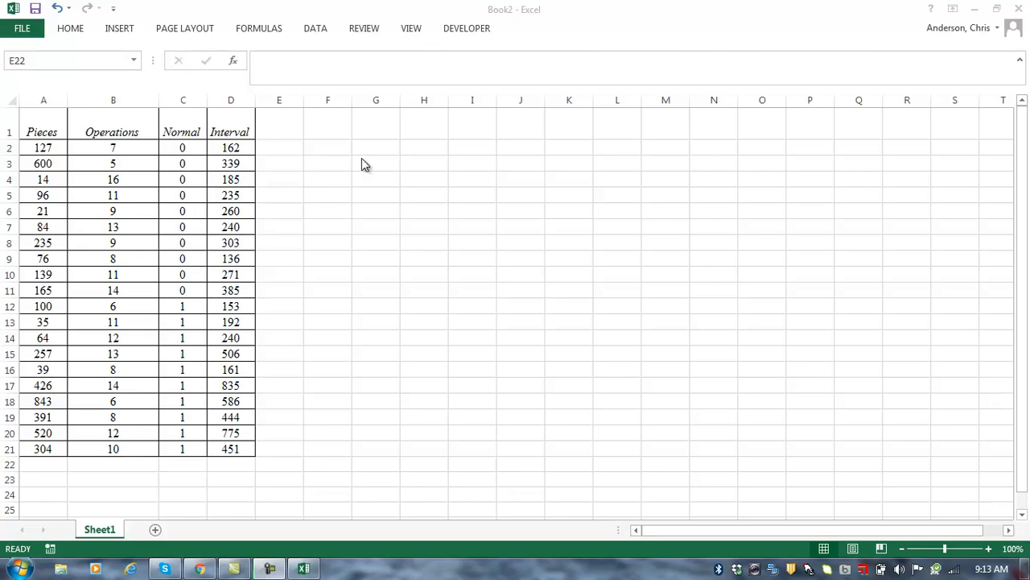
Step: Copy the Interval header from D1 into F1
{"action": "left_click", "coordinate": [242, 131]}
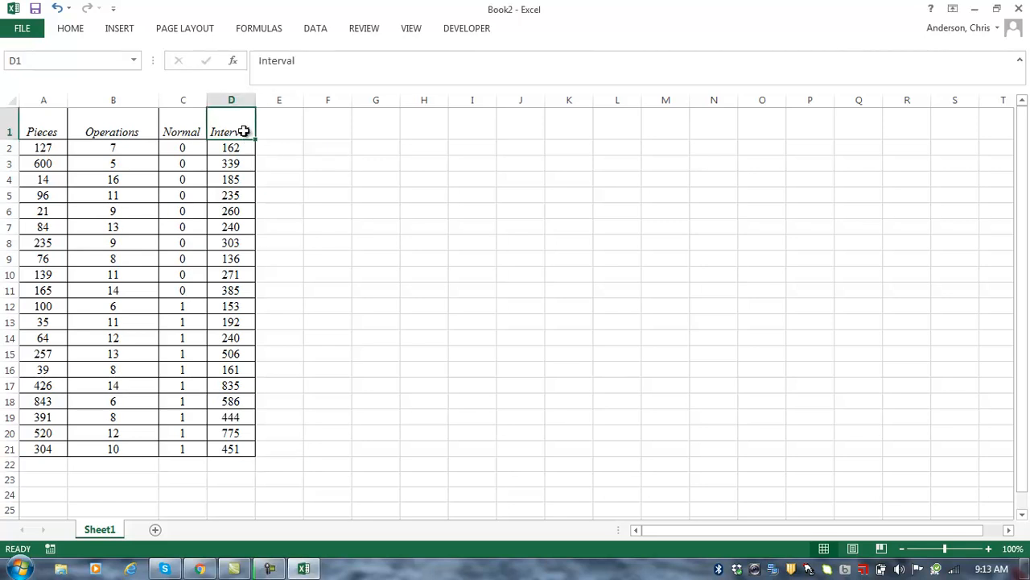
{"action": "key", "text": "ctrl+c"}
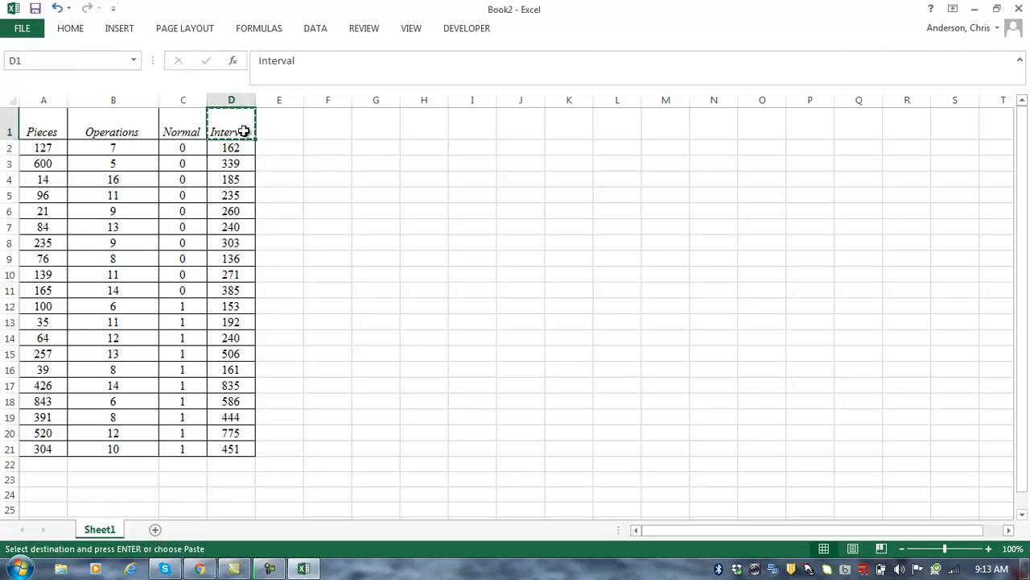
{"action": "left_click", "coordinate": [330, 133]}
{"action": "key", "text": "ctrl+v"}
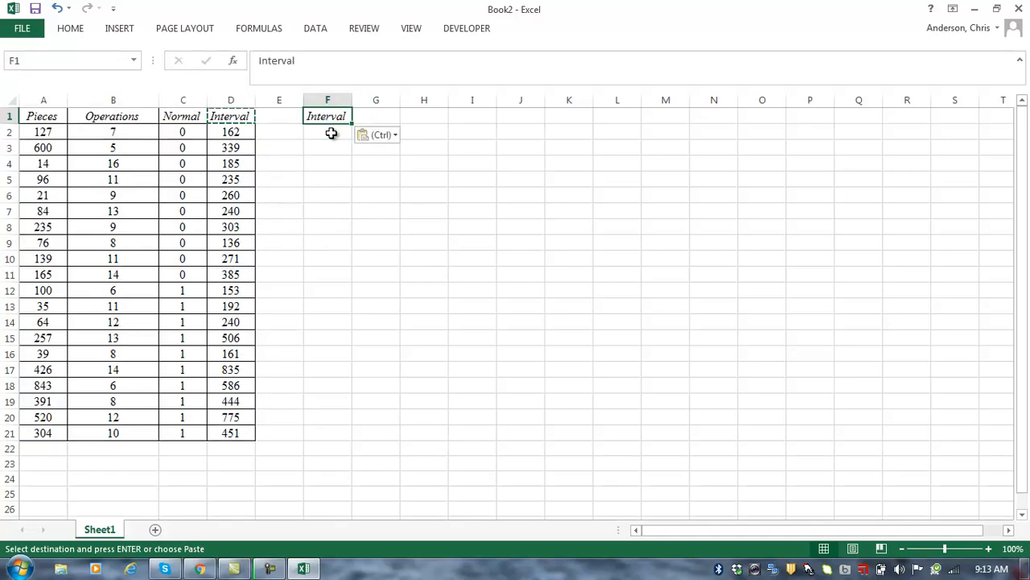
Step: Label E2 as AVG and E3 as STD.DEV beside the data
{"action": "left_click", "coordinate": [288, 134]}
{"action": "type", "text": "AVG"}
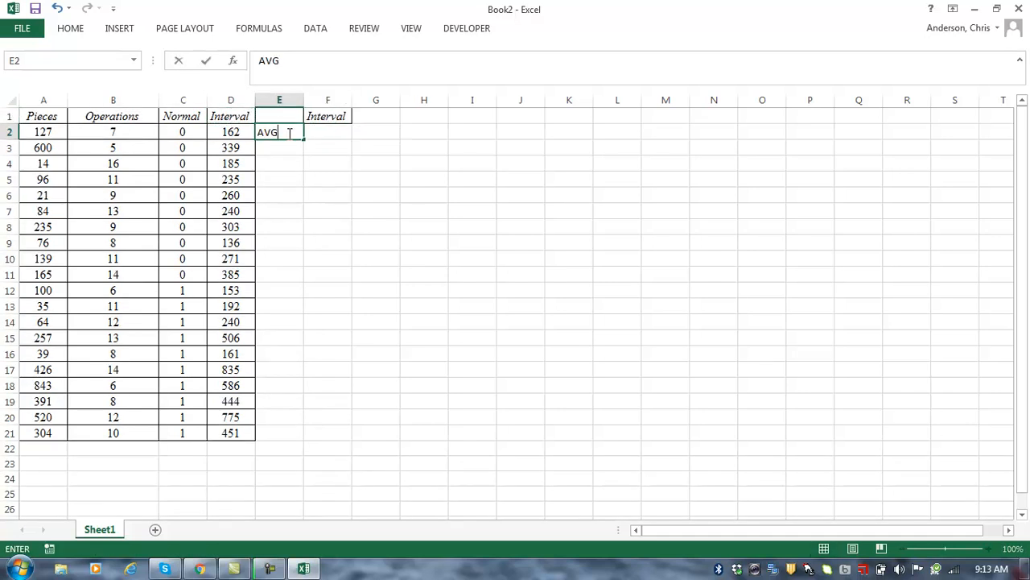
{"action": "key", "text": "Return"}
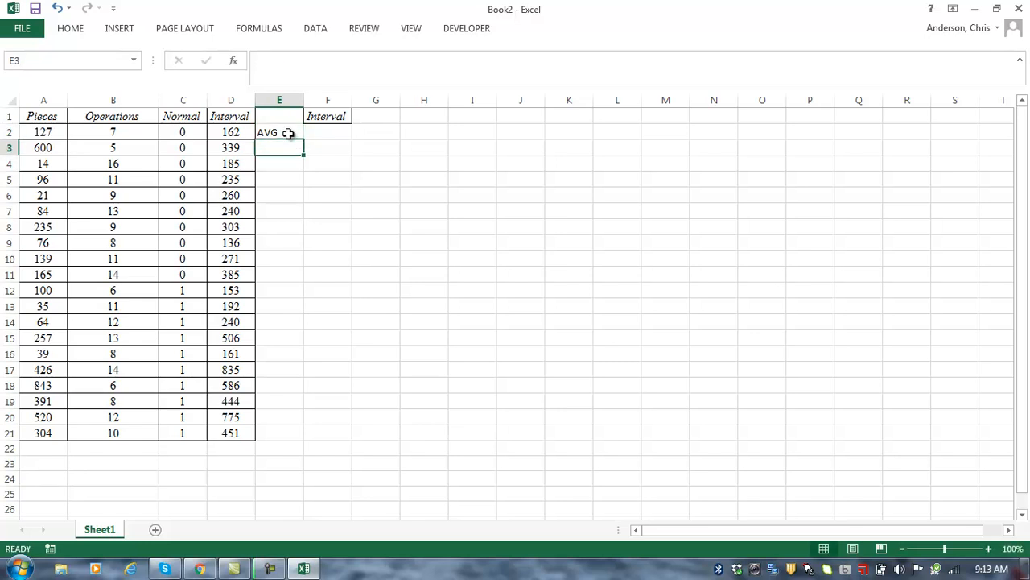
{"action": "type", "text": "STD.DEV"}
{"action": "key", "text": "Return"}
{"action": "key", "text": "Up"}
{"action": "key", "text": "Page_Down"}
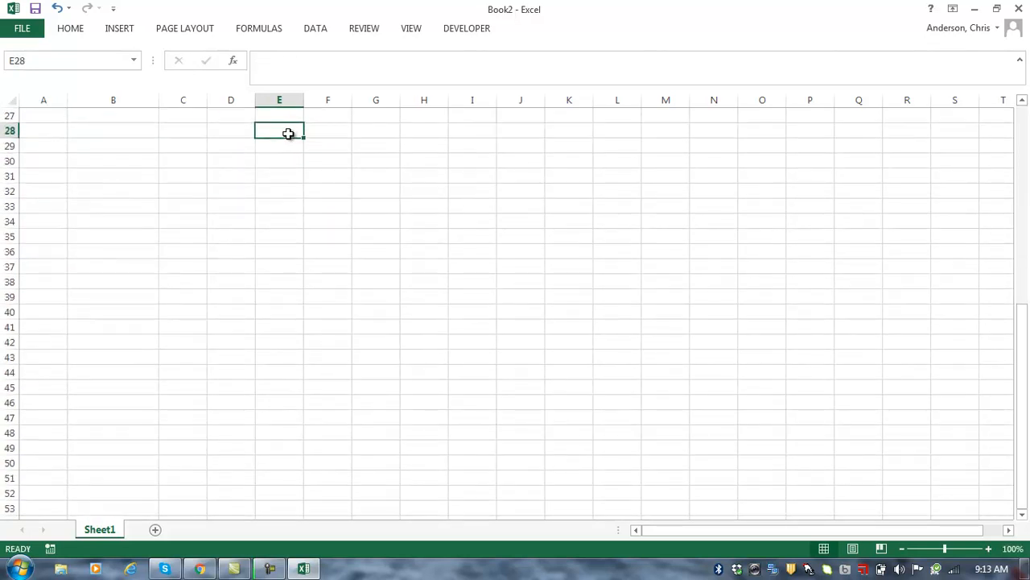
{"action": "key", "text": "Page_Up"}
{"action": "key", "text": "Page_Up"}
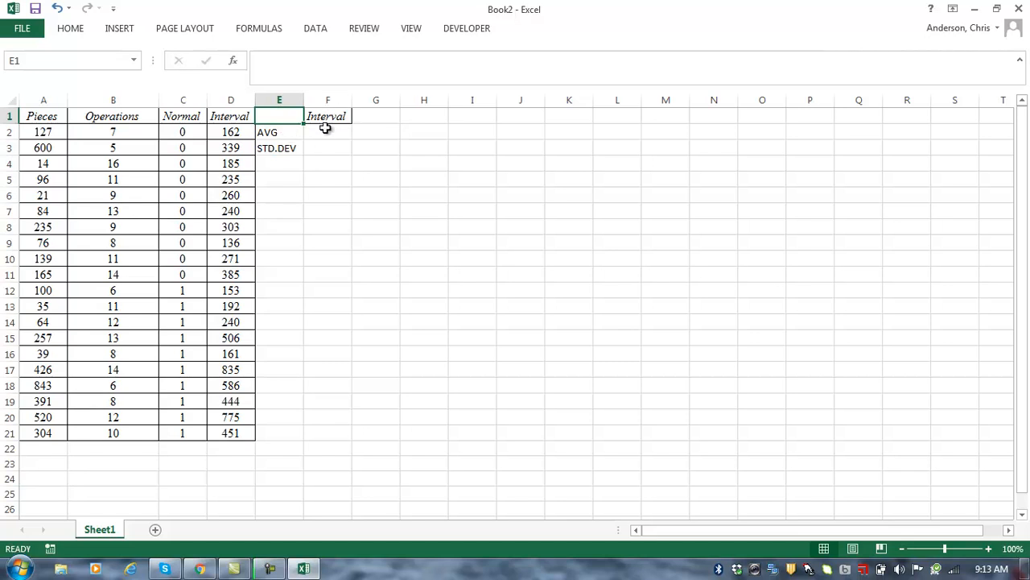
Step: Enter =AVERAGE(D2:D21) in F2 for the Interval average
{"action": "left_click", "coordinate": [325, 129]}
{"action": "type", "text": "=av"}
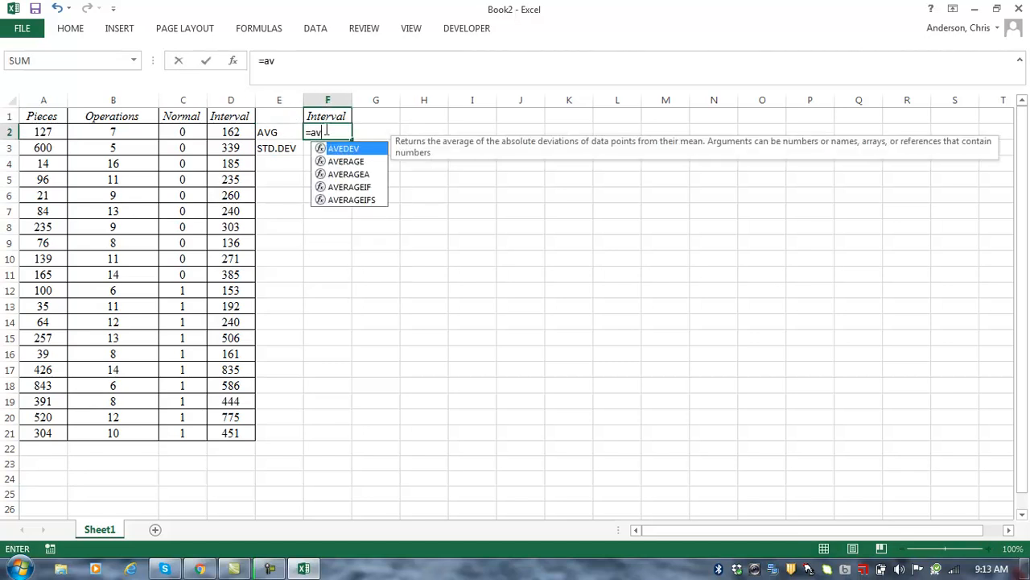
{"action": "type", "text": "erage("}
{"action": "left_click", "coordinate": [219, 132]}
{"action": "key", "text": "ctrl+shift+Down"}
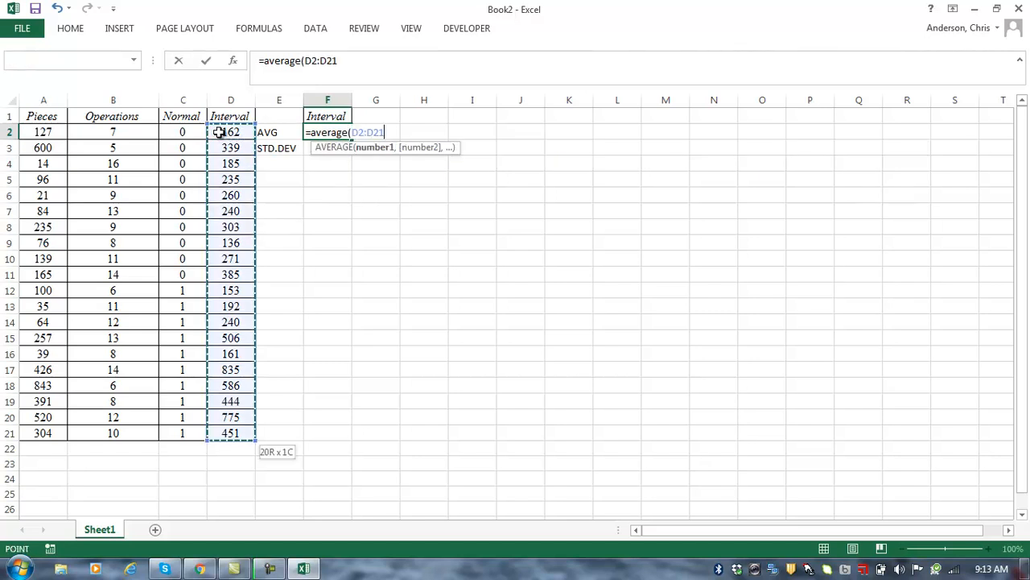
{"action": "key", "text": "Return"}
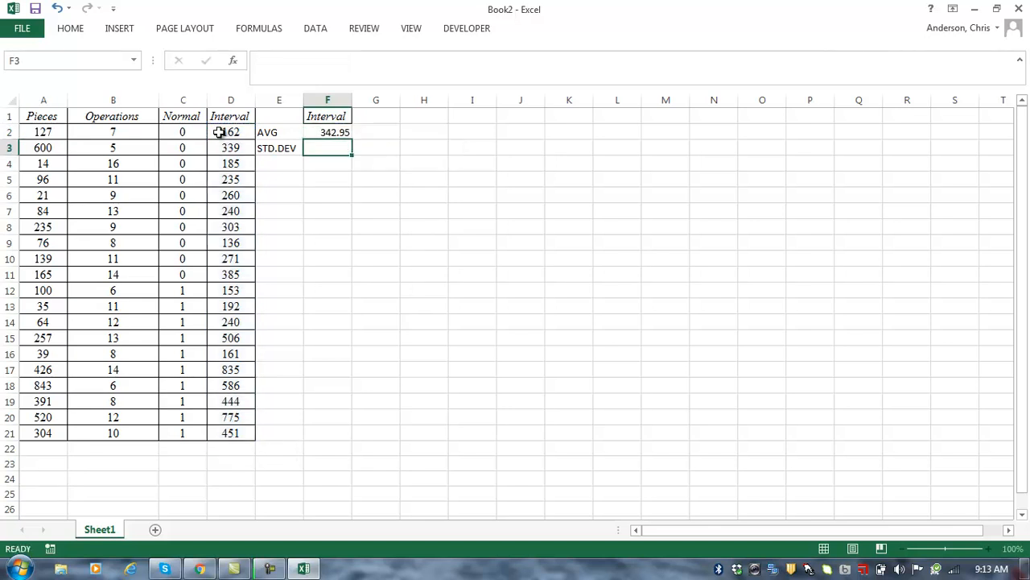
{"action": "key", "text": "Up"}
{"action": "key", "text": "Up"}
Step: Enter =STDEV(D2:D21) in F3 for the Interval standard deviation
{"action": "key", "text": "Down"}
{"action": "key", "text": "Down"}
{"action": "type", "text": "=stdev("}
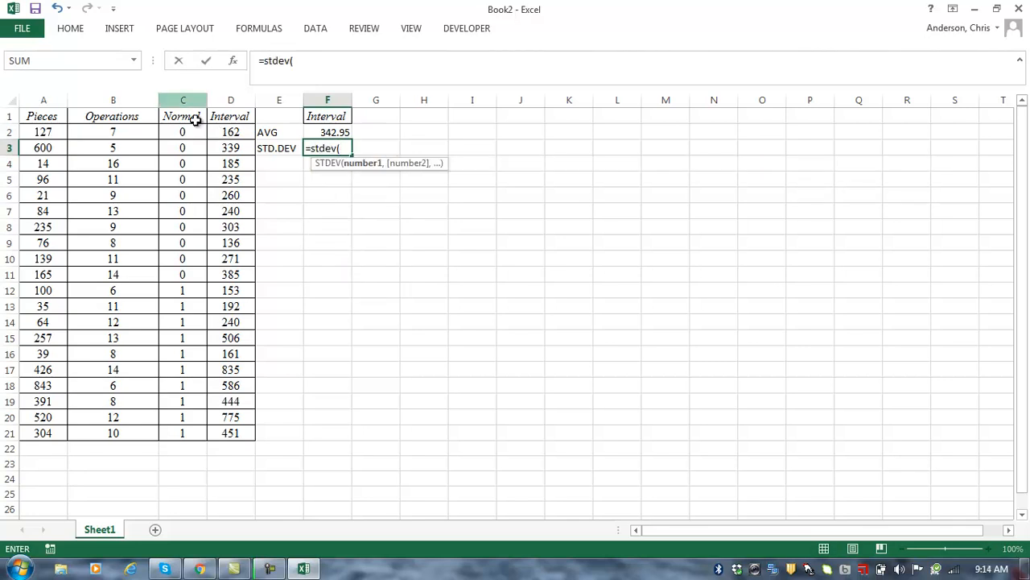
{"action": "left_click", "coordinate": [230, 130]}
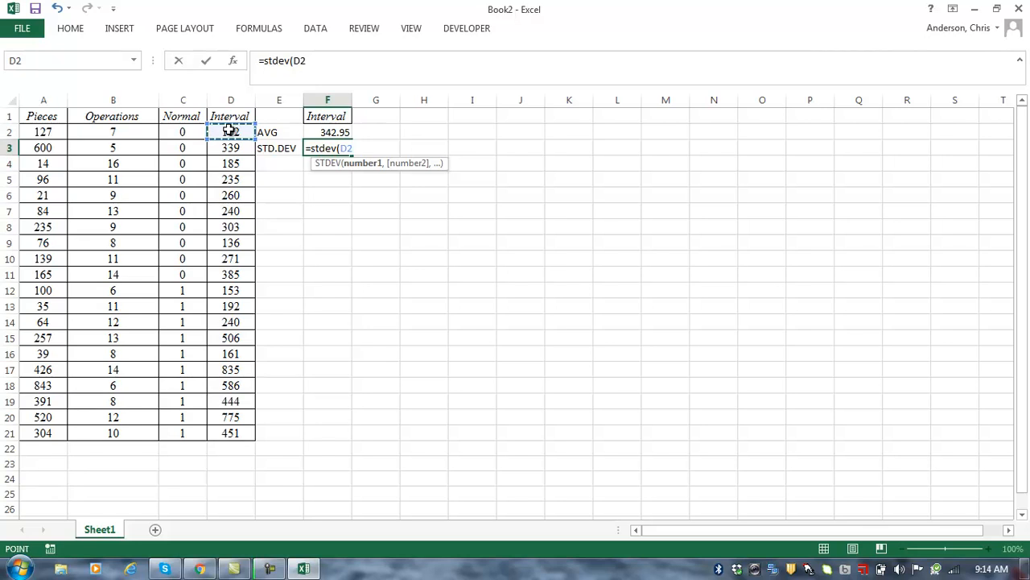
{"action": "key", "text": "ctrl+shift+Down"}
{"action": "type", "text": ")"}
{"action": "key", "text": "Return"}
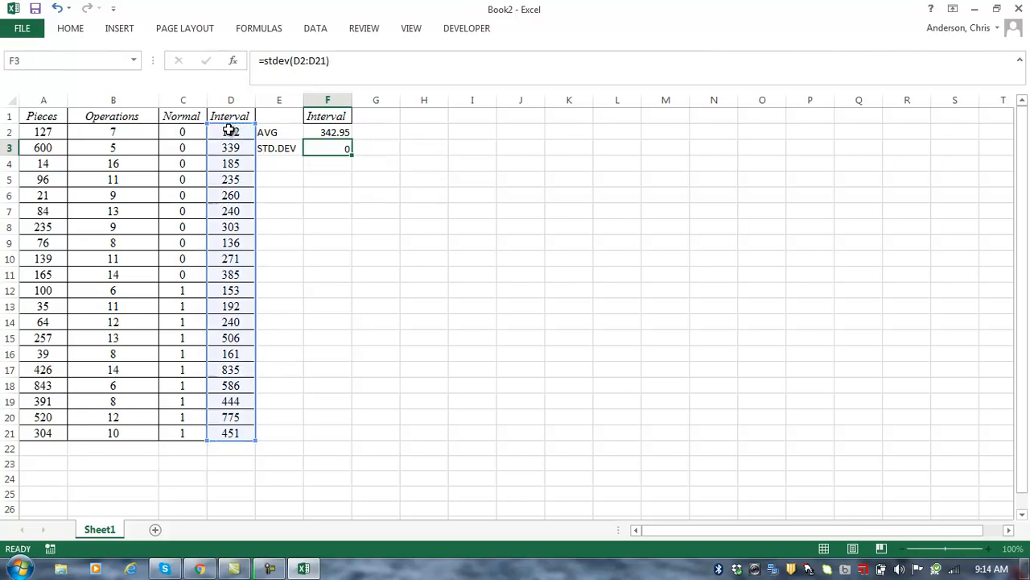
Step: Round F2 and F3 to whole numbers, showing 343 and 202
{"action": "key", "text": "Up"}
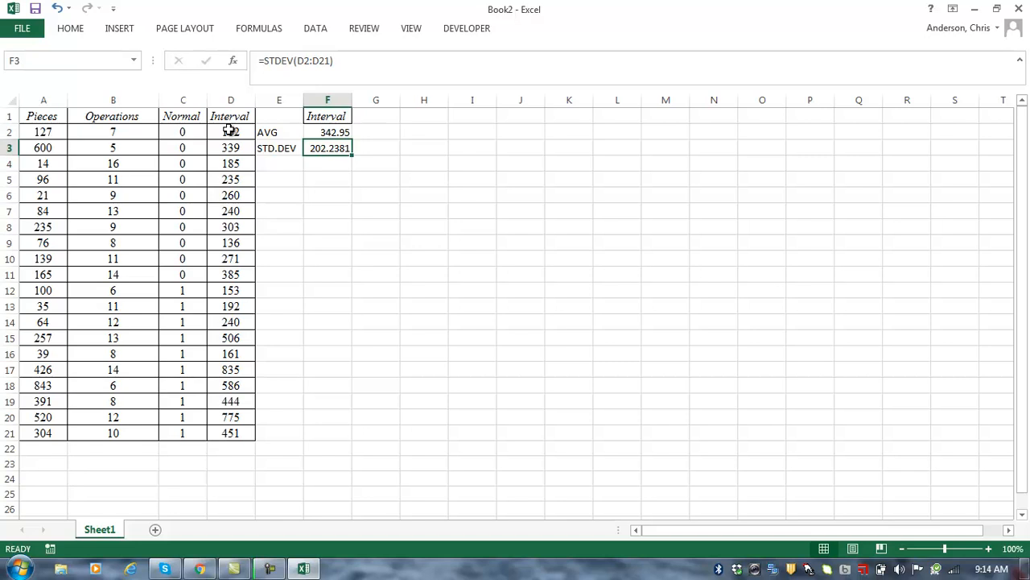
{"action": "key", "text": "shift+Up"}
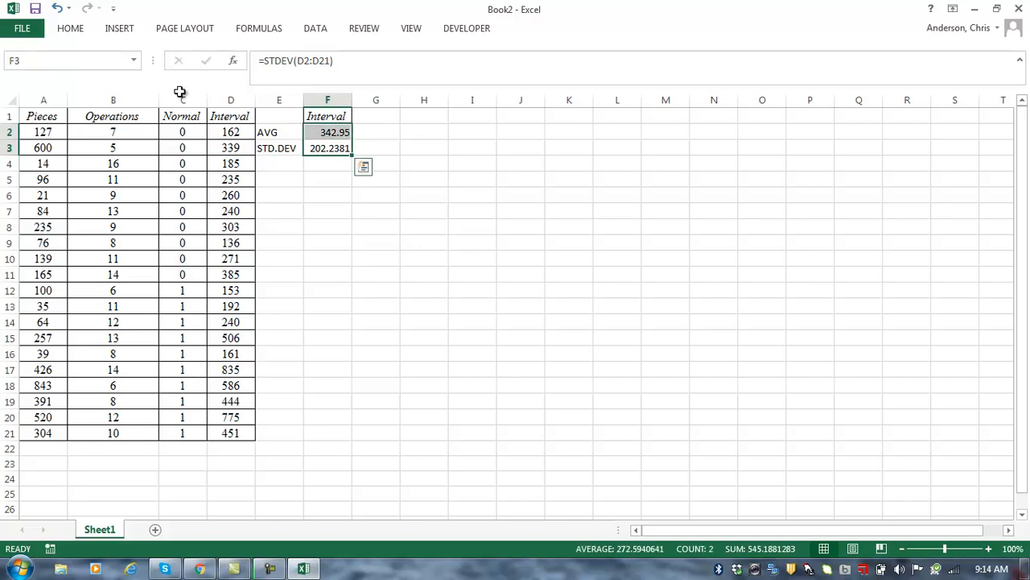
{"action": "left_click", "coordinate": [72, 28]}
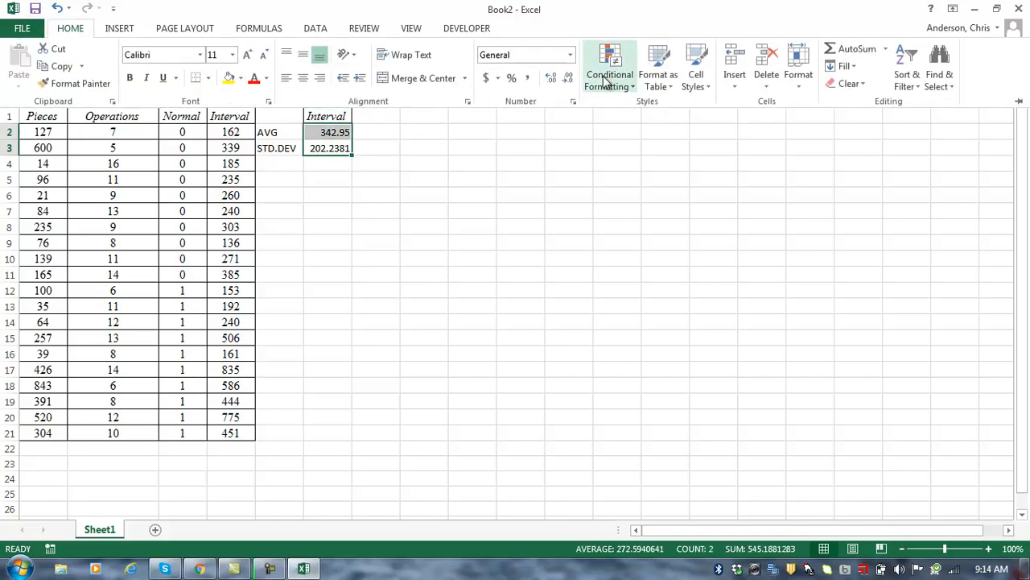
{"action": "left_click", "coordinate": [569, 78]}
{"action": "left_click", "coordinate": [569, 79]}
{"action": "left_click", "coordinate": [569, 78]}
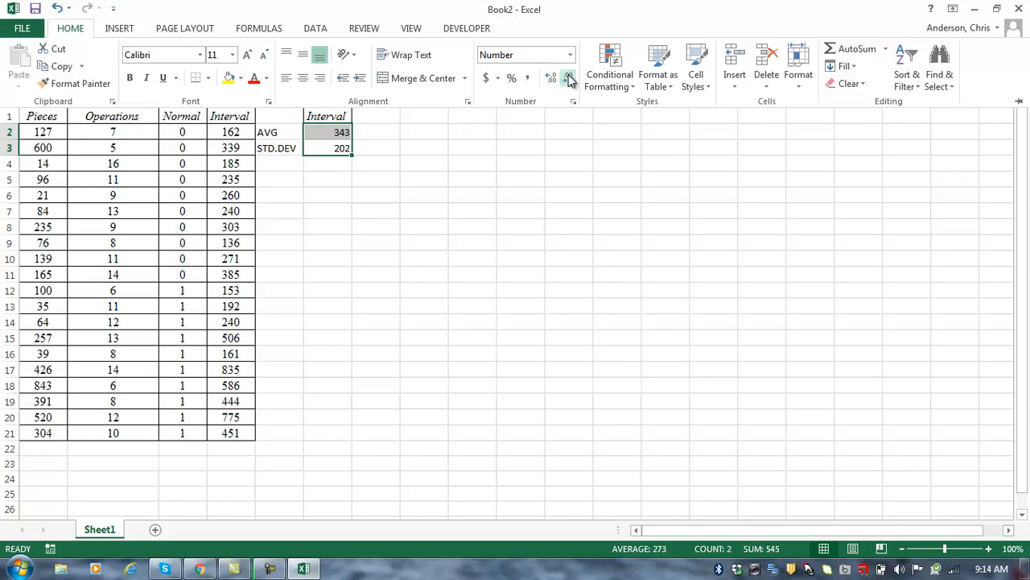
{"action": "left_click", "coordinate": [336, 159]}
{"action": "left_click", "coordinate": [319, 170]}
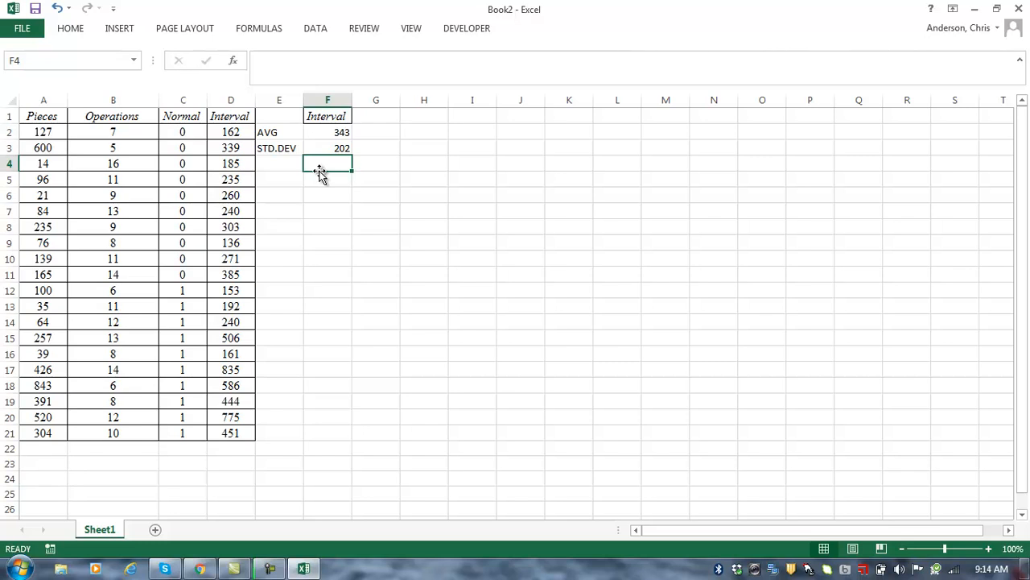
{"action": "left_click", "coordinate": [330, 150]}
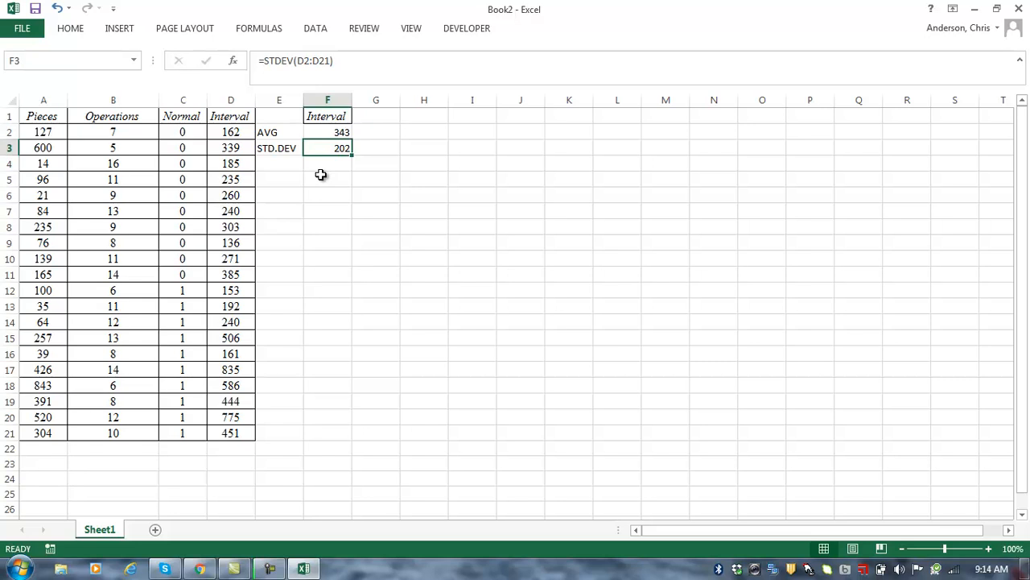
Step: Copy Interval into H2 and the Pieces, Operations, Normal headers into I1:K1
{"action": "left_click", "coordinate": [338, 121]}
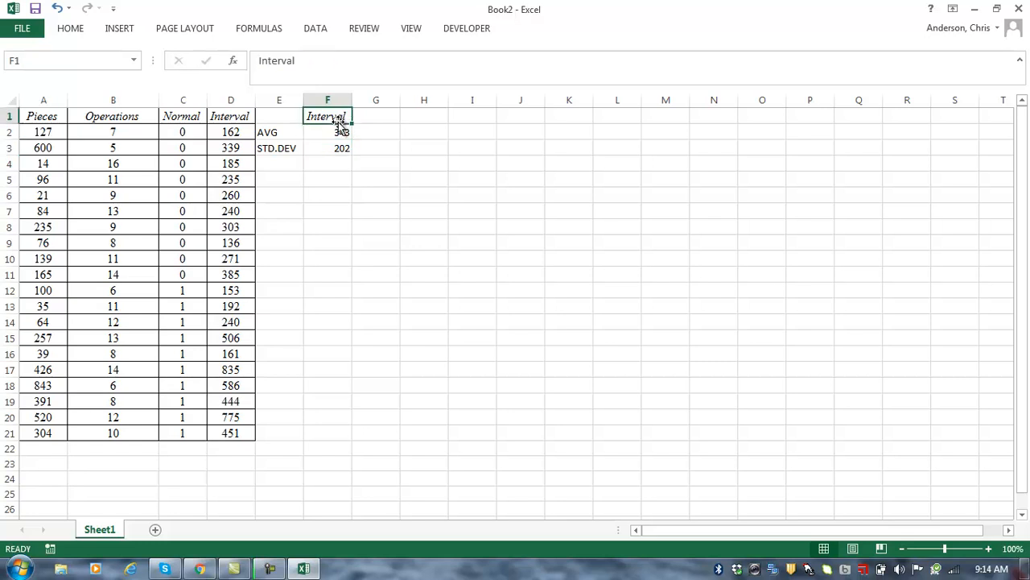
{"action": "key", "text": "ctrl+c"}
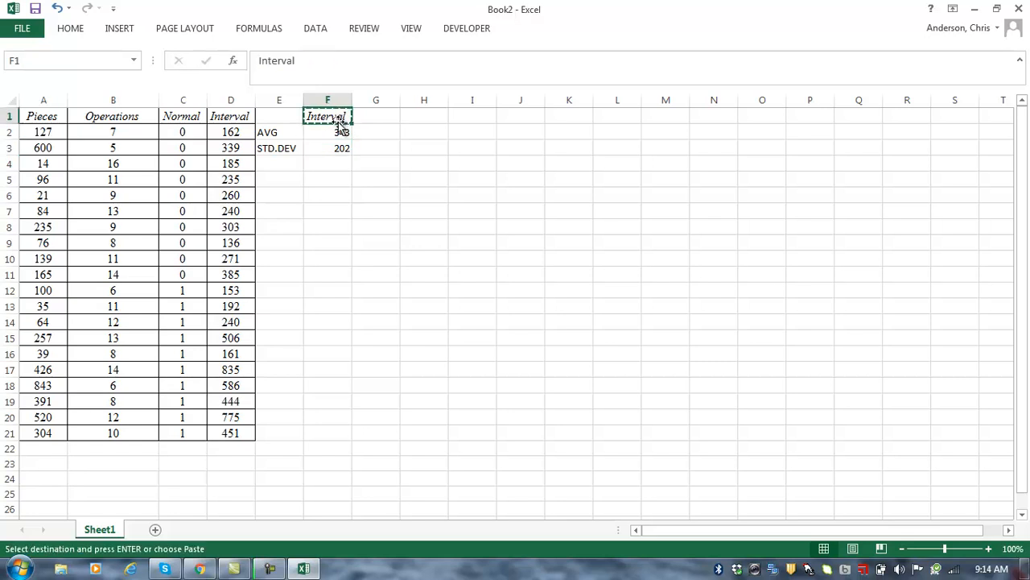
{"action": "left_click", "coordinate": [408, 135]}
{"action": "key", "text": "ctrl+v"}
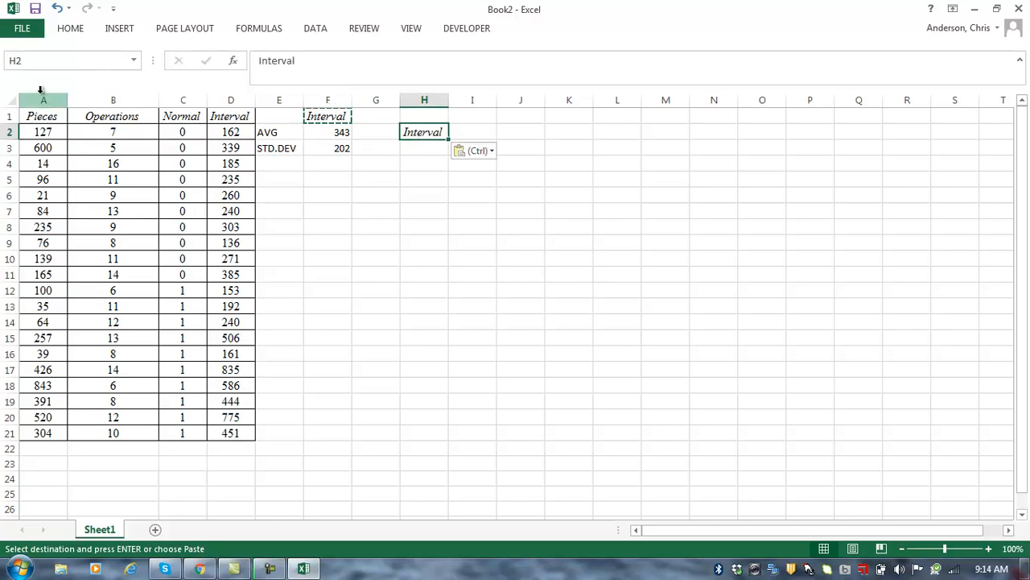
{"action": "left_click_drag", "start_coordinate": [36, 116], "coordinate": [164, 118]}
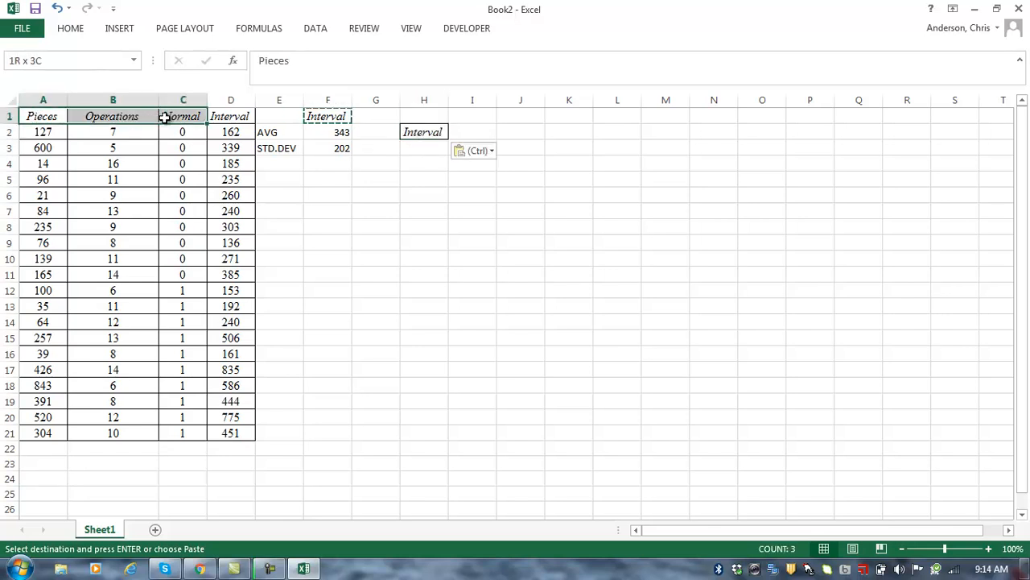
{"action": "key", "text": "ctrl+c"}
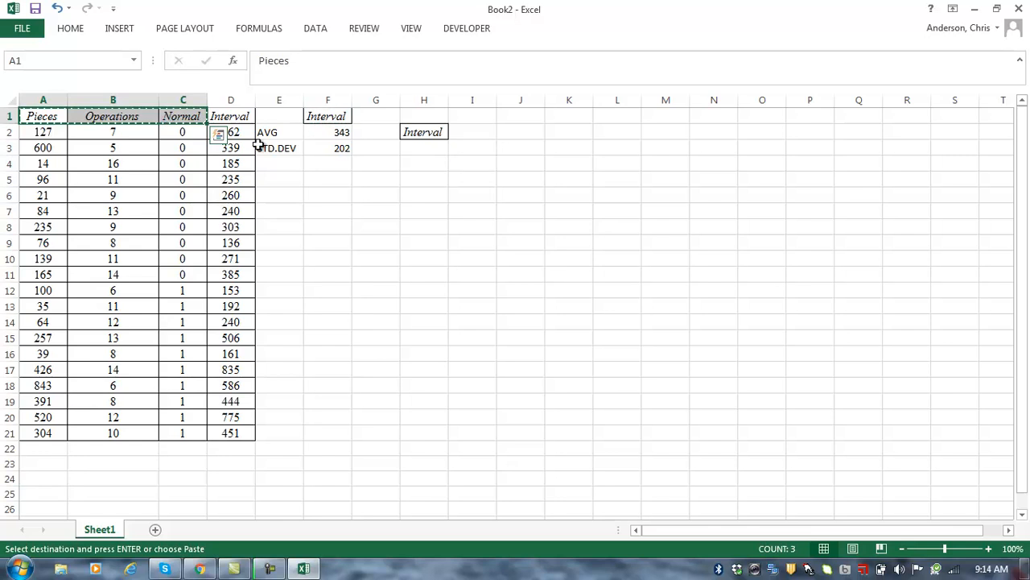
{"action": "left_click", "coordinate": [476, 117]}
{"action": "key", "text": "ctrl+v"}
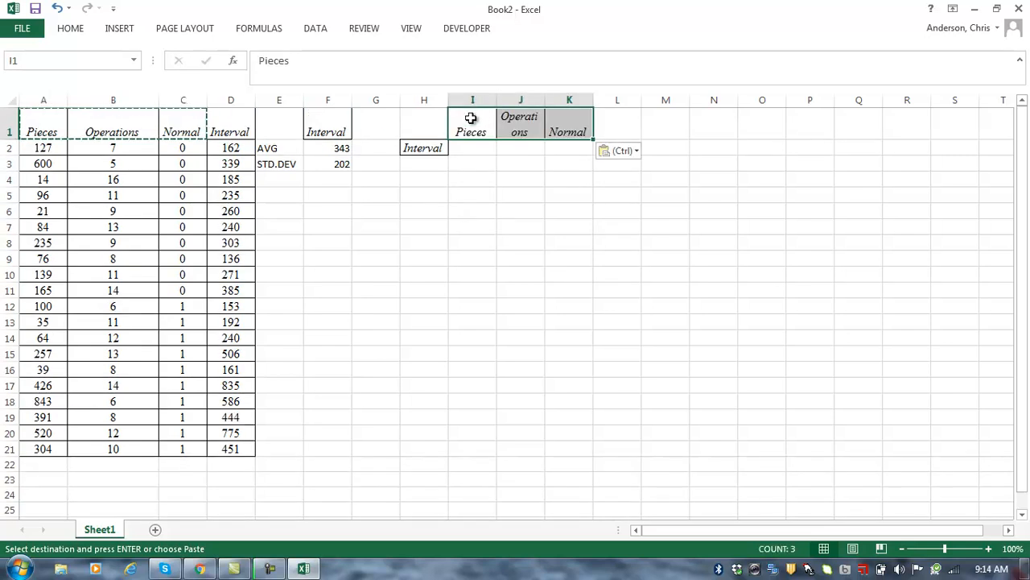
Step: Title H1 'Correlation' and widen columns J and H to fit
{"action": "left_click", "coordinate": [418, 122]}
{"action": "type", "text": "C"}
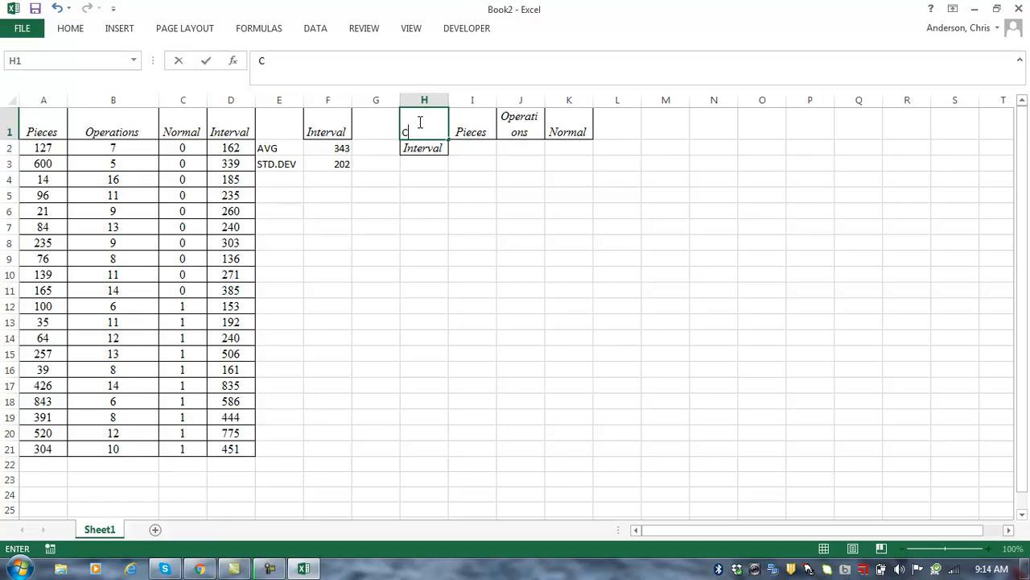
{"action": "type", "text": "orrelation"}
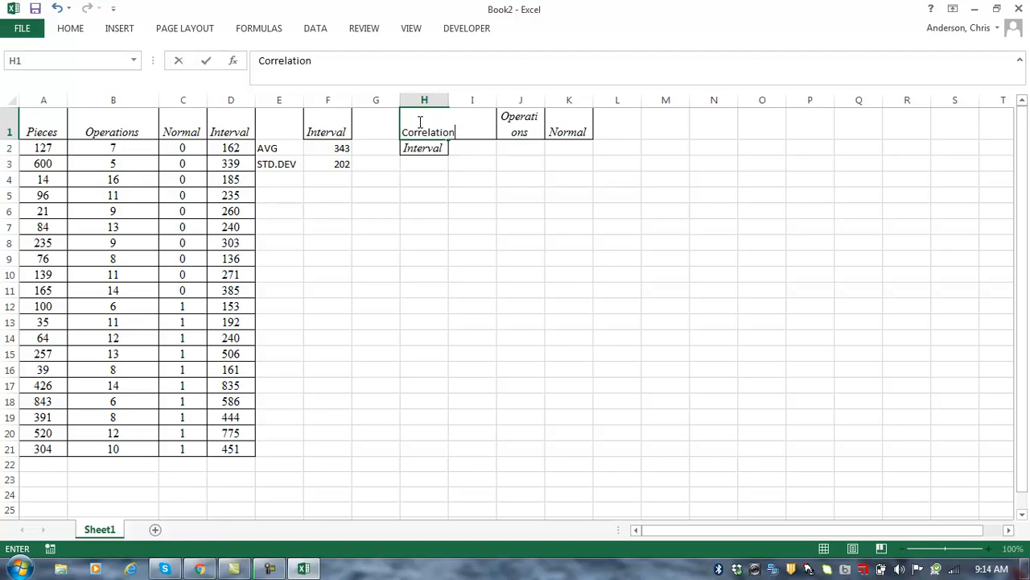
{"action": "key", "text": "Return"}
{"action": "left_click_drag", "start_coordinate": [545, 101], "coordinate": [579, 100]}
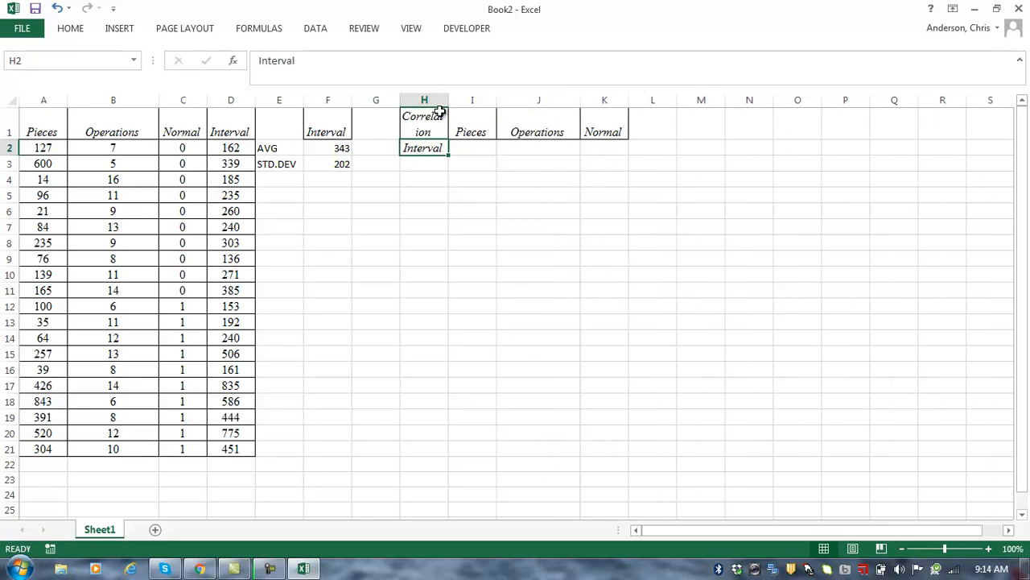
{"action": "left_click_drag", "start_coordinate": [448, 100], "coordinate": [466, 102]}
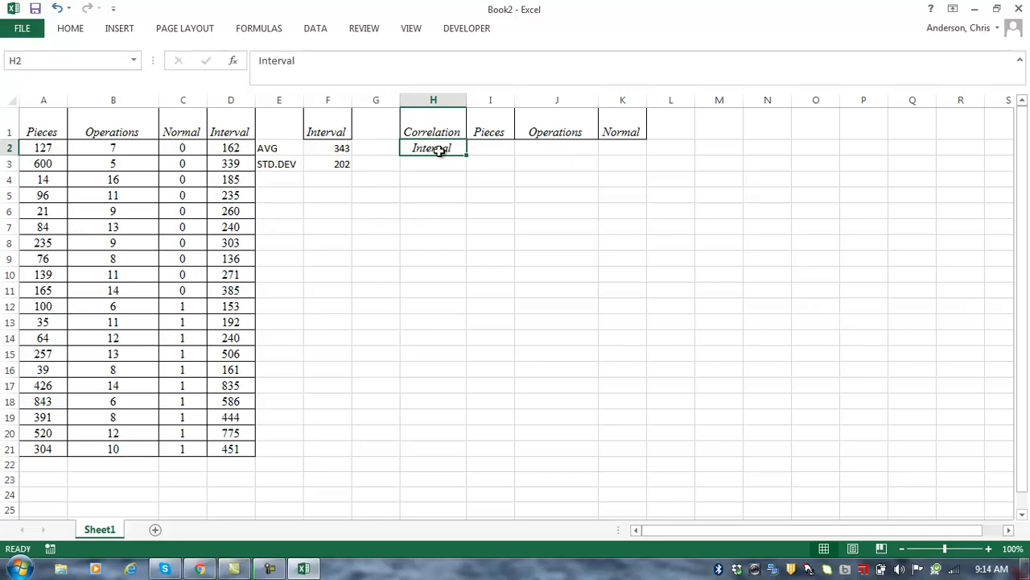
Step: Enter =CORREL(A2:A21,$D$2:$D$21) in I2 for Pieces against Interval
{"action": "left_click", "coordinate": [488, 152]}
{"action": "type", "text": "=co"}
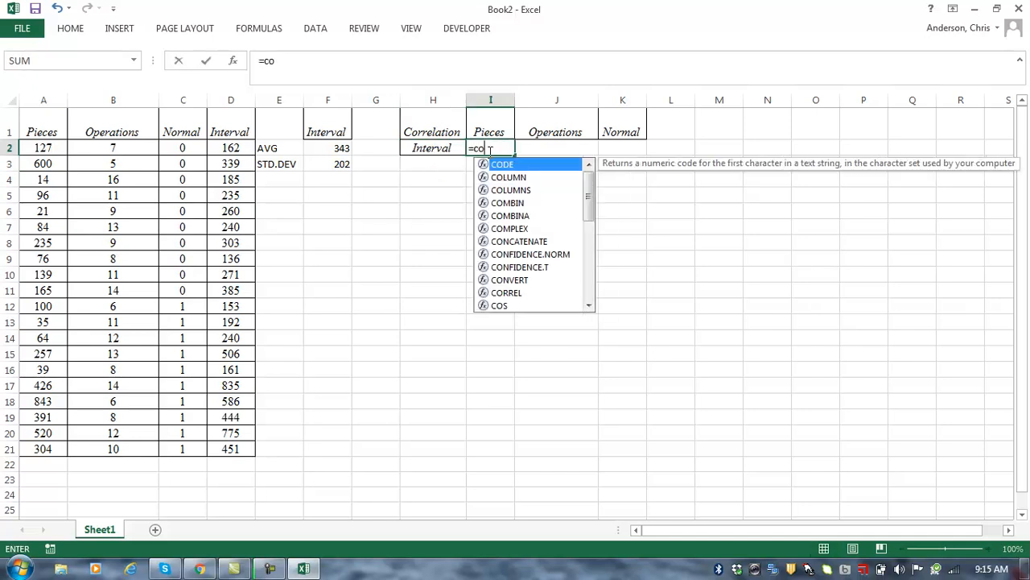
{"action": "type", "text": "rrel("}
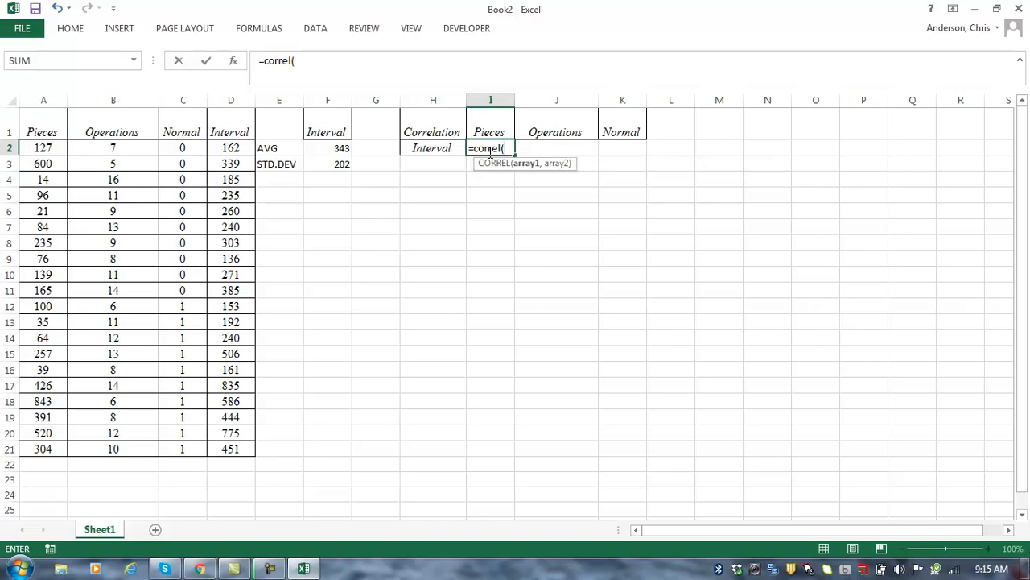
{"action": "left_click", "coordinate": [39, 148]}
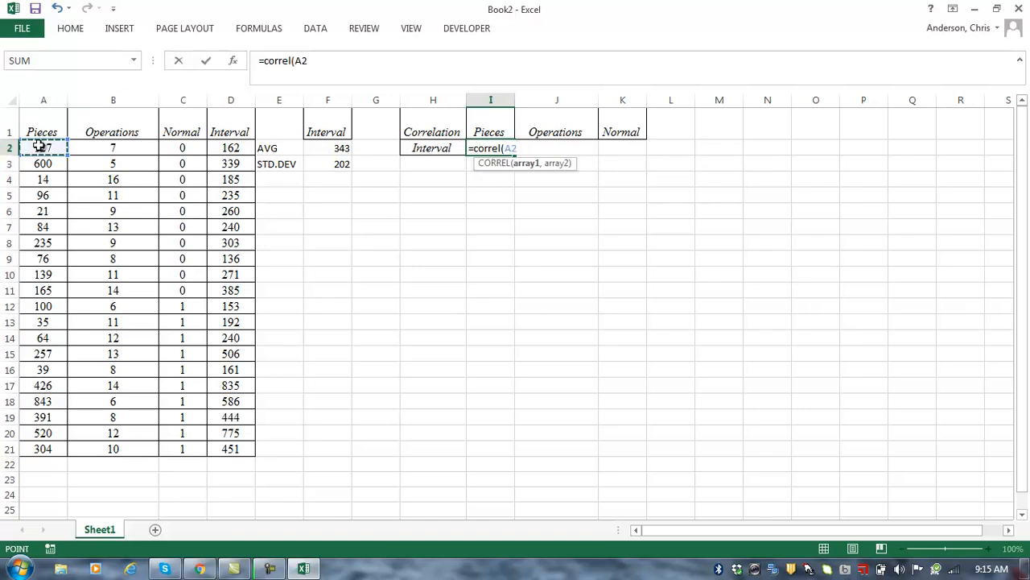
{"action": "key", "text": "ctrl+shift+Down"}
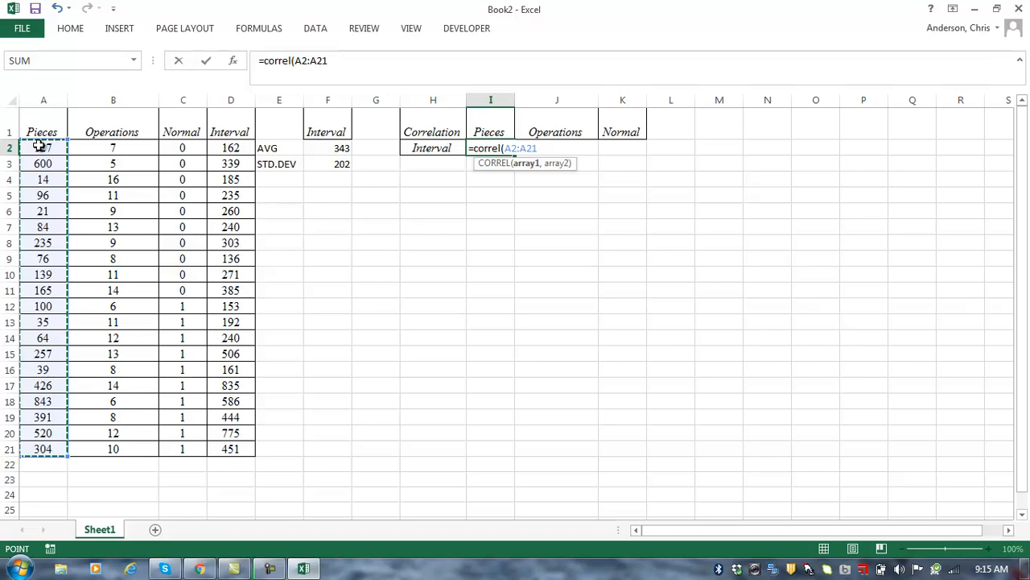
{"action": "type", "text": ","}
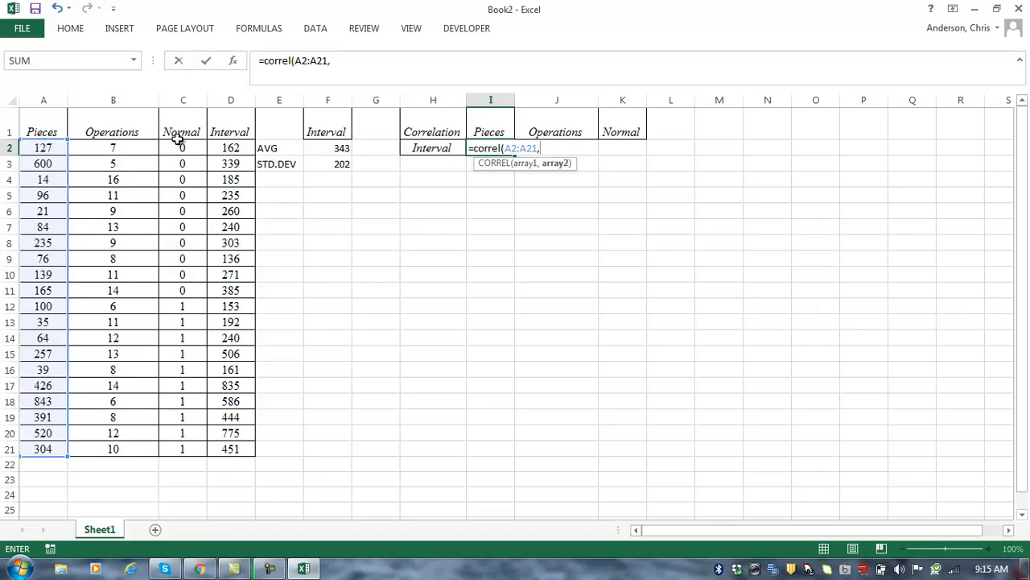
{"action": "left_click", "coordinate": [223, 148]}
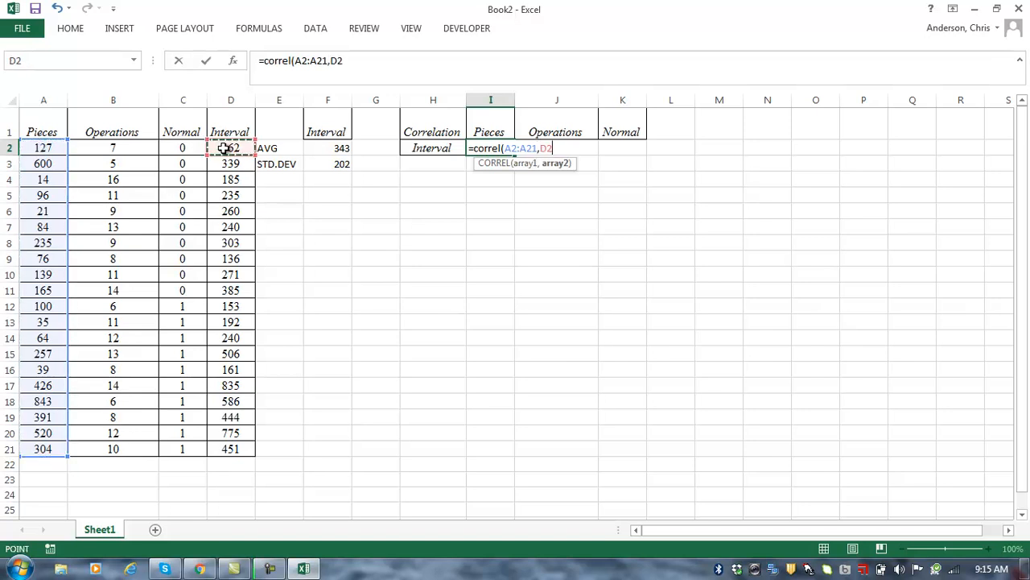
{"action": "key", "text": "ctrl+shift+Down"}
{"action": "key", "text": "F4"}
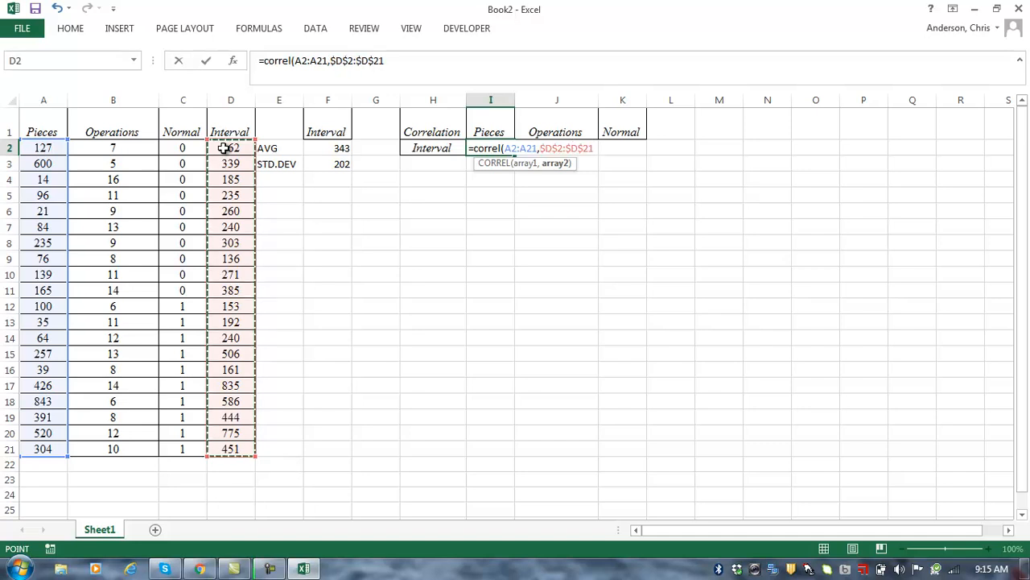
{"action": "type", "text": ")"}
{"action": "key", "text": "Return"}
Step: Copy the correlation to J2:K2 and format all three as Number with two decimals
{"action": "key", "text": "Up"}
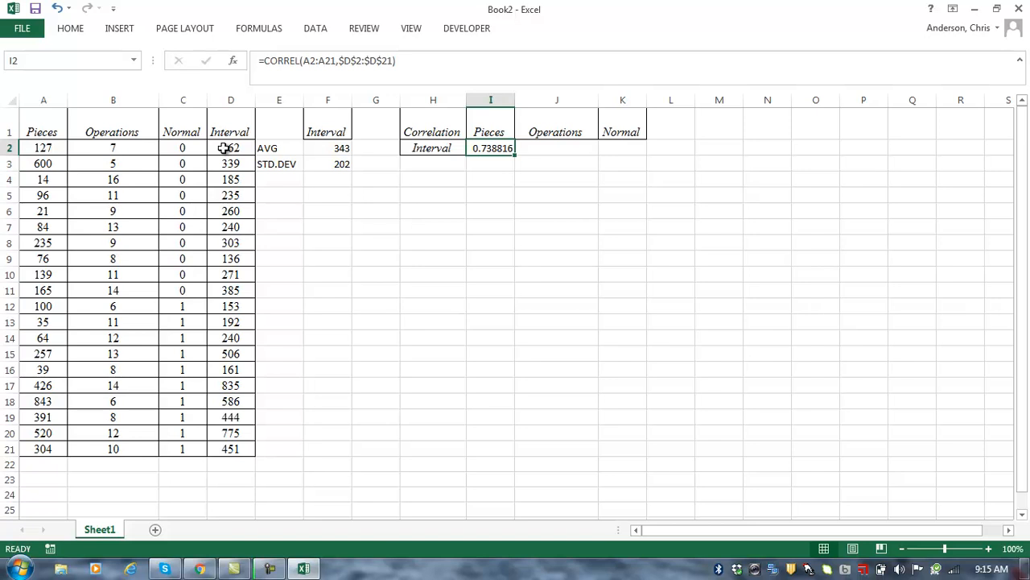
{"action": "key", "text": "ctrl+c"}
{"action": "key", "text": "shift+Right"}
{"action": "key", "text": "shift+Right"}
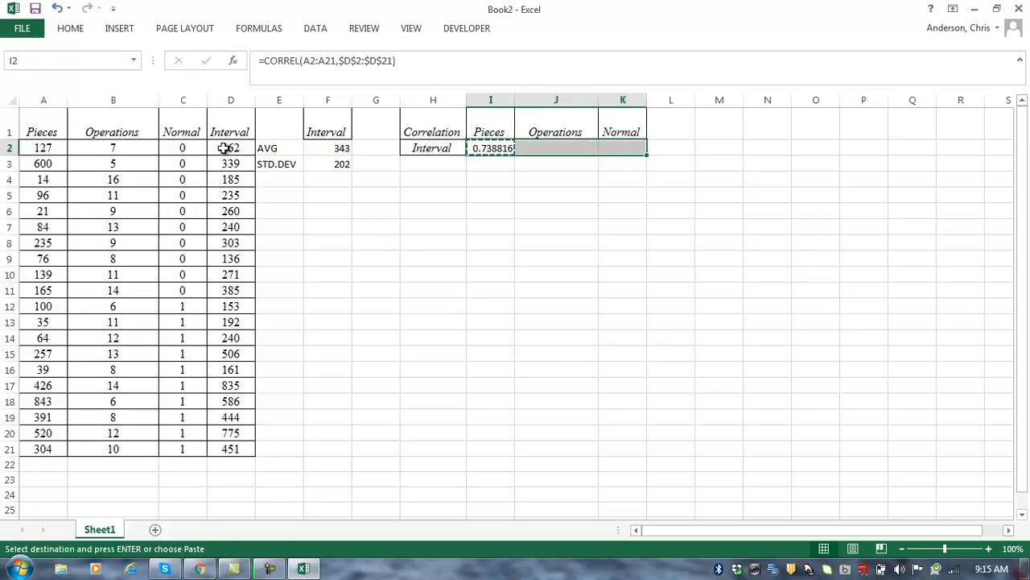
{"action": "key", "text": "ctrl+v"}
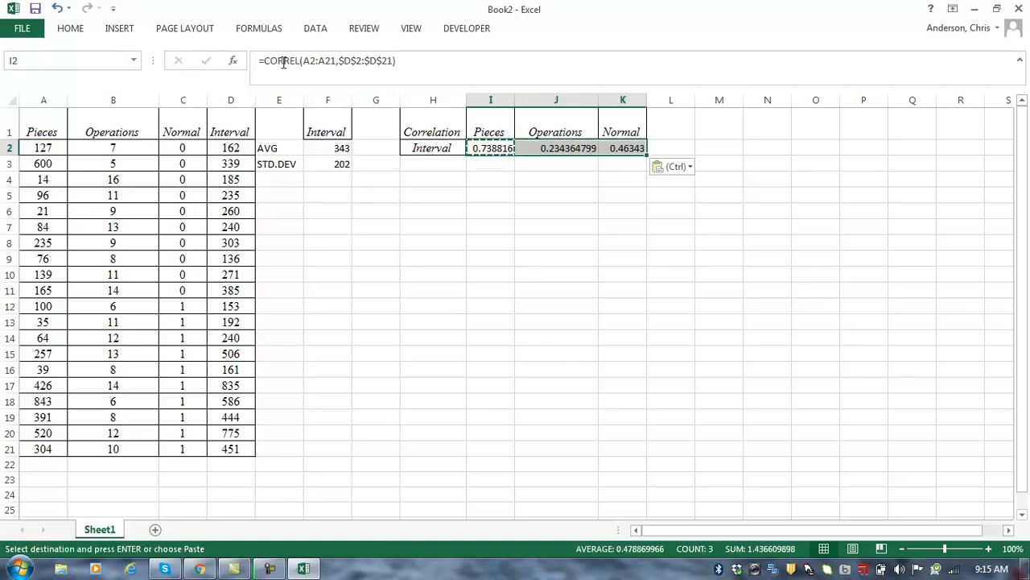
{"action": "left_click", "coordinate": [79, 30]}
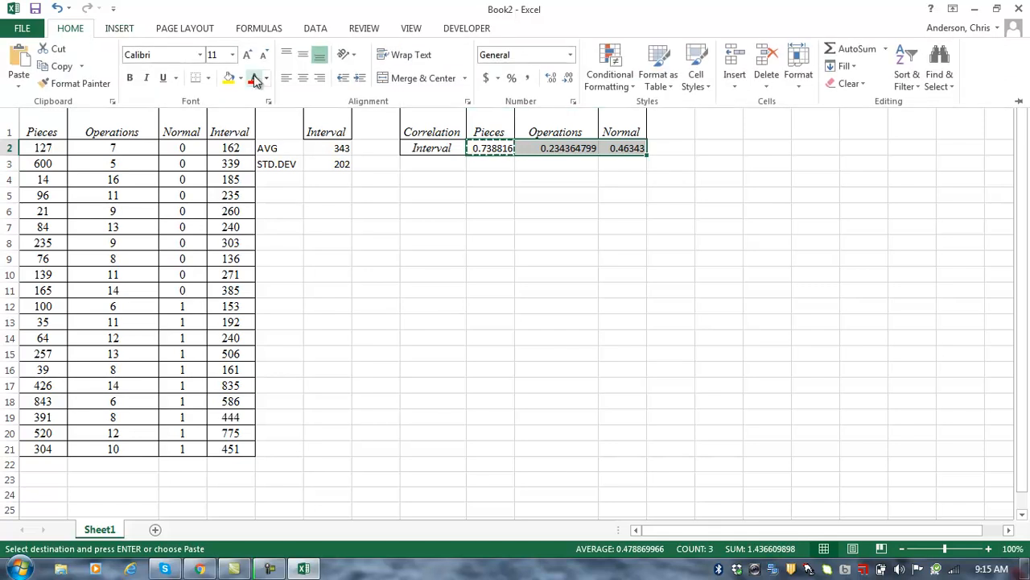
{"action": "left_click", "coordinate": [569, 78]}
{"action": "left_click", "coordinate": [568, 78]}
{"action": "left_click", "coordinate": [569, 78]}
{"action": "left_click", "coordinate": [571, 79]}
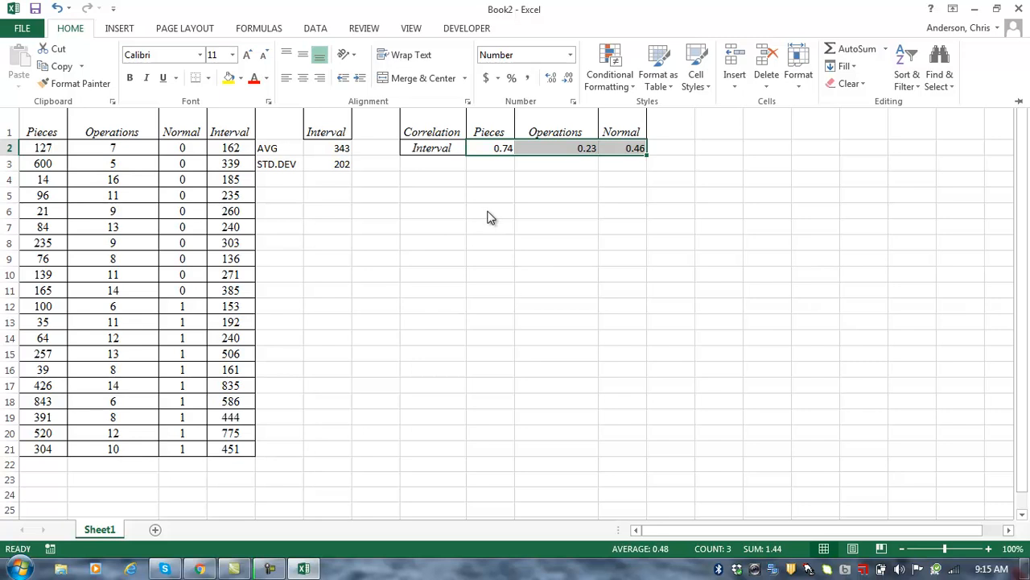
{"action": "left_click", "coordinate": [464, 184]}
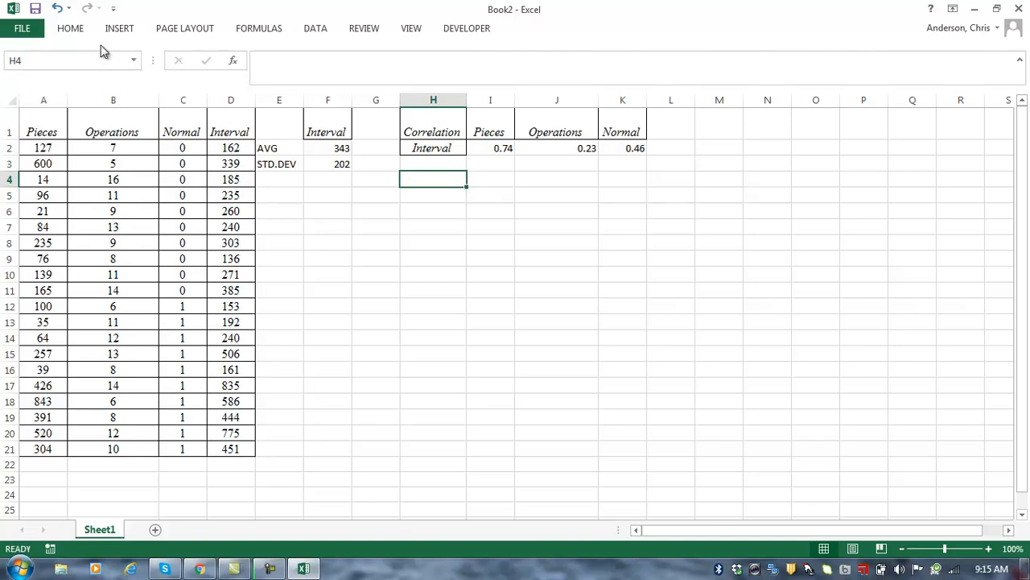
Step: Insert a scatter chart of A1:A21 (Pieces) and D1:D21 (Interval)
{"action": "left_click", "coordinate": [77, 30]}
{"action": "left_click", "coordinate": [43, 127]}
{"action": "left_click", "coordinate": [40, 122]}
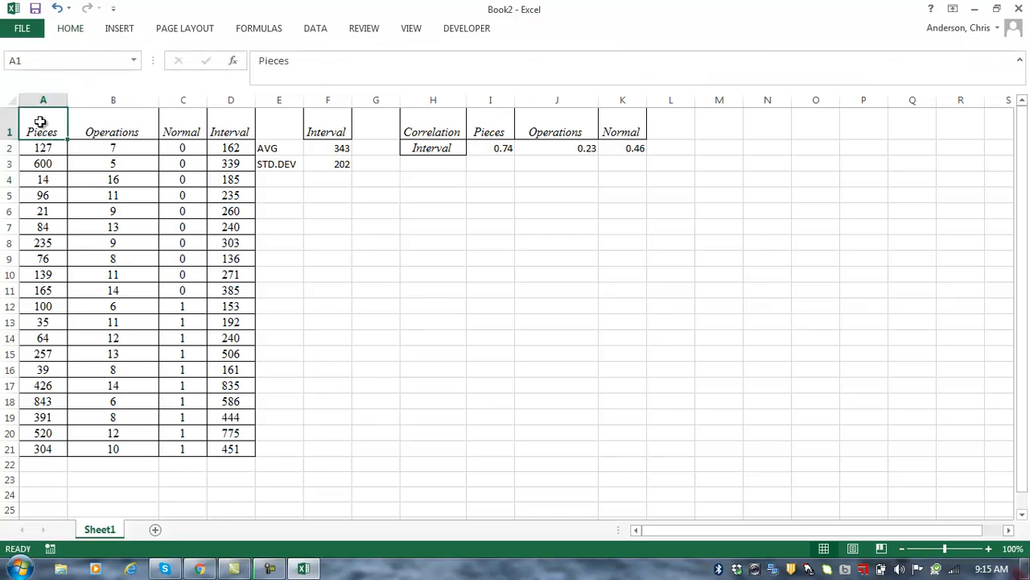
{"action": "key", "text": "ctrl+shift+Down"}
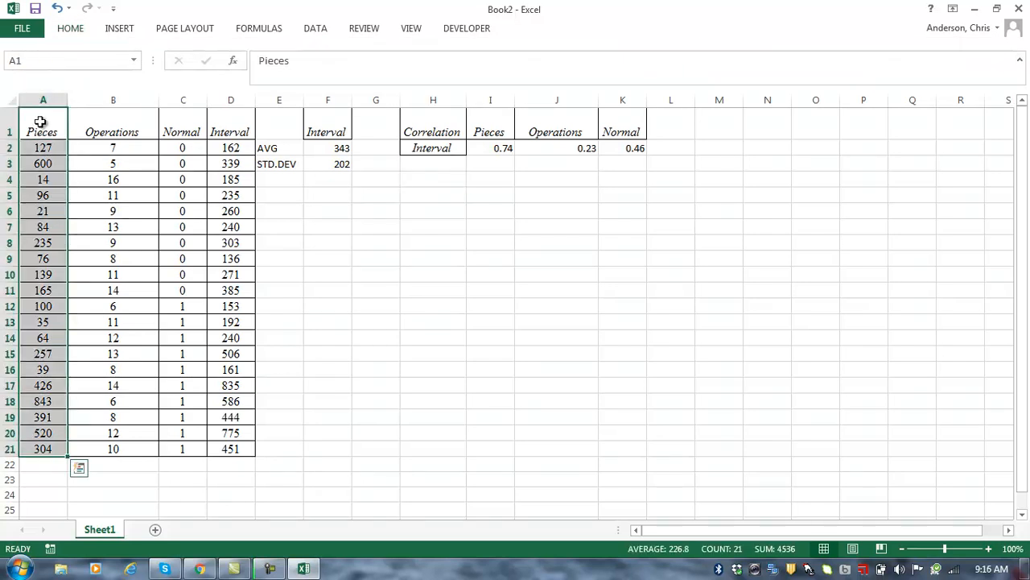
{"action": "left_click", "coordinate": [231, 129], "text": "ctrl"}
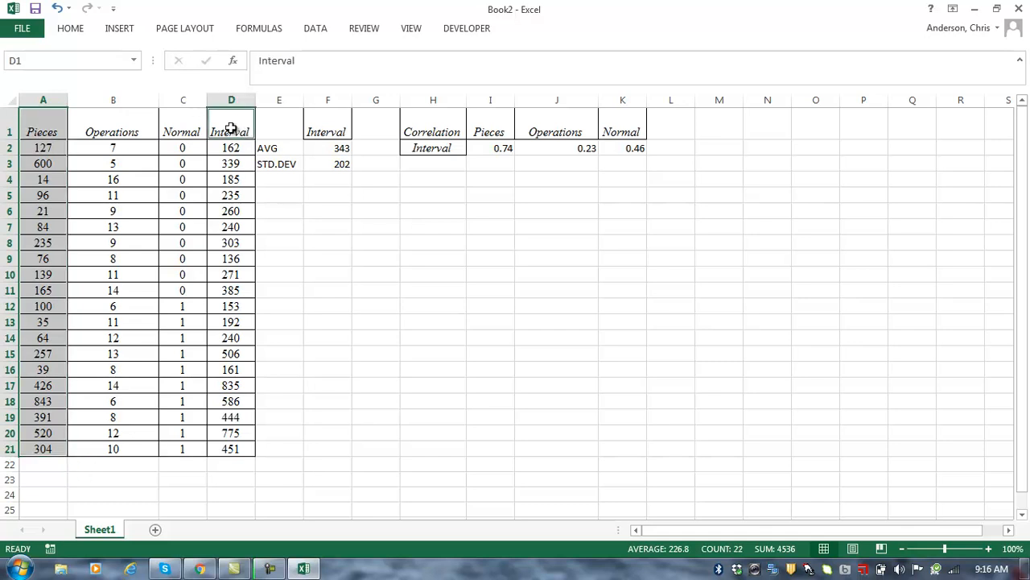
{"action": "key", "text": "ctrl+shift+Down"}
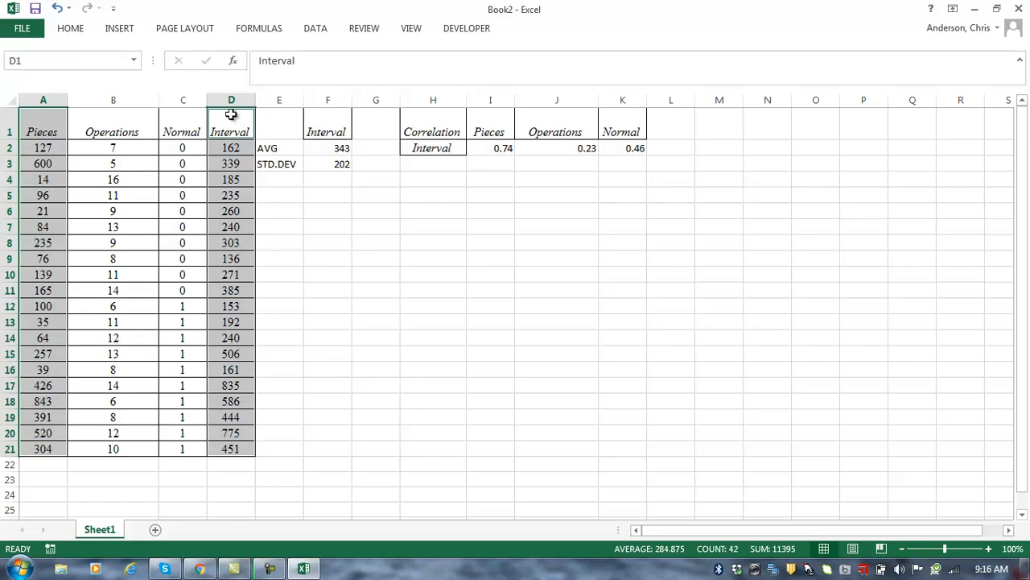
{"action": "left_click", "coordinate": [119, 30]}
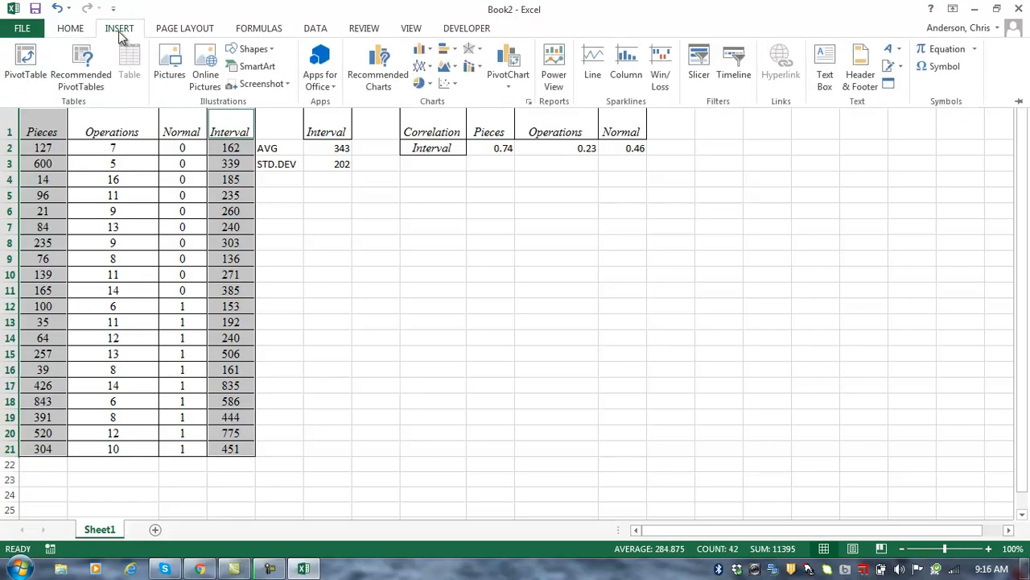
{"action": "left_click", "coordinate": [446, 86]}
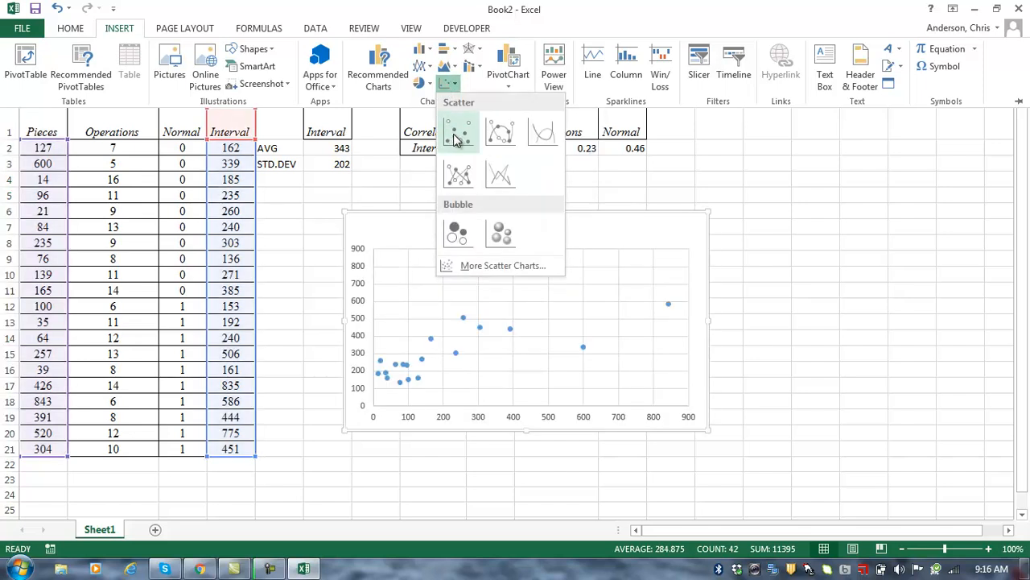
{"action": "left_click", "coordinate": [455, 135]}
Step: Move the chart beside the data and title it 'Pieces'
{"action": "left_click_drag", "start_coordinate": [462, 212], "coordinate": [383, 184]}
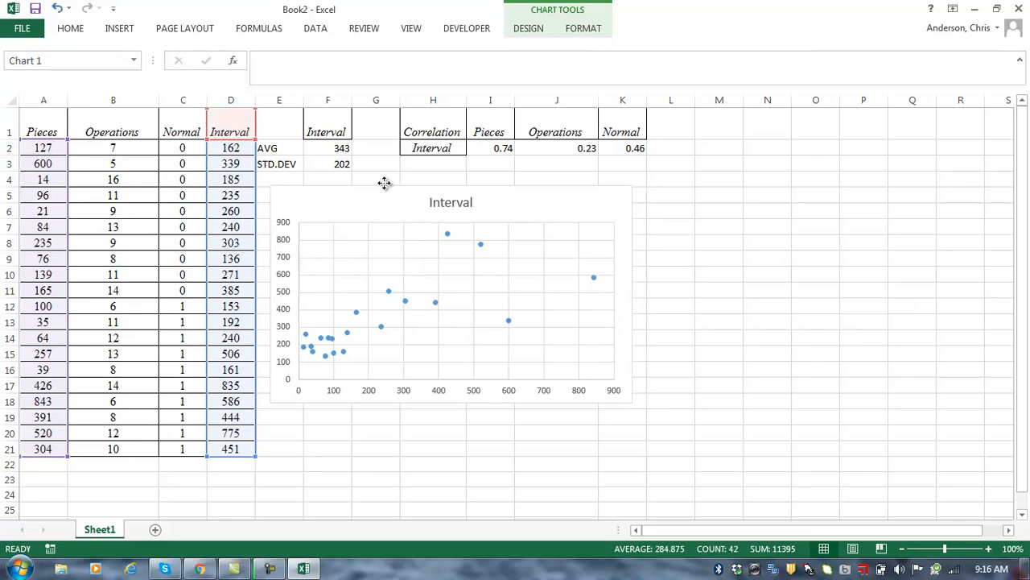
{"action": "left_click", "coordinate": [467, 200]}
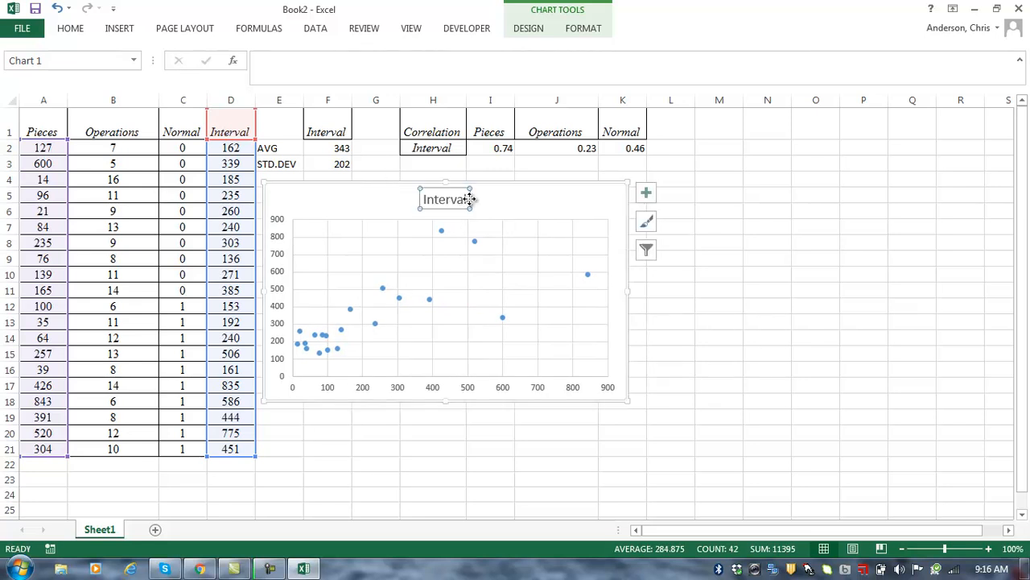
{"action": "double_click", "coordinate": [457, 202]}
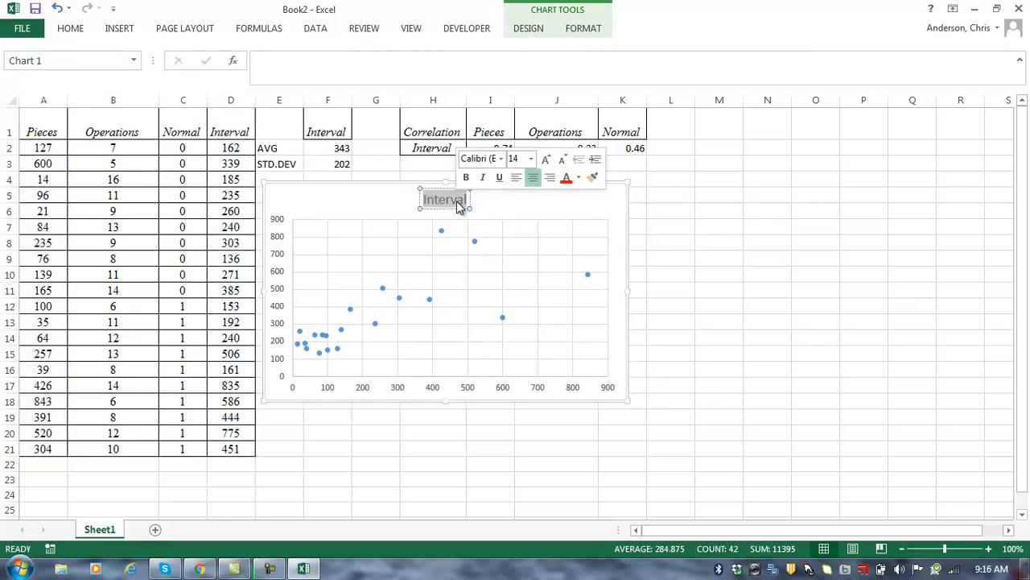
{"action": "type", "text": "Pieces"}
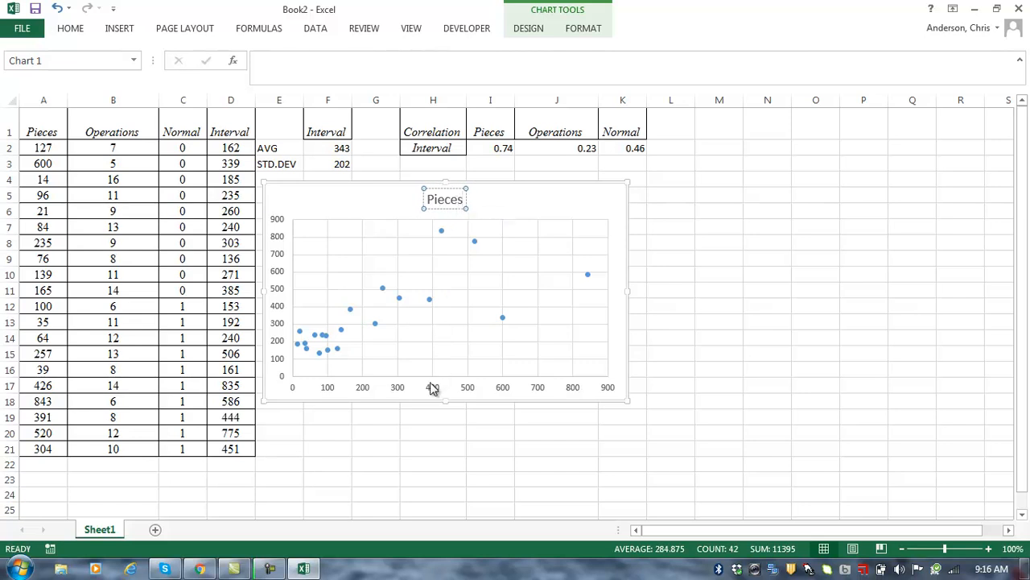
{"action": "left_click", "coordinate": [404, 421]}
{"action": "left_click_drag", "start_coordinate": [369, 216], "coordinate": [366, 207]}
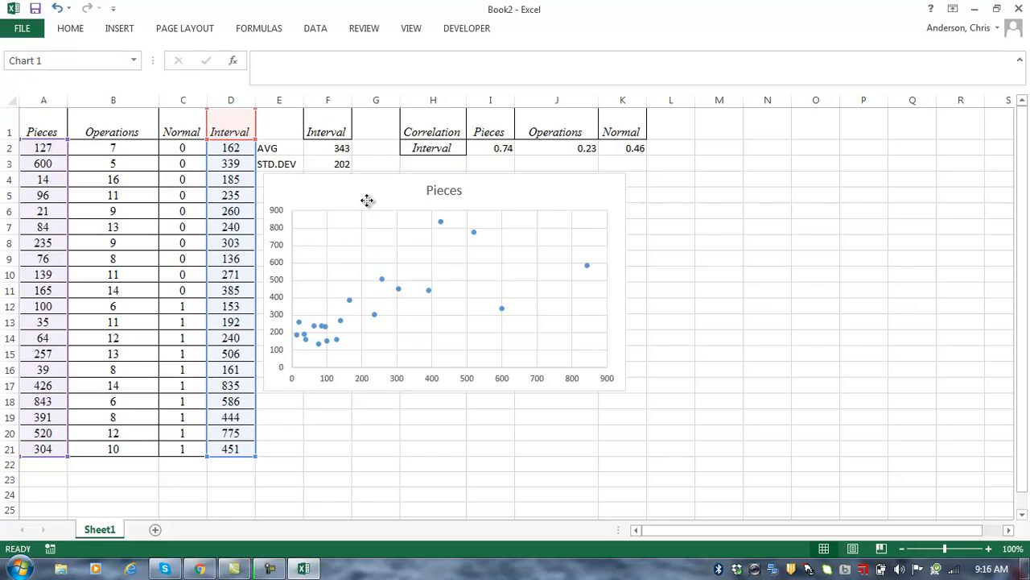
Step: Insert a scatter chart of Operations against Interval beside the Pieces chart
{"action": "left_click", "coordinate": [97, 132]}
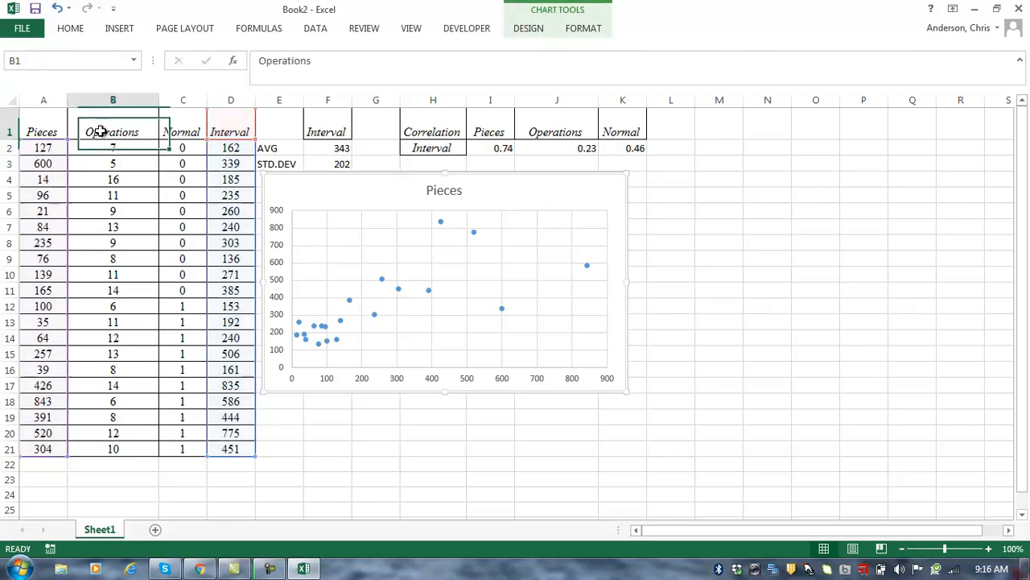
{"action": "key", "text": "ctrl+shift+Down"}
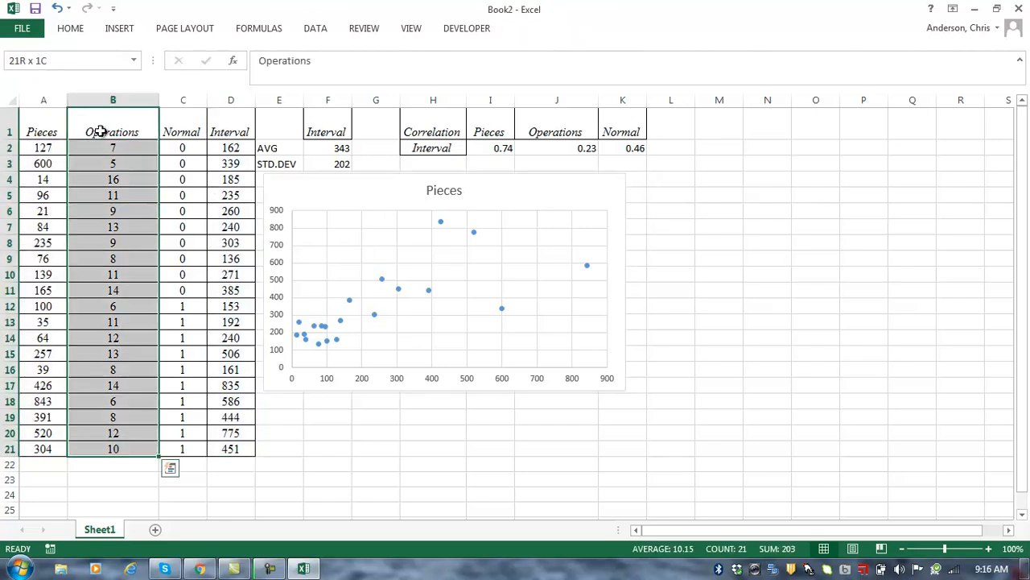
{"action": "left_click", "coordinate": [241, 126], "text": "ctrl"}
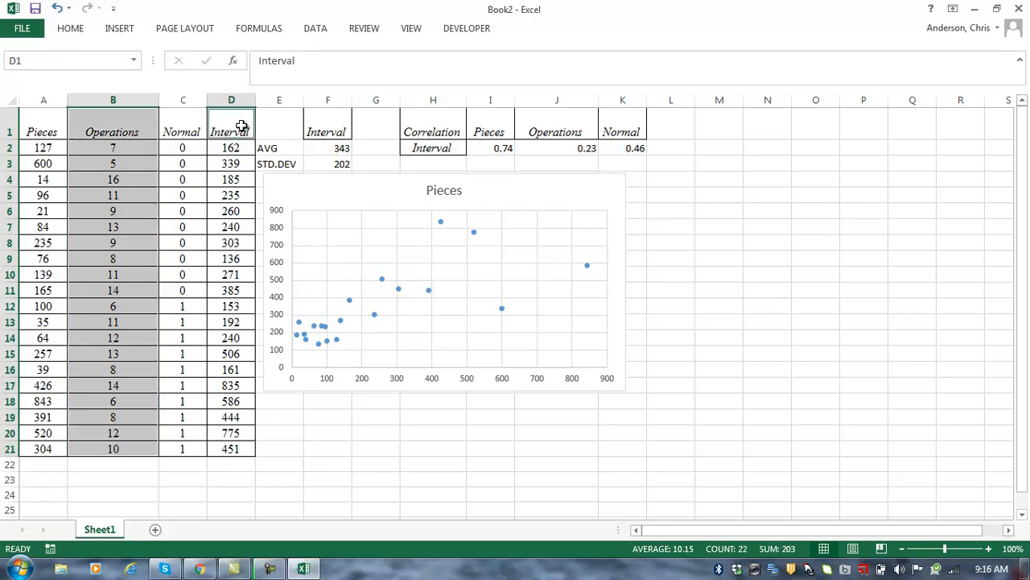
{"action": "key", "text": "ctrl+shift+Down"}
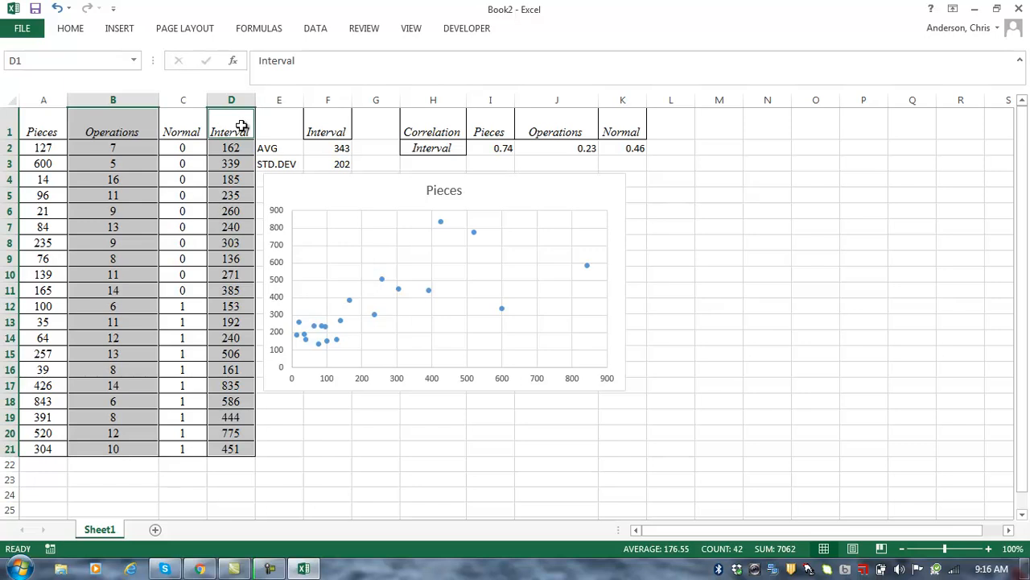
{"action": "left_click", "coordinate": [102, 31]}
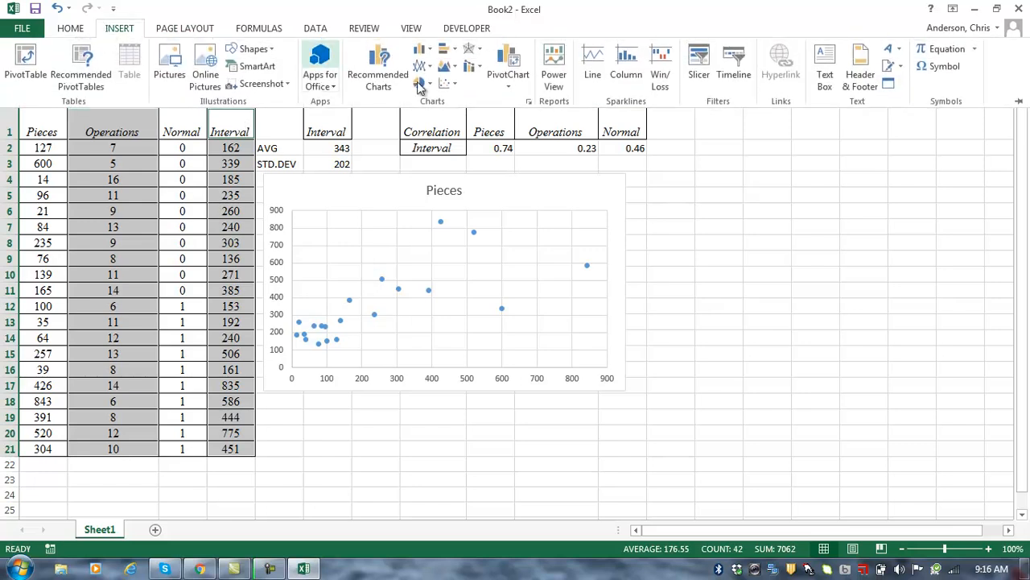
{"action": "left_click", "coordinate": [448, 87]}
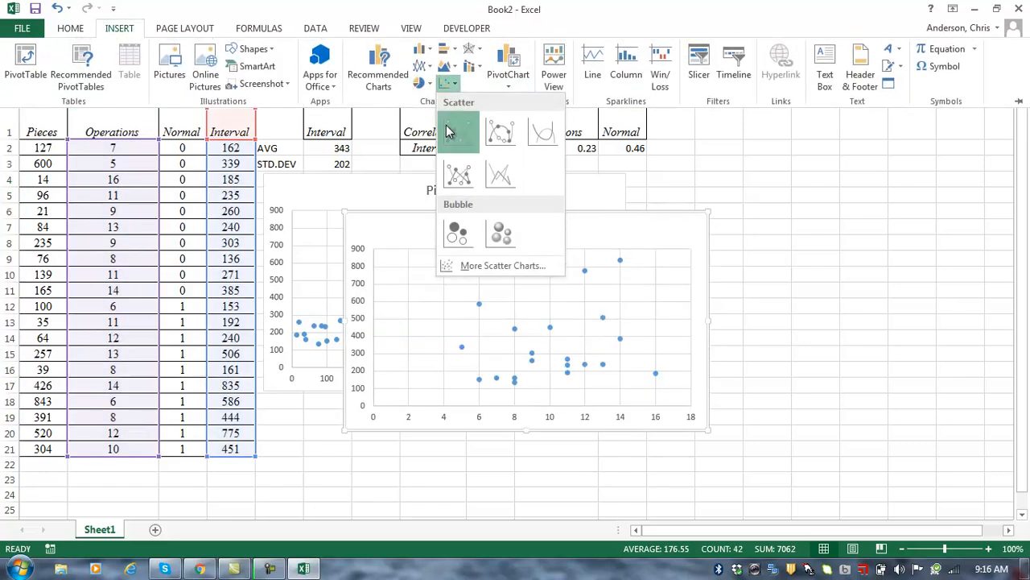
{"action": "left_click", "coordinate": [457, 134]}
{"action": "left_click_drag", "start_coordinate": [449, 223], "coordinate": [733, 182]}
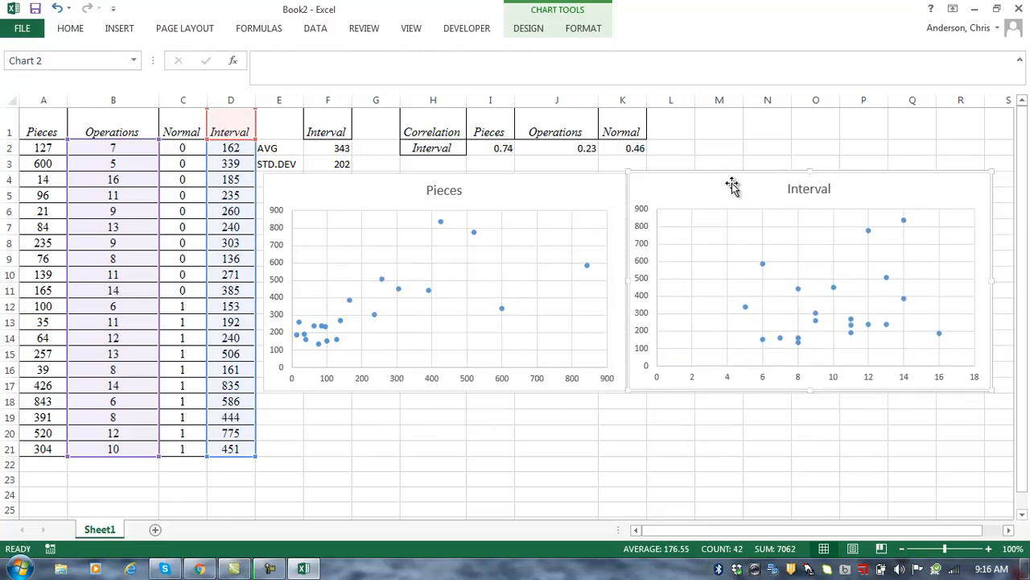
Step: Replace the new chart's Interval title with 'Operations'
{"action": "left_click", "coordinate": [818, 195]}
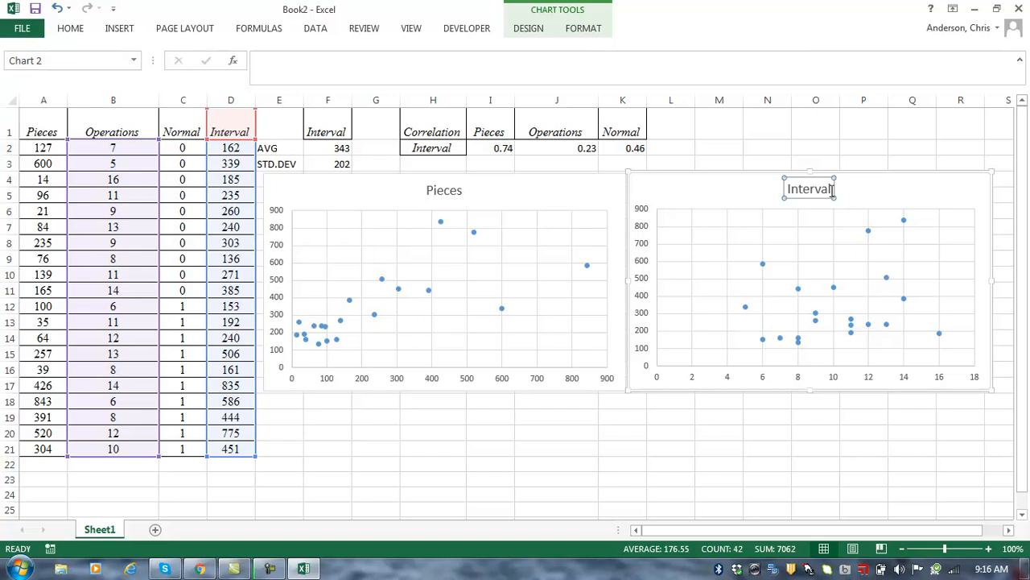
{"action": "left_click", "coordinate": [832, 190]}
{"action": "key", "text": "BackSpace"}
{"action": "key", "text": "BackSpace"}
{"action": "key", "text": "BackSpace"}
{"action": "key", "text": "BackSpace"}
{"action": "key", "text": "BackSpace"}
{"action": "key", "text": "BackSpace"}
{"action": "key", "text": "BackSpace"}
{"action": "key", "text": "BackSpace"}
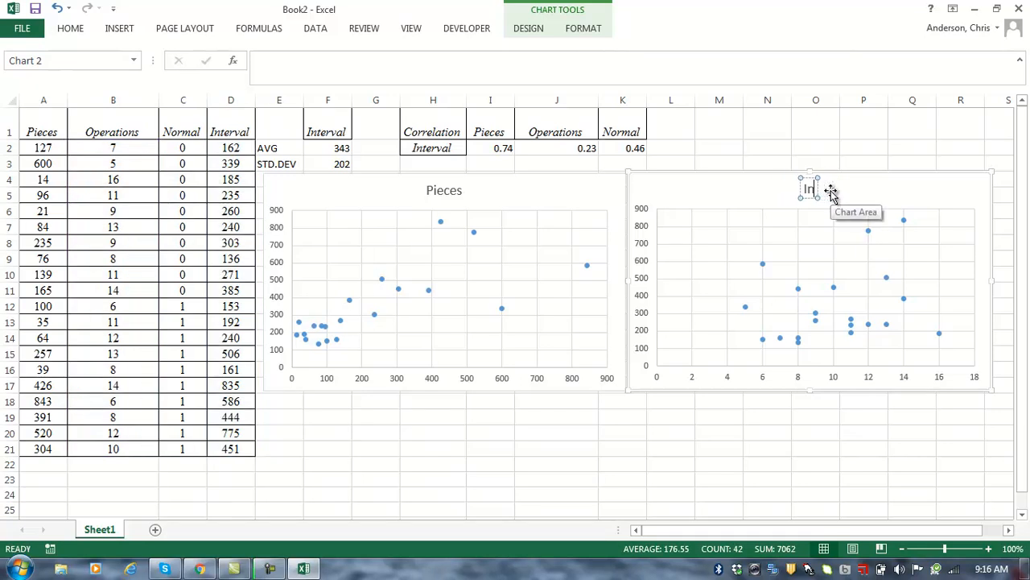
{"action": "type", "text": "Oper"}
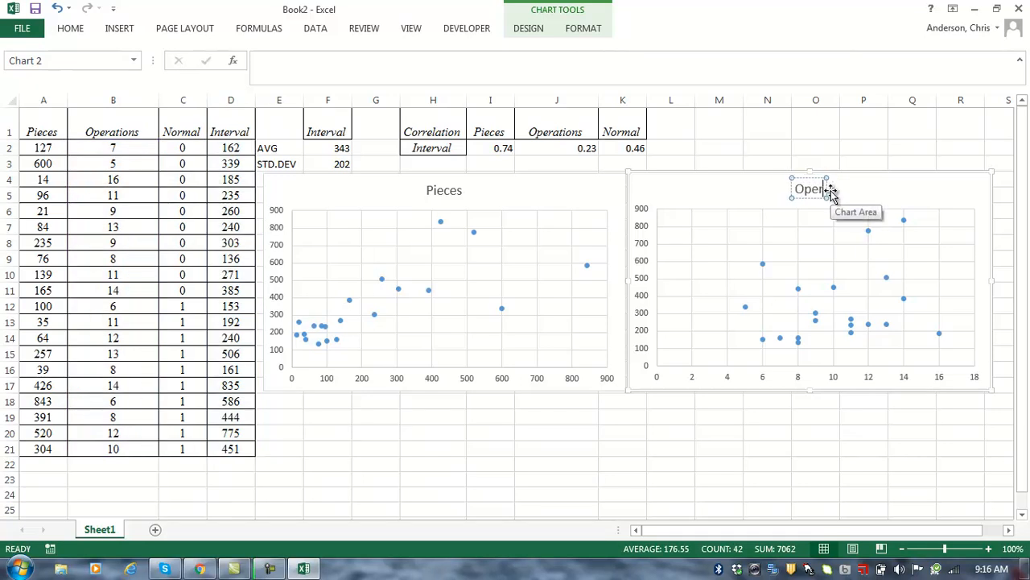
{"action": "type", "text": "ations"}
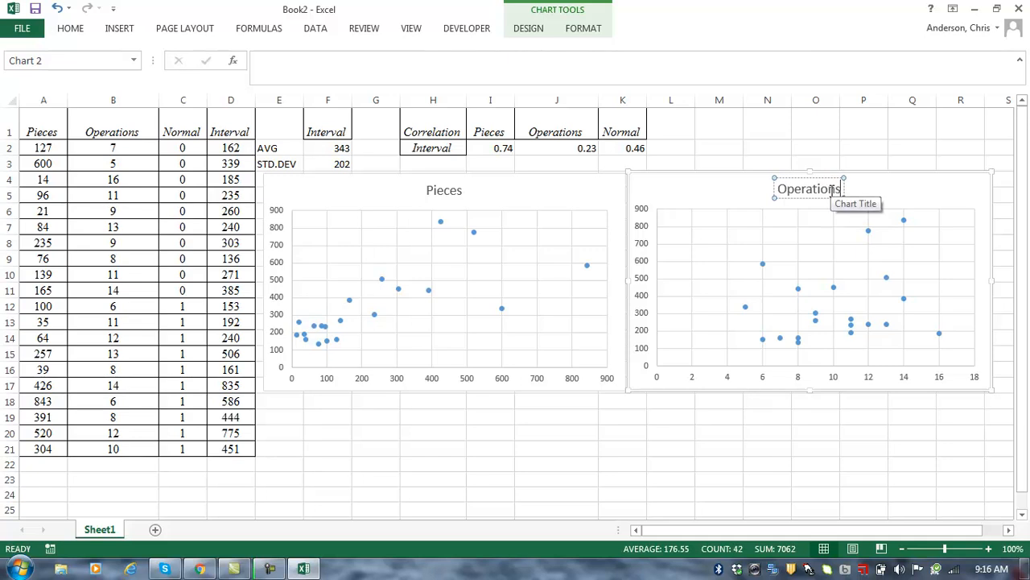
{"action": "key", "text": "Return"}
{"action": "key", "text": "BackSpace"}
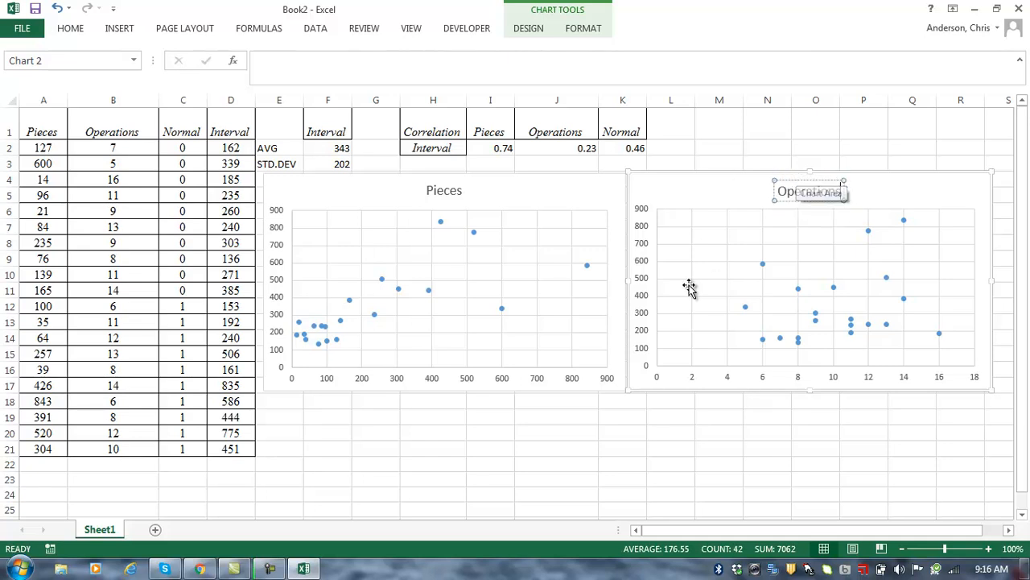
{"action": "left_click", "coordinate": [493, 447]}
Step: Insert a scatter chart of C1:D21, Normal against Interval
{"action": "left_click", "coordinate": [178, 121]}
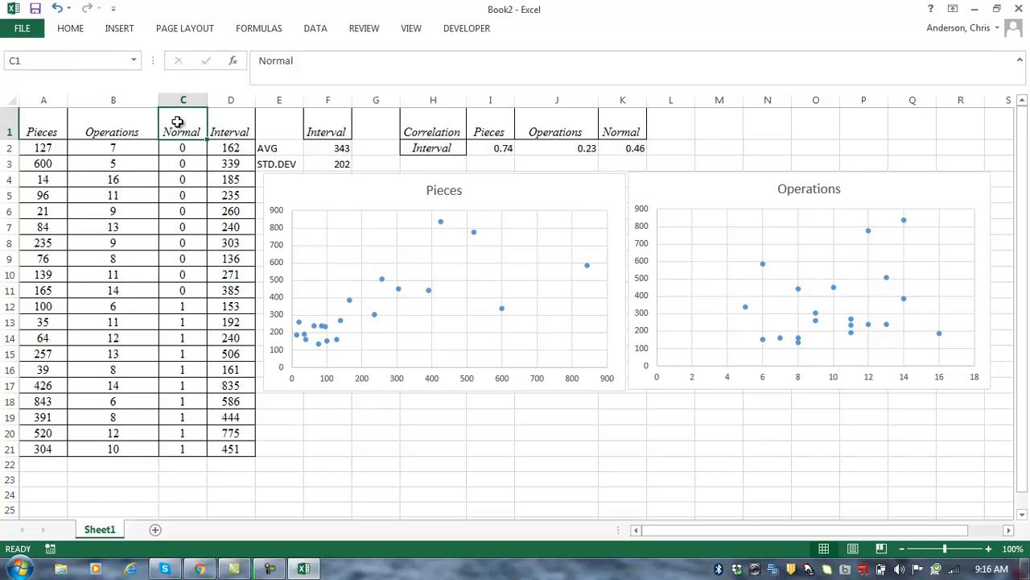
{"action": "key", "text": "shift+Right"}
{"action": "key", "text": "ctrl+shift+Down"}
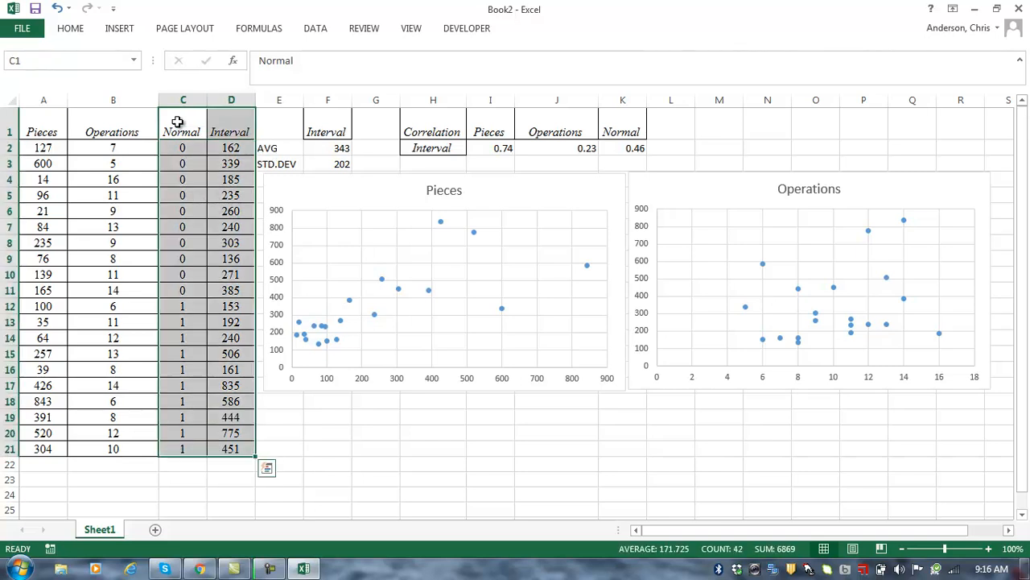
{"action": "left_click", "coordinate": [117, 28]}
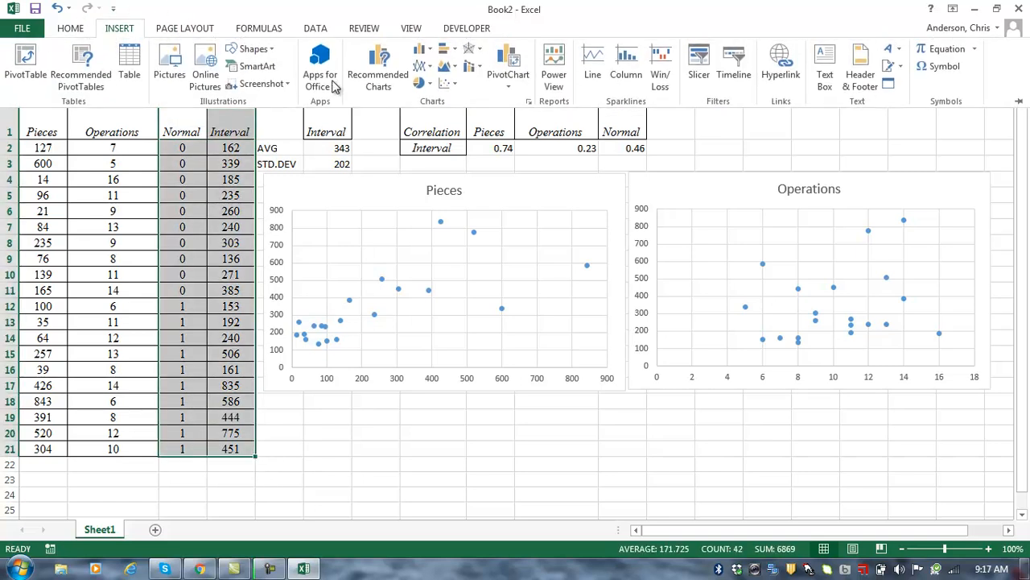
{"action": "left_click", "coordinate": [447, 87]}
{"action": "left_click", "coordinate": [460, 137]}
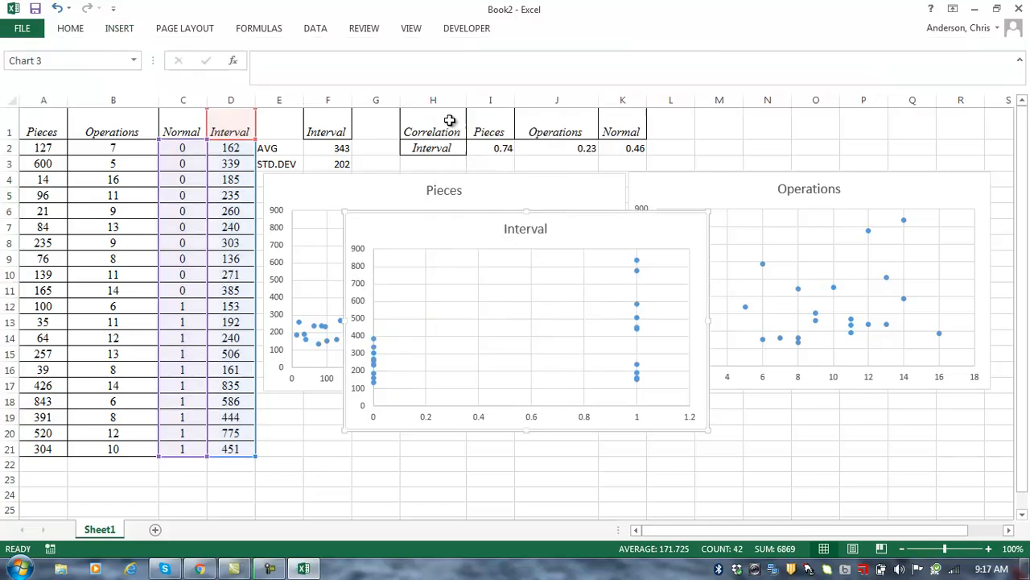
Step: Title the chart 'Normal' and move it below the Pieces chart
{"action": "left_click", "coordinate": [522, 228]}
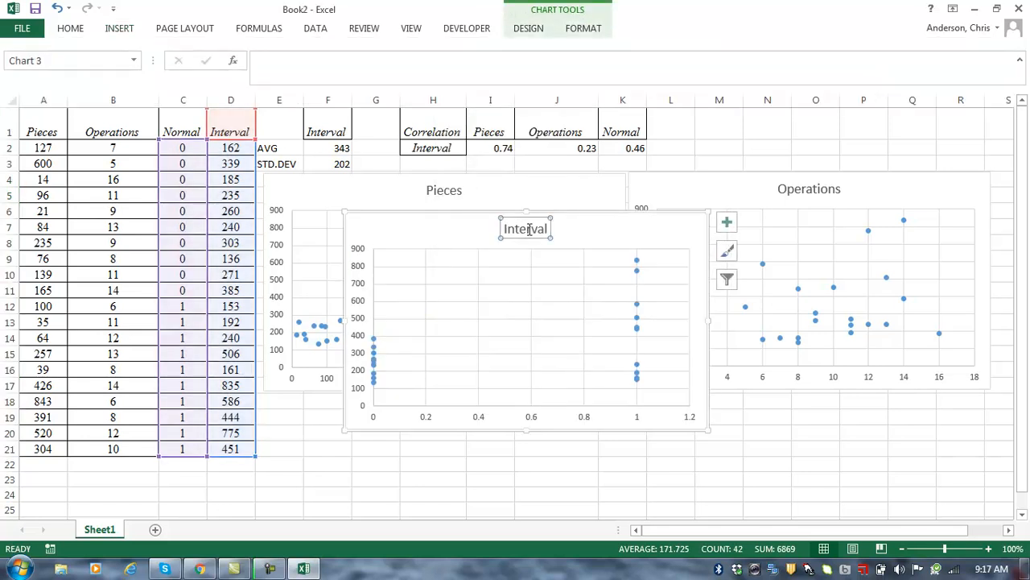
{"action": "left_click", "coordinate": [550, 230]}
{"action": "key", "text": "BackSpace"}
{"action": "key", "text": "BackSpace"}
{"action": "key", "text": "BackSpace"}
{"action": "key", "text": "BackSpace"}
{"action": "key", "text": "BackSpace"}
{"action": "key", "text": "BackSpace"}
{"action": "key", "text": "BackSpace"}
{"action": "key", "text": "BackSpace"}
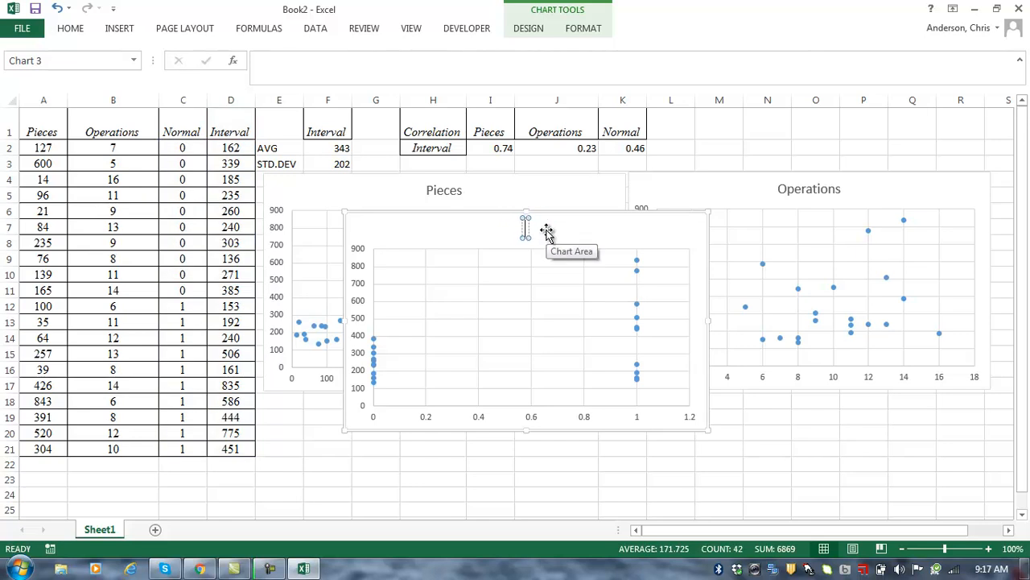
{"action": "type", "text": "Normal"}
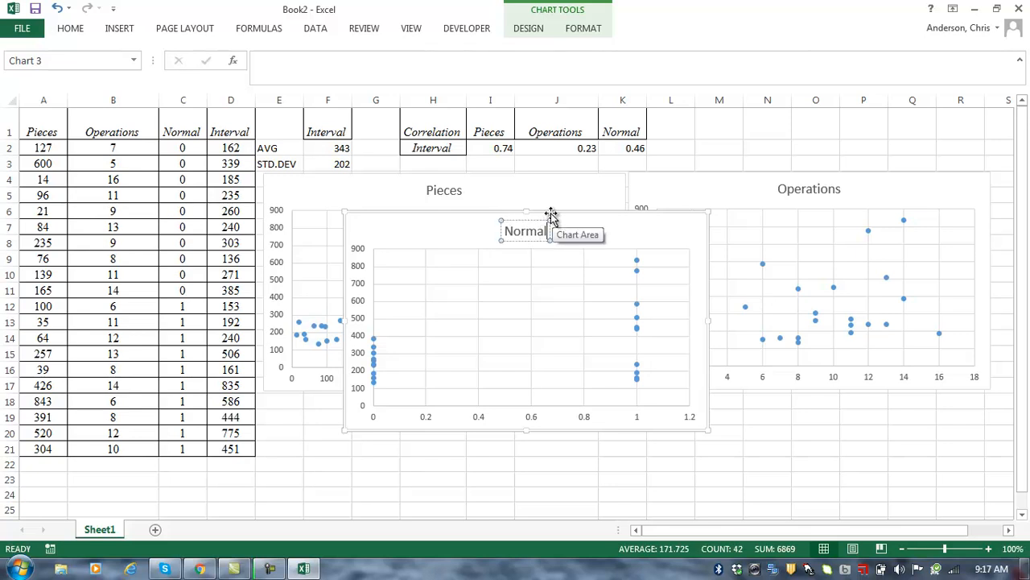
{"action": "left_click_drag", "start_coordinate": [464, 223], "coordinate": [385, 400]}
{"action": "left_click", "coordinate": [767, 471]}
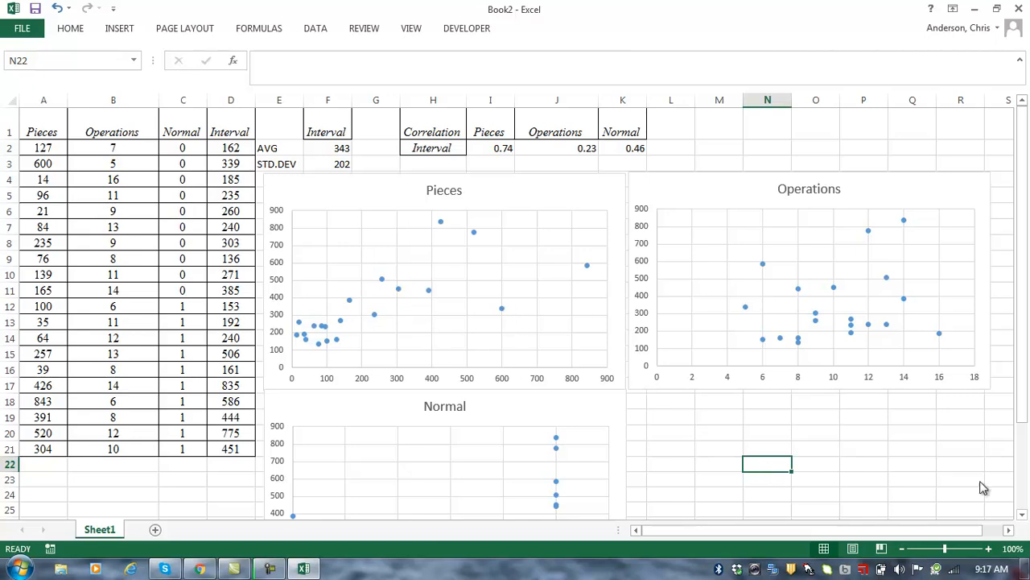
{"action": "left_click_drag", "start_coordinate": [1024, 341], "coordinate": [1026, 377]}
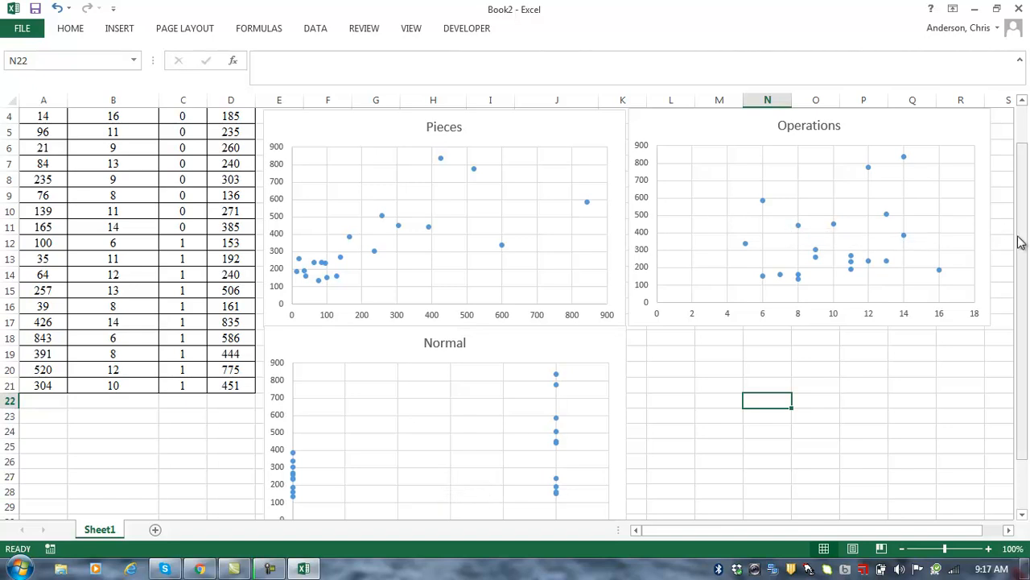
{"action": "left_click_drag", "start_coordinate": [1024, 242], "coordinate": [1028, 204]}
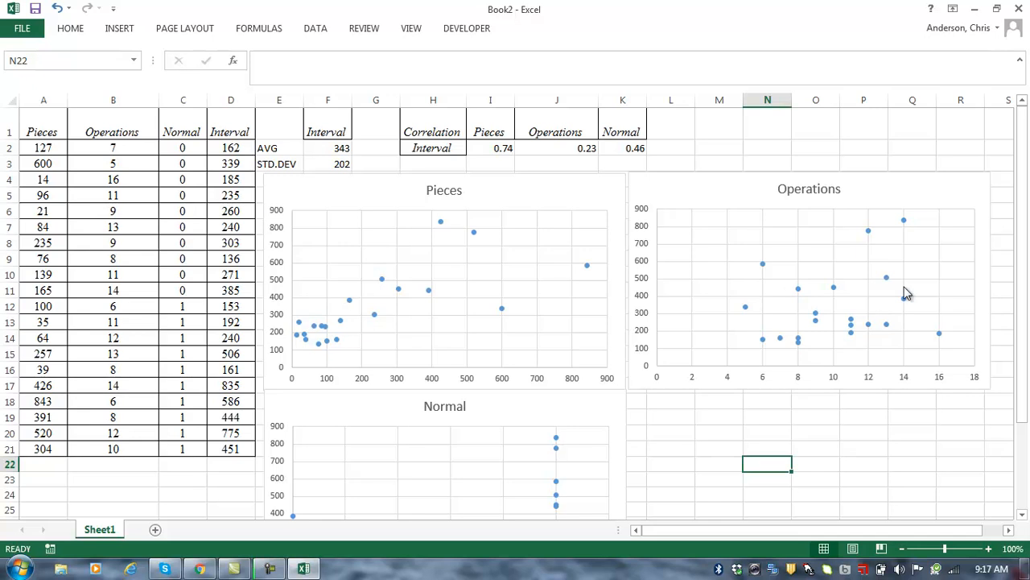
{"action": "mouse_move", "coordinate": [838, 288]}
{"action": "scroll", "coordinate": [1023, 223], "scroll_direction": "down", "scroll_amount": 2}
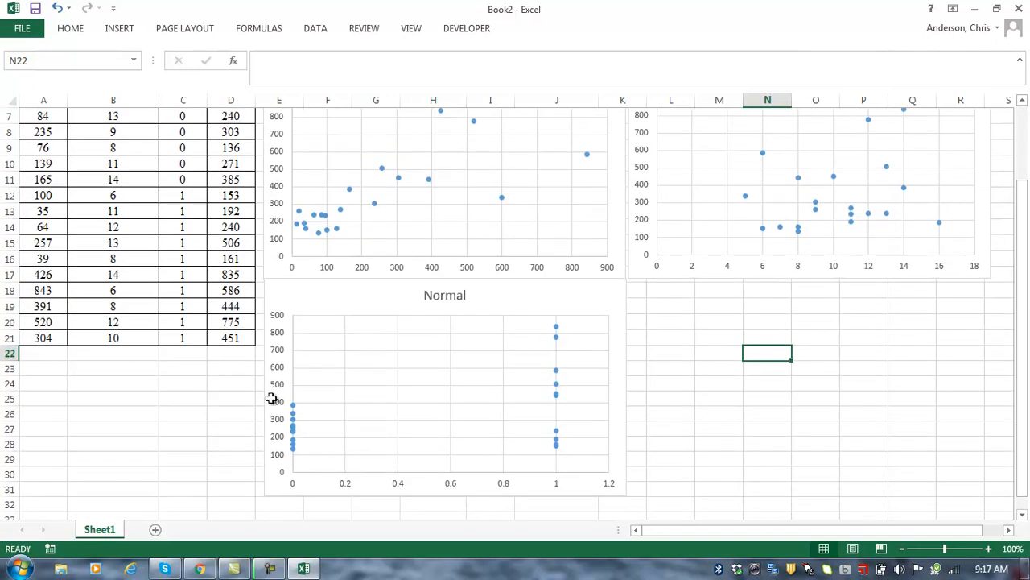
{"action": "mouse_move", "coordinate": [296, 439]}
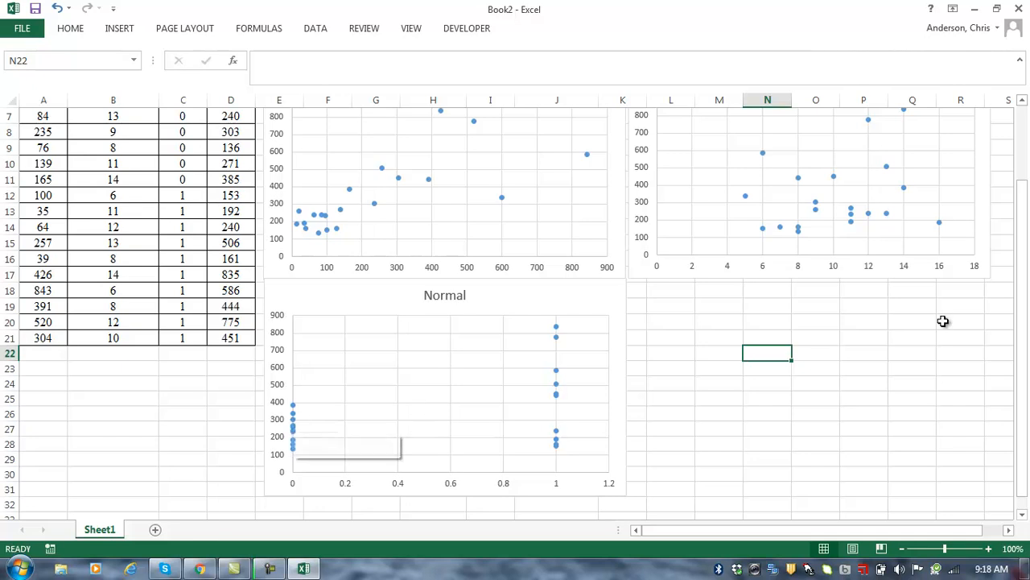
{"action": "left_click_drag", "start_coordinate": [1022, 306], "coordinate": [1021, 256]}
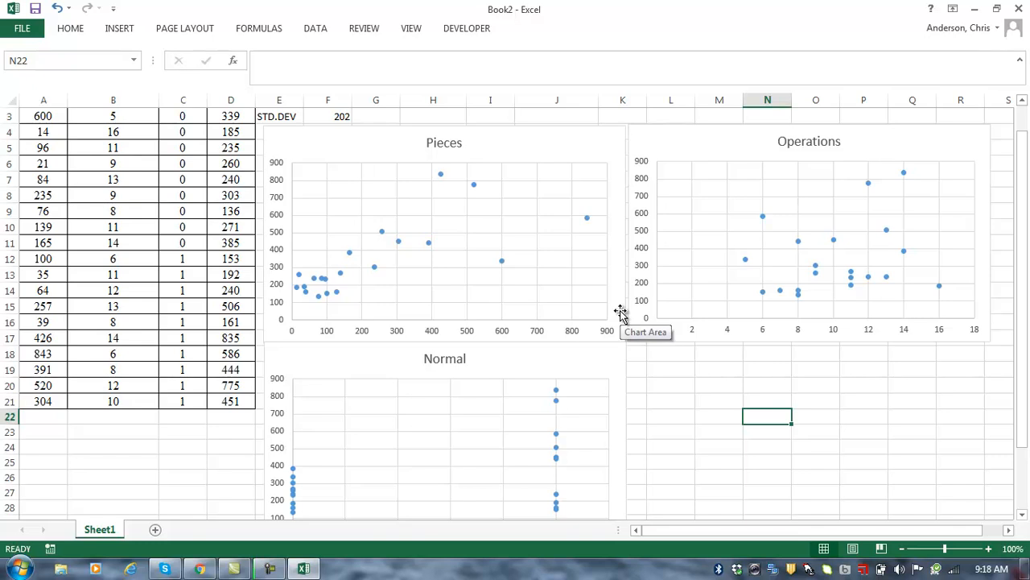
Step: Add a linear trendline showing equation and R² (0.5458) to the Pieces chart
{"action": "right_click", "coordinate": [374, 274]}
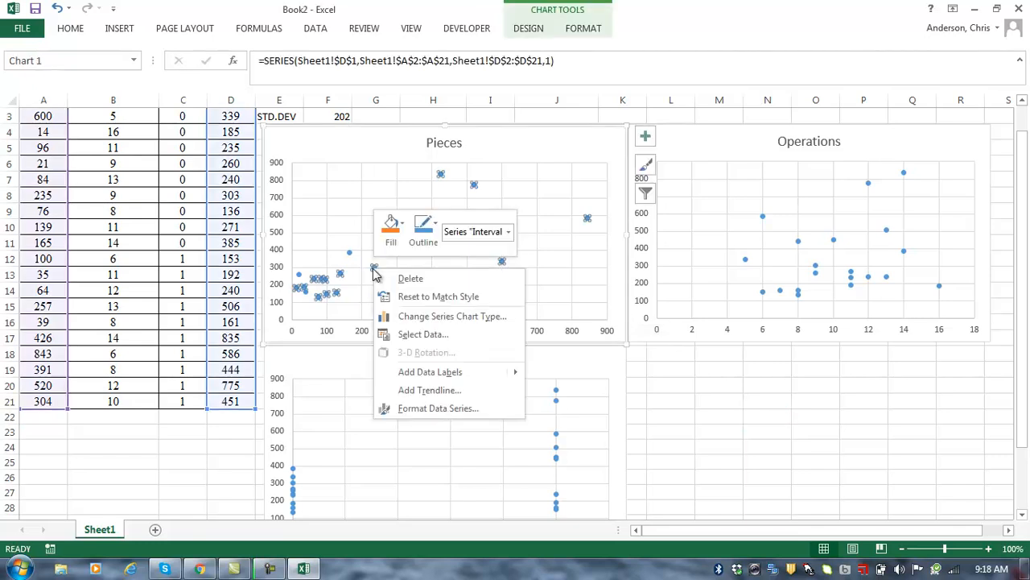
{"action": "left_click", "coordinate": [419, 391]}
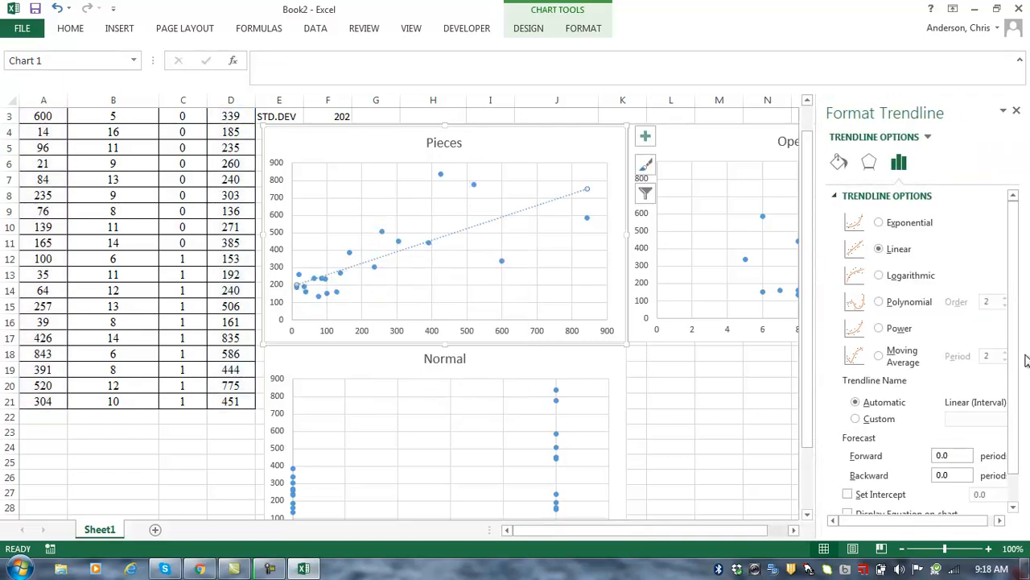
{"action": "left_click_drag", "start_coordinate": [1015, 323], "coordinate": [1017, 373]}
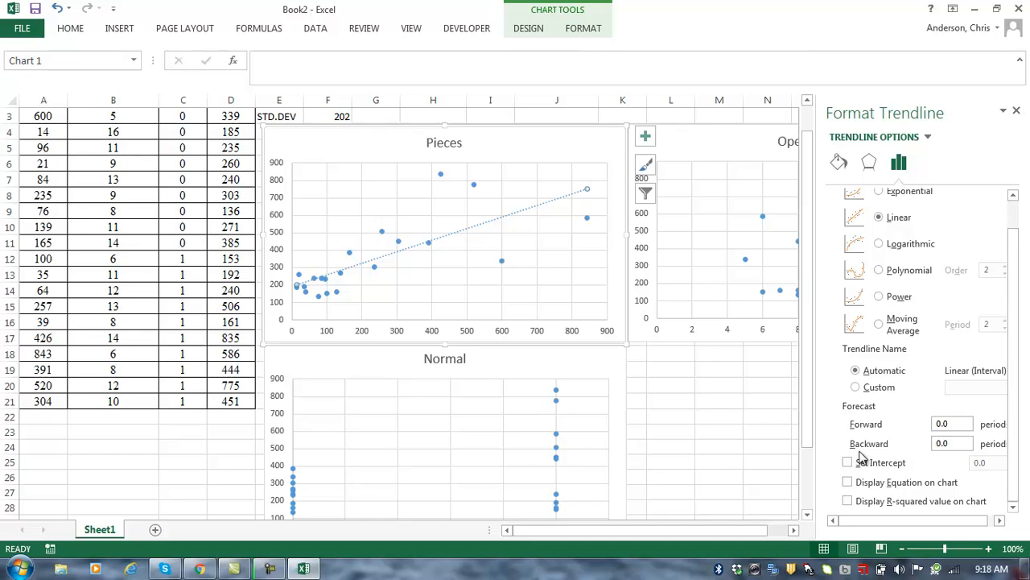
{"action": "left_click", "coordinate": [848, 482]}
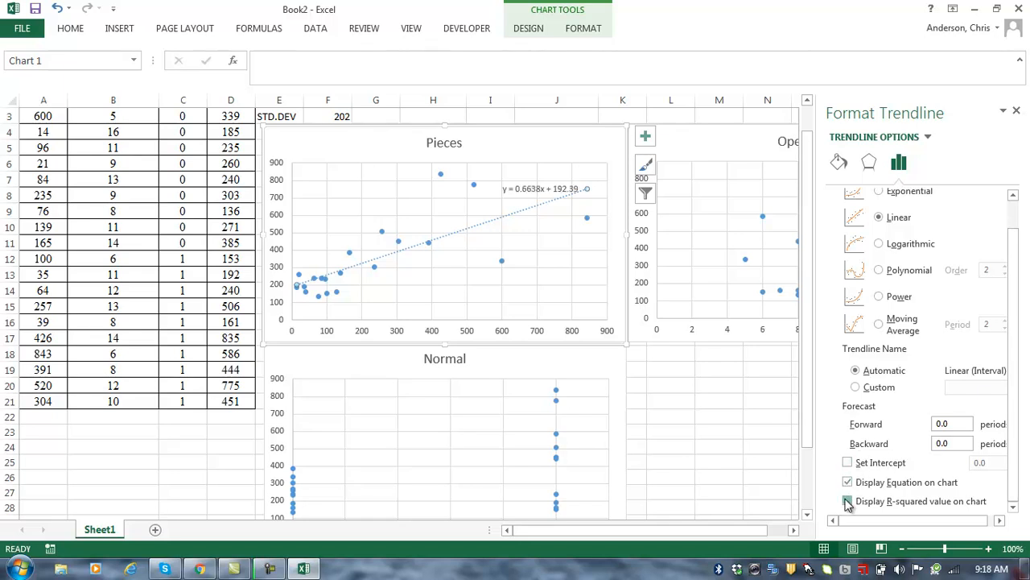
{"action": "left_click", "coordinate": [847, 501]}
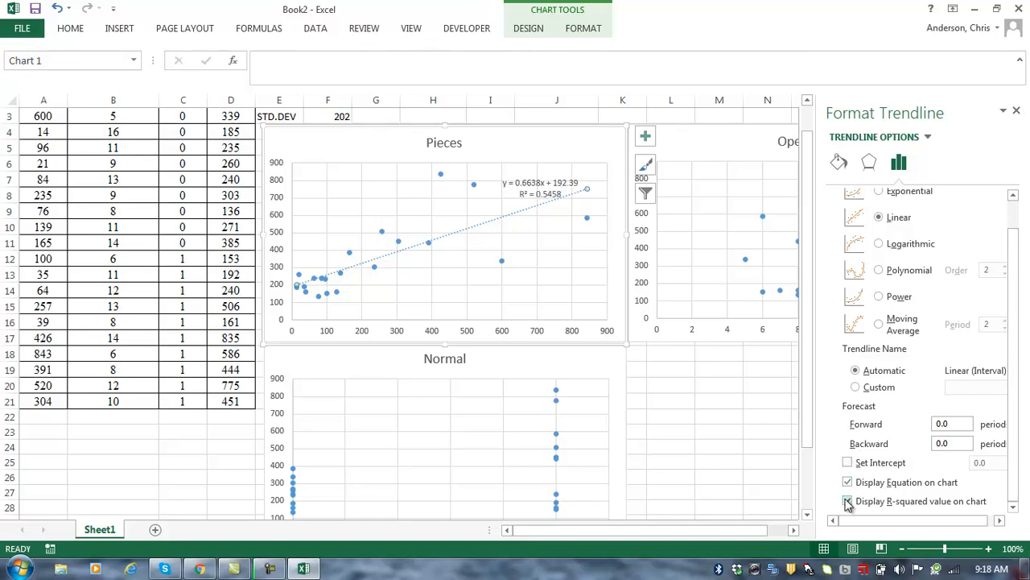
Step: Add a linear trendline with its equation to the Operations chart
{"action": "right_click", "coordinate": [746, 260]}
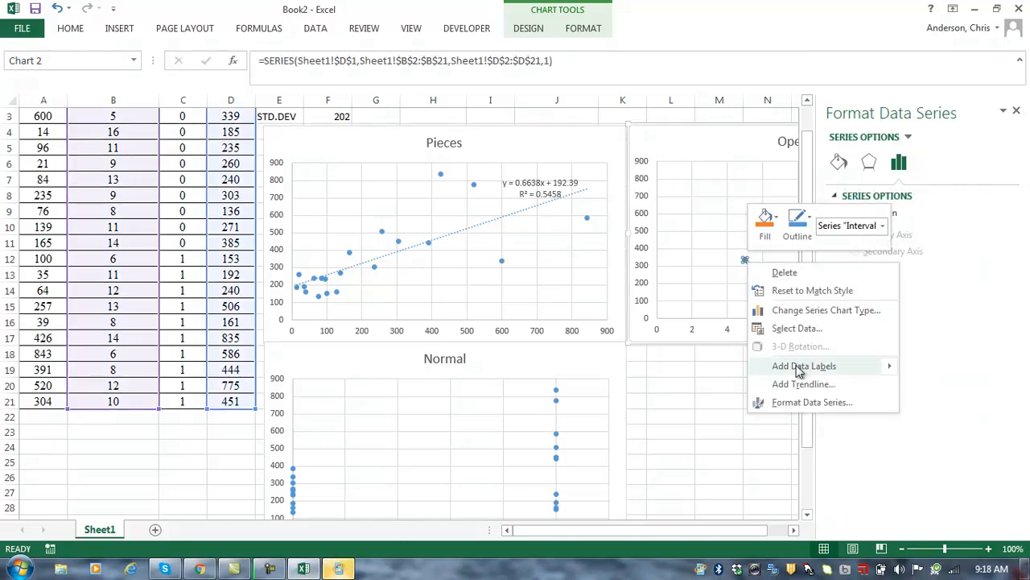
{"action": "left_click", "coordinate": [797, 385]}
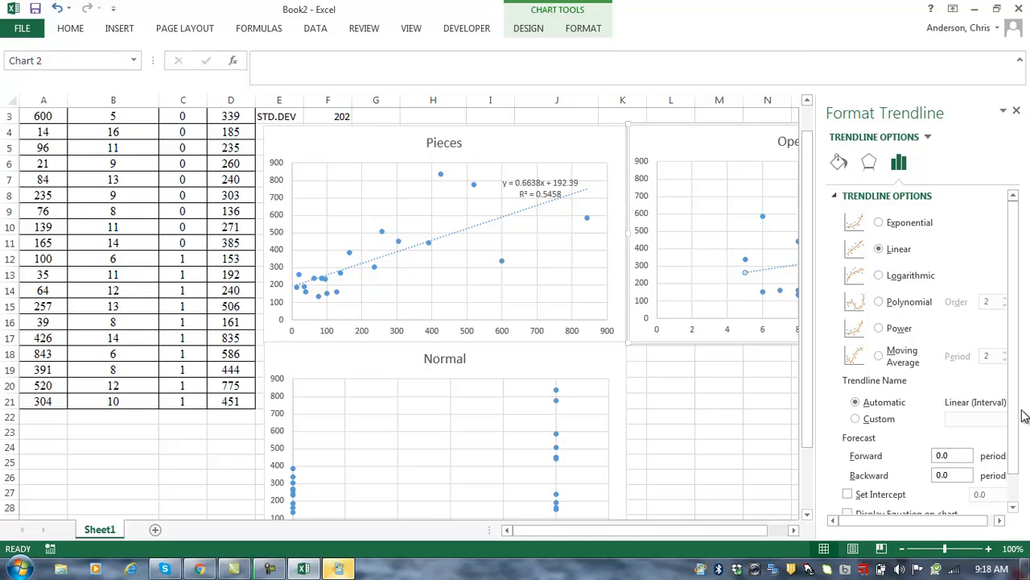
{"action": "scroll", "coordinate": [857, 427], "scroll_direction": "down", "scroll_amount": 1}
{"action": "left_click", "coordinate": [849, 482]}
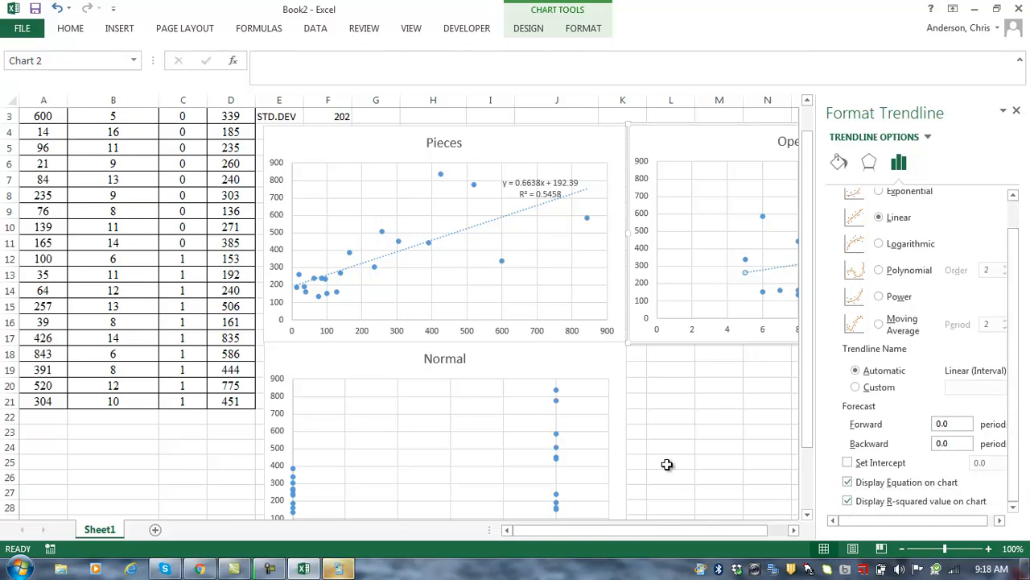
Step: Add a linear trendline showing equation and R² (0.2148) to the Normal chart
{"action": "left_click", "coordinate": [558, 457]}
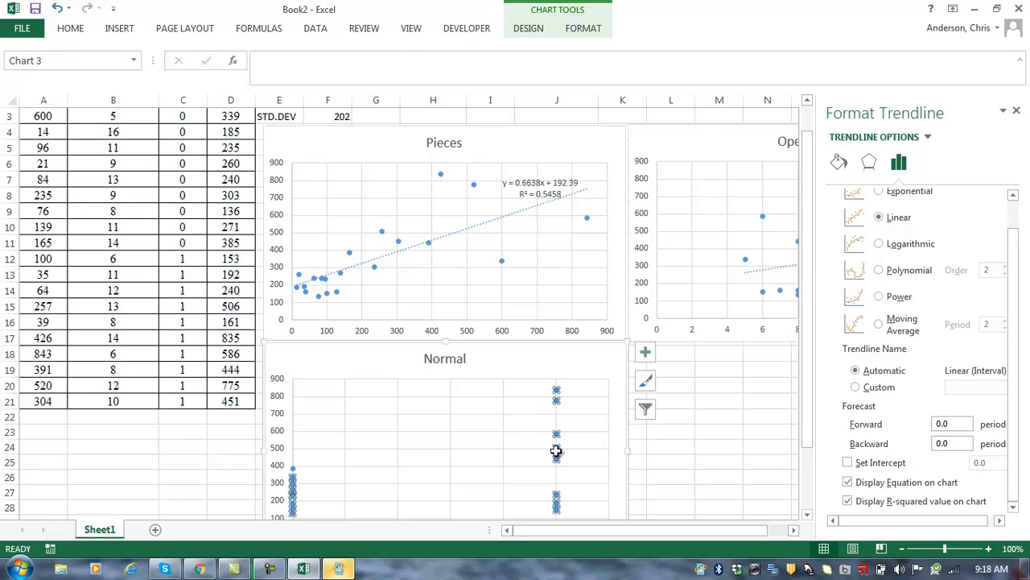
{"action": "right_click", "coordinate": [559, 457]}
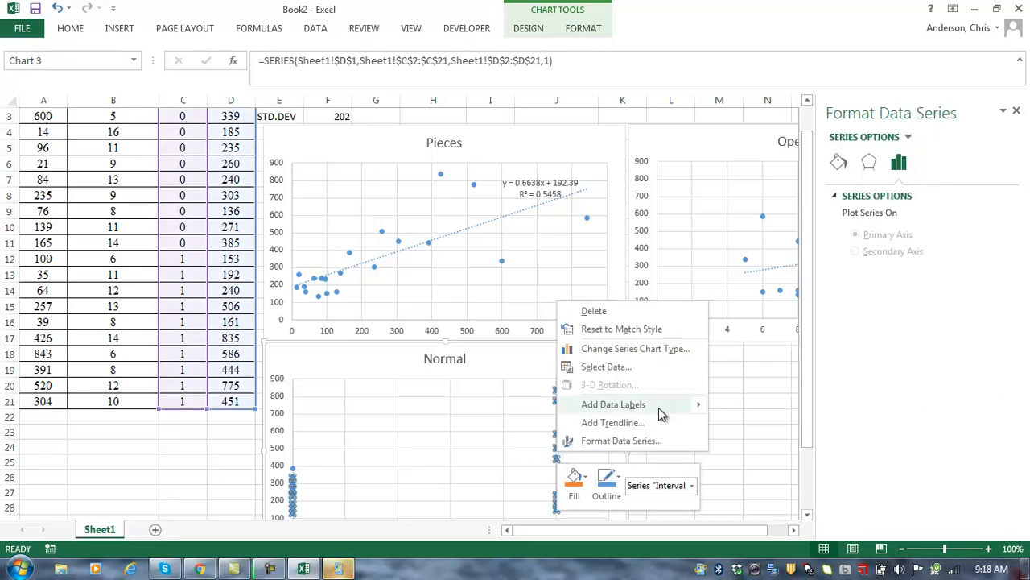
{"action": "left_click", "coordinate": [620, 422]}
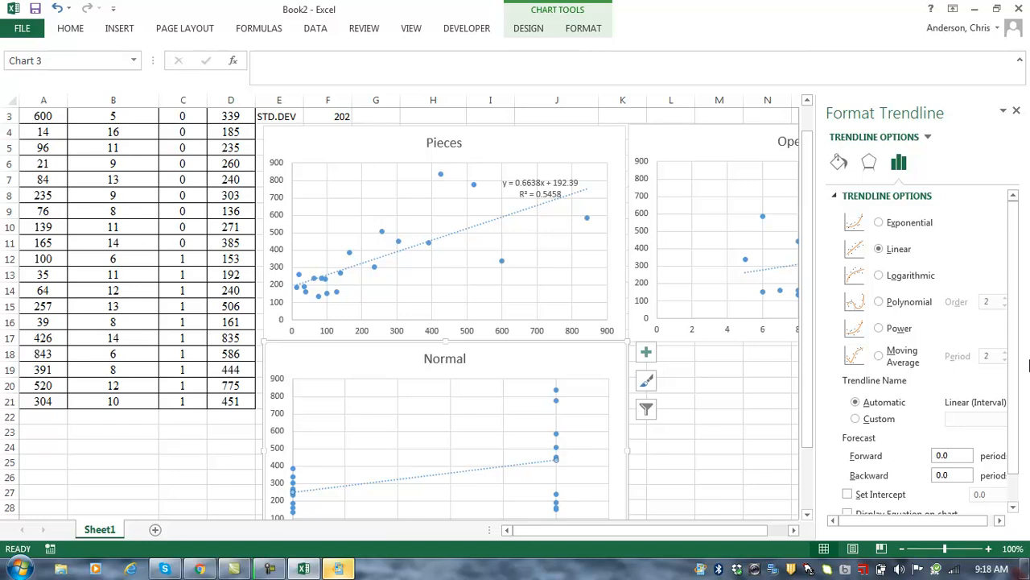
{"action": "scroll", "coordinate": [1020, 379], "scroll_direction": "down", "scroll_amount": 1}
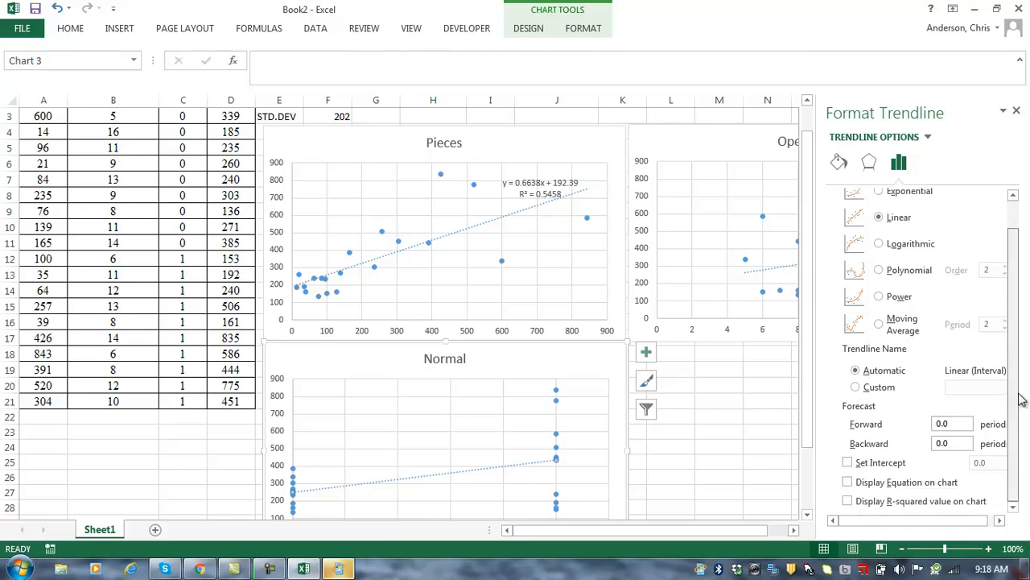
{"action": "left_click", "coordinate": [849, 481]}
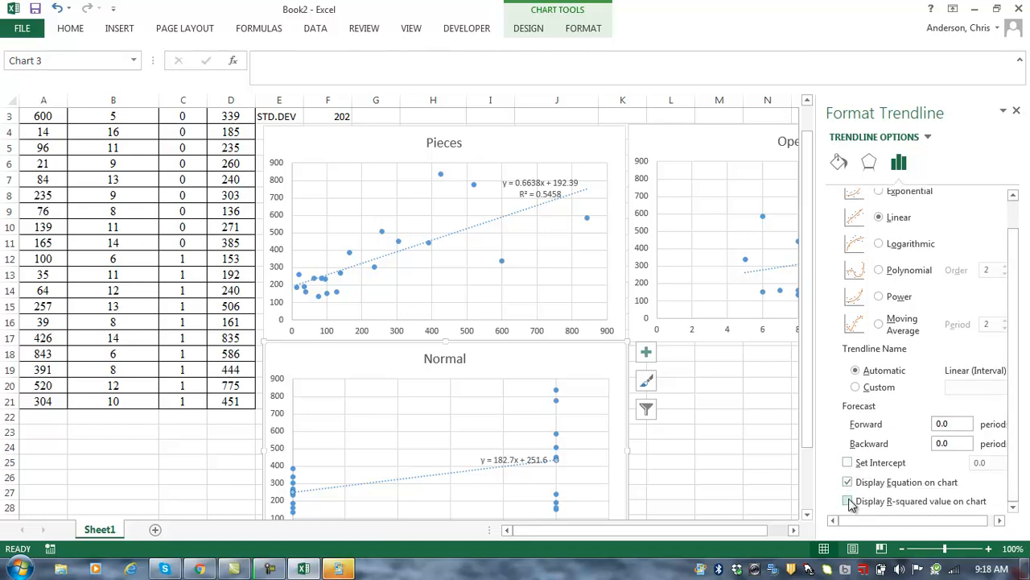
{"action": "left_click", "coordinate": [849, 502]}
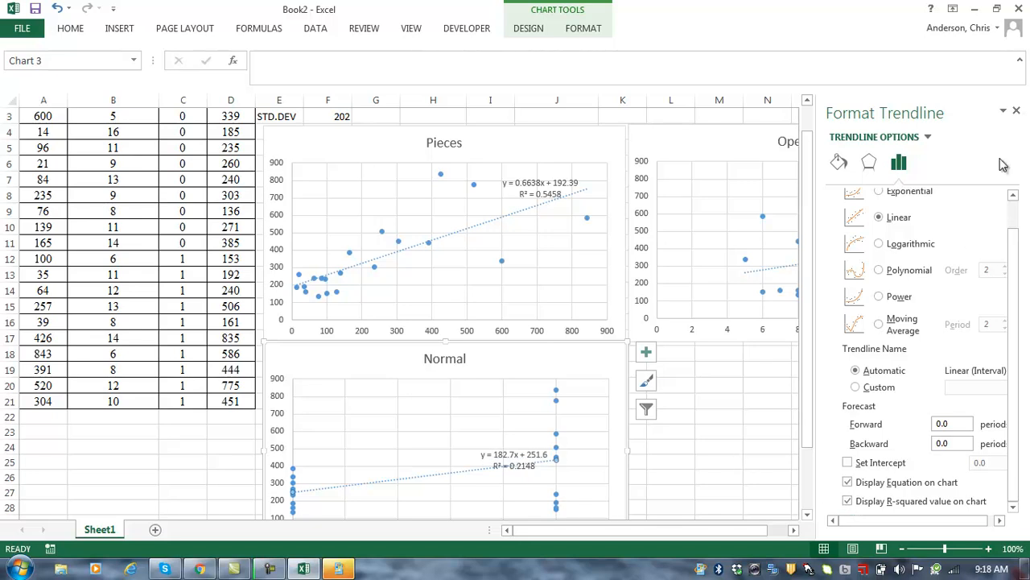
{"action": "left_click", "coordinate": [1016, 111]}
Step: Move the Normal chart's trendline label higher and set its equation text to 14 pt
{"action": "left_click_drag", "start_coordinate": [1023, 286], "coordinate": [1023, 262]}
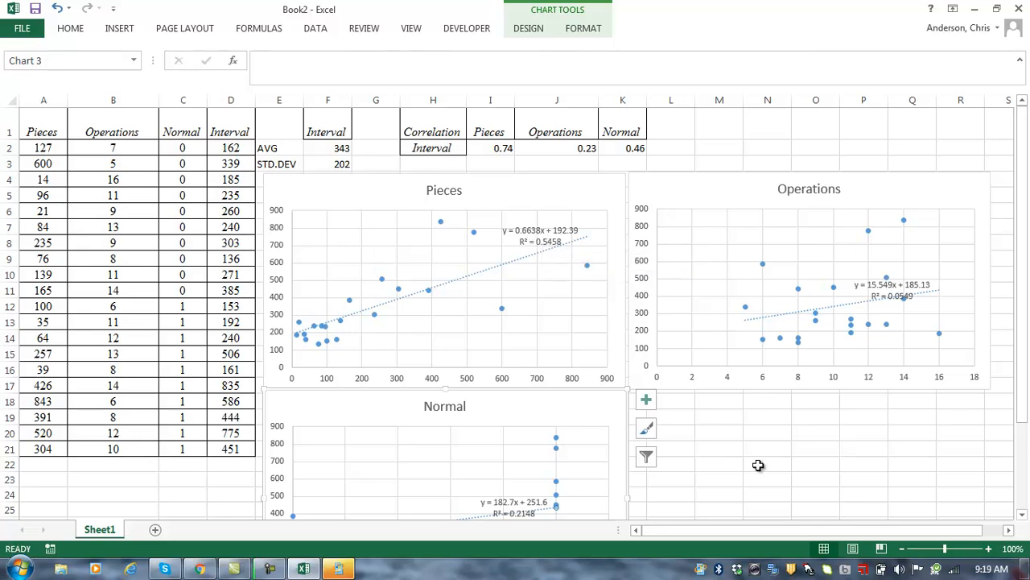
{"action": "left_click_drag", "start_coordinate": [1024, 346], "coordinate": [1024, 359]}
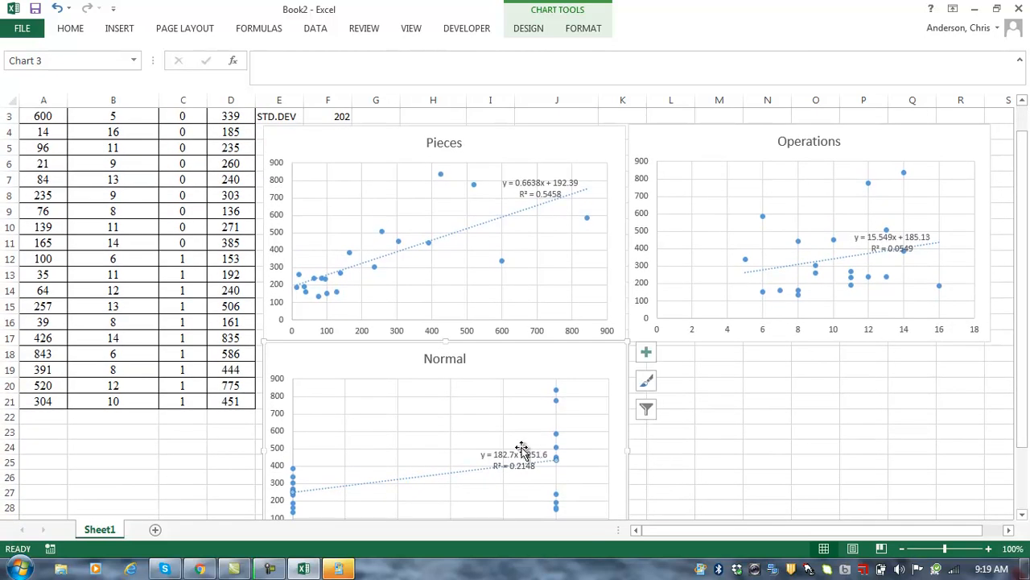
{"action": "left_click_drag", "start_coordinate": [498, 452], "coordinate": [476, 401]}
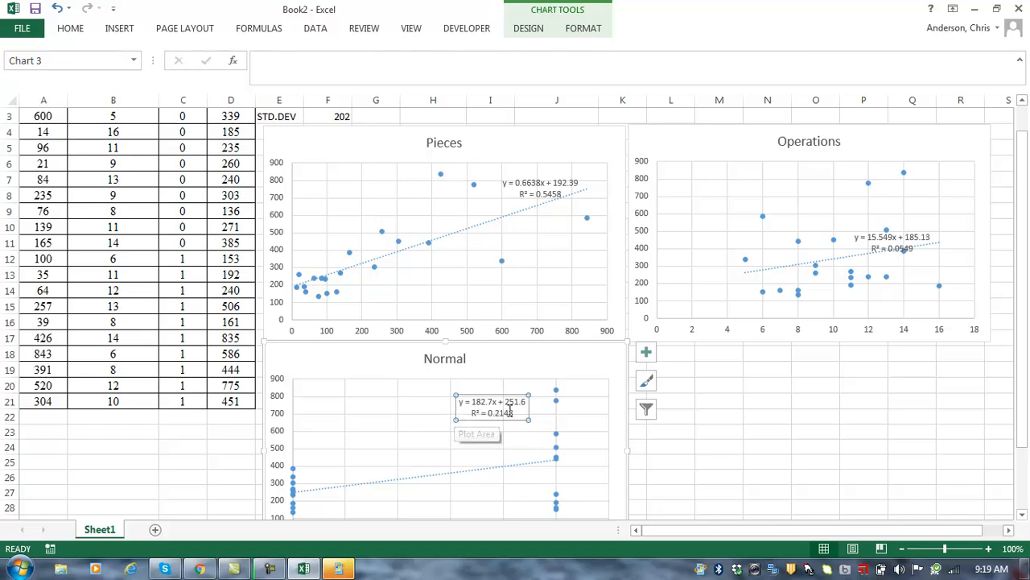
{"action": "left_click_drag", "start_coordinate": [519, 412], "coordinate": [462, 403]}
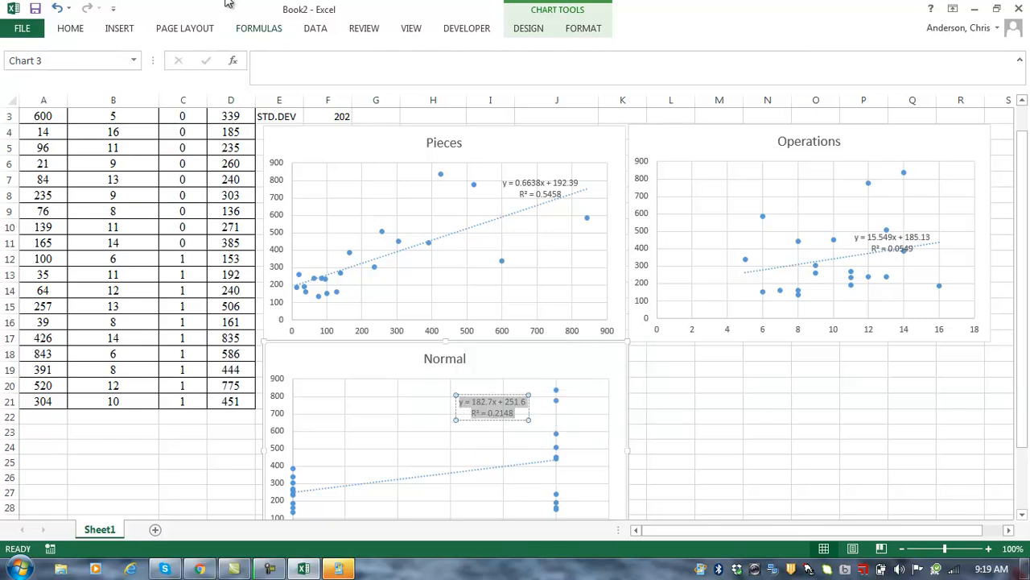
{"action": "left_click", "coordinate": [58, 31]}
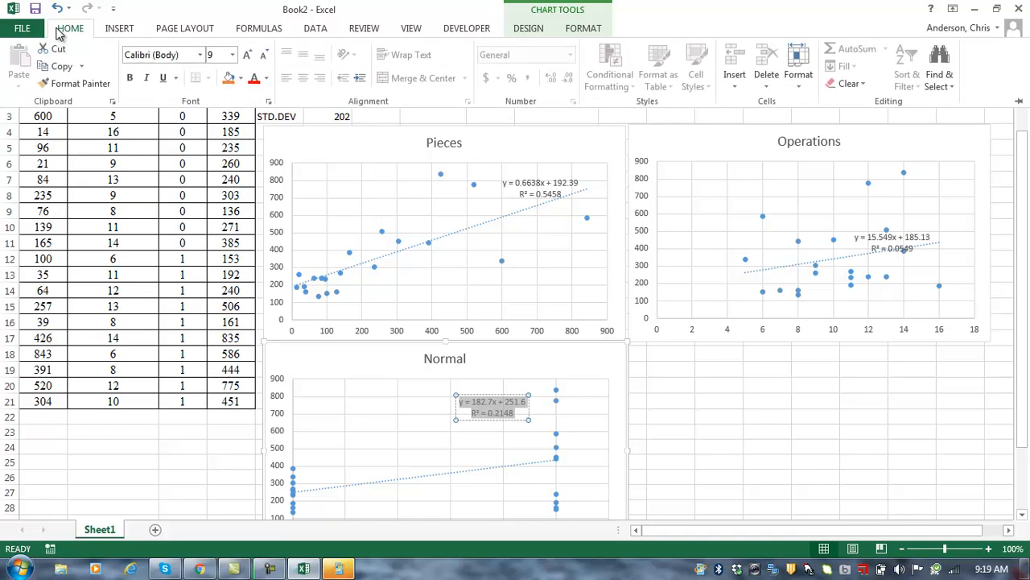
{"action": "left_click", "coordinate": [232, 57]}
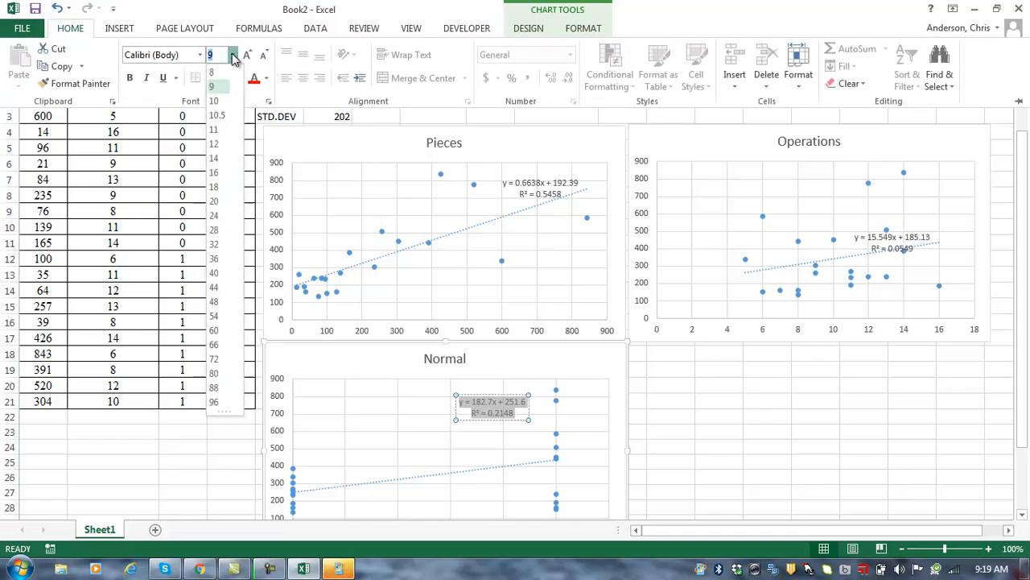
{"action": "left_click", "coordinate": [224, 157]}
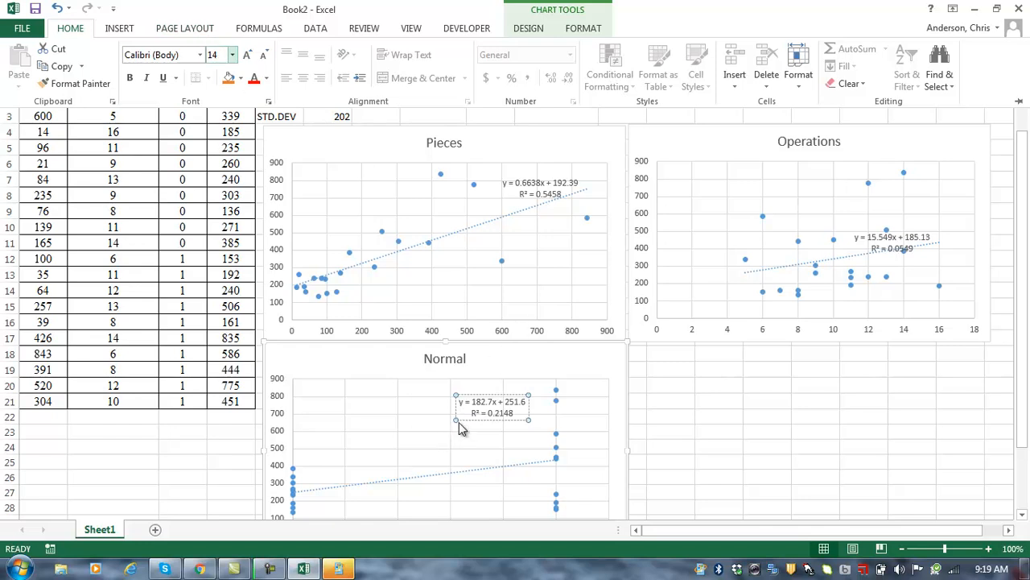
{"action": "key", "text": "ctrl+F1"}
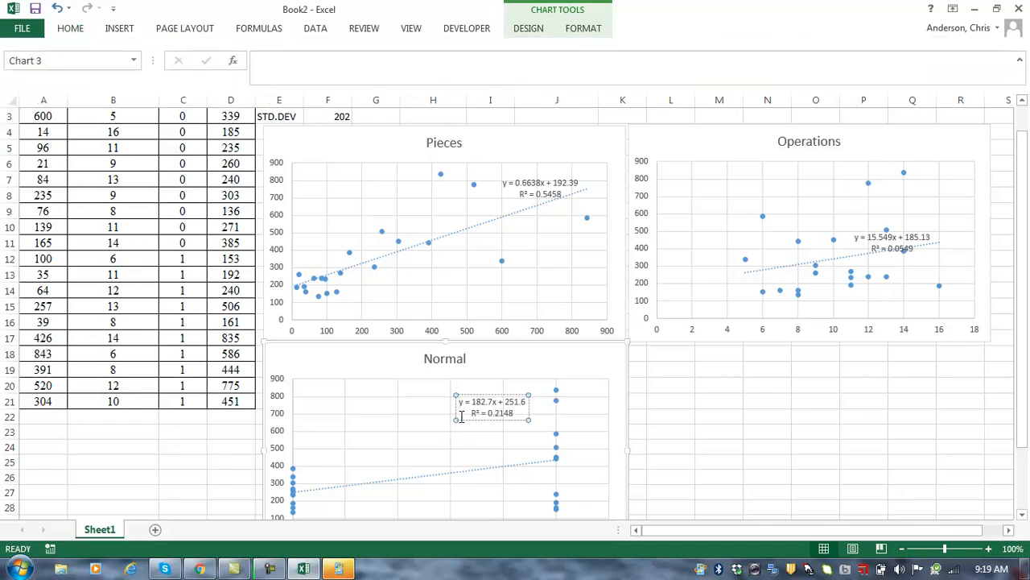
Step: Apply the 14-point size to the label's R² line as well
{"action": "key", "text": "shift+Down"}
{"action": "key", "text": "shift+Right"}
{"action": "key", "text": "shift+Right"}
{"action": "key", "text": "shift+Right"}
{"action": "key", "text": "shift+Right"}
{"action": "key", "text": "shift+Right"}
{"action": "key", "text": "shift+Right"}
{"action": "key", "text": "shift+Right"}
{"action": "key", "text": "shift+Right"}
{"action": "key", "text": "shift+Right"}
{"action": "key", "text": "shift+Right"}
{"action": "key", "text": "shift+Right"}
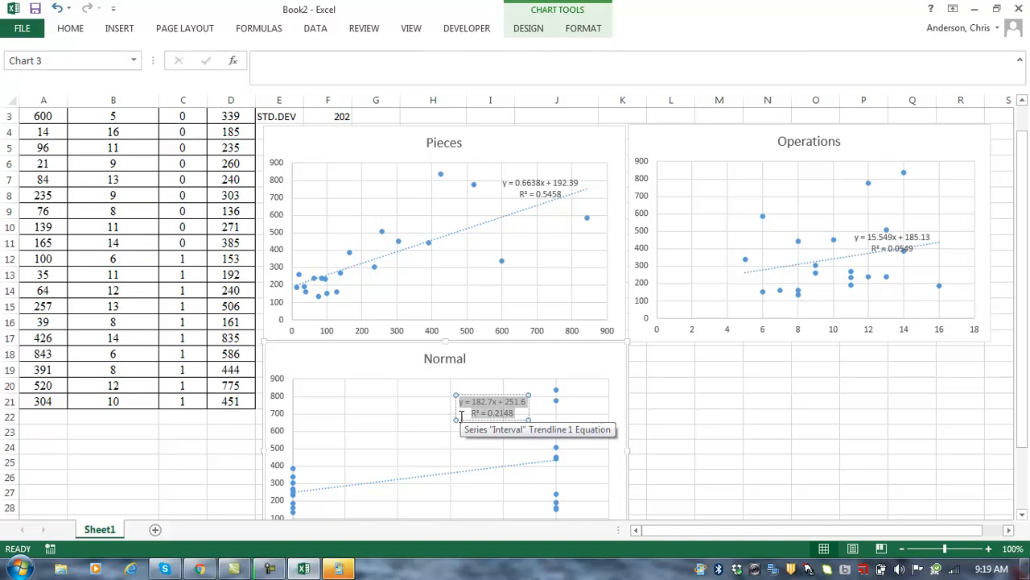
{"action": "left_click", "coordinate": [71, 29]}
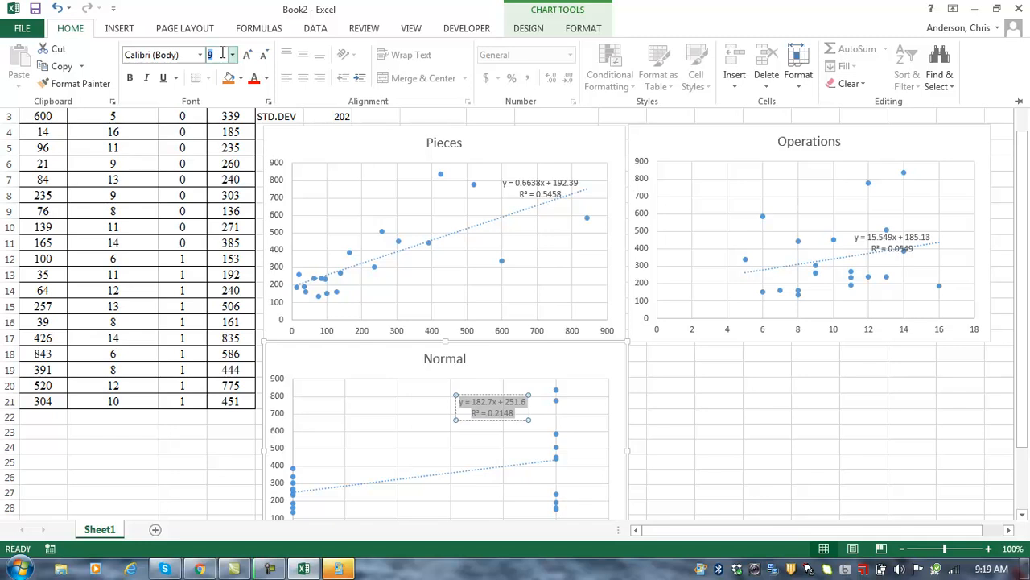
{"action": "key", "text": "Return"}
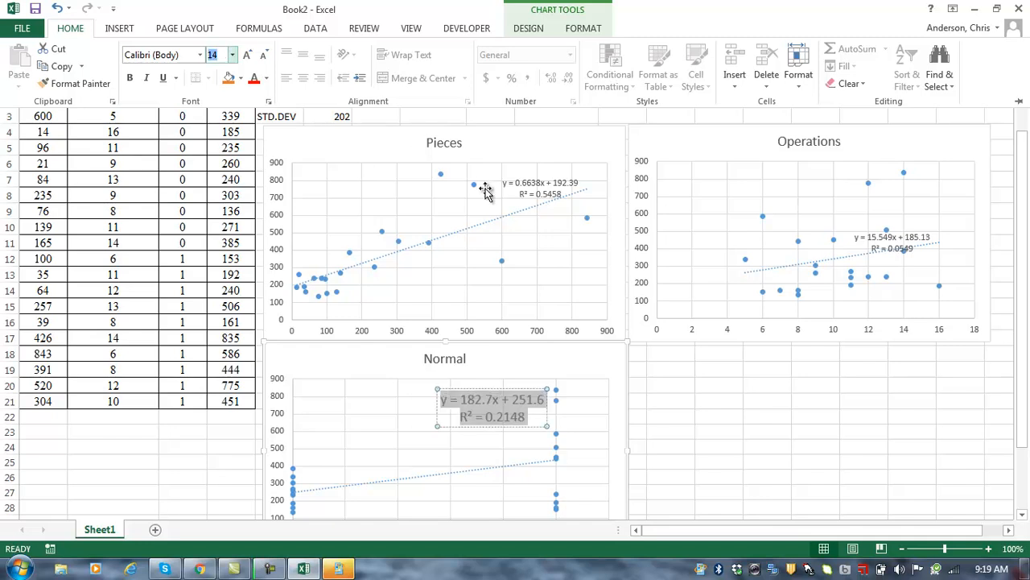
{"action": "left_click", "coordinate": [703, 417]}
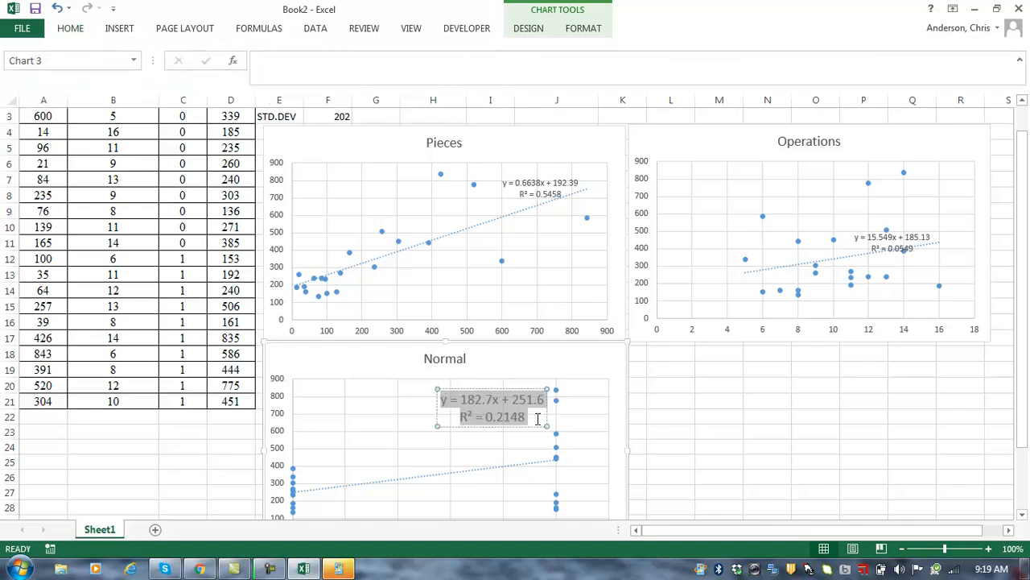
{"action": "left_click", "coordinate": [707, 417]}
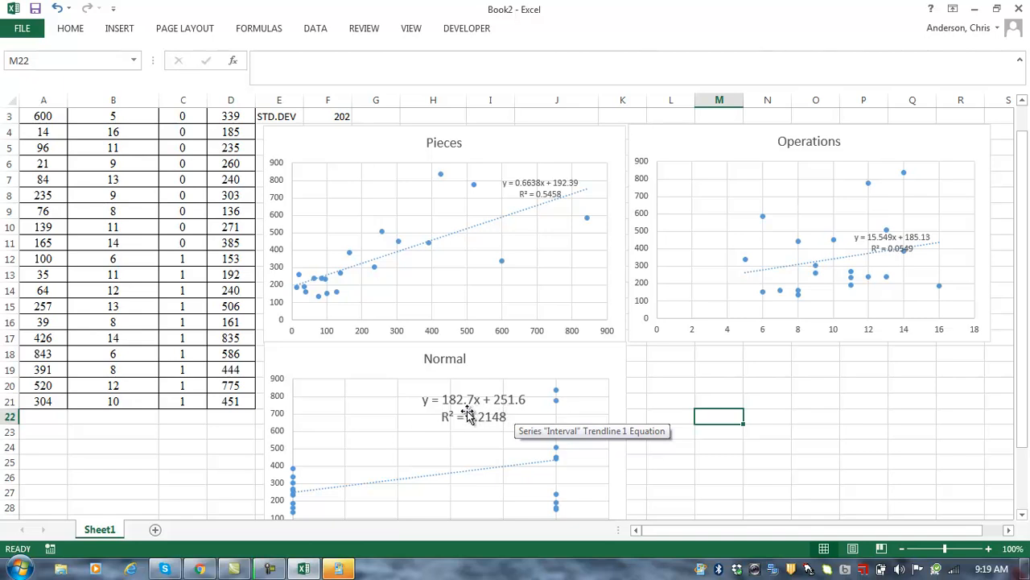
Step: Add the headings Interval in M20 and Normal in L20
{"action": "left_click_drag", "start_coordinate": [1027, 382], "coordinate": [724, 397]}
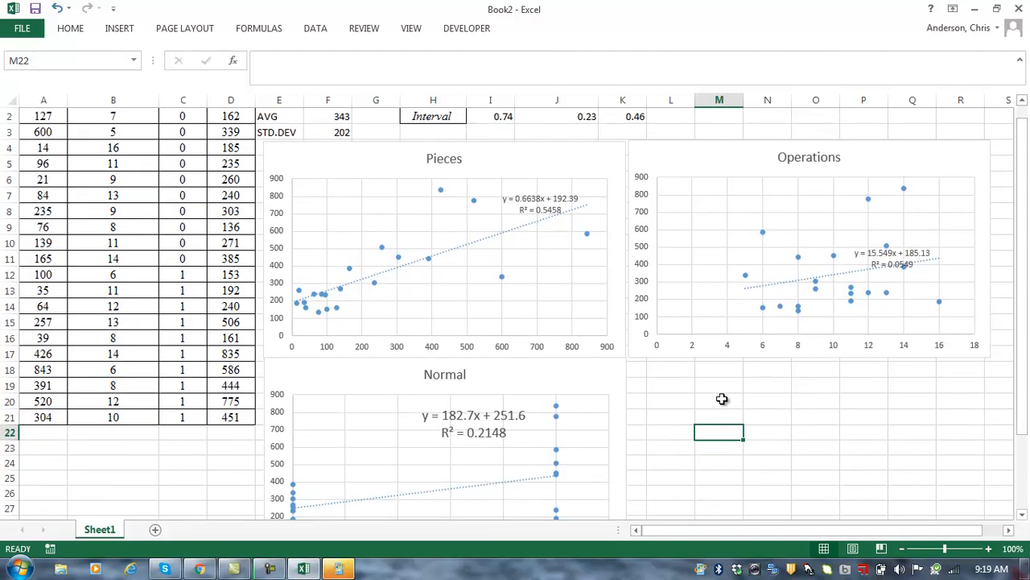
{"action": "left_click", "coordinate": [720, 400]}
{"action": "type", "text": "Inter"}
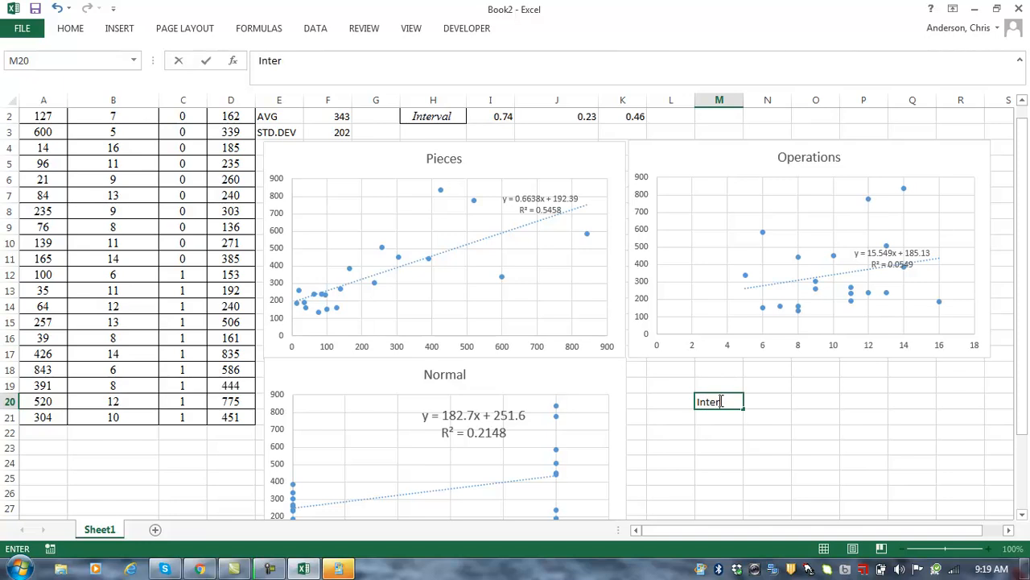
{"action": "type", "text": "val"}
{"action": "key", "text": "Return"}
{"action": "scroll", "coordinate": [720, 400], "scroll_direction": "up", "scroll_amount": 1}
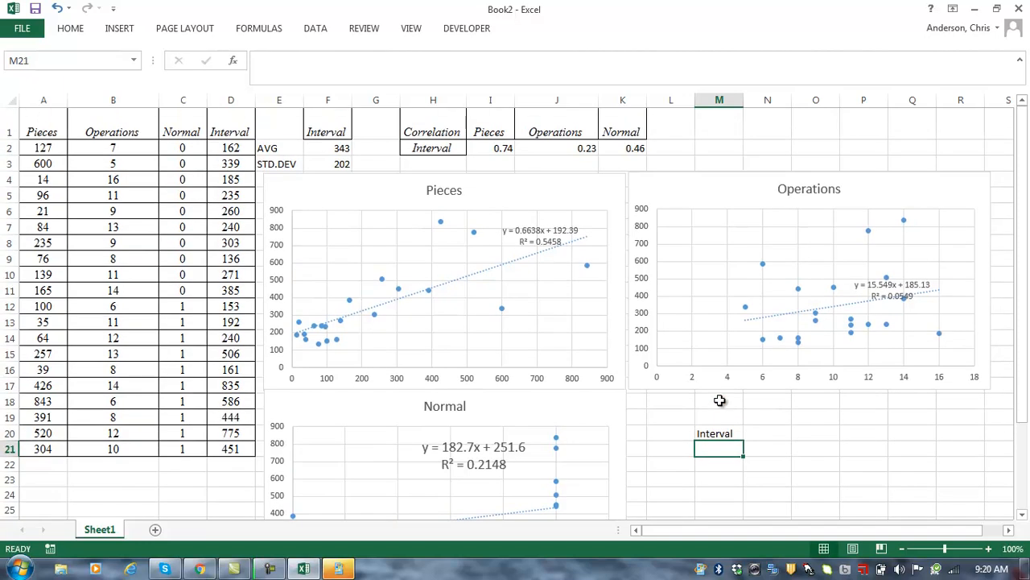
{"action": "key", "text": "Left"}
{"action": "key", "text": "Up"}
{"action": "type", "text": "N"}
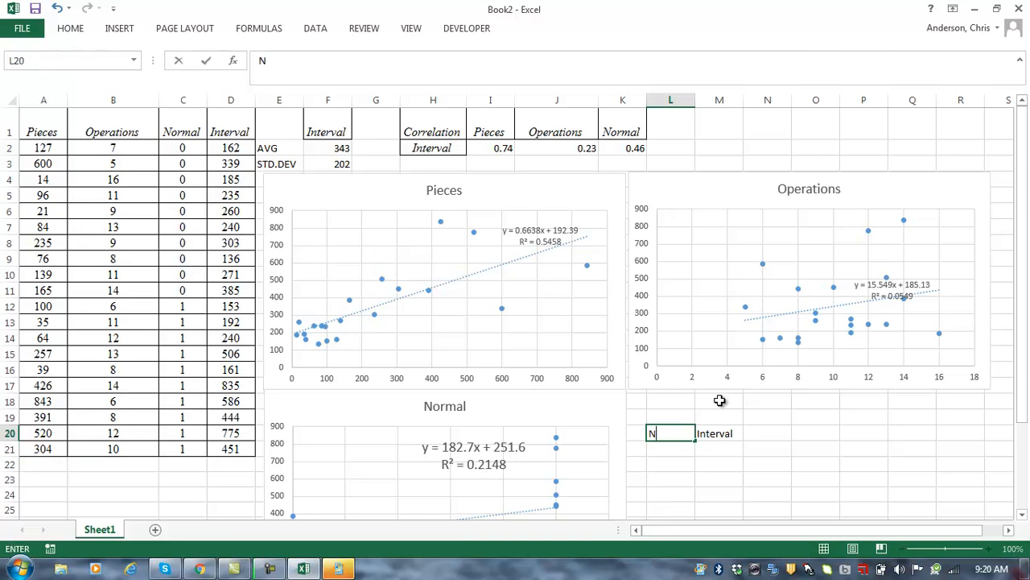
{"action": "type", "text": "ormal"}
{"action": "key", "text": "Return"}
Step: Enter 0 and 1 under Normal in L21:L22 and begin =averageif( in M21
{"action": "type", "text": "0"}
{"action": "key", "text": "Return"}
{"action": "type", "text": "1"}
{"action": "key", "text": "Return"}
{"action": "key", "text": "Right"}
{"action": "key", "text": "Right"}
{"action": "key", "text": "Left"}
{"action": "key", "text": "Up"}
{"action": "key", "text": "Up"}
{"action": "type", "text": "=averageif("}
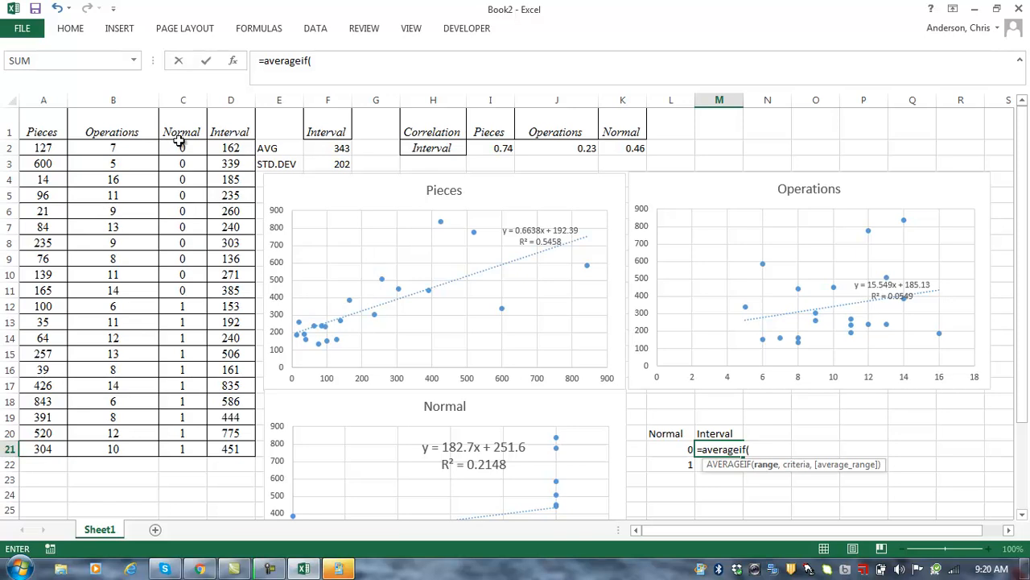
Step: Set the Normal column $C$2:$C$21 as the absolute criteria range of the AVERAGEIF
{"action": "left_click_drag", "start_coordinate": [177, 141], "coordinate": [183, 448]}
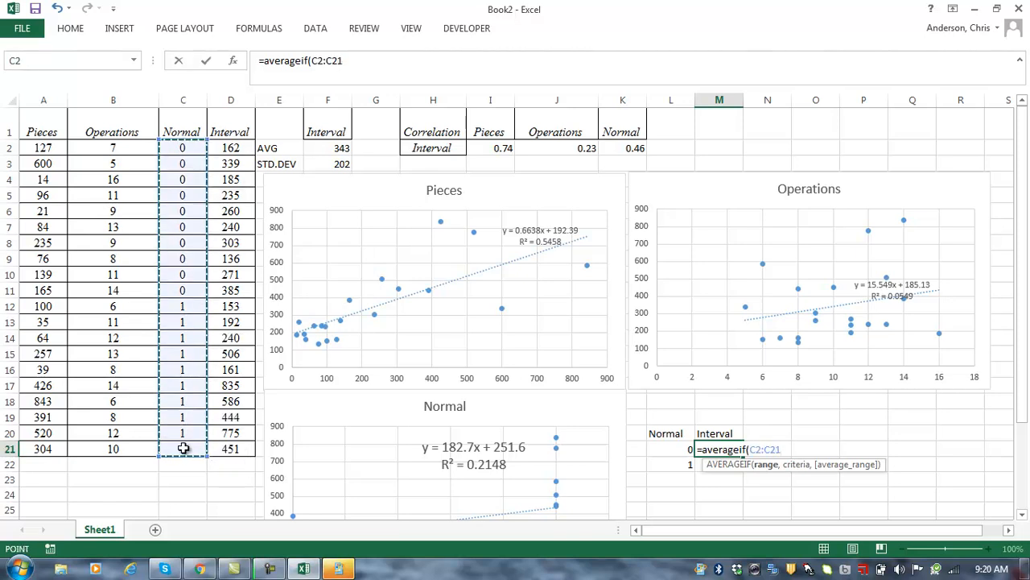
{"action": "key", "text": "F4"}
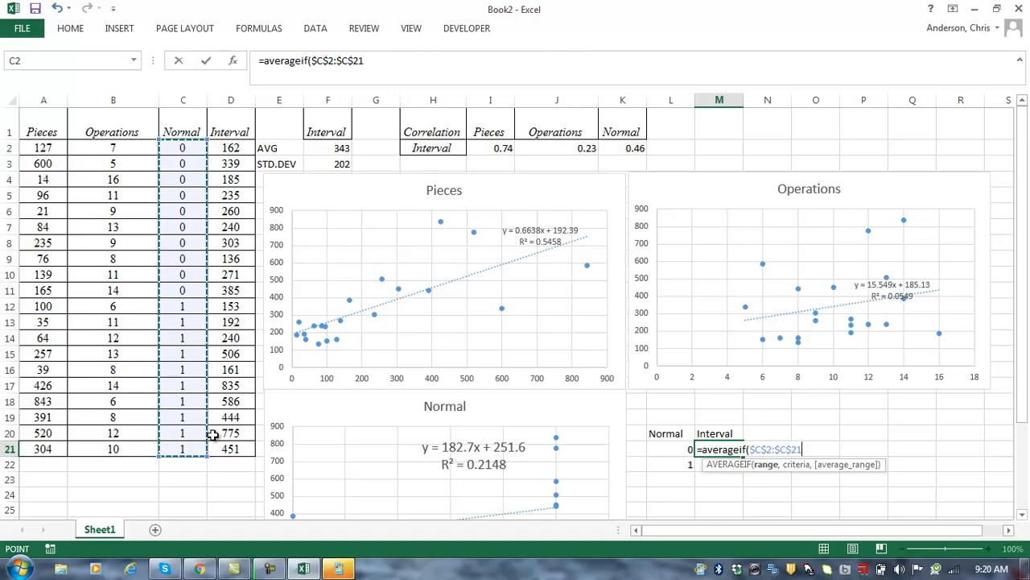
{"action": "left_click", "coordinate": [679, 451]}
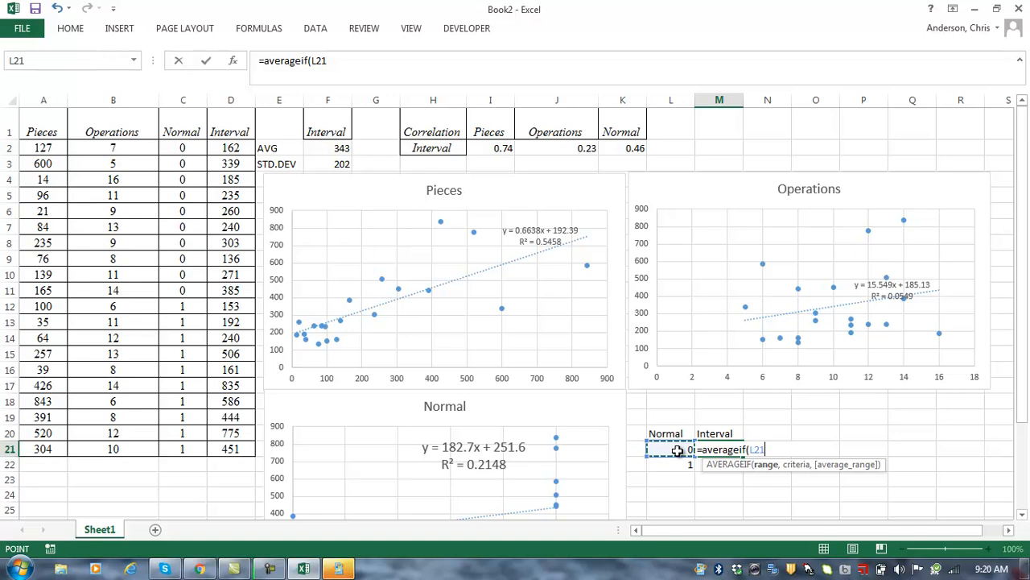
{"action": "key", "text": "BackSpace"}
{"action": "key", "text": "BackSpace"}
{"action": "key", "text": "BackSpace"}
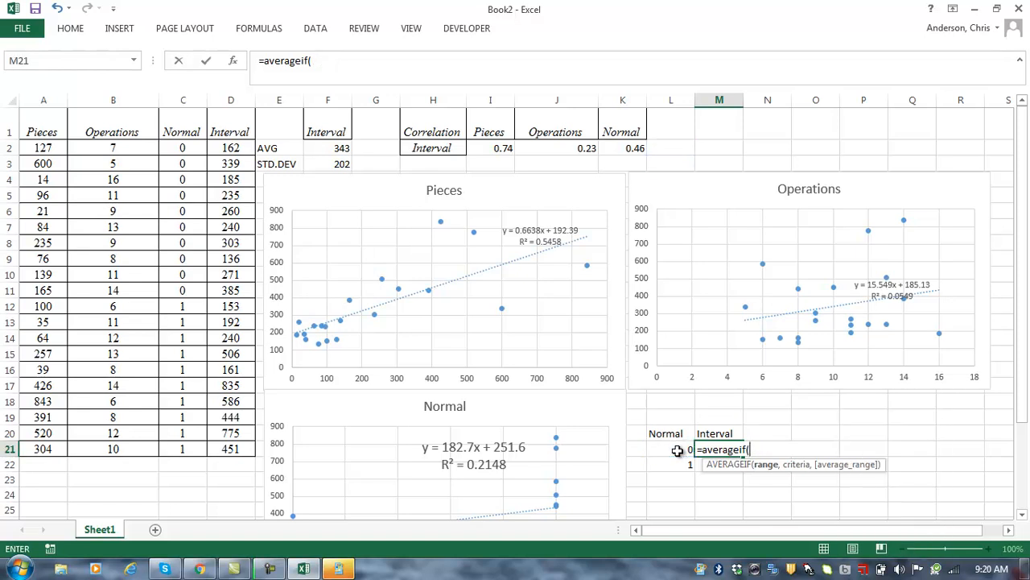
{"action": "left_click_drag", "start_coordinate": [182, 148], "coordinate": [194, 443]}
{"action": "key", "text": "F4"}
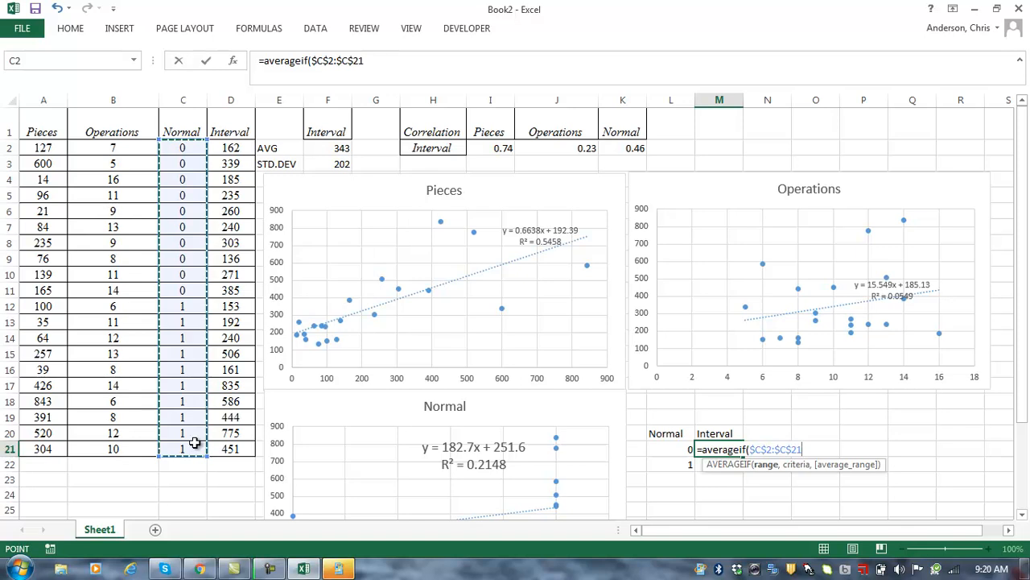
Step: Finish the AVERAGEIF with criterion L21 and average range $D$2:$D$21, and commit it
{"action": "type", "text": ","}
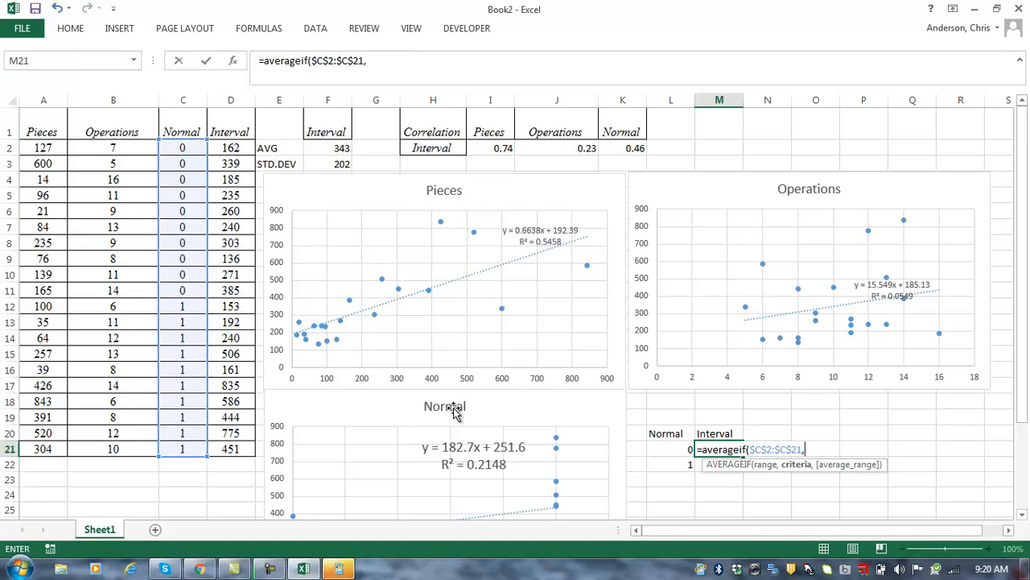
{"action": "left_click", "coordinate": [681, 448]}
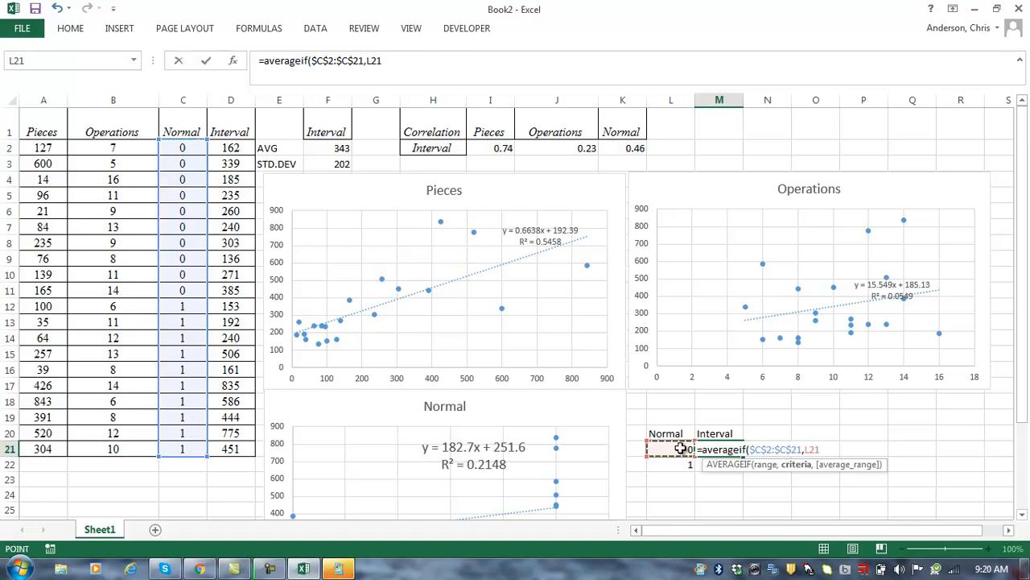
{"action": "type", "text": ","}
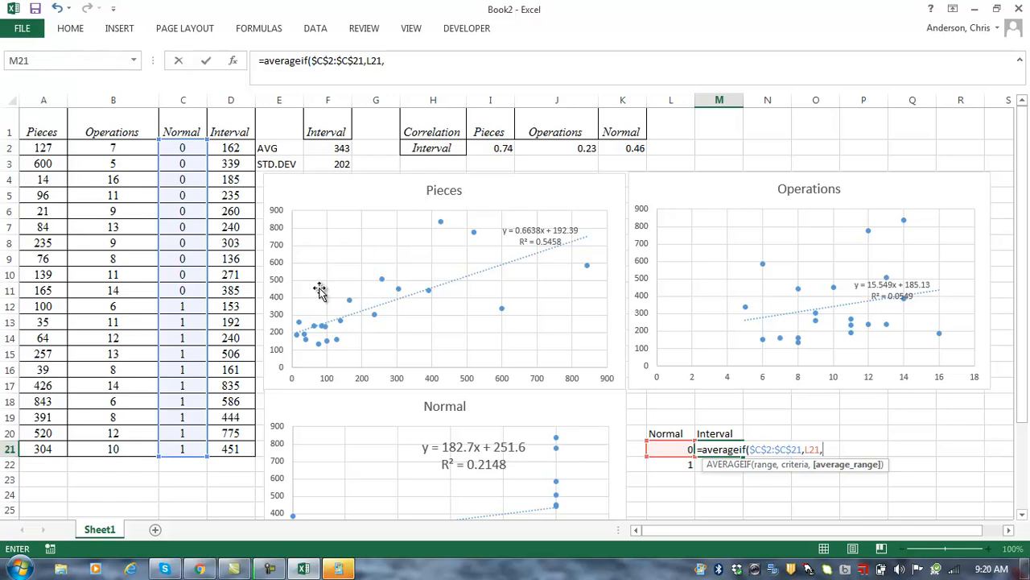
{"action": "left_click", "coordinate": [233, 148]}
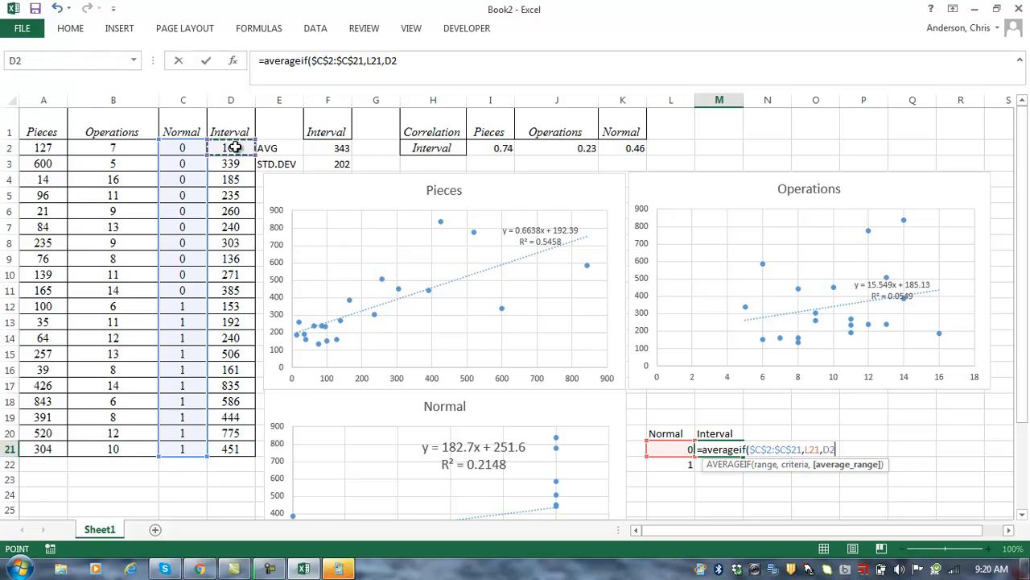
{"action": "key", "text": "ctrl+shift+Down"}
{"action": "key", "text": "F4"}
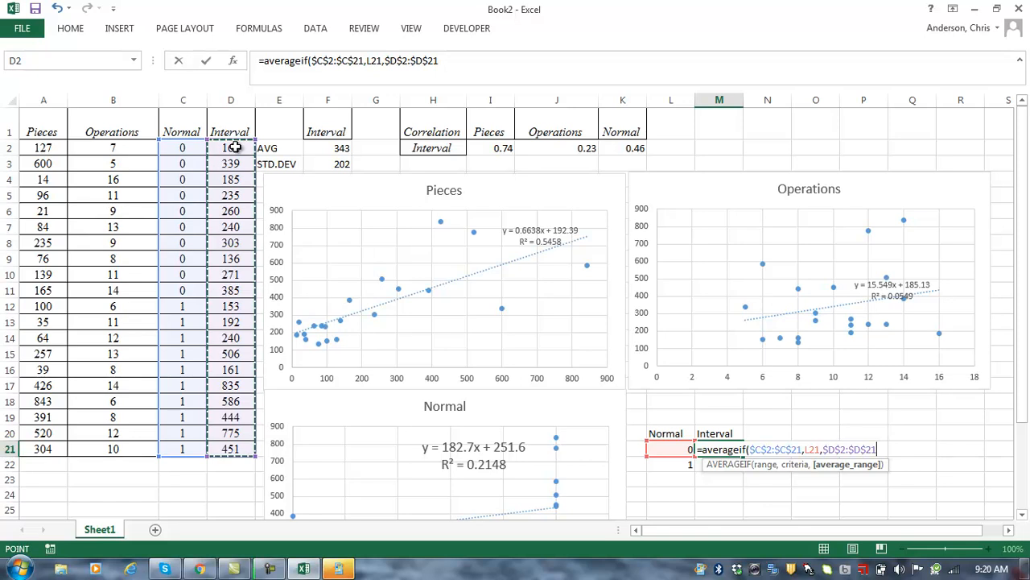
{"action": "type", "text": ")"}
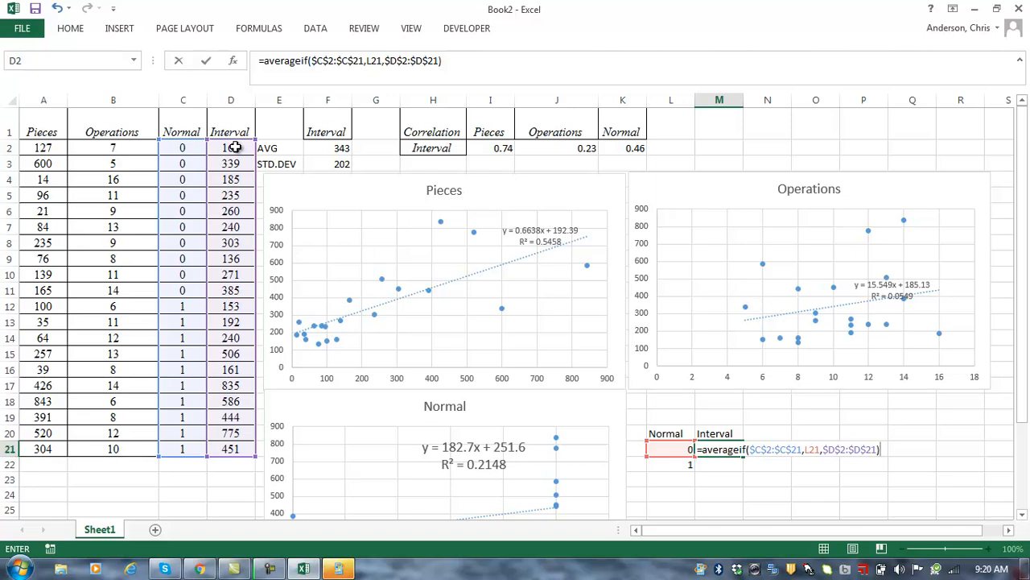
{"action": "key", "text": "Return"}
Step: Undo an accidental 'c' entry in M21 to restore the AVERAGEIF formula, then copy it
{"action": "key", "text": "Up"}
{"action": "type", "text": "c"}
{"action": "key", "text": "Return"}
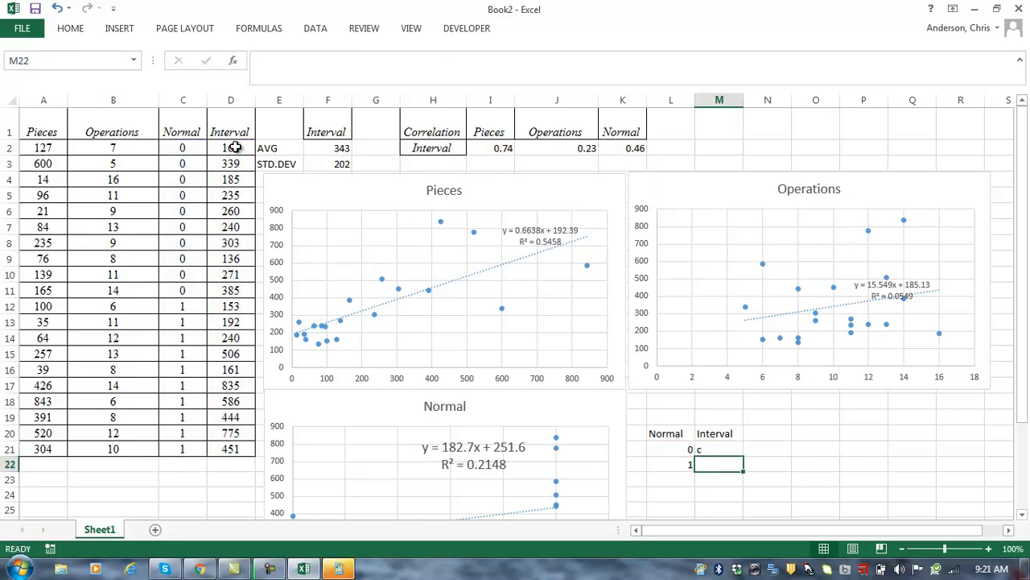
{"action": "left_click", "coordinate": [58, 8]}
{"action": "left_click", "coordinate": [62, 11]}
{"action": "key", "text": "ctrl+c"}
{"action": "key", "text": "Down"}
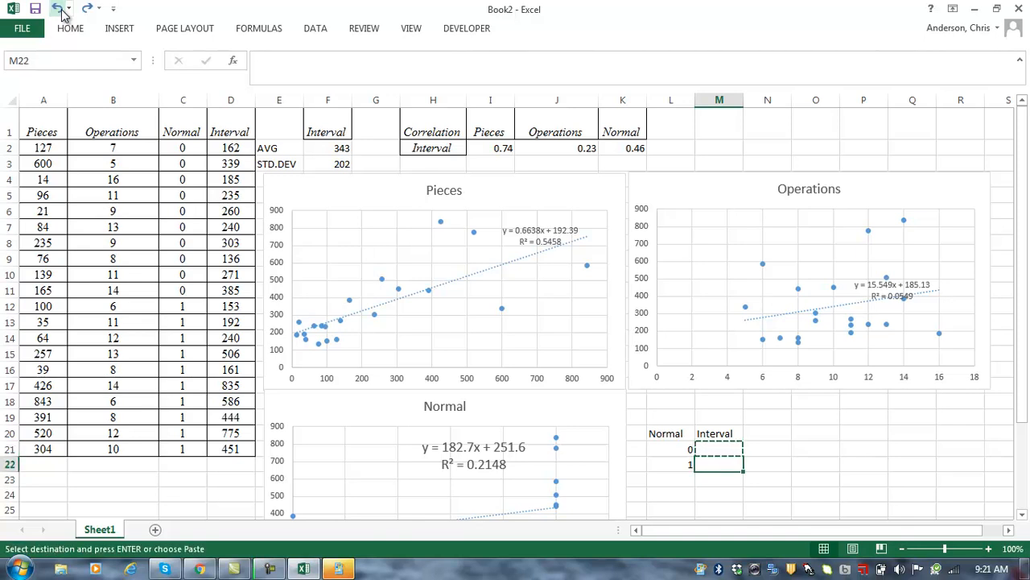
{"action": "key", "text": "Up"}
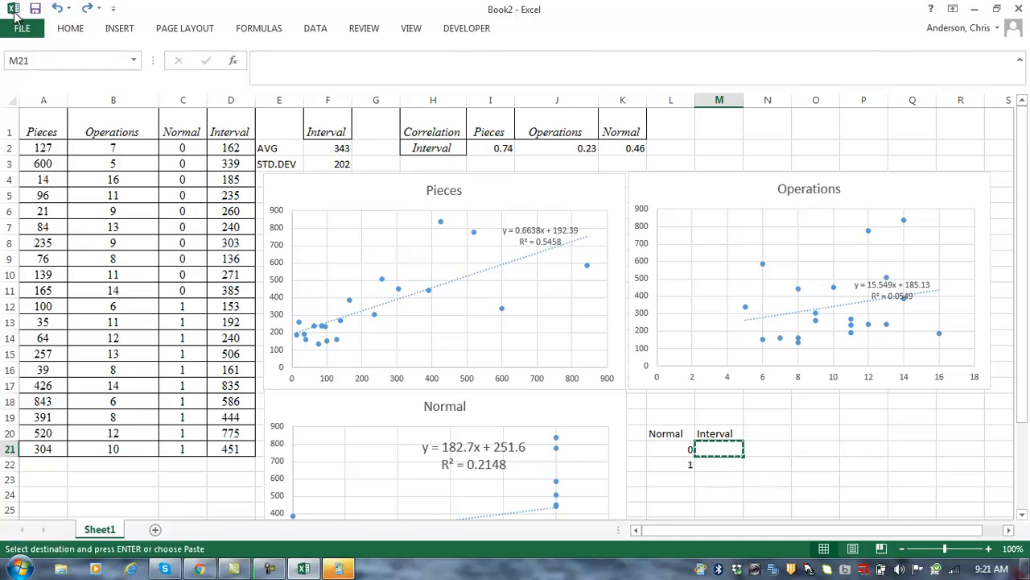
Step: Undo twice to clear the 0 and 1 entries and cancel the pending copy
{"action": "left_click", "coordinate": [58, 8]}
{"action": "left_click", "coordinate": [58, 8]}
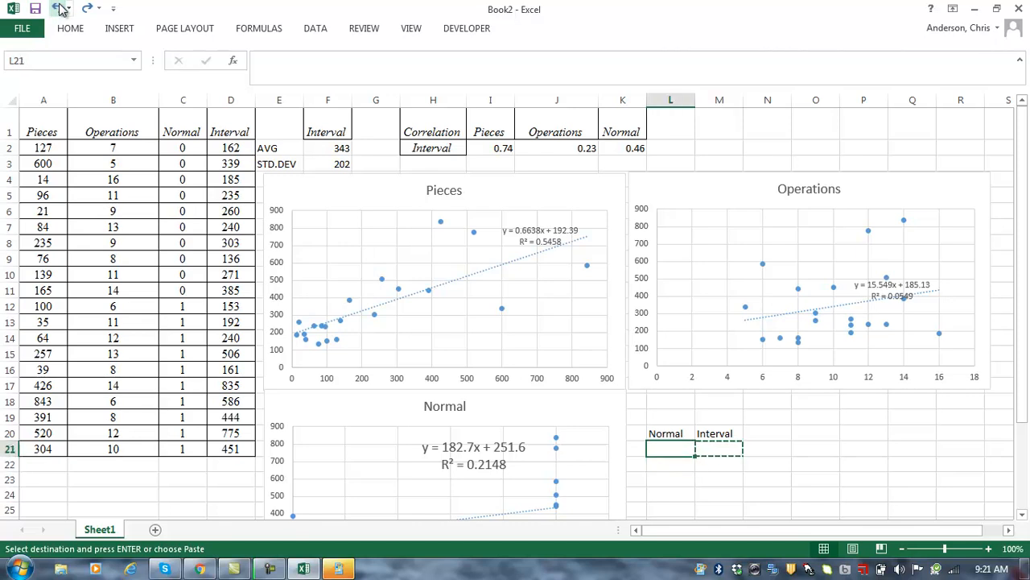
{"action": "key", "text": "Escape"}
{"action": "key", "text": "Down"}
Step: Re-enter 0 and 1 in L21:L22 and begin =averageif( in M21
{"action": "type", "text": "0"}
{"action": "key", "text": "Return"}
{"action": "type", "text": "1"}
{"action": "key", "text": "Return"}
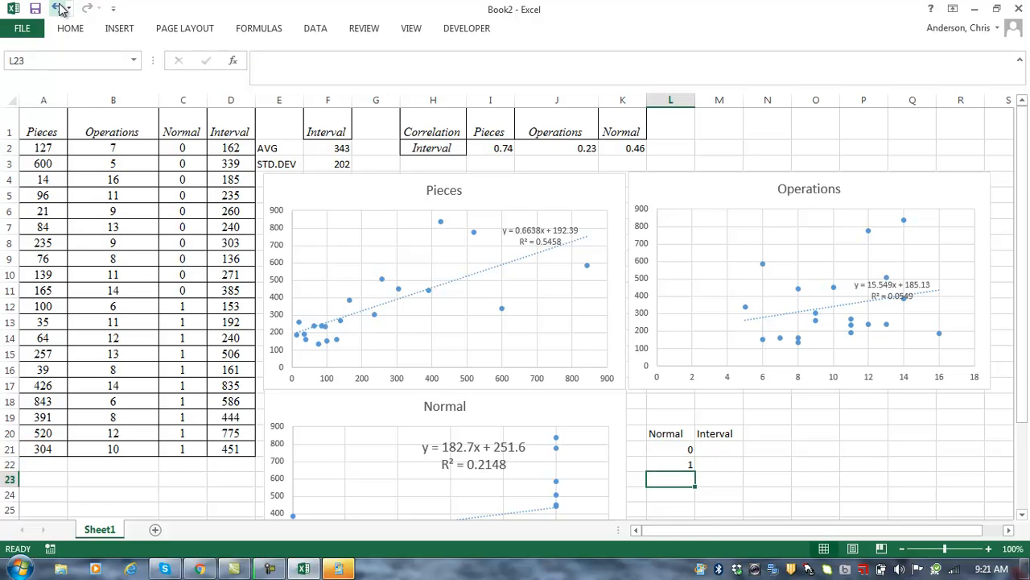
{"action": "key", "text": "Right"}
{"action": "key", "text": "Up"}
{"action": "key", "text": "Up"}
{"action": "type", "text": "=av"}
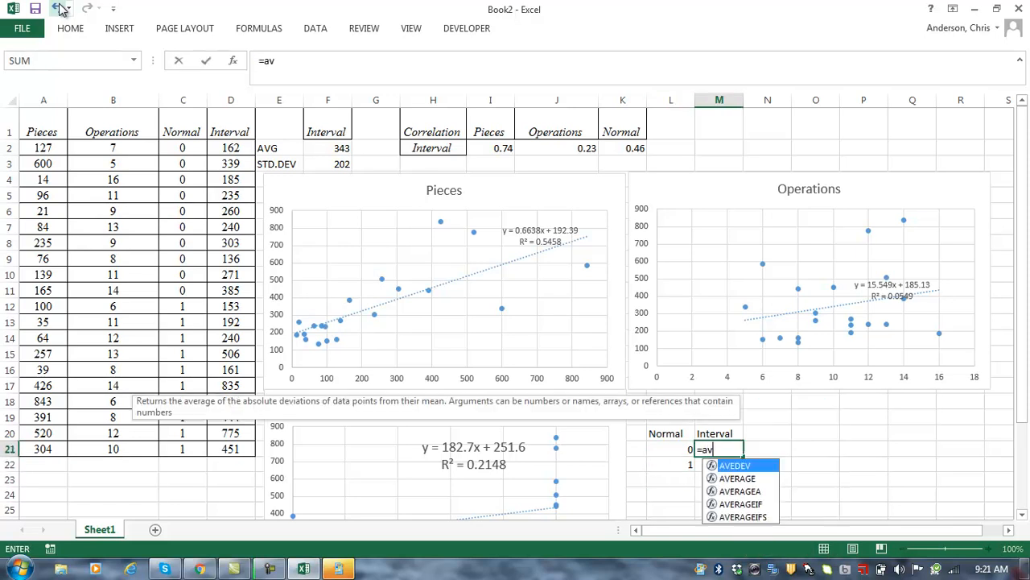
{"action": "type", "text": "erageif("}
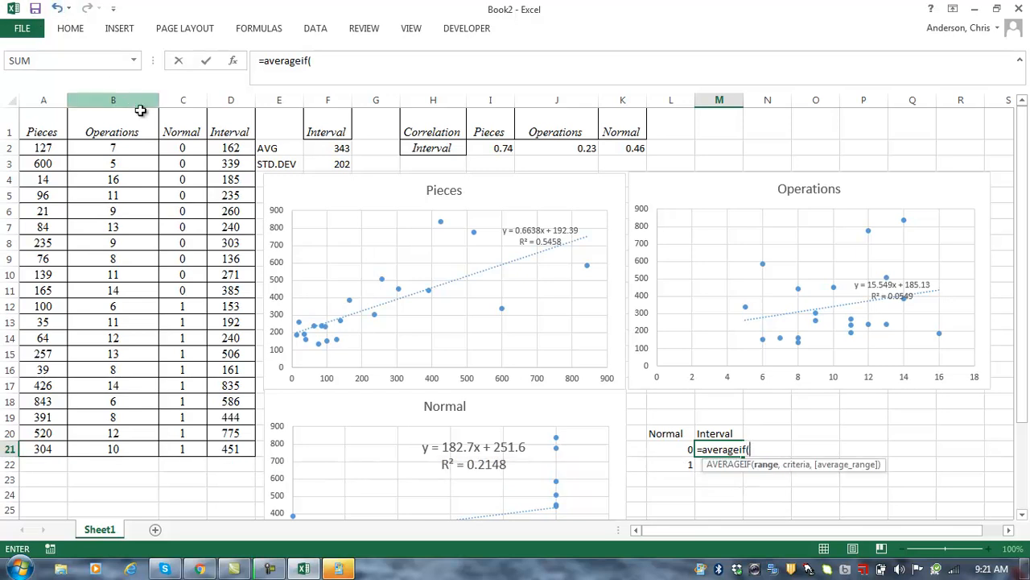
Step: Complete =AVERAGEIF($C$2:$C$21,L21,$D$2:$D$21) in M21, giving 251.6
{"action": "left_click", "coordinate": [177, 143]}
{"action": "key", "text": "ctrl+shift+Down"}
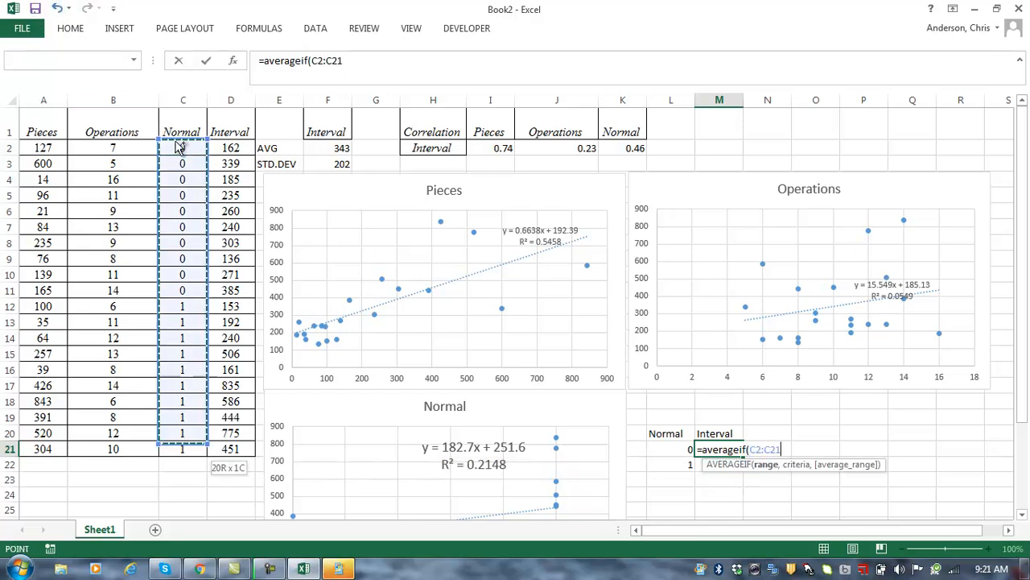
{"action": "key", "text": "F4"}
{"action": "type", "text": ","}
{"action": "left_click", "coordinate": [664, 449]}
{"action": "type", "text": ","}
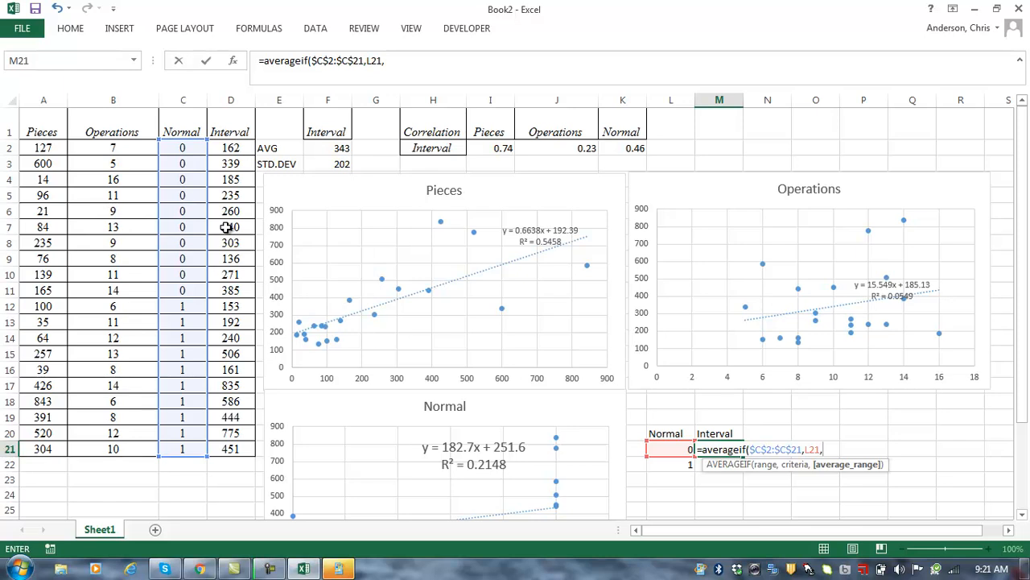
{"action": "left_click", "coordinate": [233, 146]}
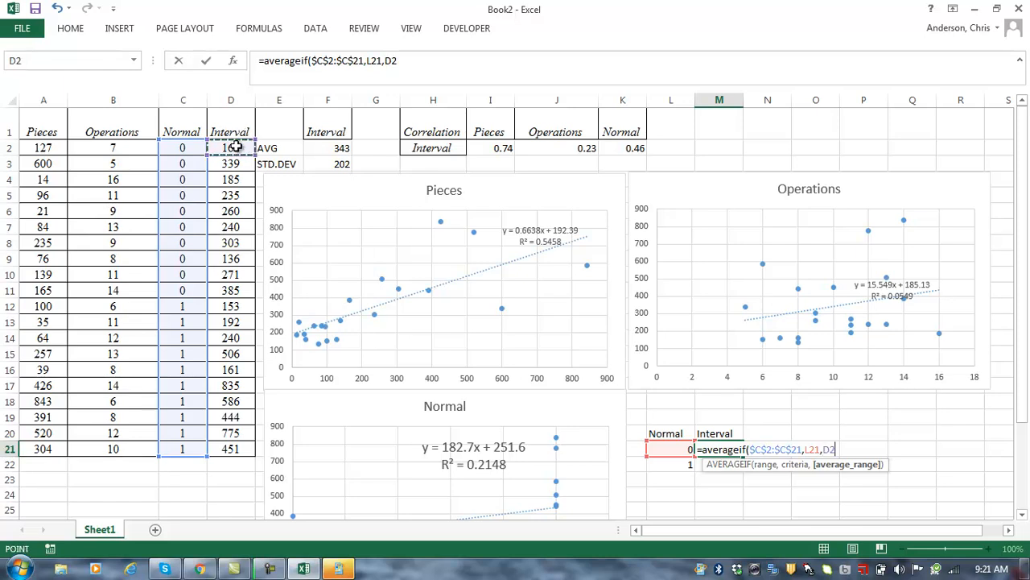
{"action": "key", "text": "ctrl+shift+Down"}
{"action": "key", "text": "F4"}
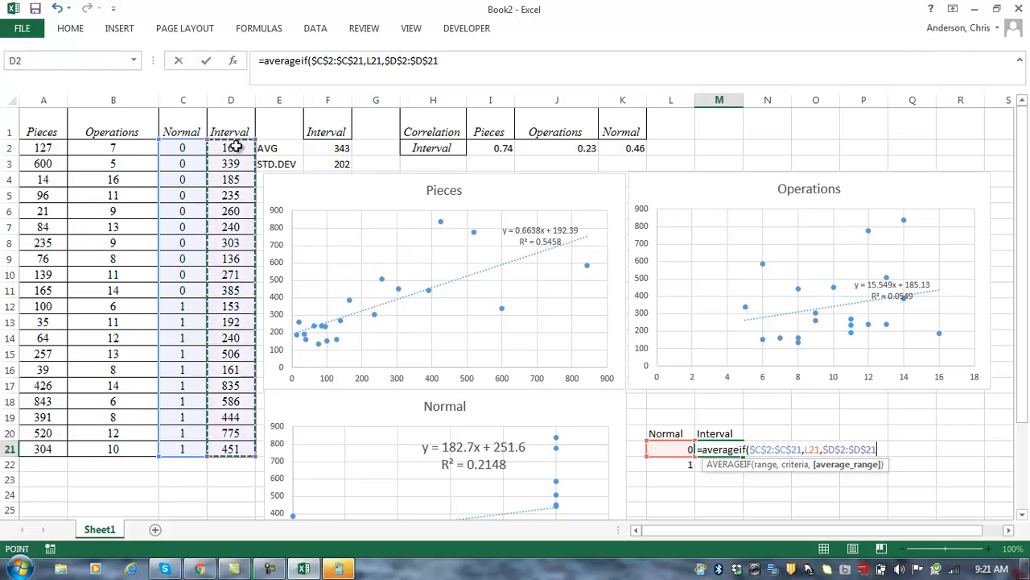
{"action": "type", "text": ")"}
{"action": "key", "text": "ctrl+Return"}
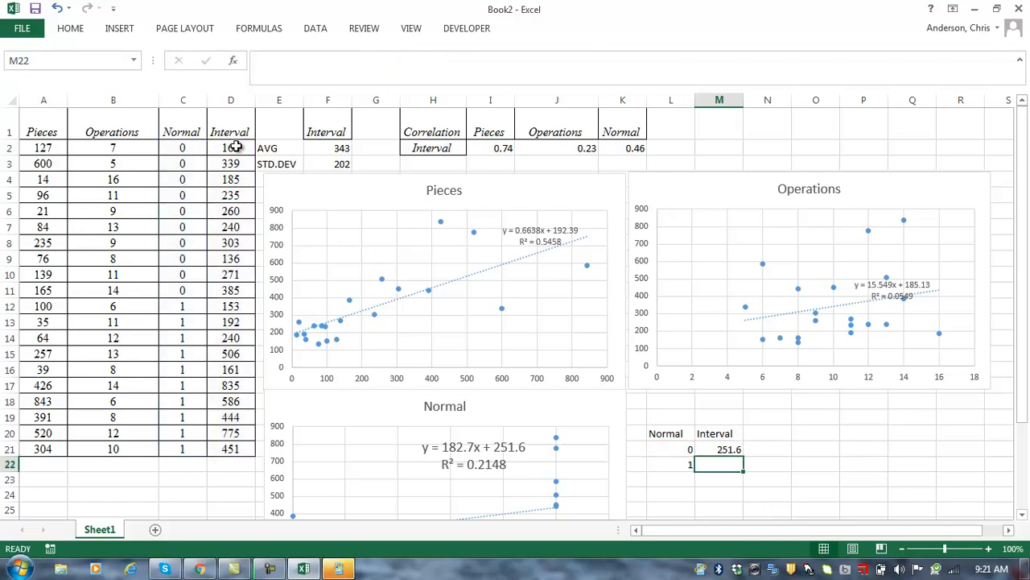
Step: Copy the formula to M22 for 434.3, then enter =M22-M21 in N21, giving 182.7
{"action": "key", "text": "ctrl+c"}
{"action": "key", "text": "Down"}
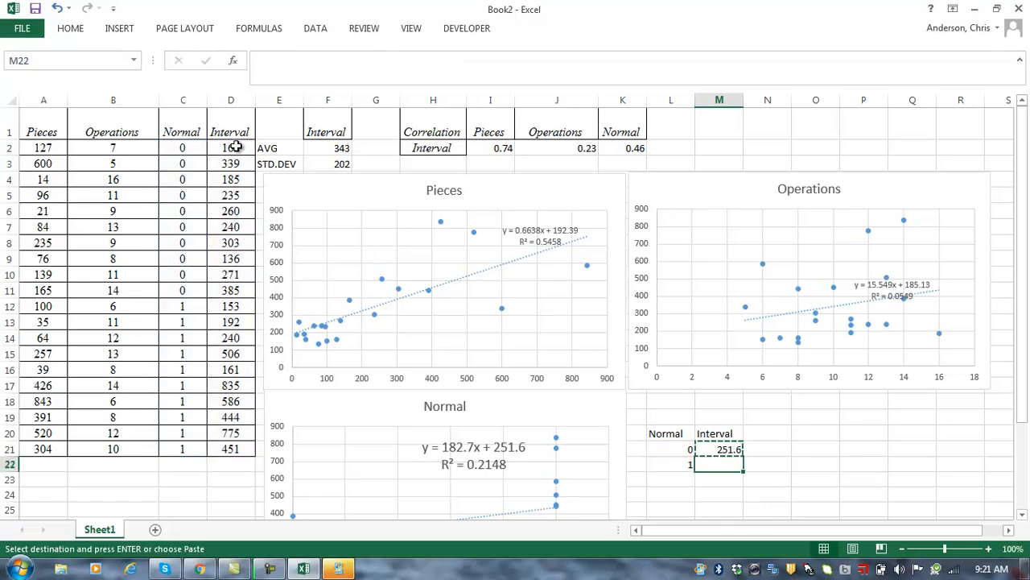
{"action": "key", "text": "ctrl+v"}
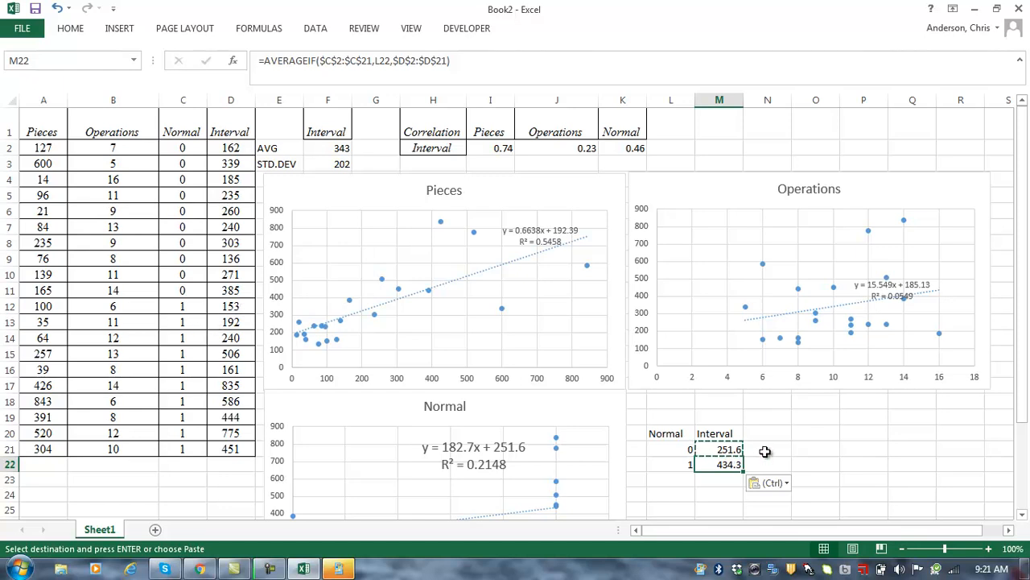
{"action": "left_click", "coordinate": [765, 452]}
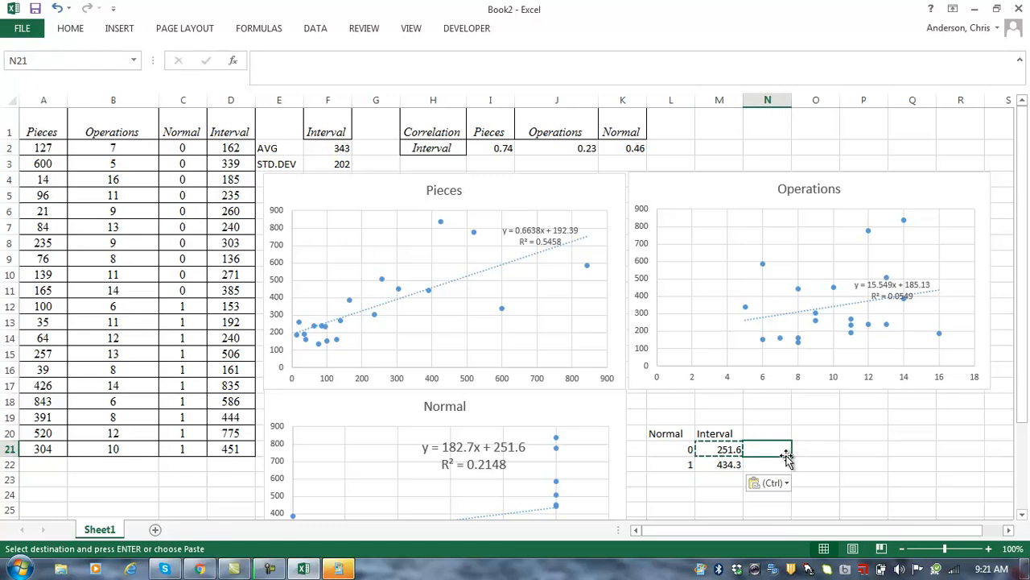
{"action": "type", "text": "="}
{"action": "key", "text": "Down"}
{"action": "key", "text": "Left"}
{"action": "type", "text": "-"}
{"action": "left_click", "coordinate": [705, 451]}
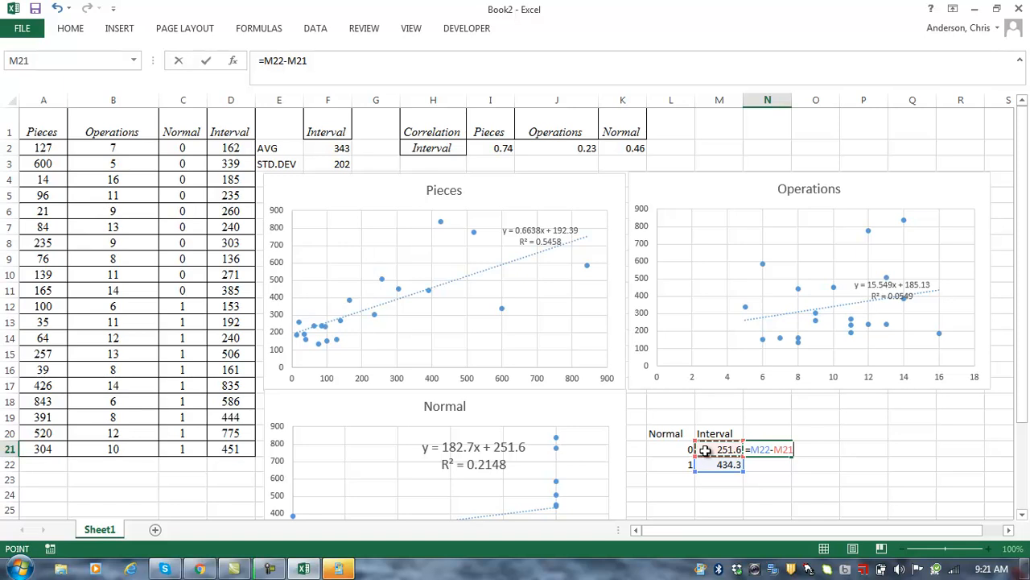
{"action": "key", "text": "Return"}
{"action": "key", "text": "Up"}
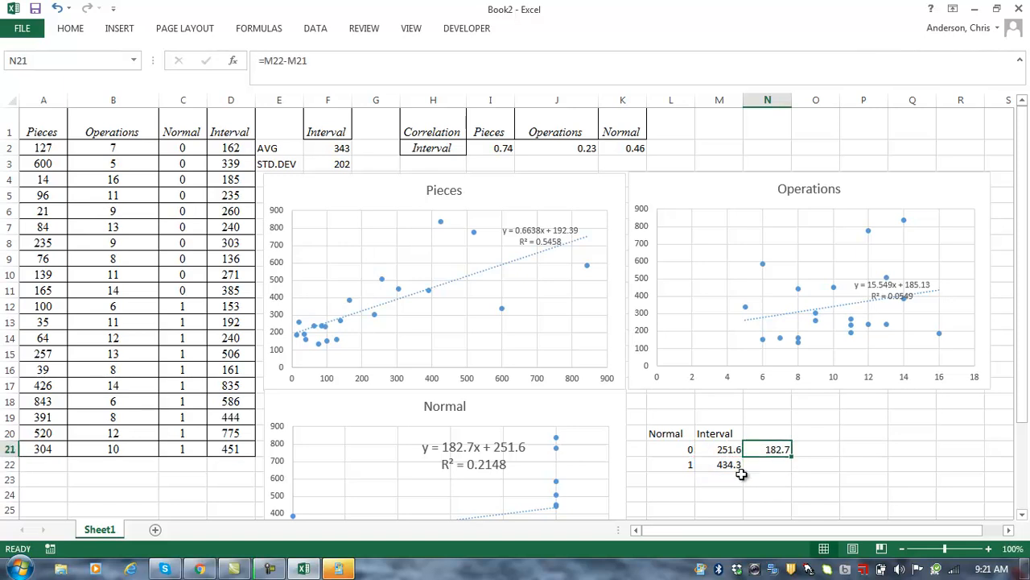
{"action": "left_click", "coordinate": [655, 494]}
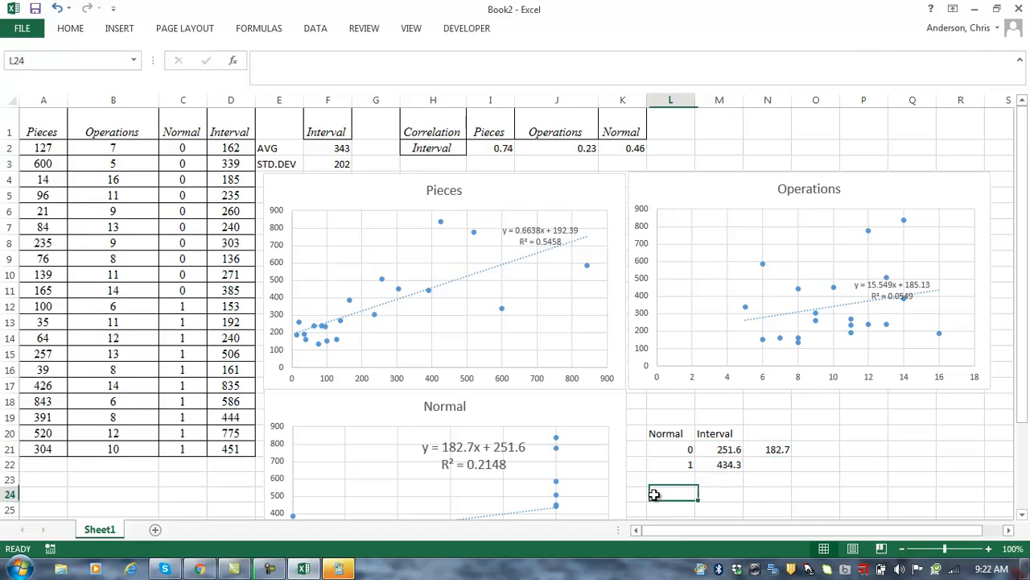
{"action": "left_click_drag", "start_coordinate": [1021, 354], "coordinate": [1026, 387]}
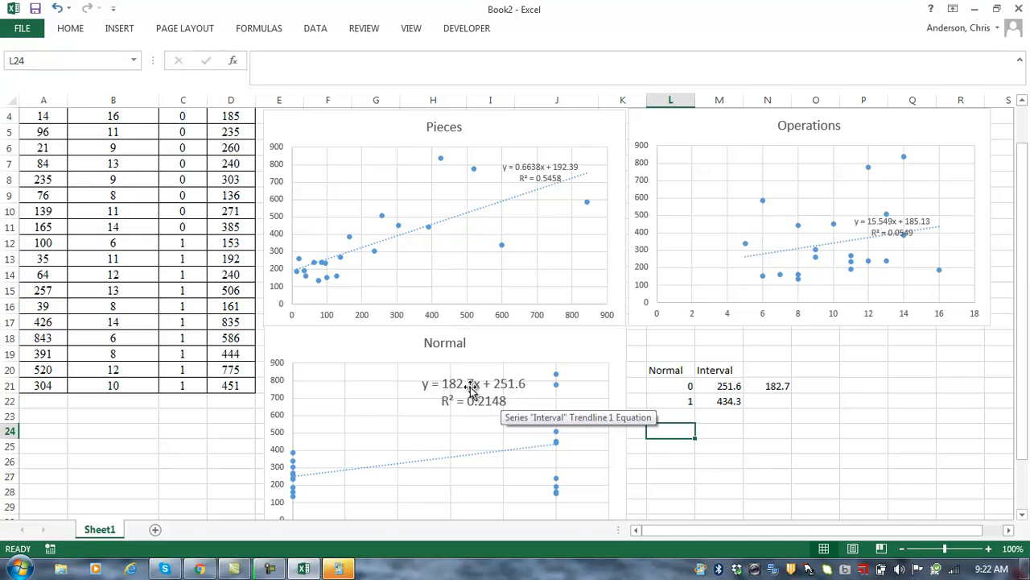
{"action": "left_click", "coordinate": [730, 387]}
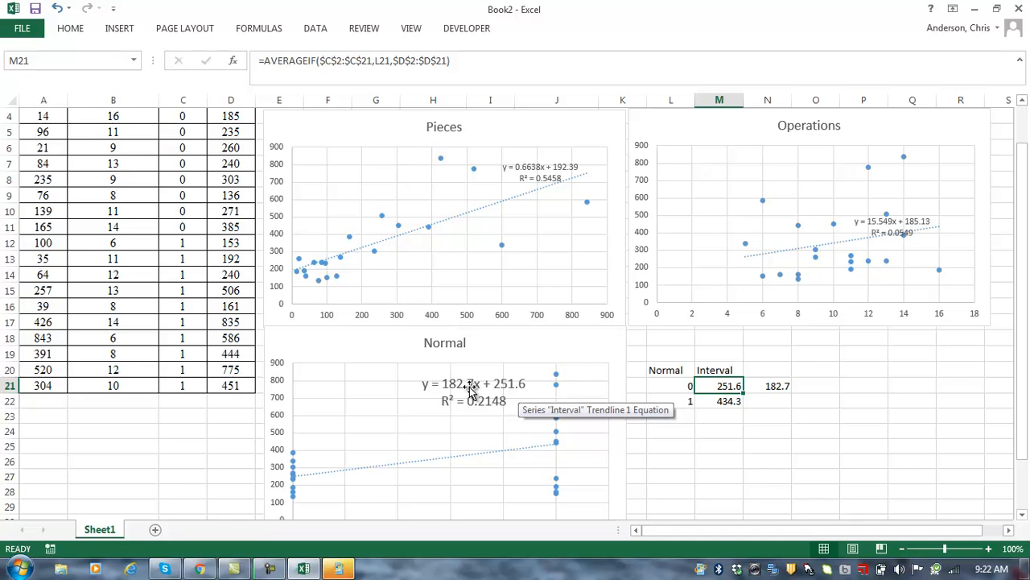
{"action": "left_click", "coordinate": [722, 430]}
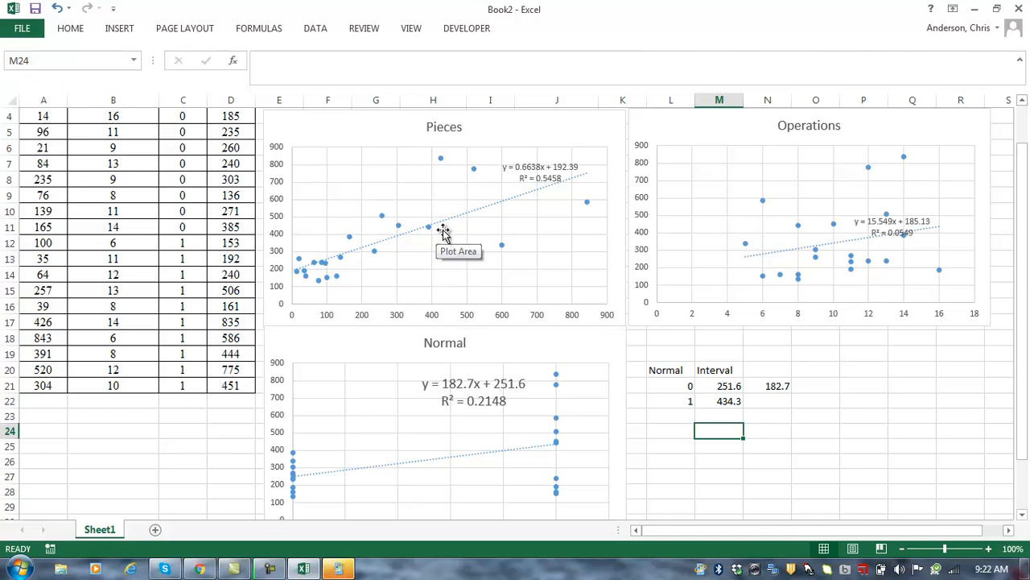
{"action": "left_click_drag", "start_coordinate": [1023, 199], "coordinate": [1028, 119]}
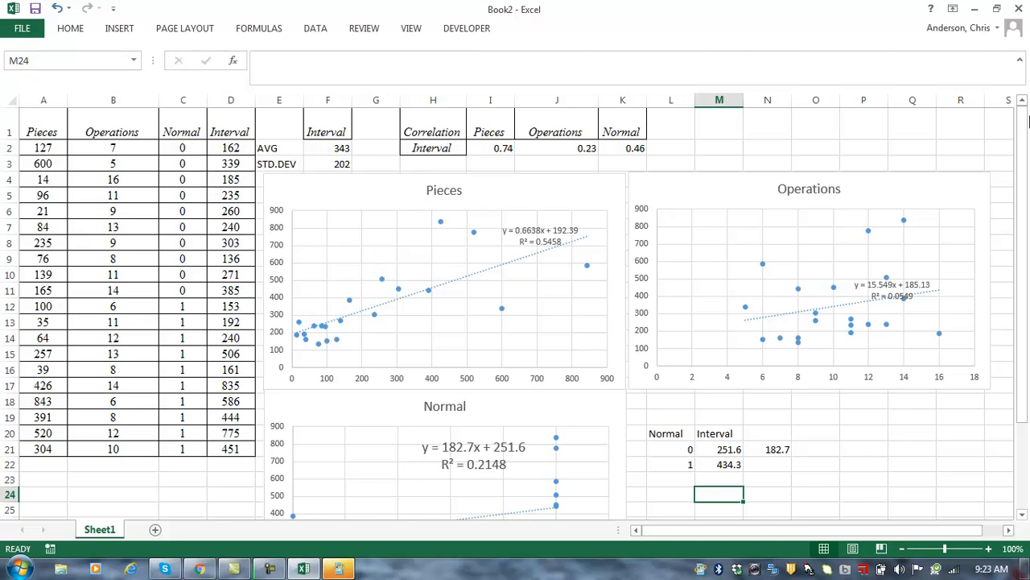
Step: Enable the Analysis ToolPak through File > Options > Add-Ins > Excel Add-ins
{"action": "left_click", "coordinate": [24, 29]}
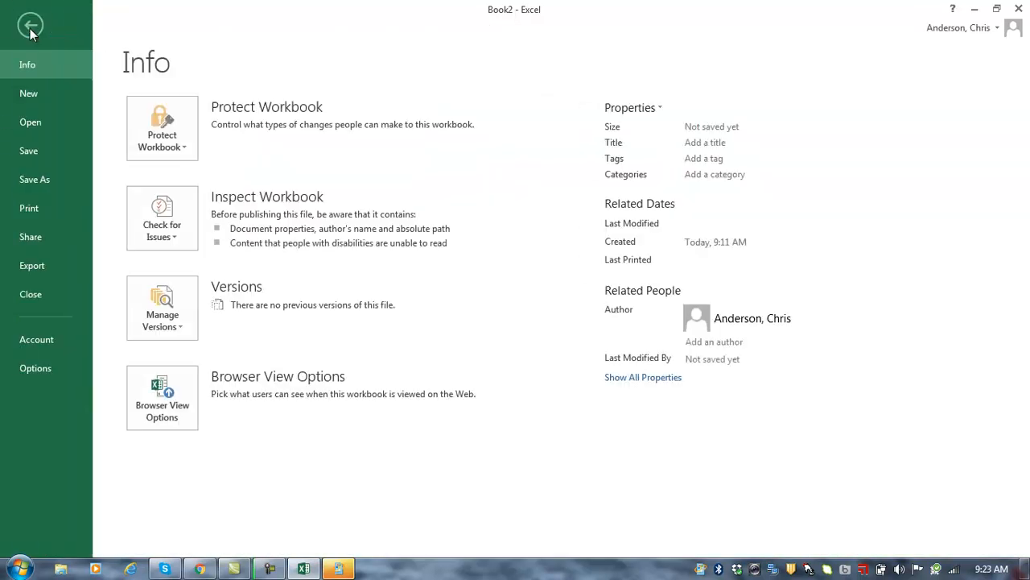
{"action": "left_click", "coordinate": [32, 368]}
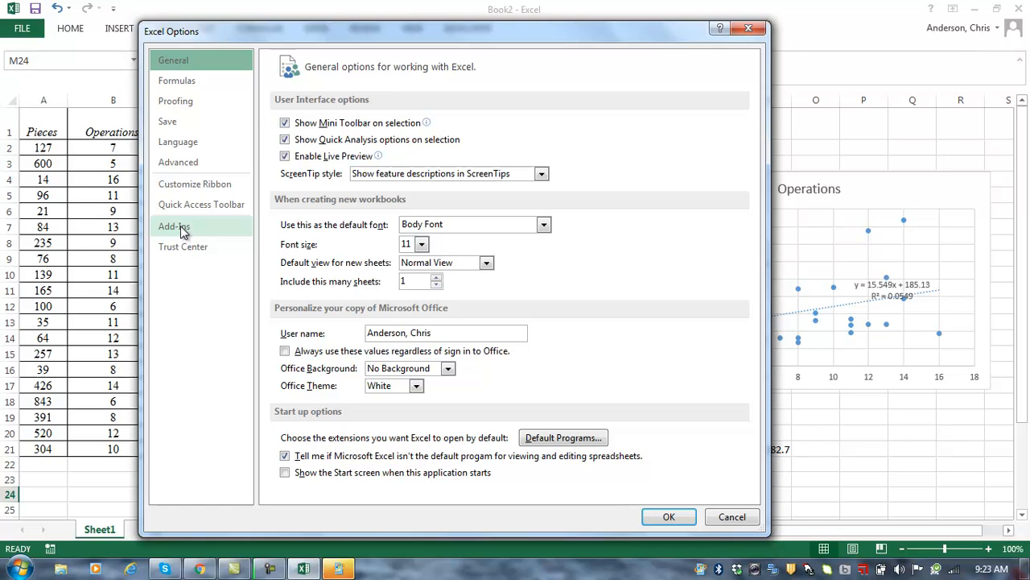
{"action": "left_click", "coordinate": [181, 225]}
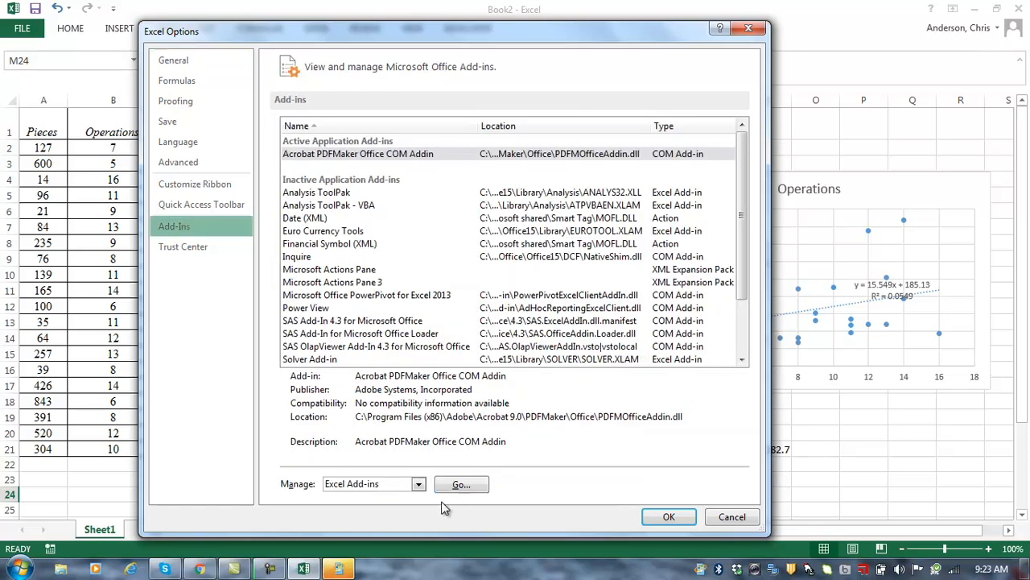
{"action": "left_click", "coordinate": [462, 486]}
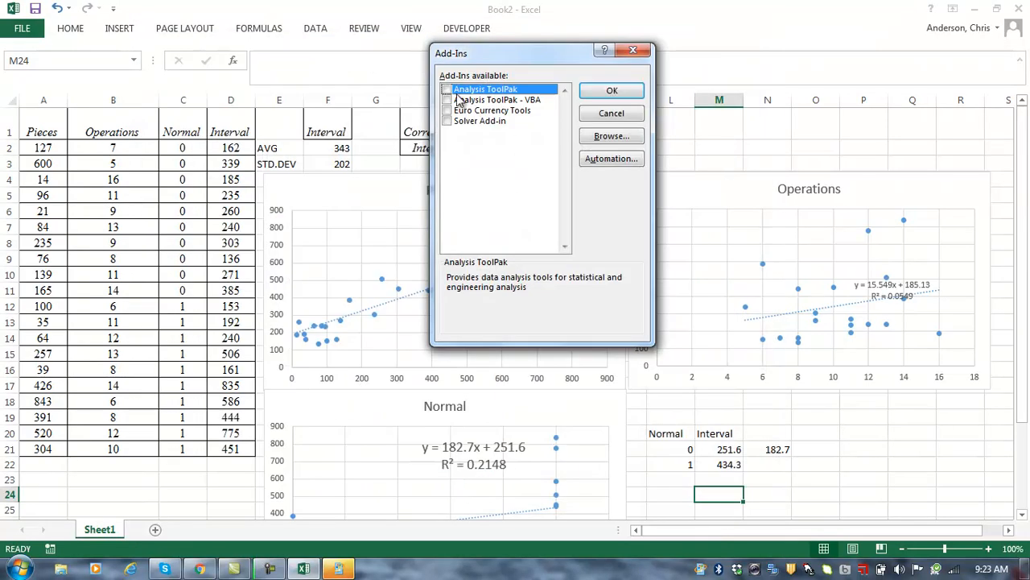
{"action": "left_click", "coordinate": [449, 90]}
{"action": "left_click", "coordinate": [610, 92]}
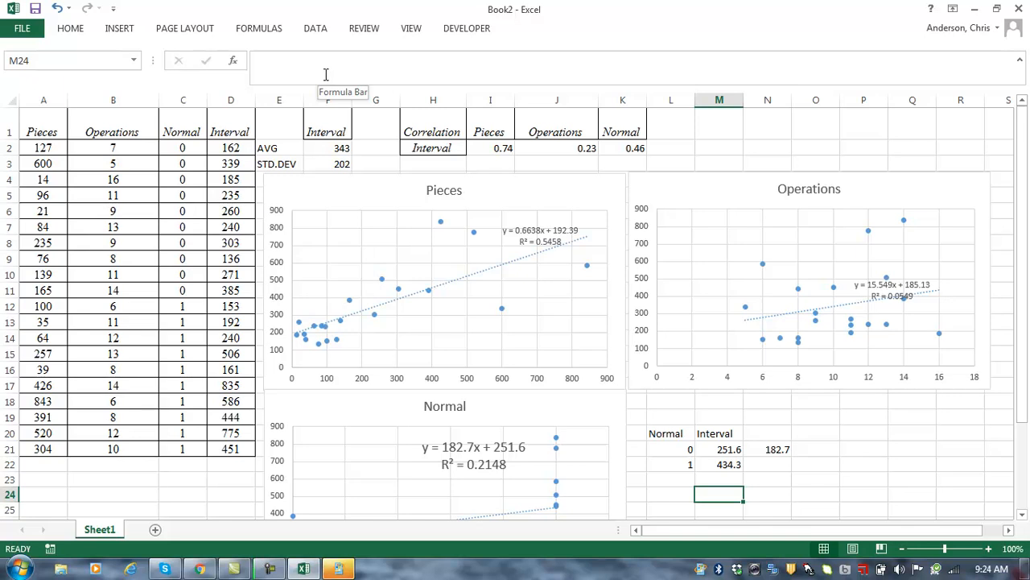
Step: Open Data Analysis from the DATA tab and choose the Regression tool
{"action": "left_click", "coordinate": [316, 30]}
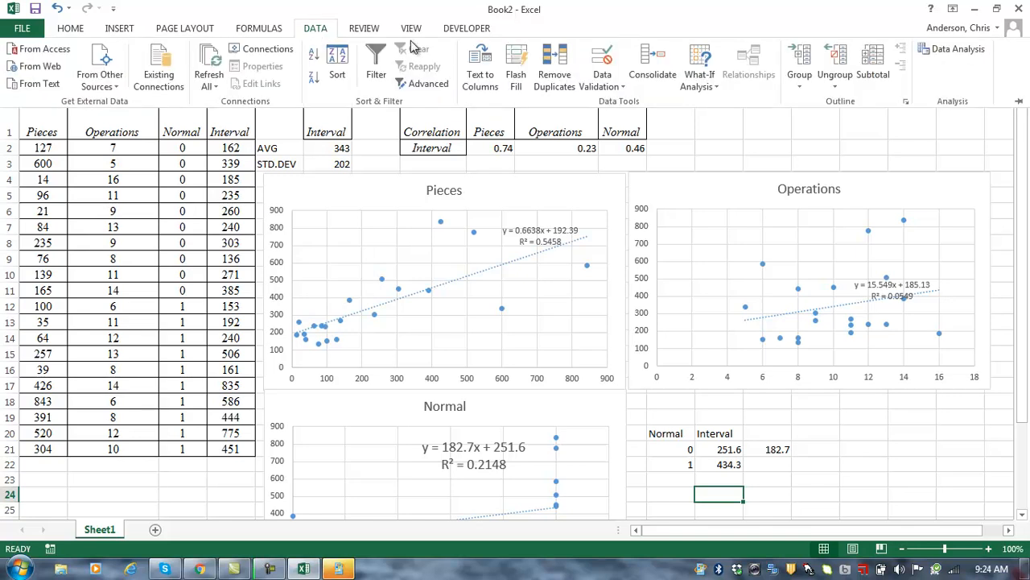
{"action": "left_click", "coordinate": [957, 51]}
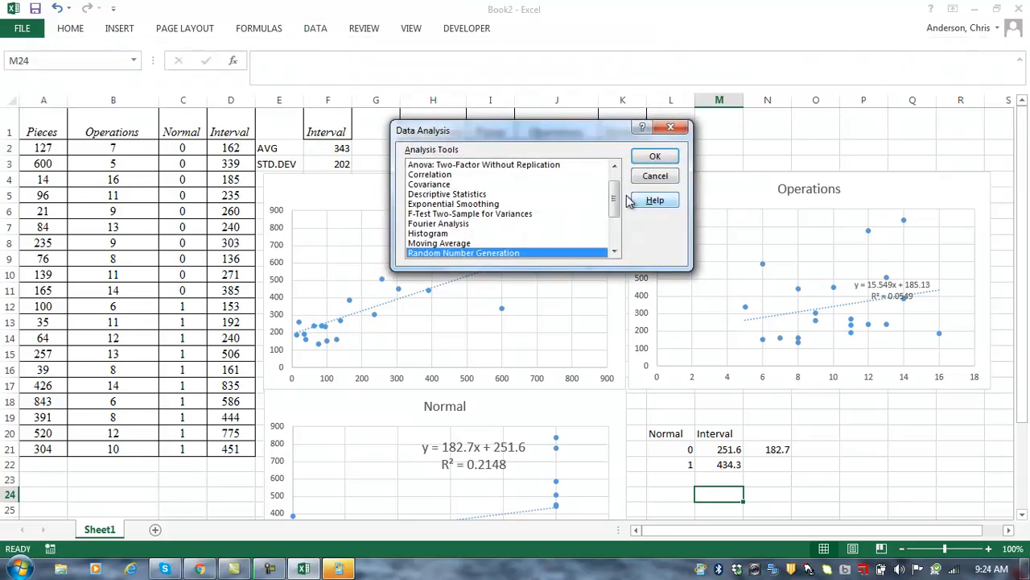
{"action": "left_click_drag", "start_coordinate": [616, 201], "coordinate": [617, 221]}
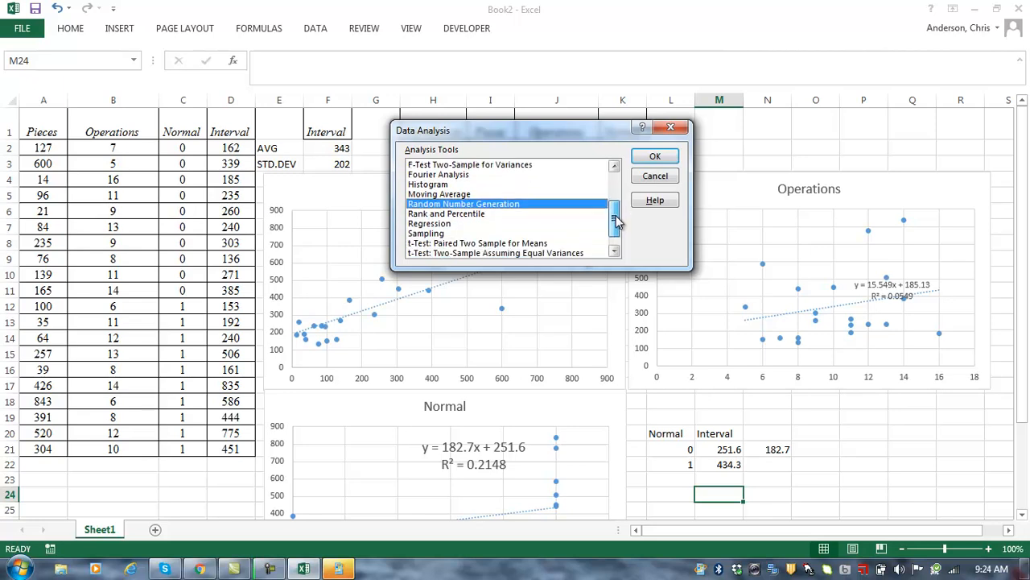
{"action": "left_click", "coordinate": [432, 225]}
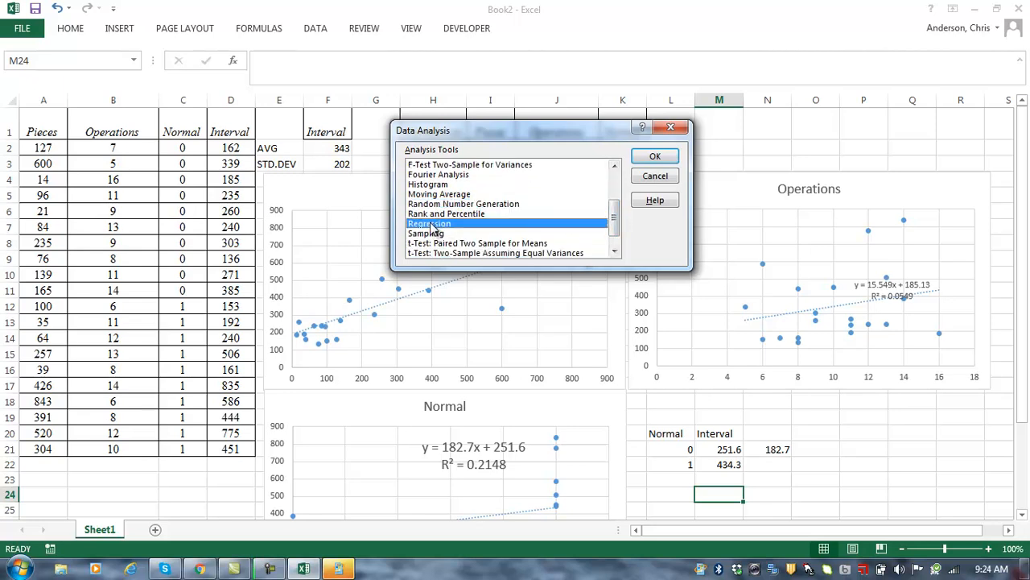
{"action": "left_click", "coordinate": [655, 155]}
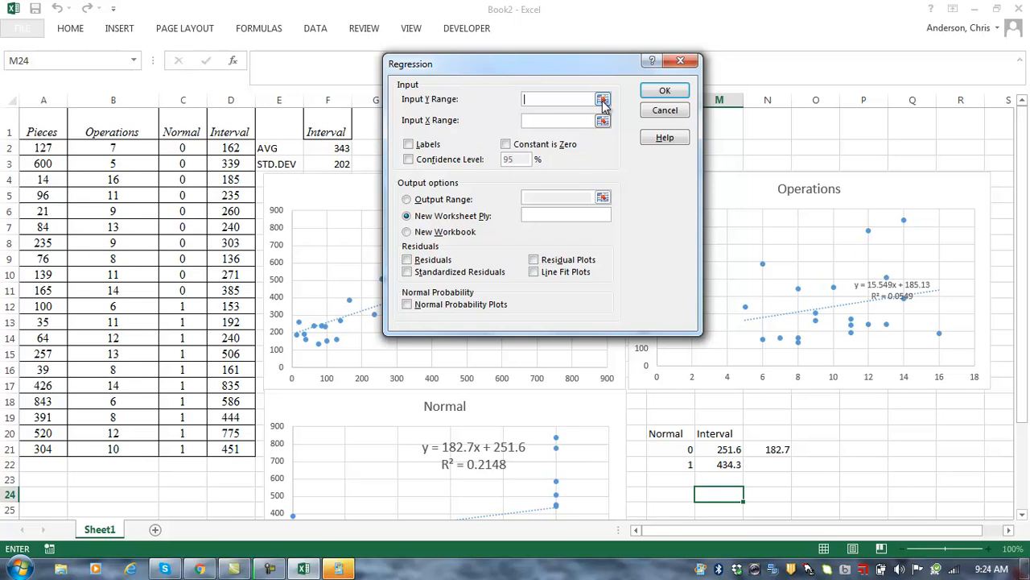
Step: Run a regression with Y range $D$1:$D$21, X range $A$1:$C$21 and Labels checked
{"action": "left_click", "coordinate": [603, 100]}
{"action": "left_click", "coordinate": [239, 132]}
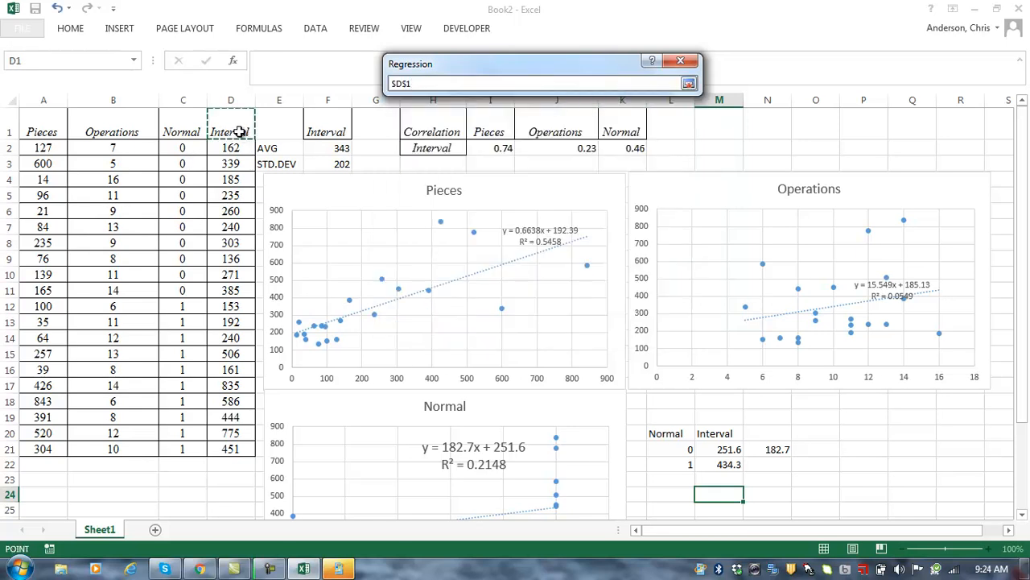
{"action": "key", "text": "ctrl+shift+Down"}
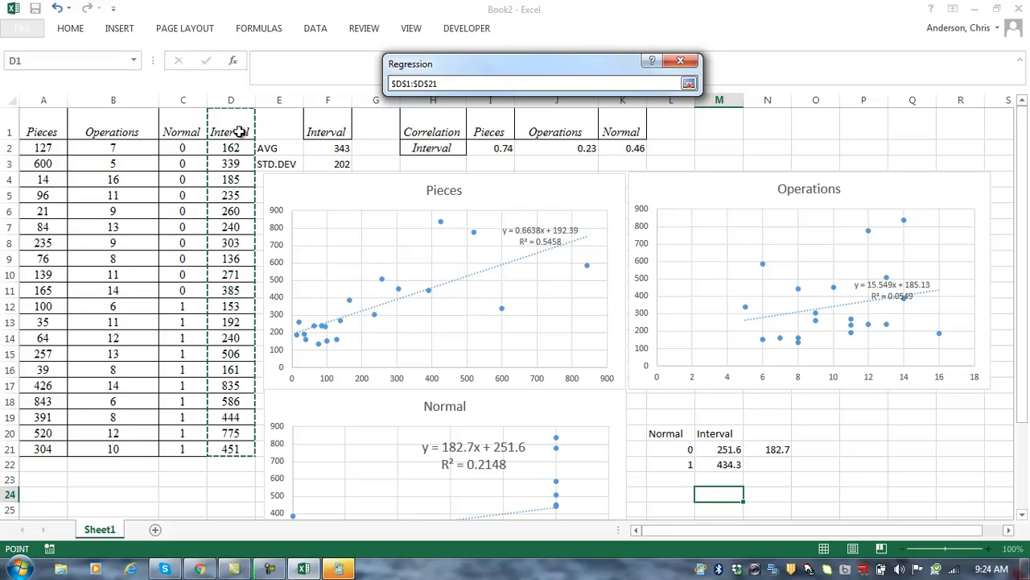
{"action": "key", "text": "Return"}
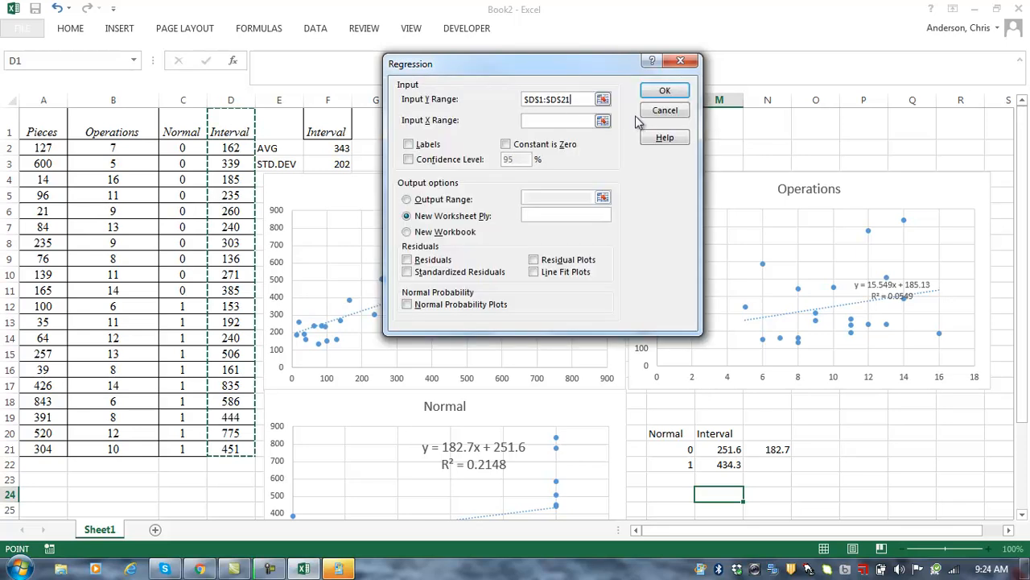
{"action": "left_click", "coordinate": [602, 120]}
{"action": "left_click", "coordinate": [40, 127]}
{"action": "key", "text": "shift+Right"}
{"action": "key", "text": "shift+Right"}
{"action": "key", "text": "ctrl+shift+Down"}
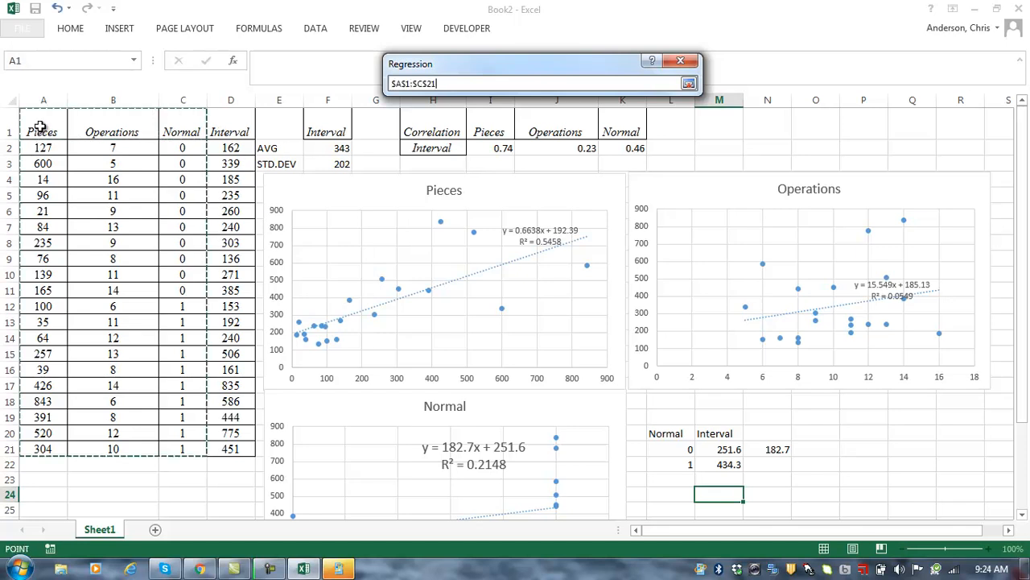
{"action": "key", "text": "Return"}
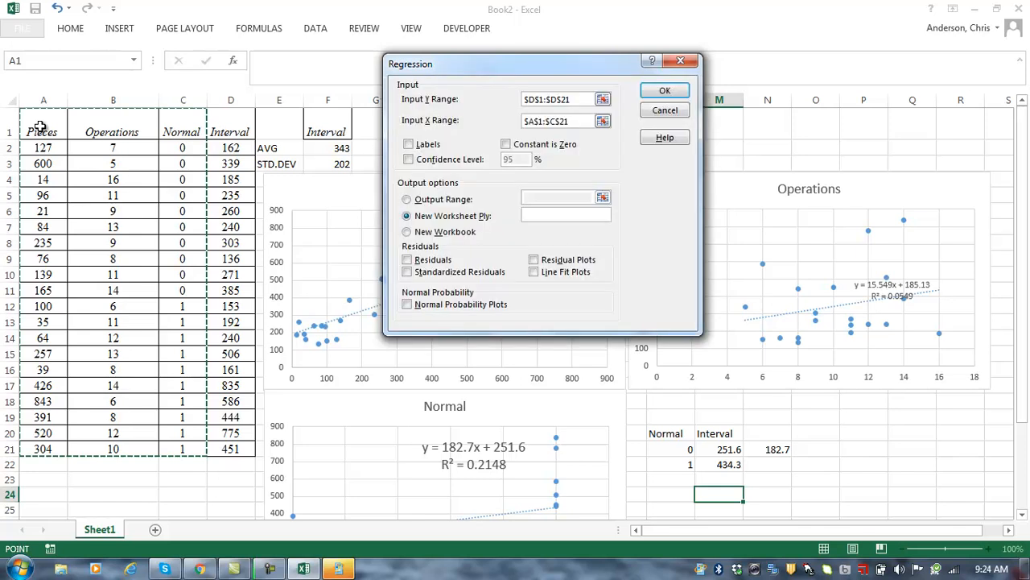
{"action": "left_click", "coordinate": [410, 145]}
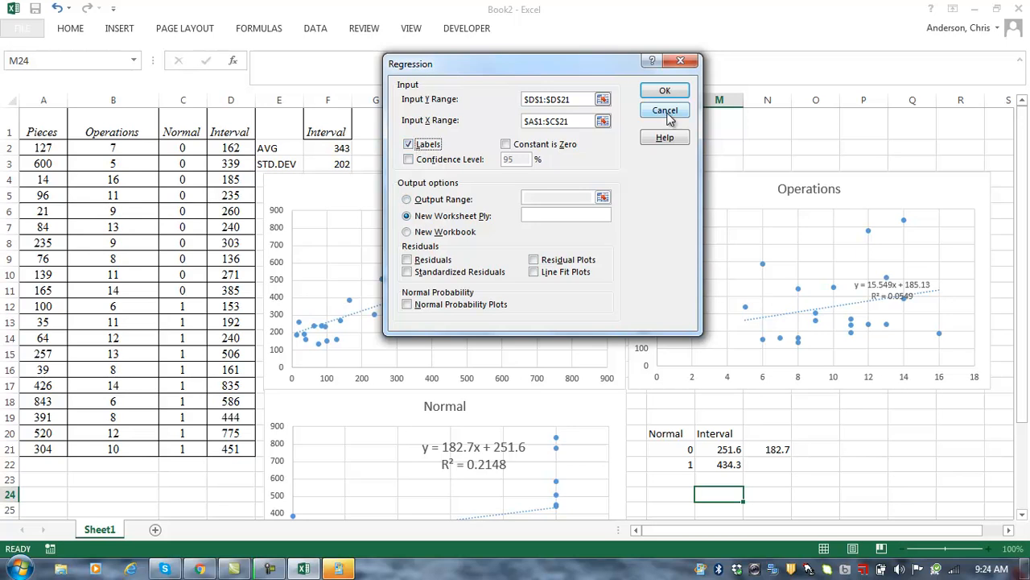
{"action": "left_click", "coordinate": [649, 93]}
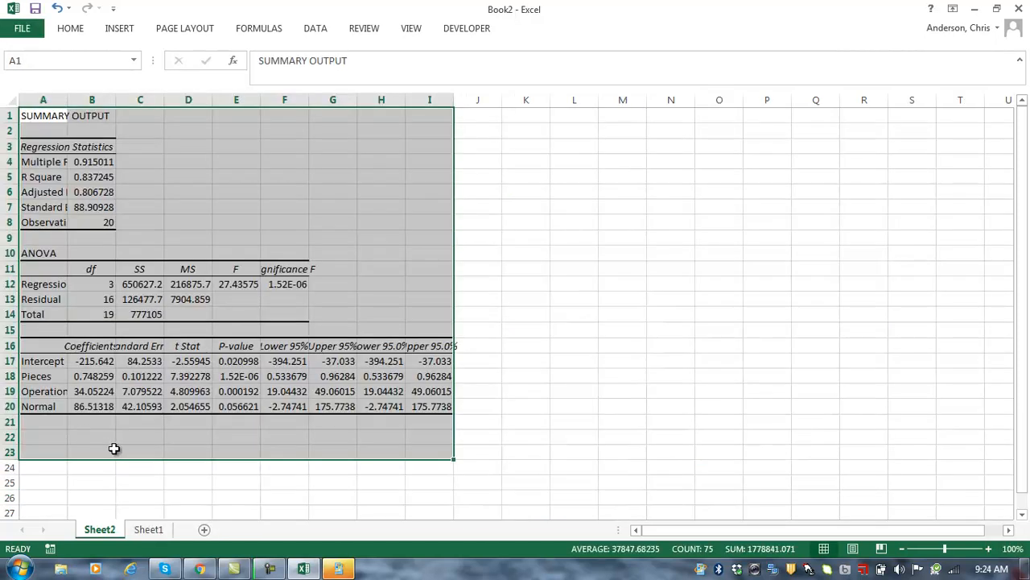
Step: Widen column A and make columns A and B of the regression output bold
{"action": "left_click", "coordinate": [254, 184]}
{"action": "left_click_drag", "start_coordinate": [68, 100], "coordinate": [179, 100]}
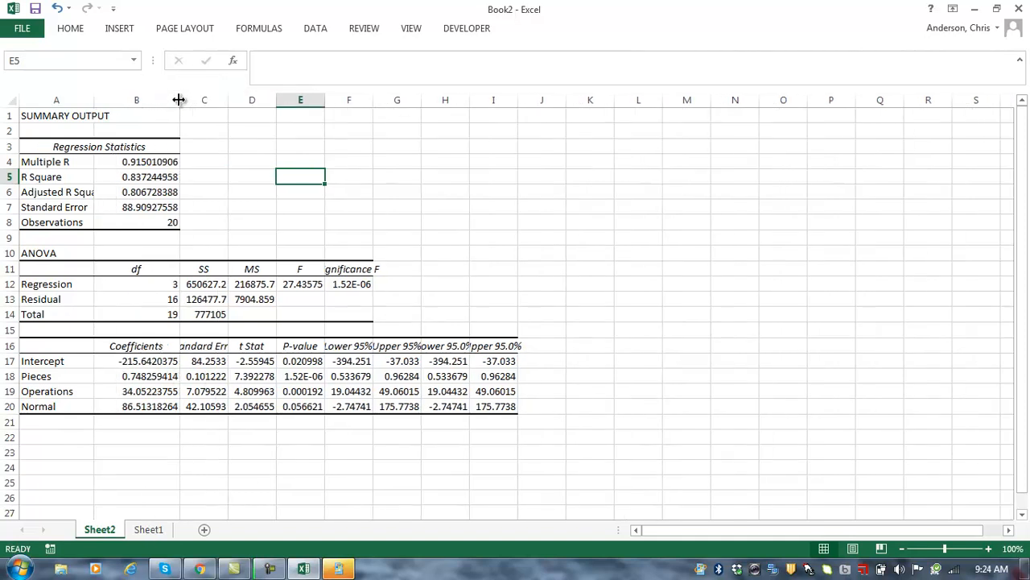
{"action": "left_click_drag", "start_coordinate": [41, 100], "coordinate": [131, 101]}
{"action": "left_click", "coordinate": [74, 30]}
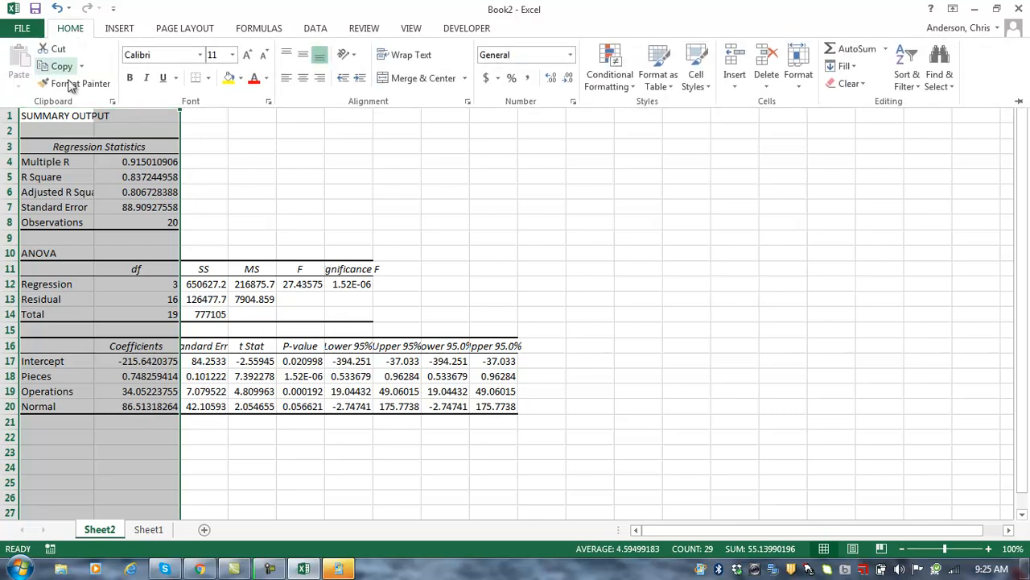
{"action": "left_click", "coordinate": [128, 78]}
{"action": "left_click", "coordinate": [254, 178]}
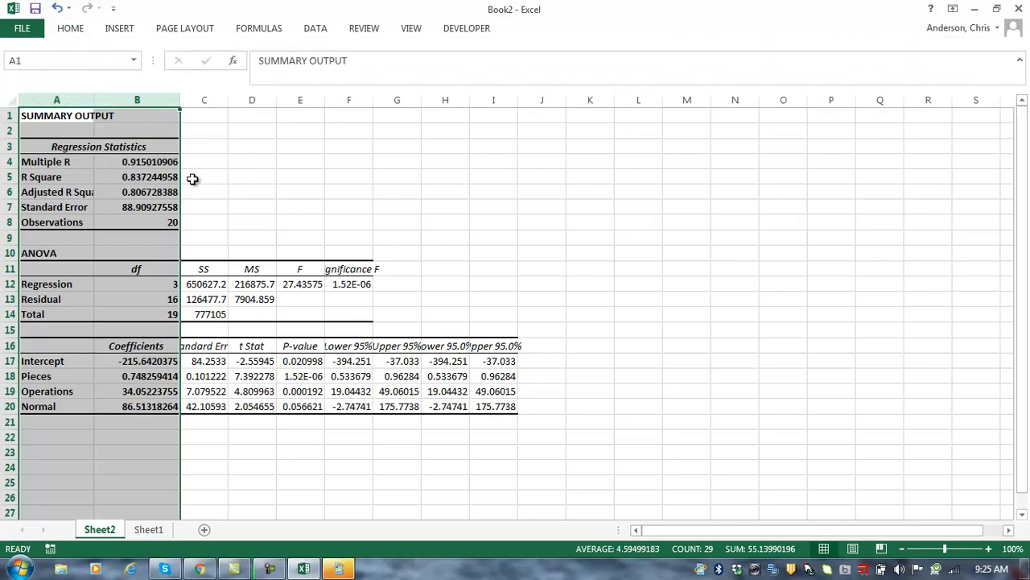
Step: Compare the R Square value with the Sheet1 charts, then select D5 for a note
{"action": "left_click", "coordinate": [158, 176]}
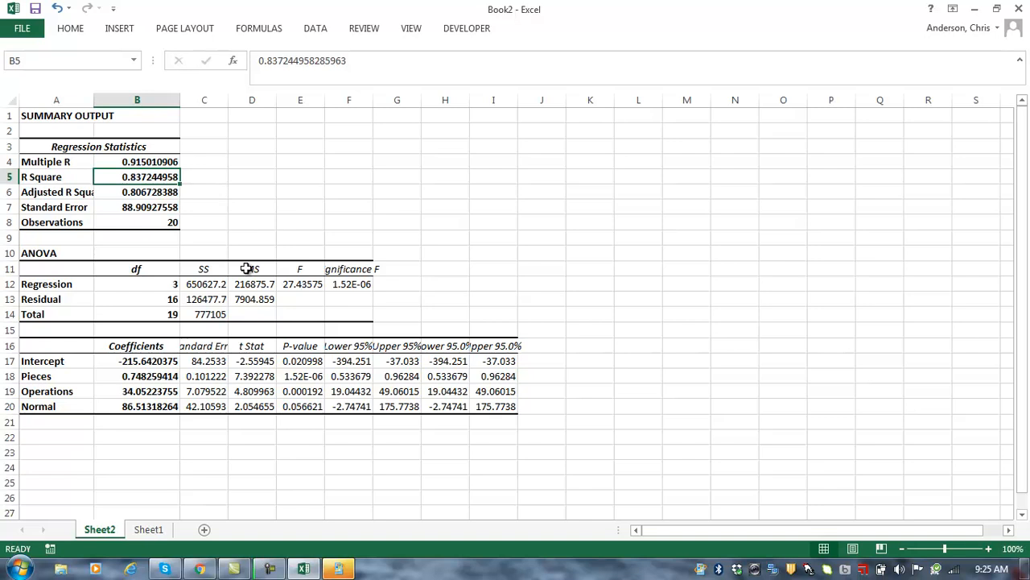
{"action": "left_click", "coordinate": [148, 529]}
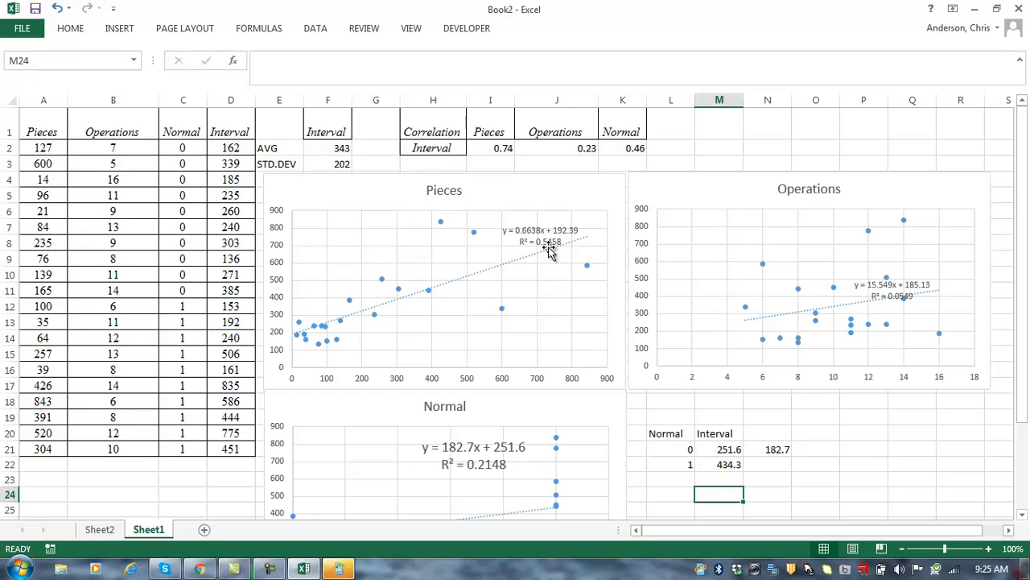
{"action": "left_click", "coordinate": [98, 530]}
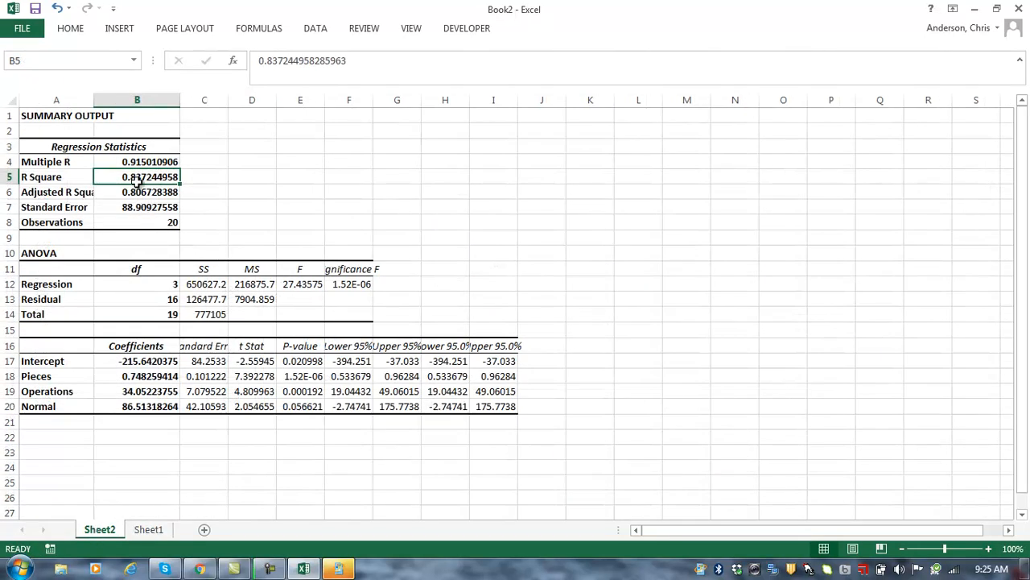
{"action": "left_click", "coordinate": [226, 179]}
{"action": "left_click", "coordinate": [236, 179]}
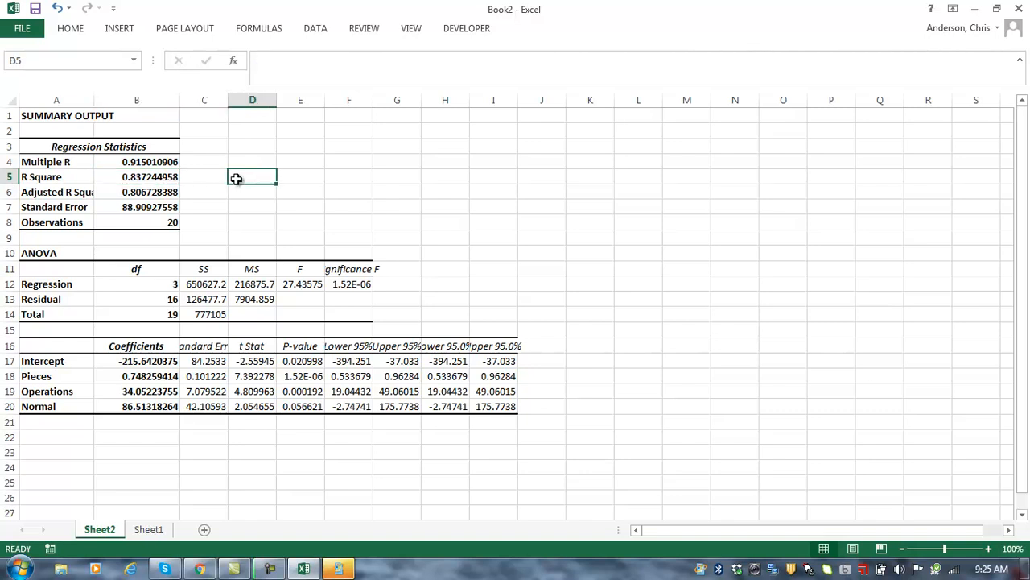
Step: Write the note 'model explains 83.7% variation in Interval' in D5
{"action": "type", "text": "model"}
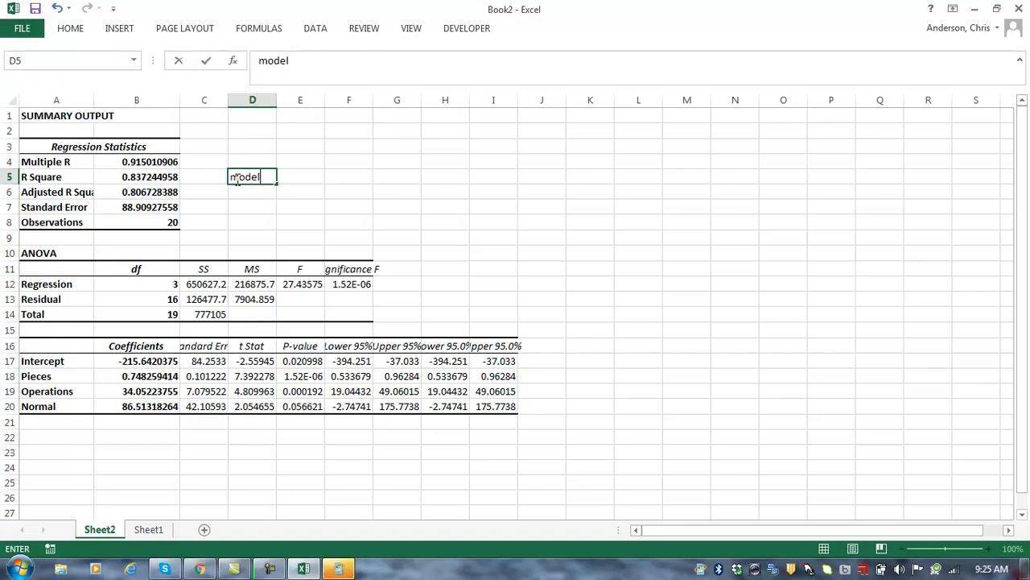
{"action": "type", "text": " explains "}
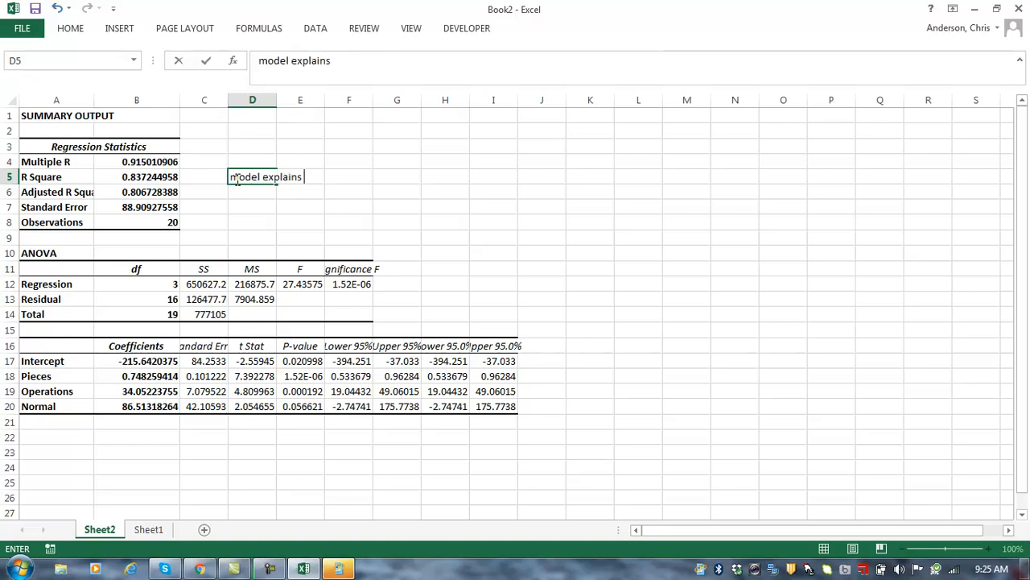
{"action": "type", "text": "83.7% variation "}
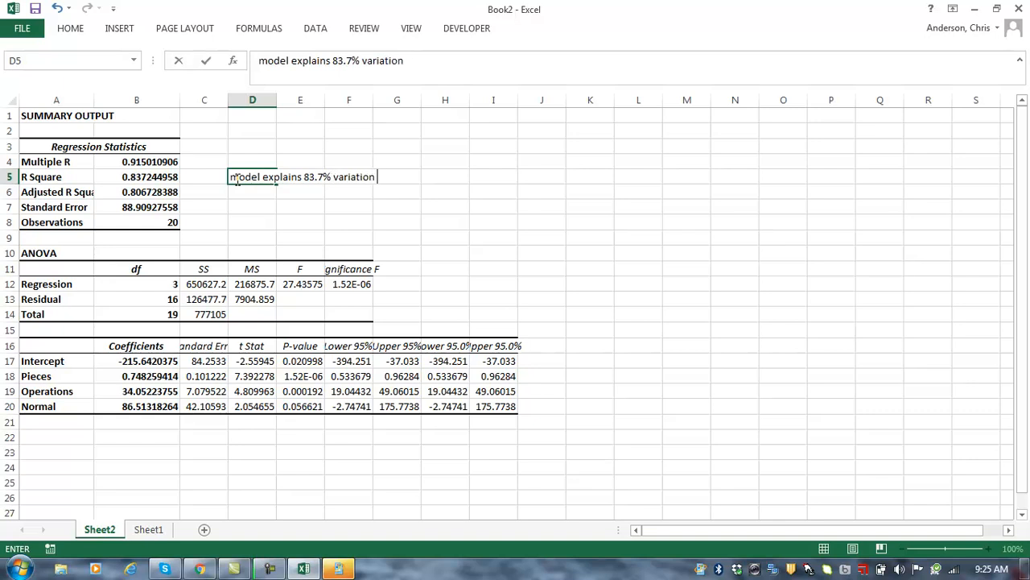
{"action": "type", "text": "in Intervals"}
{"action": "key", "text": "BackSpace"}
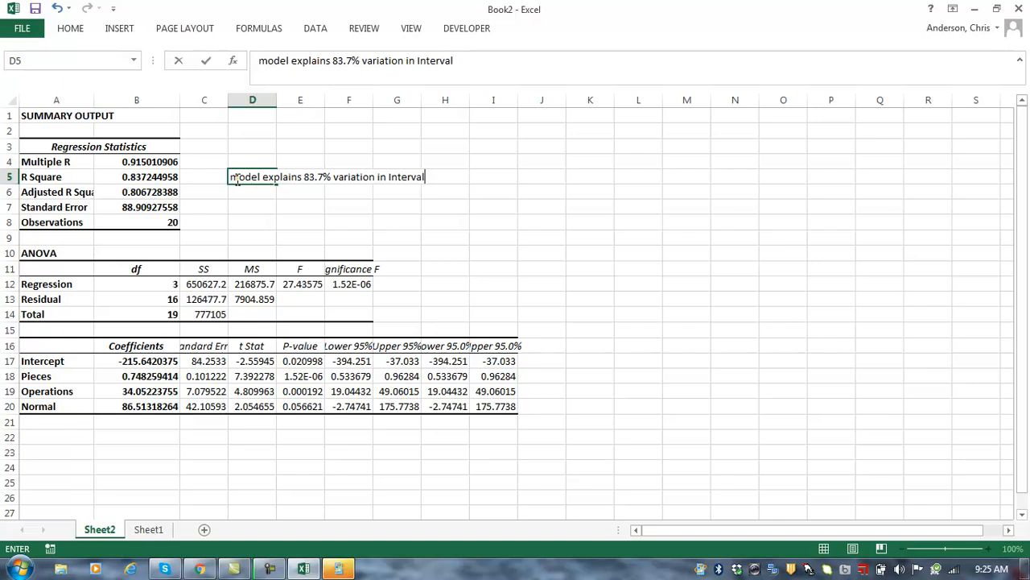
{"action": "key", "text": "Return"}
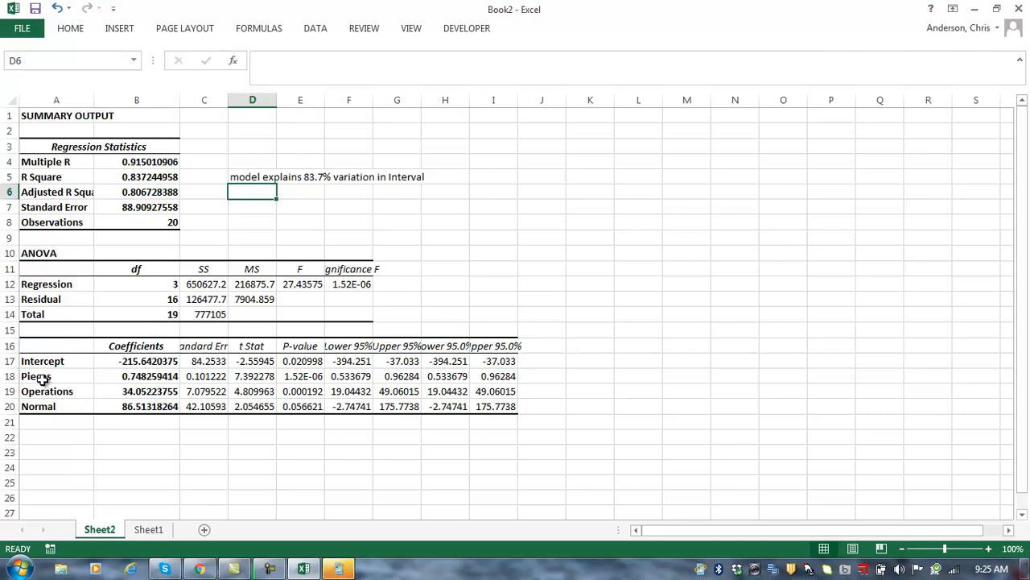
Step: Enter the equation Interval=-215+.75*pieces+34*operations+86.5*Normal in D7
{"action": "left_click", "coordinate": [246, 206]}
{"action": "type", "text": "I"}
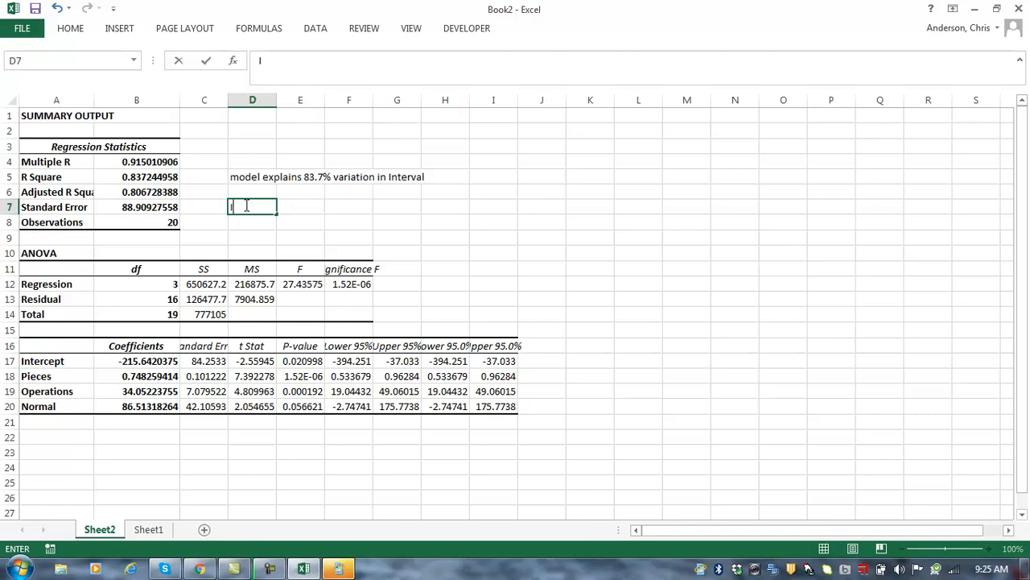
{"action": "type", "text": "nterval=-215"}
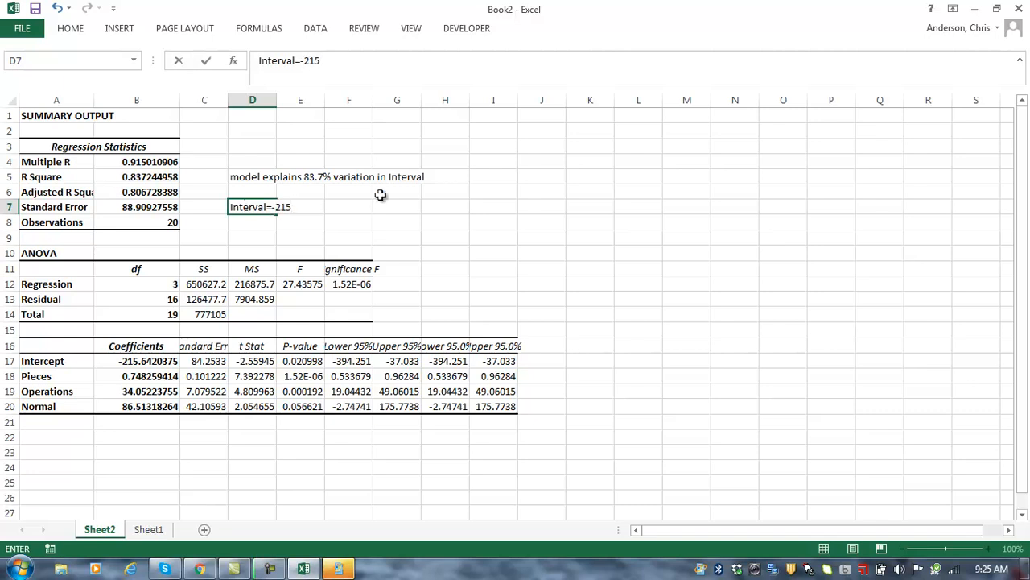
{"action": "type", "text": "+.75*pieces+"}
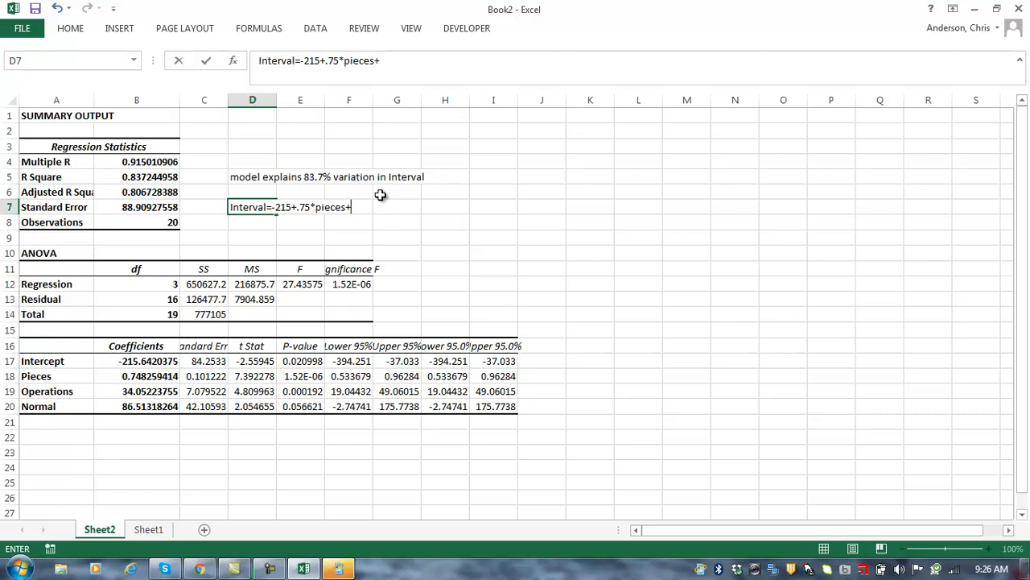
{"action": "type", "text": "34*operatio"}
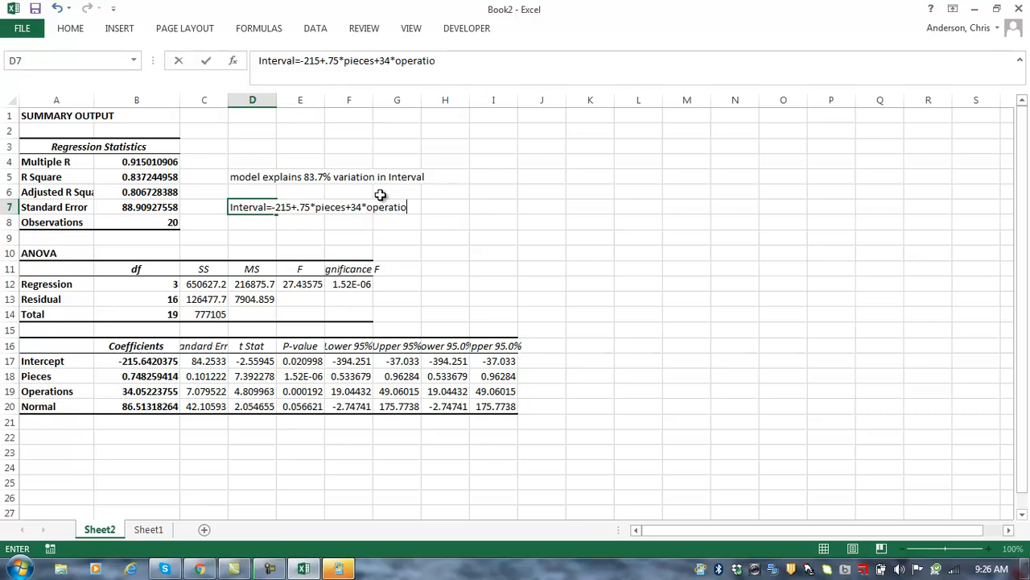
{"action": "type", "text": "ns+"}
{"action": "type", "text": "86.5*Nor"}
{"action": "type", "text": "l"}
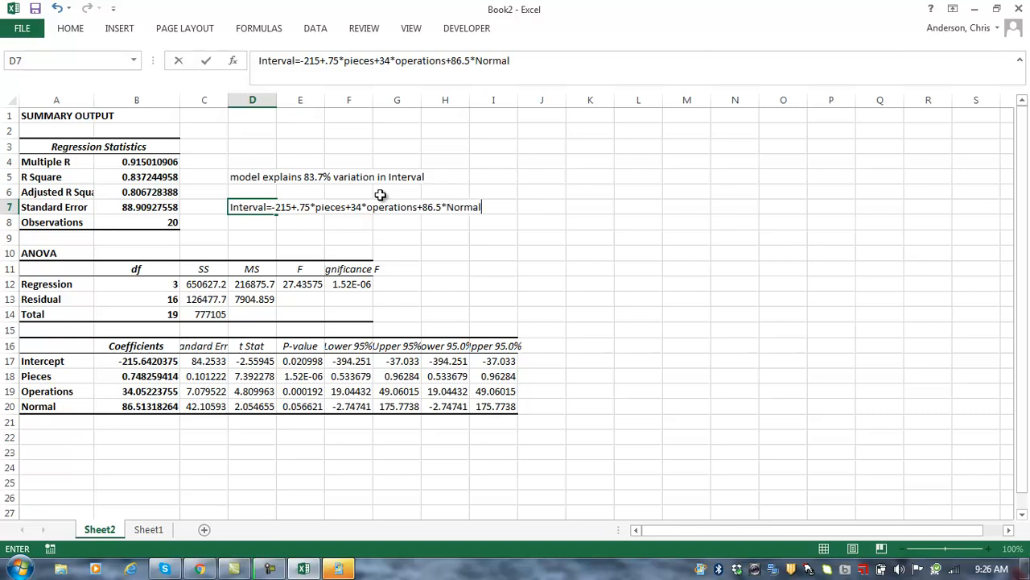
{"action": "key", "text": "Return"}
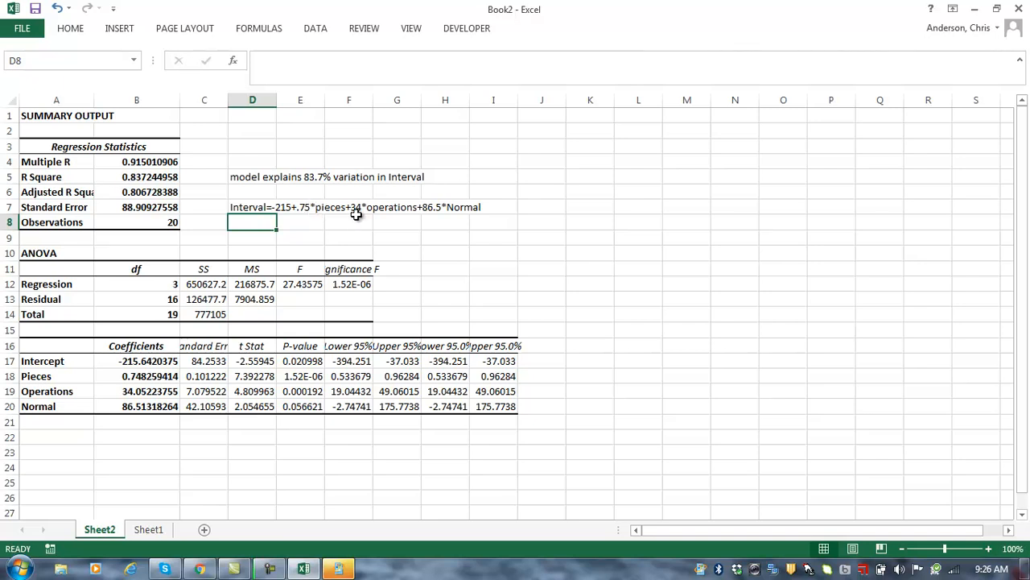
Step: Review the Intercept in B17 and R Square in B5, then return to Sheet1's data at A3
{"action": "left_click", "coordinate": [150, 529]}
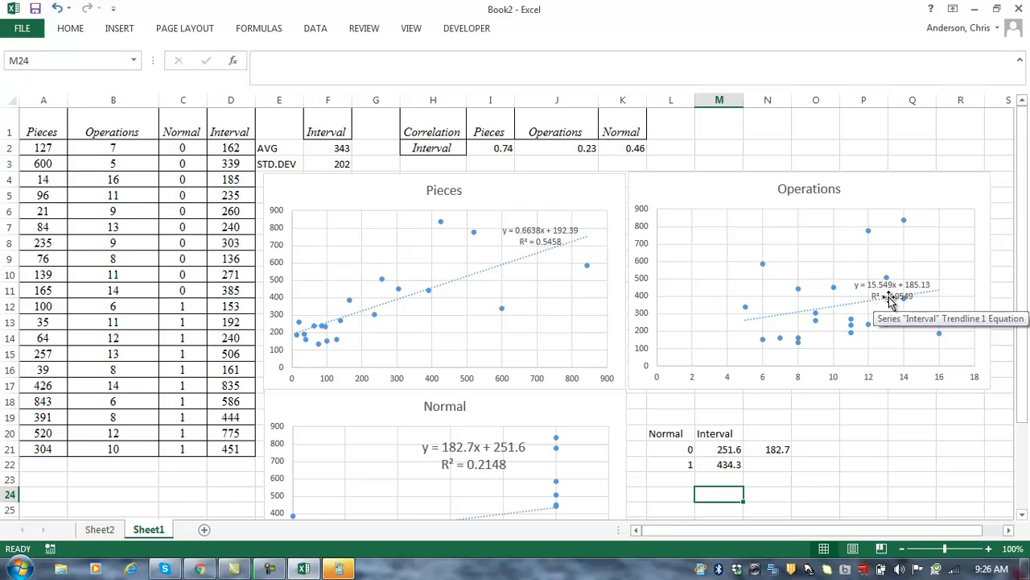
{"action": "left_click", "coordinate": [97, 531]}
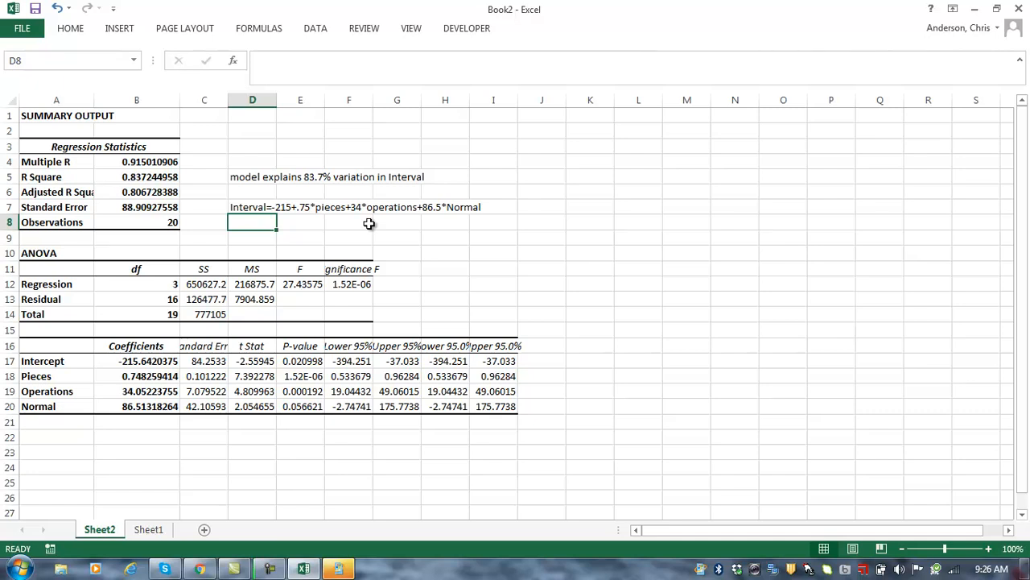
{"action": "left_click", "coordinate": [161, 359]}
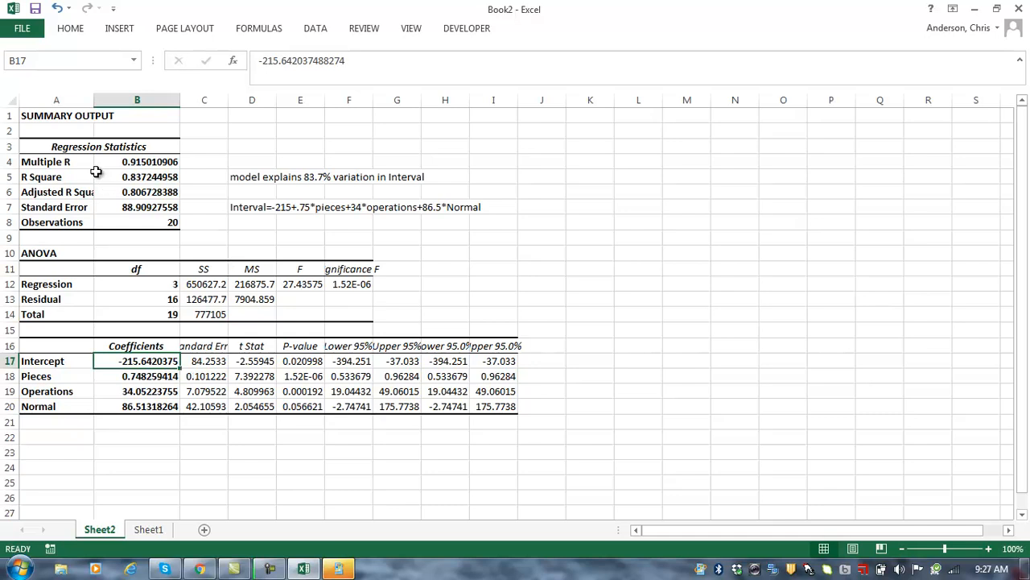
{"action": "left_click", "coordinate": [122, 174]}
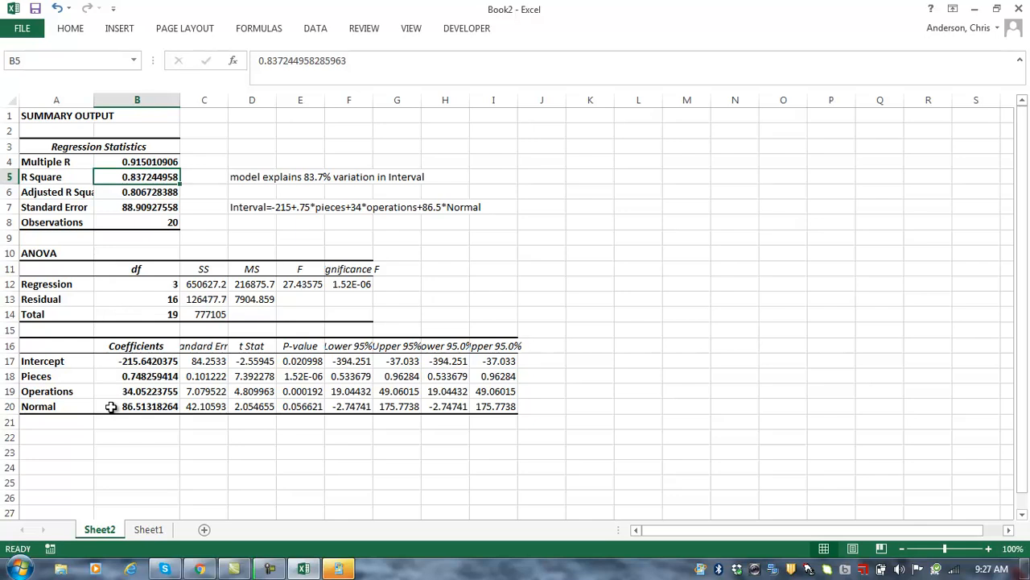
{"action": "left_click", "coordinate": [149, 531]}
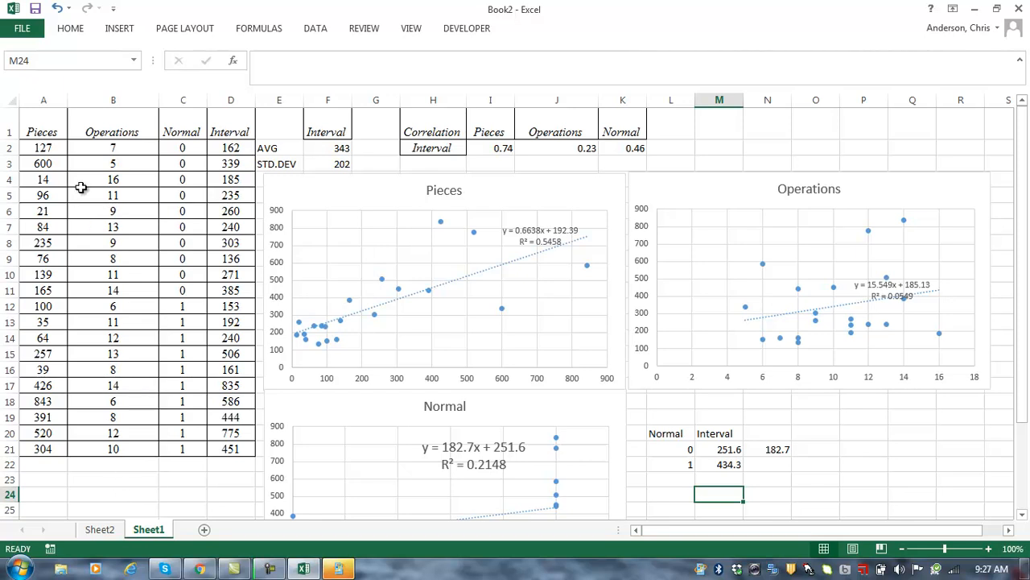
{"action": "left_click", "coordinate": [40, 166]}
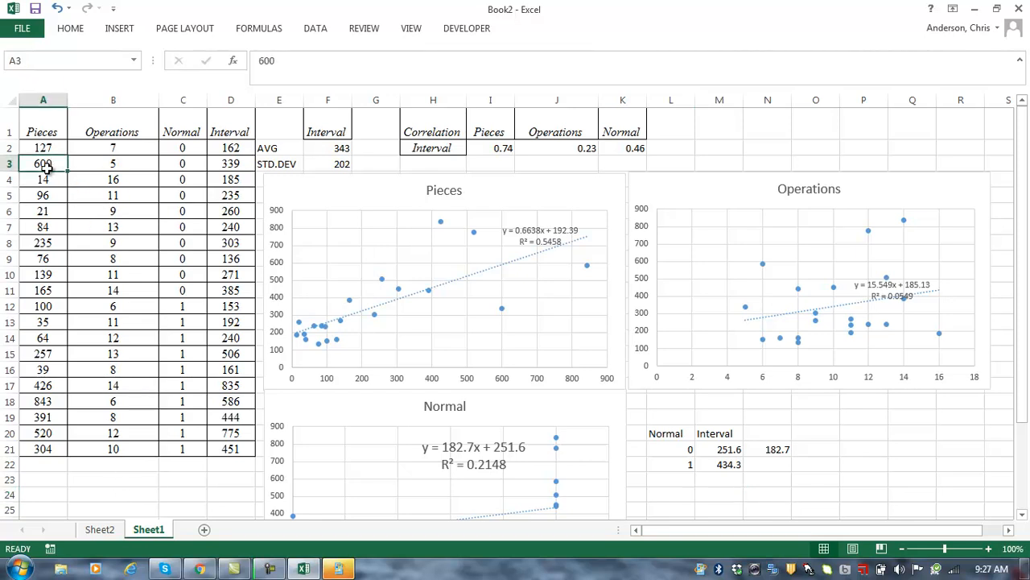
Step: Insert a new column B headed ThingsIWorkON and widen it to fit
{"action": "left_click", "coordinate": [136, 167]}
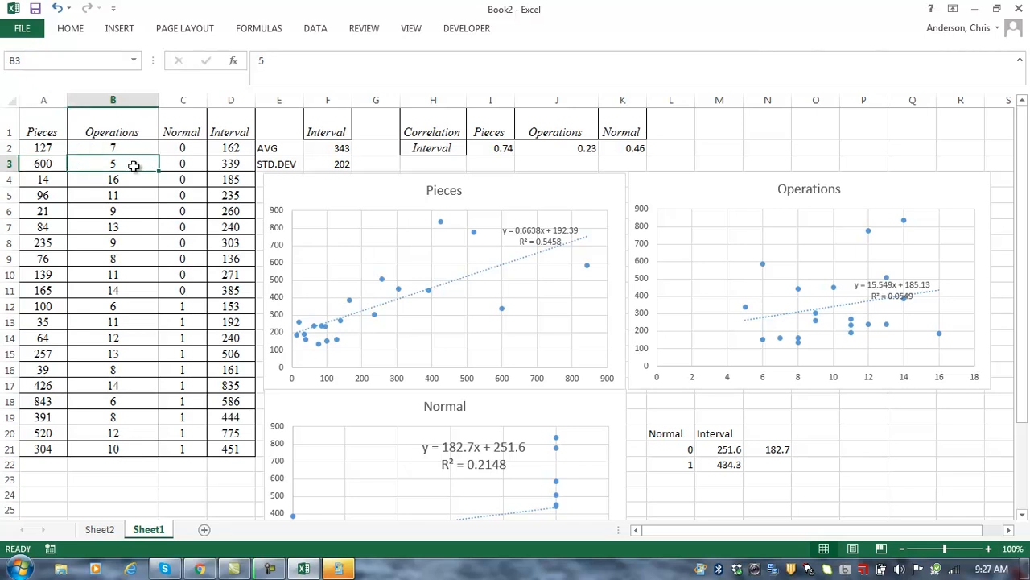
{"action": "left_click", "coordinate": [101, 100]}
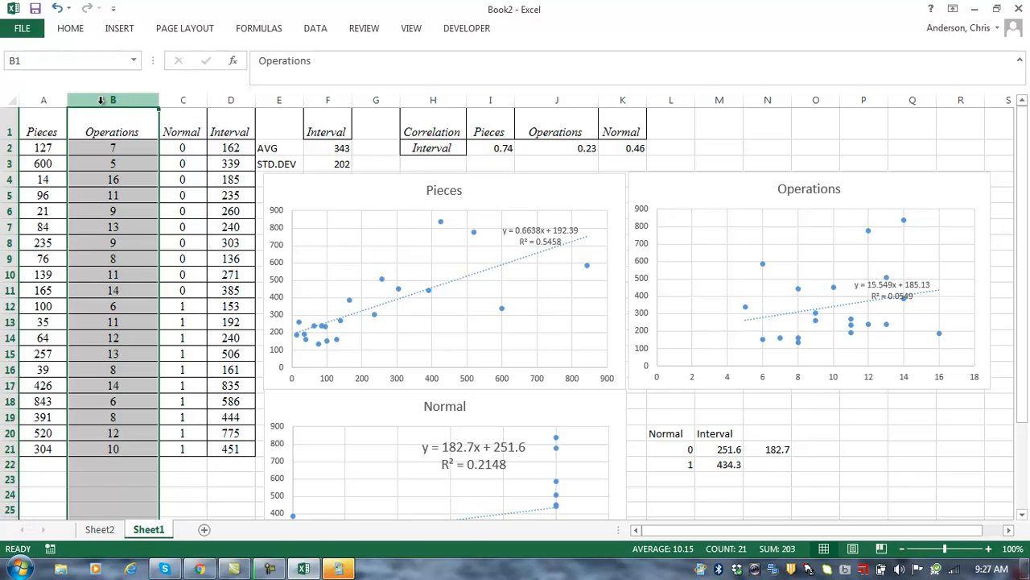
{"action": "right_click", "coordinate": [101, 100]}
{"action": "left_click", "coordinate": [142, 210]}
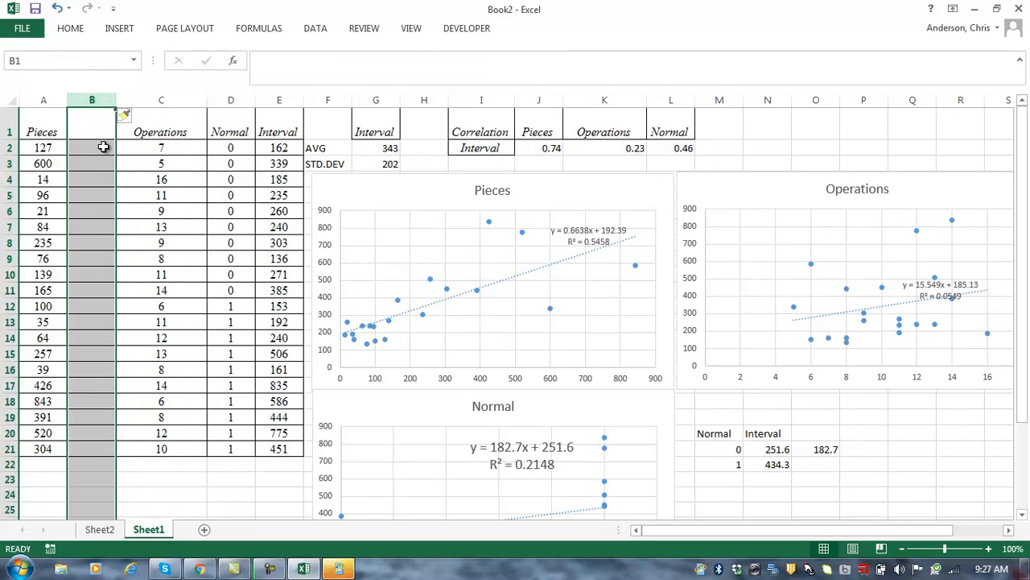
{"action": "left_click", "coordinate": [95, 132]}
{"action": "type", "text": "Th"}
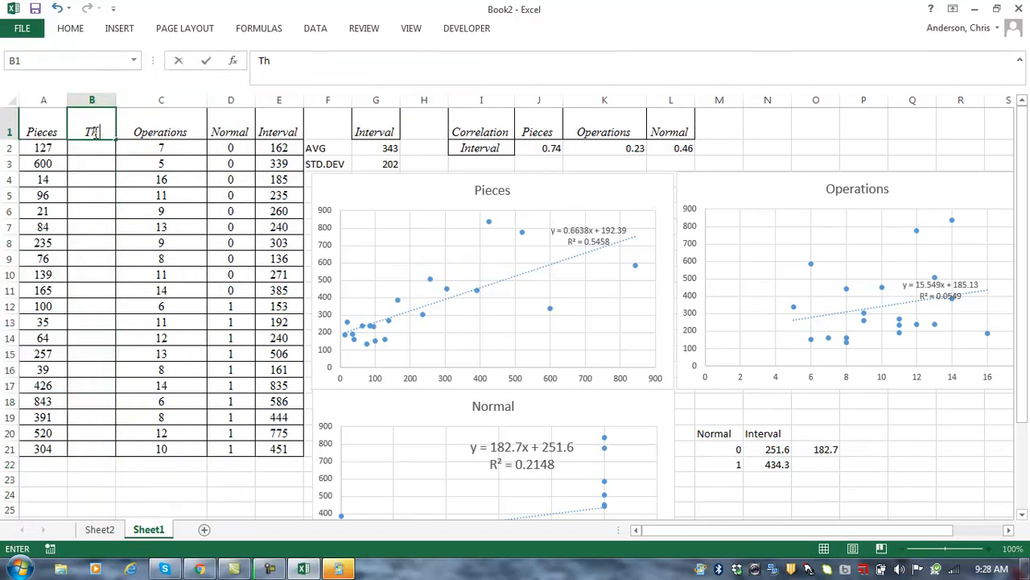
{"action": "type", "text": "ingsIW"}
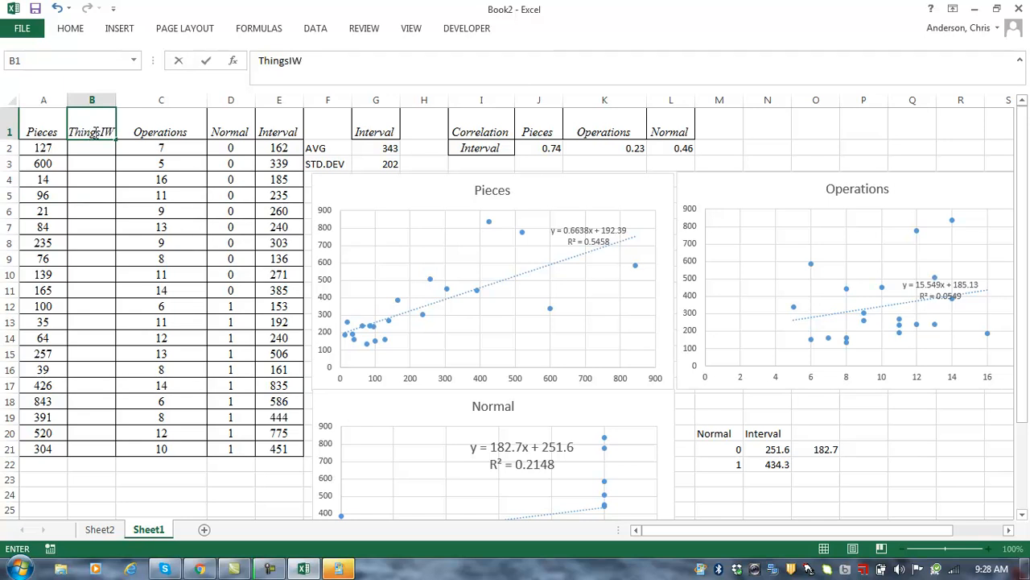
{"action": "type", "text": "orkON"}
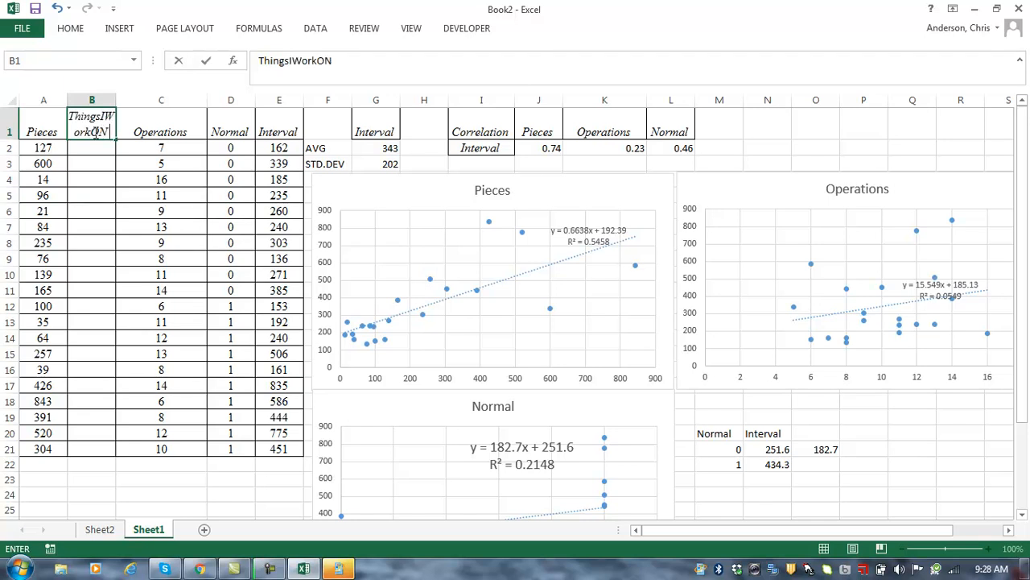
{"action": "key", "text": "Return"}
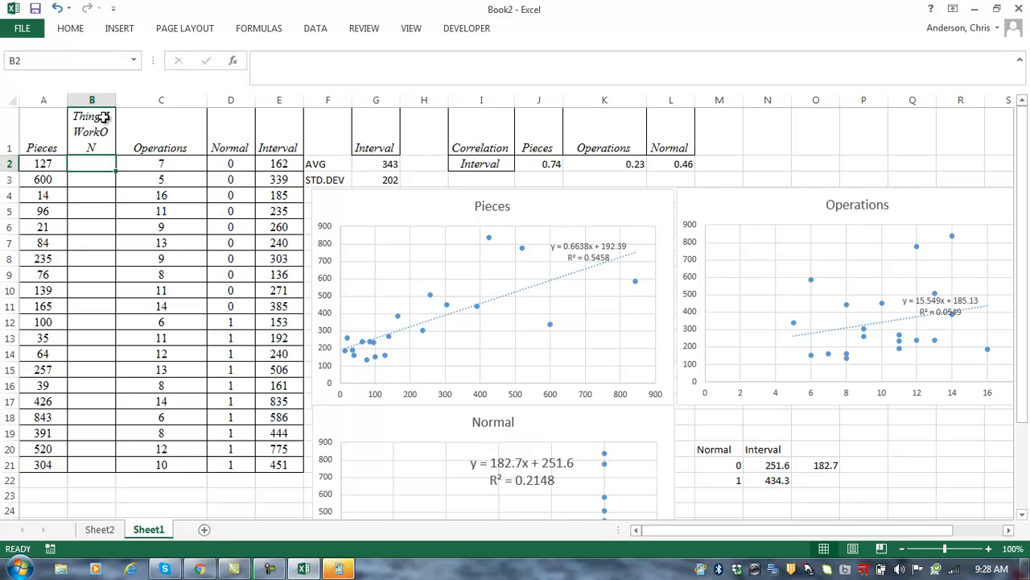
{"action": "left_click_drag", "start_coordinate": [116, 101], "coordinate": [170, 103]}
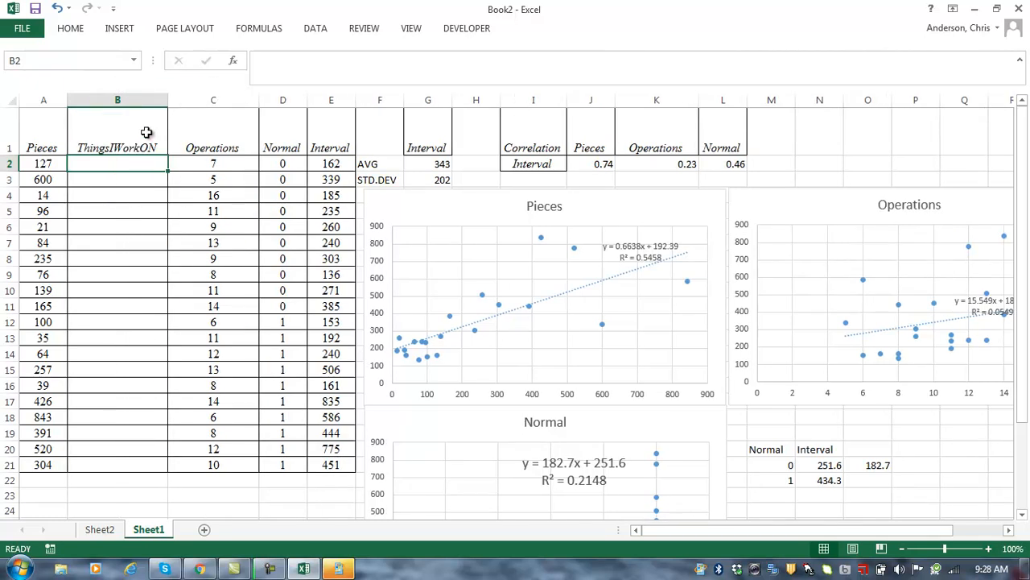
Step: Fill B2:B21 with =A2*C2, the product of Pieces and Operations
{"action": "type", "text": "="}
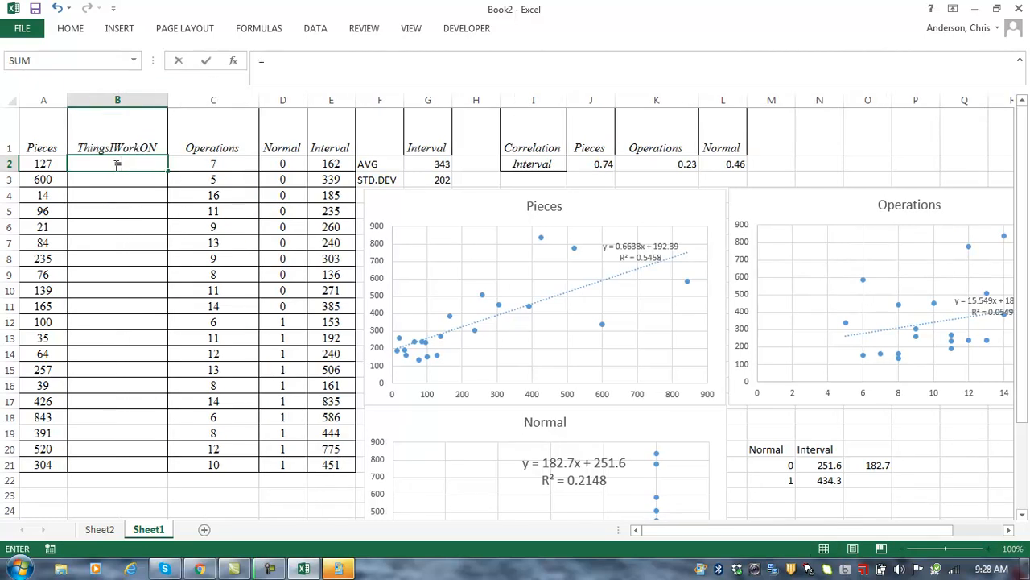
{"action": "left_click", "coordinate": [32, 164]}
{"action": "type", "text": "*"}
{"action": "left_click", "coordinate": [209, 167]}
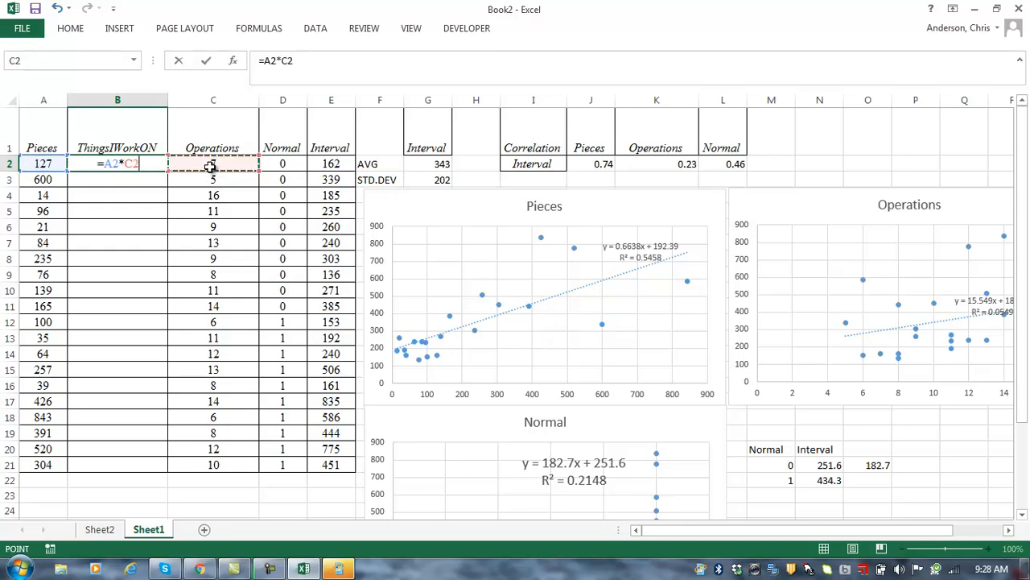
{"action": "key", "text": "Return"}
{"action": "key", "text": "Up"}
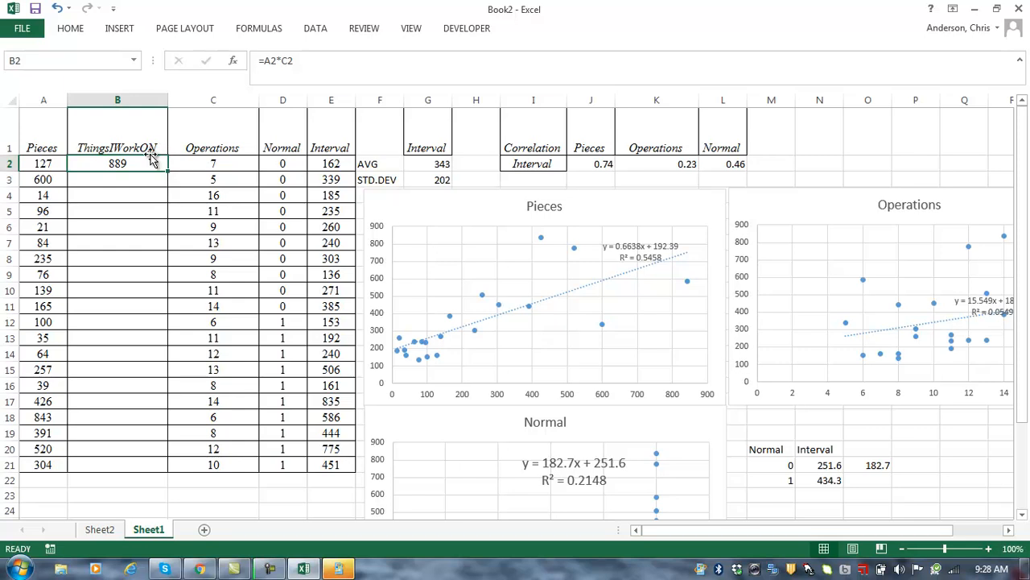
{"action": "double_click", "coordinate": [171, 171]}
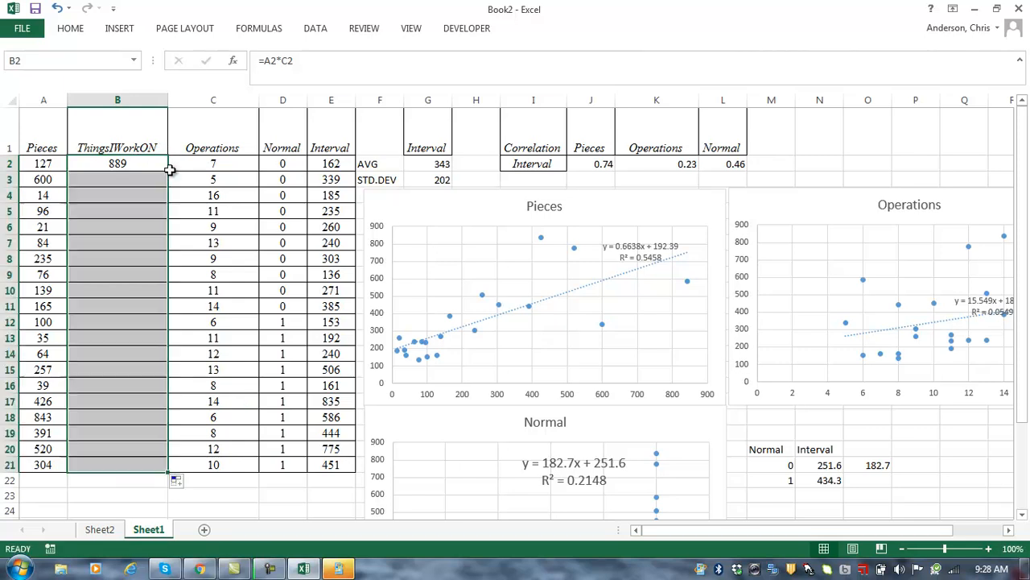
{"action": "left_click", "coordinate": [143, 185]}
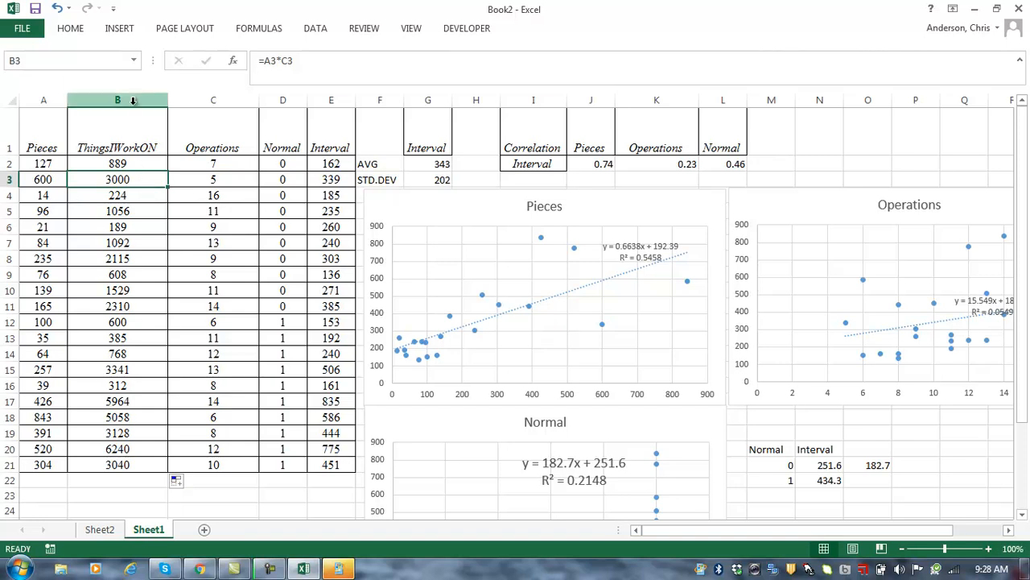
Step: Run a Regression with Y range $E$1:$E$21 (Interval) and X range $A$1:$D$21 (Pieces–Normal), labels on
{"action": "left_click", "coordinate": [319, 31]}
{"action": "left_click", "coordinate": [962, 50]}
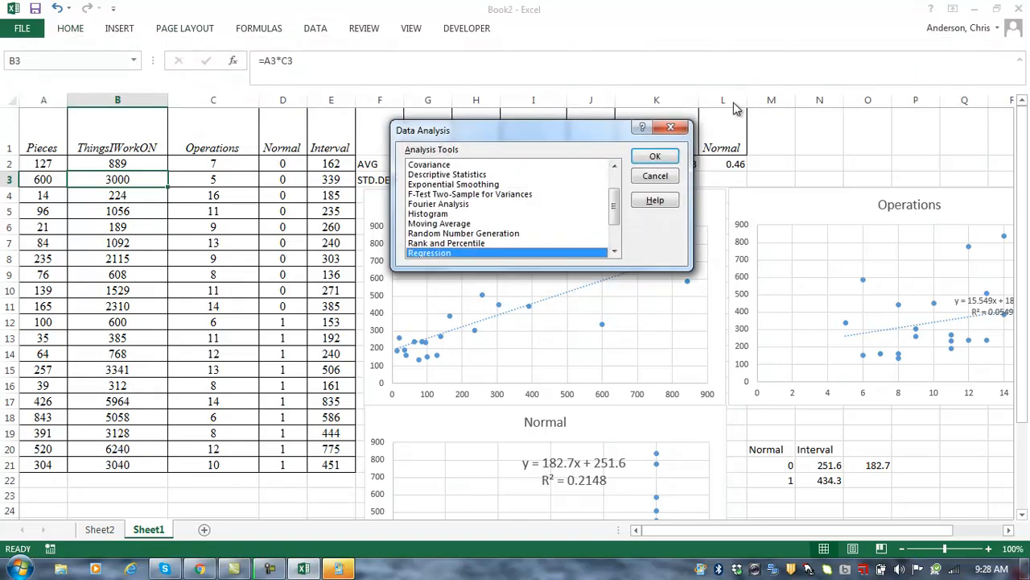
{"action": "left_click", "coordinate": [654, 156]}
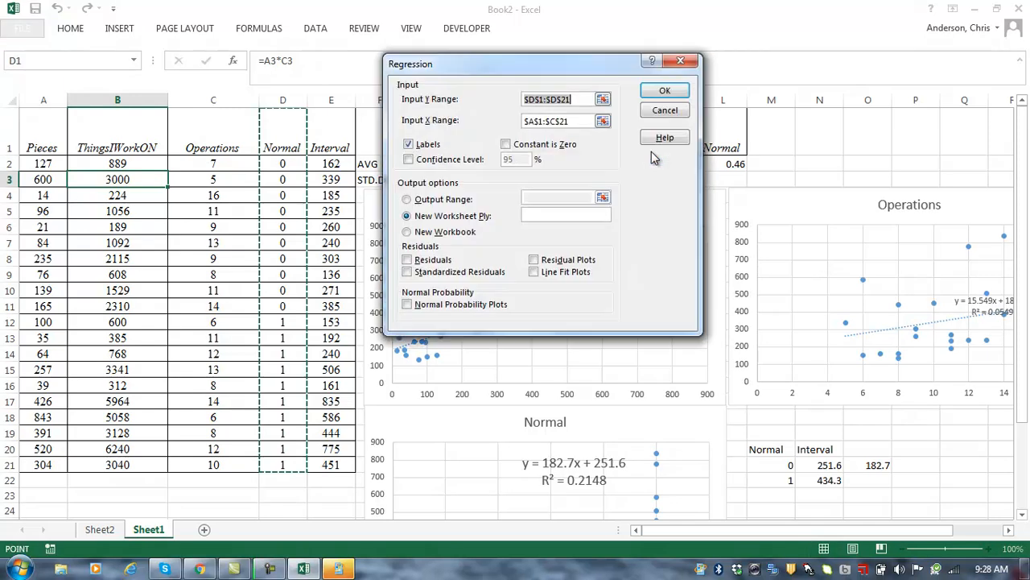
{"action": "left_click", "coordinate": [603, 99]}
{"action": "left_click_drag", "start_coordinate": [328, 135], "coordinate": [339, 464]}
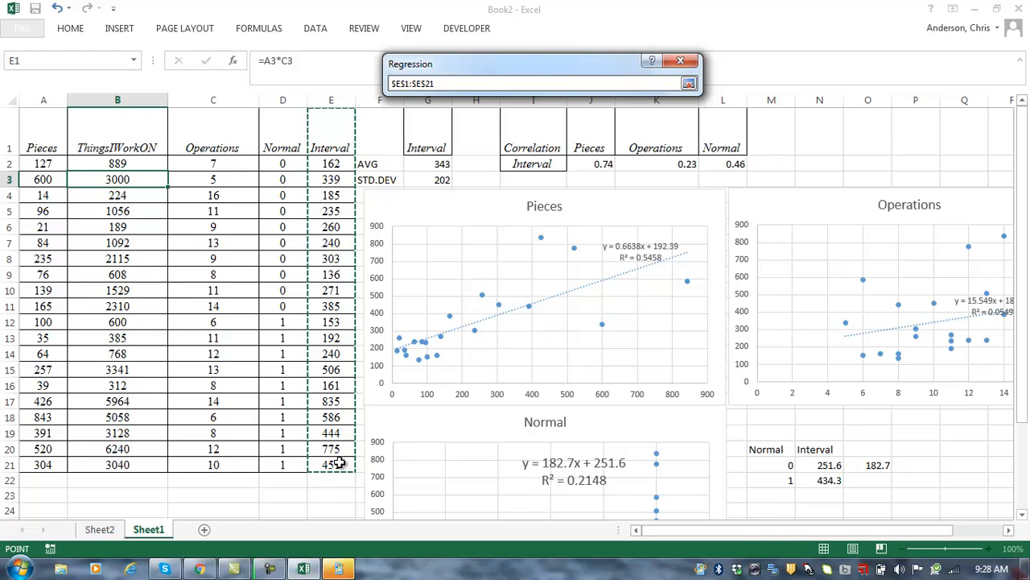
{"action": "key", "text": "Return"}
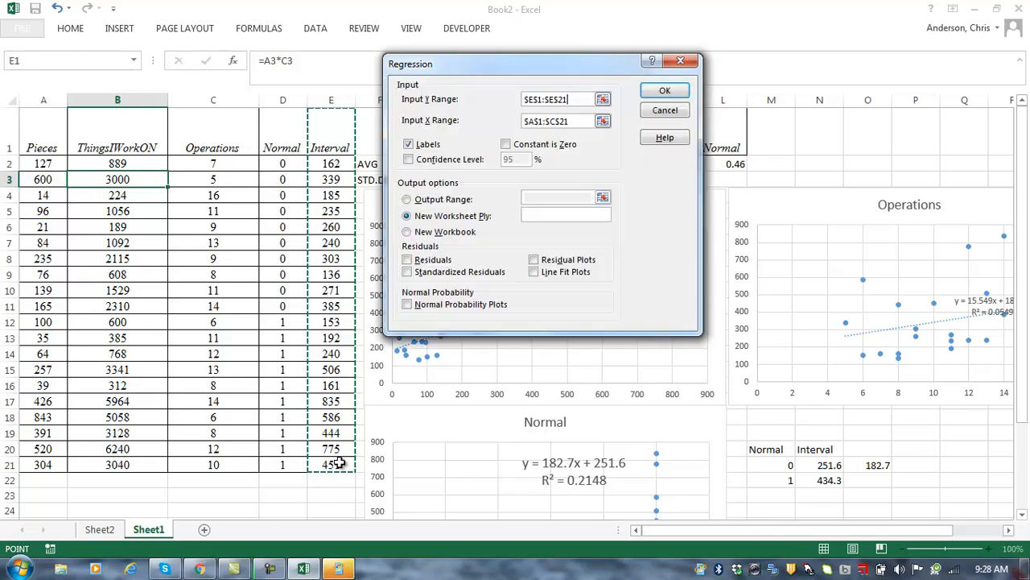
{"action": "left_click", "coordinate": [603, 119]}
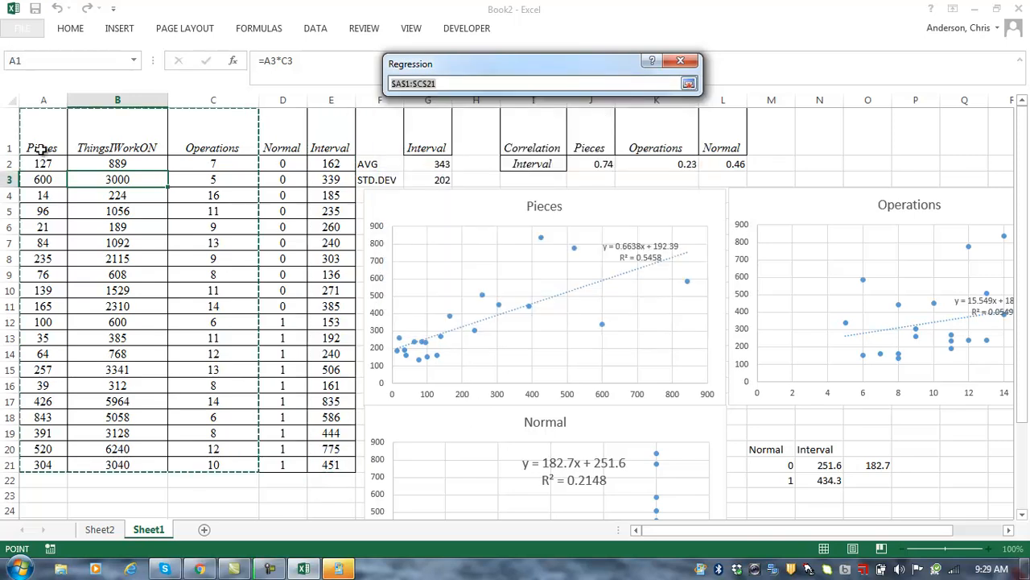
{"action": "left_click_drag", "start_coordinate": [44, 144], "coordinate": [276, 134]}
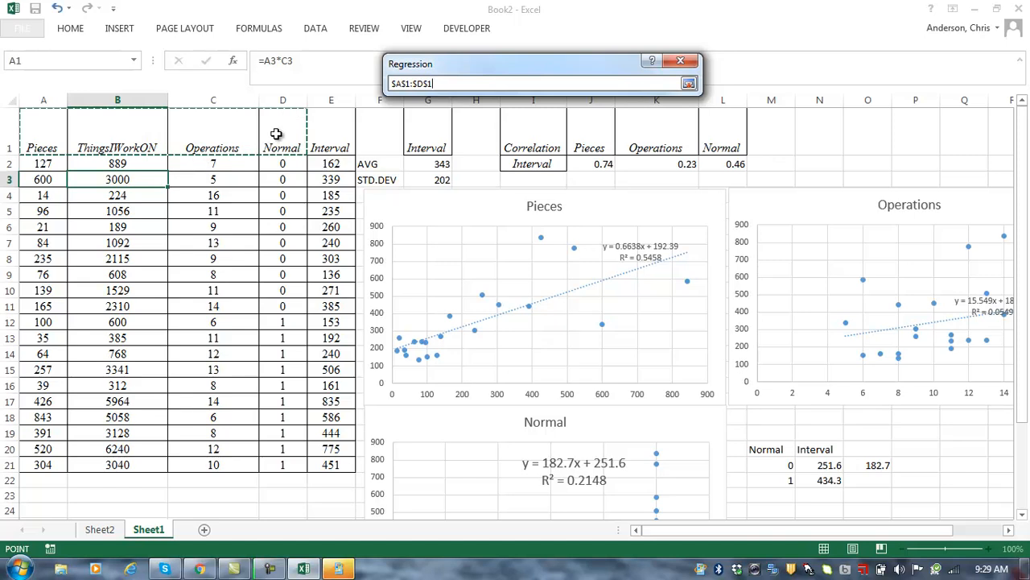
{"action": "key", "text": "ctrl+shift+Down"}
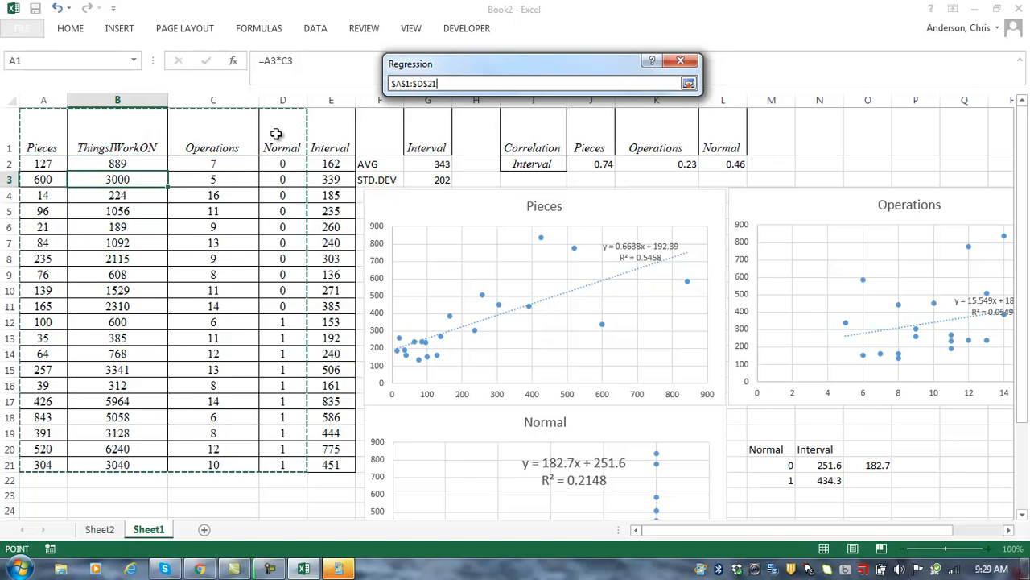
{"action": "key", "text": "Return"}
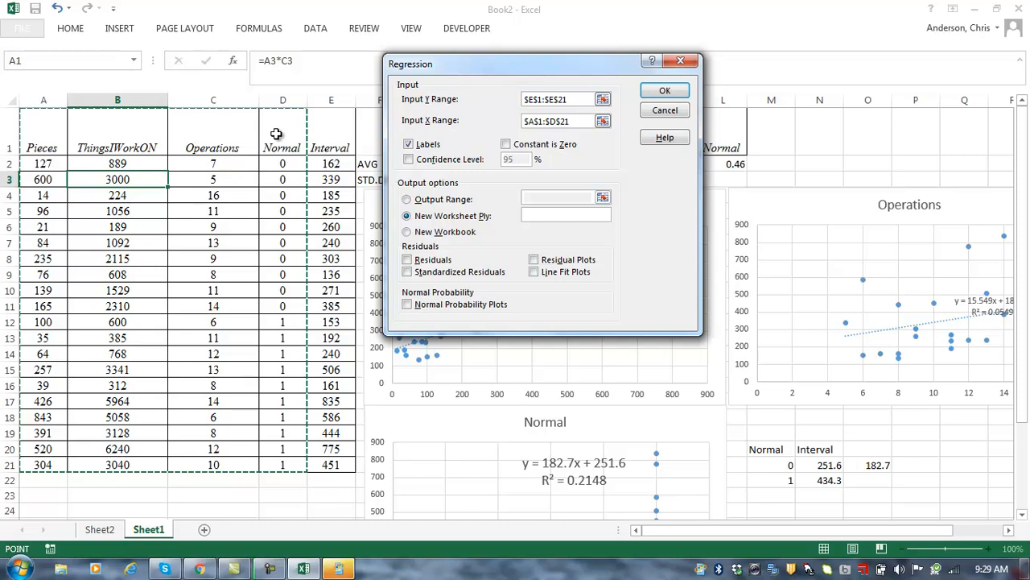
{"action": "left_click", "coordinate": [665, 91]}
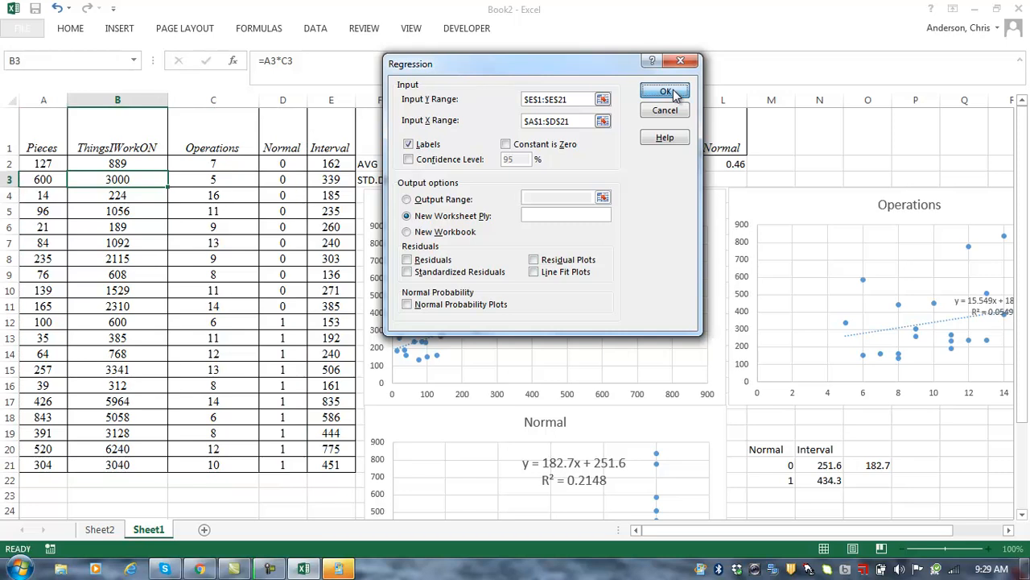
Step: Widen column A of the regression output and make columns A and B bold
{"action": "left_click", "coordinate": [266, 175]}
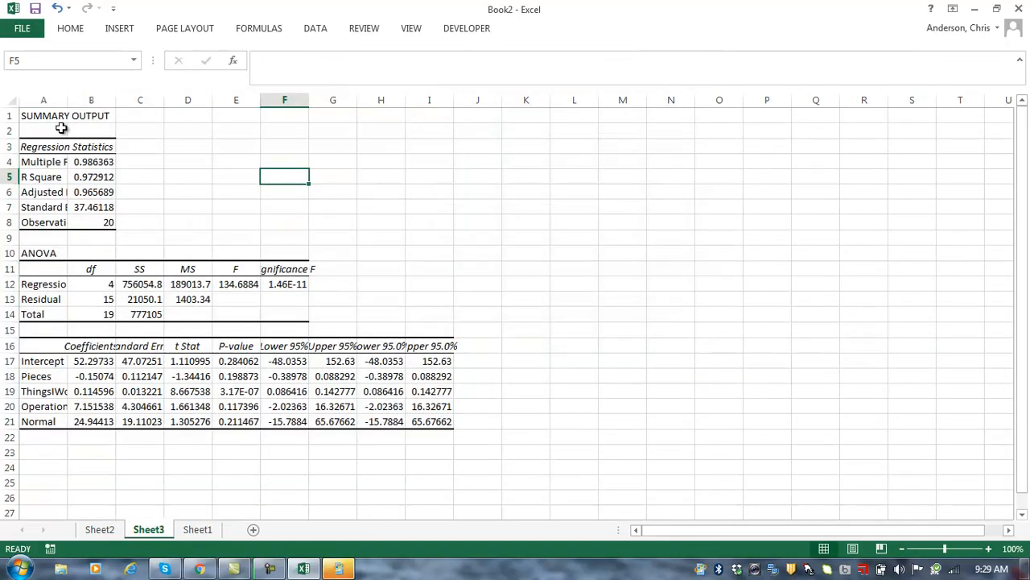
{"action": "left_click_drag", "start_coordinate": [69, 102], "coordinate": [209, 102]}
{"action": "left_click_drag", "start_coordinate": [72, 100], "coordinate": [150, 102]}
{"action": "left_click", "coordinate": [70, 29]}
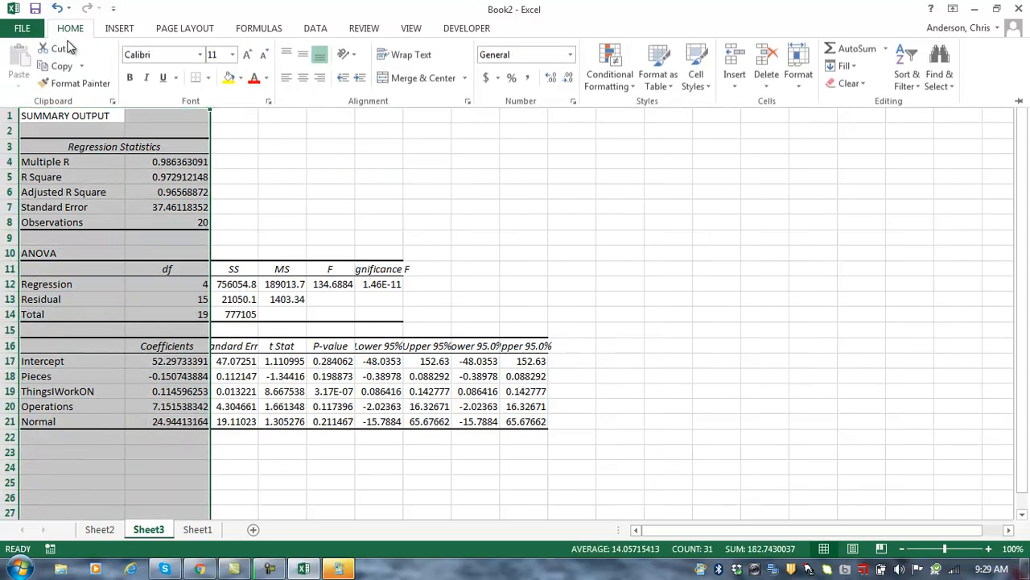
{"action": "left_click", "coordinate": [129, 77]}
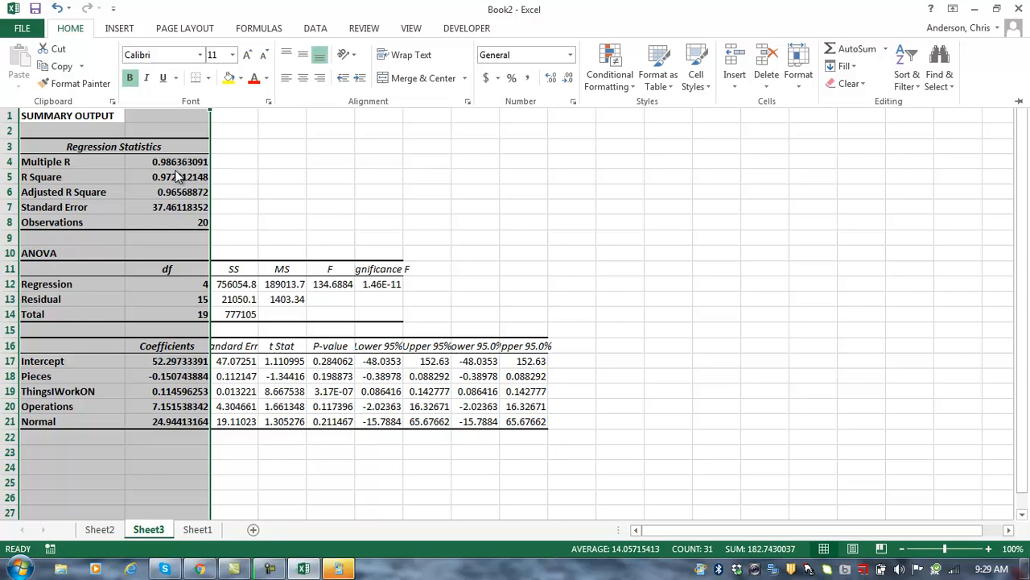
{"action": "left_click", "coordinate": [184, 176]}
Step: Add the note '97.3% variance' in D5 beside the R Square value
{"action": "left_click", "coordinate": [184, 176]}
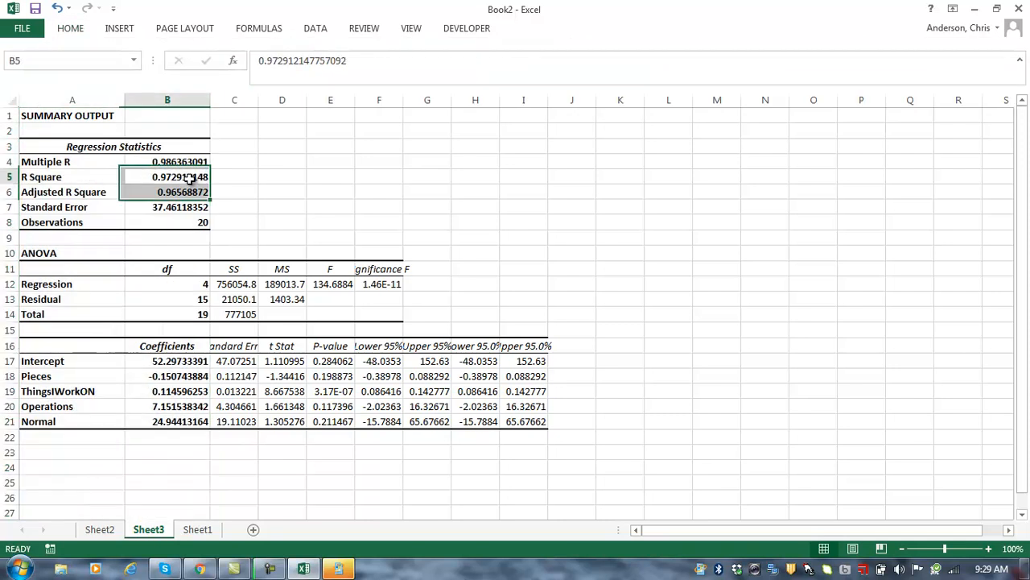
{"action": "left_click", "coordinate": [269, 177]}
{"action": "type", "text": "9"}
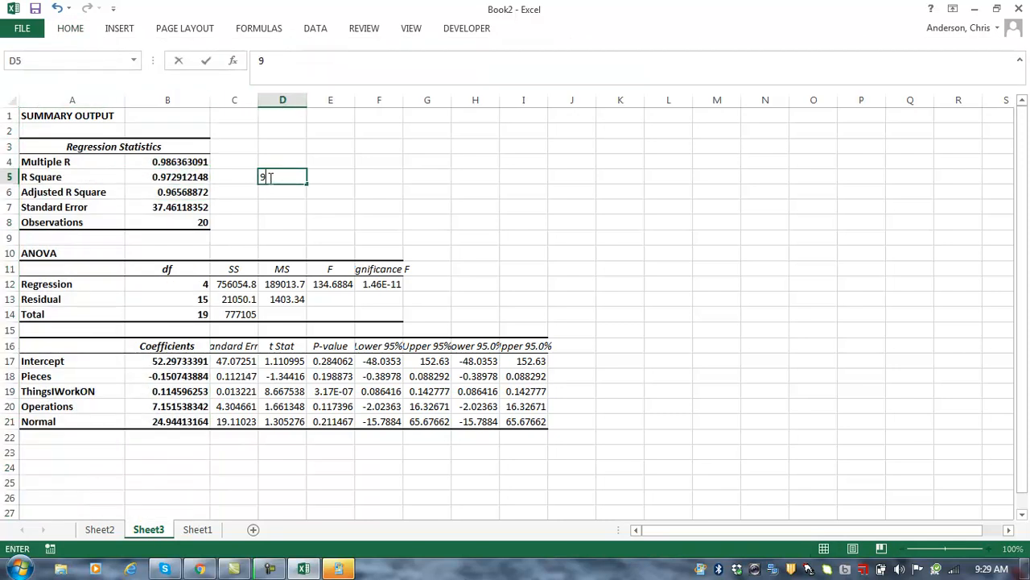
{"action": "type", "text": "7.3% va"}
{"action": "type", "text": "riance"}
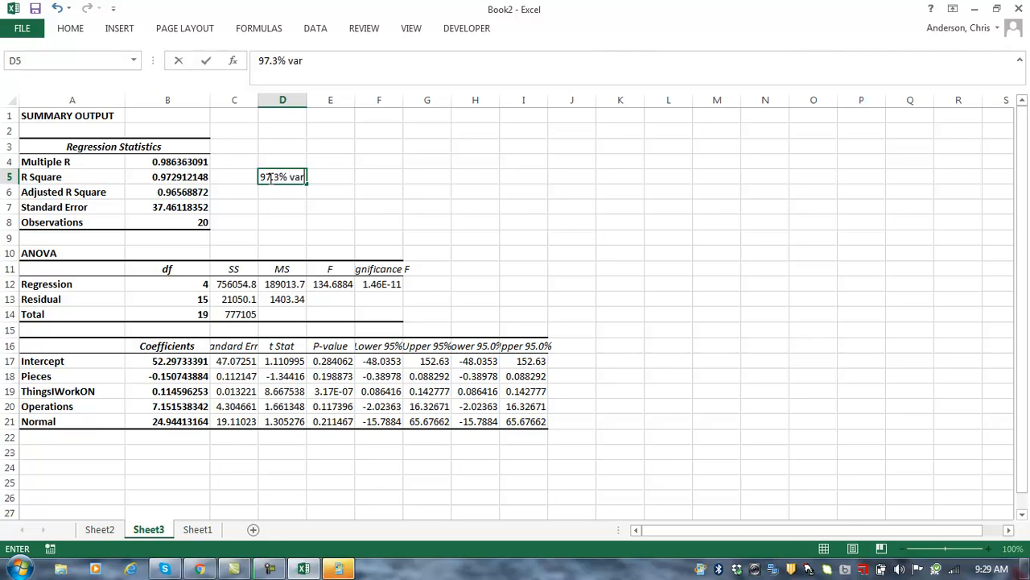
{"action": "key", "text": "Return"}
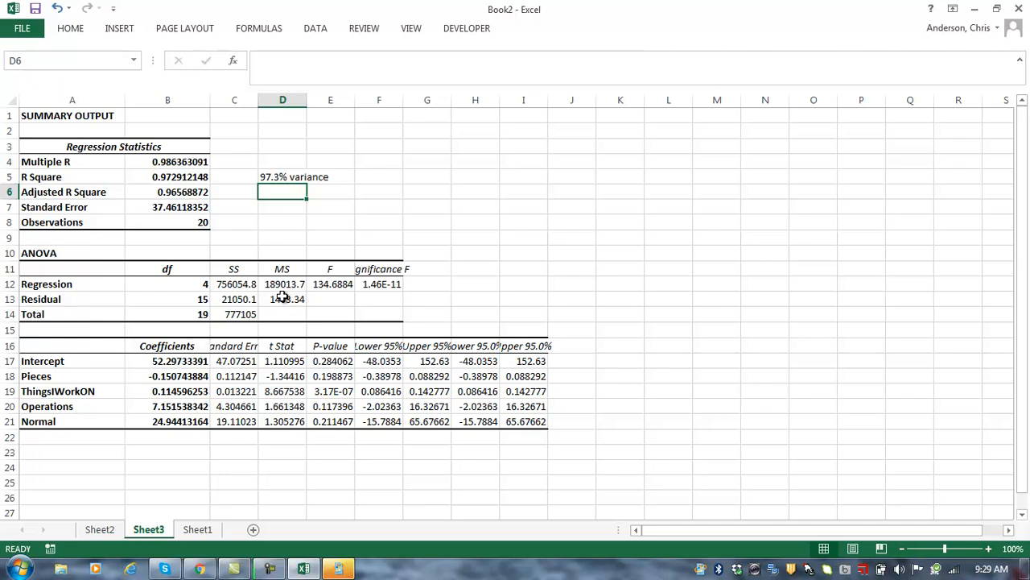
Step: Check the Intercept and Pieces coefficients, then return to Sheet1's data and charts
{"action": "left_click", "coordinate": [174, 364]}
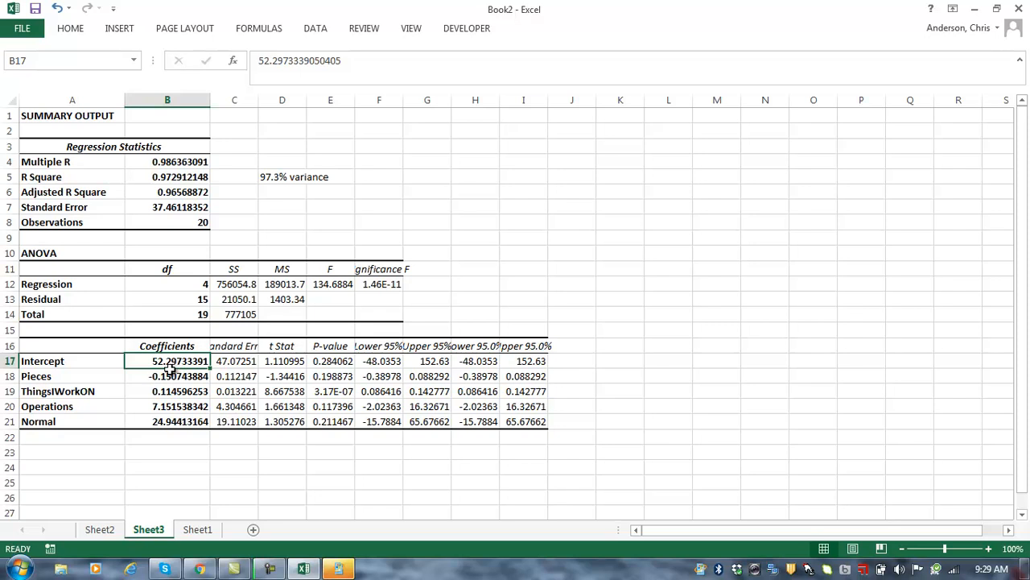
{"action": "left_click", "coordinate": [159, 380]}
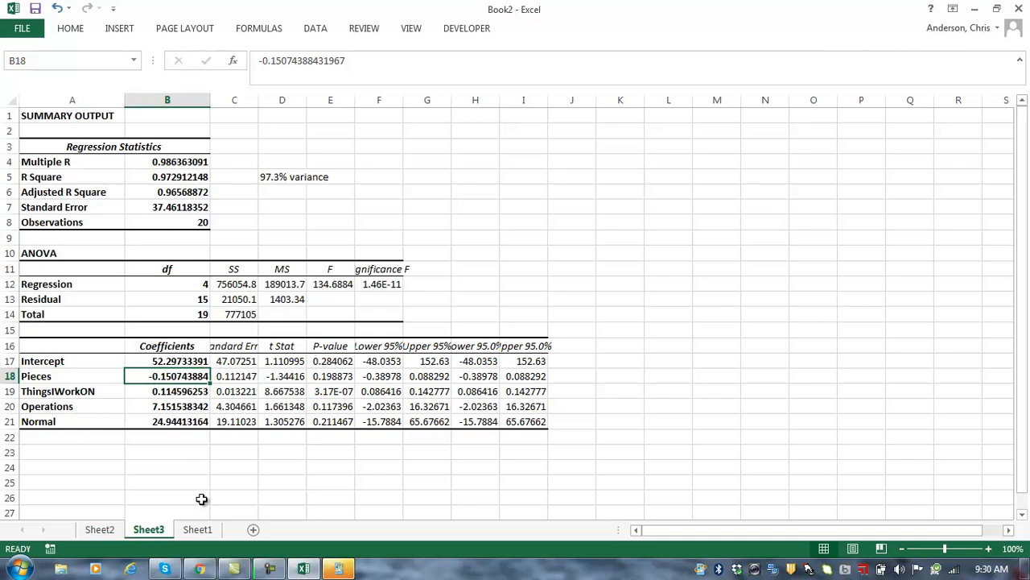
{"action": "left_click", "coordinate": [198, 530]}
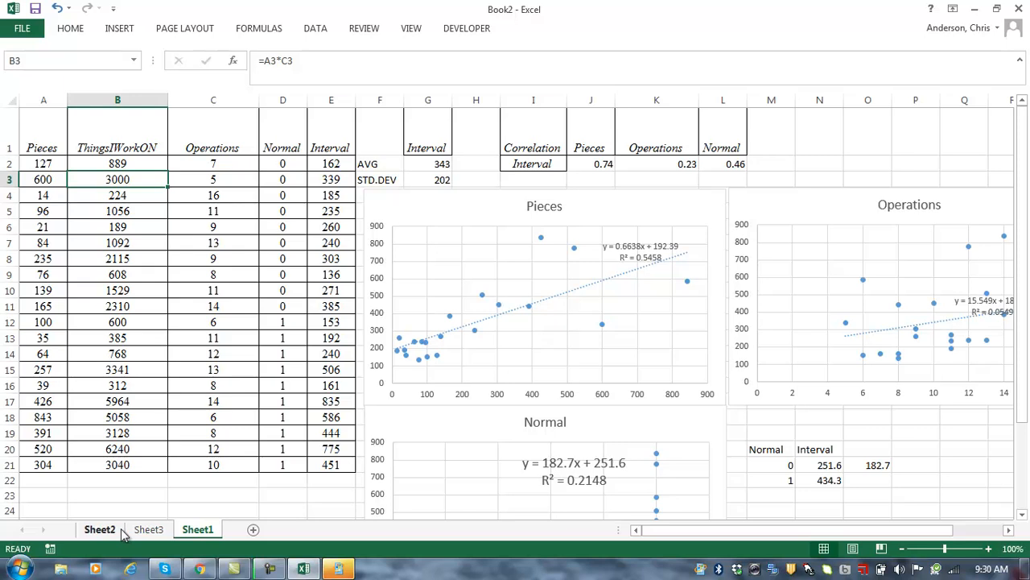
Step: Select the first ThingsIWorkON value in B2 and bring up the Data ribbon tools
{"action": "left_click", "coordinate": [119, 492]}
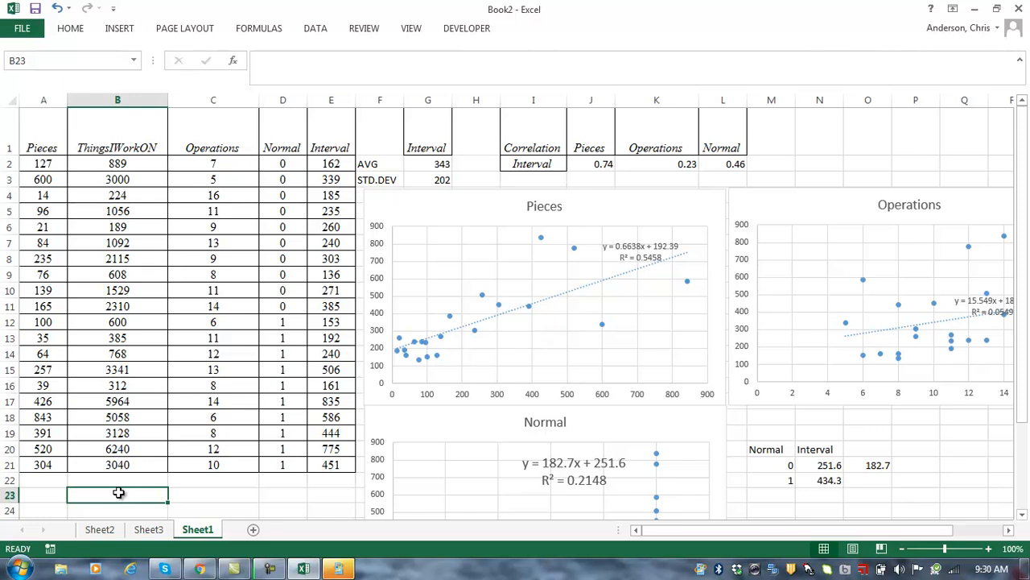
{"action": "left_click", "coordinate": [118, 164]}
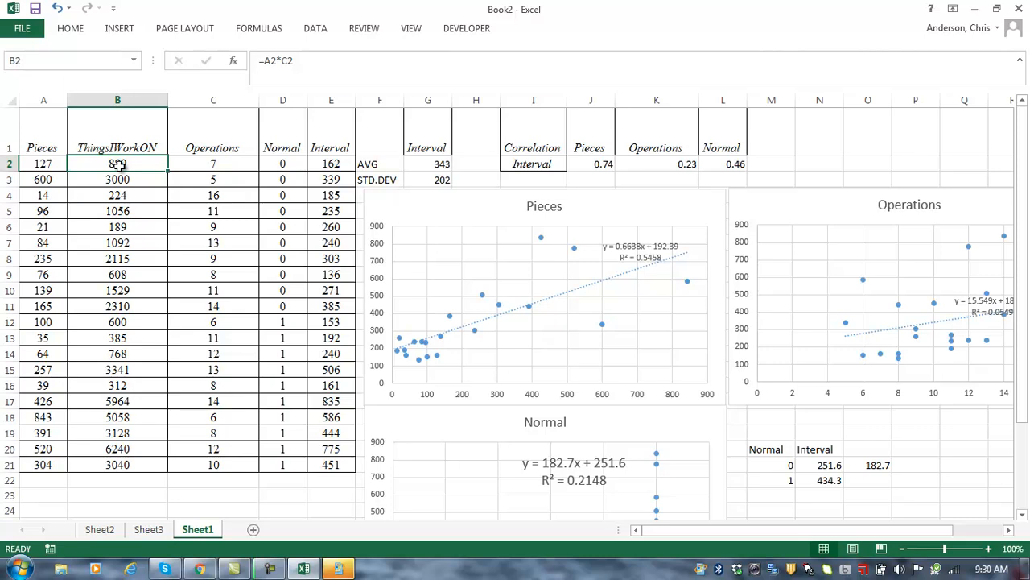
{"action": "left_click", "coordinate": [315, 30]}
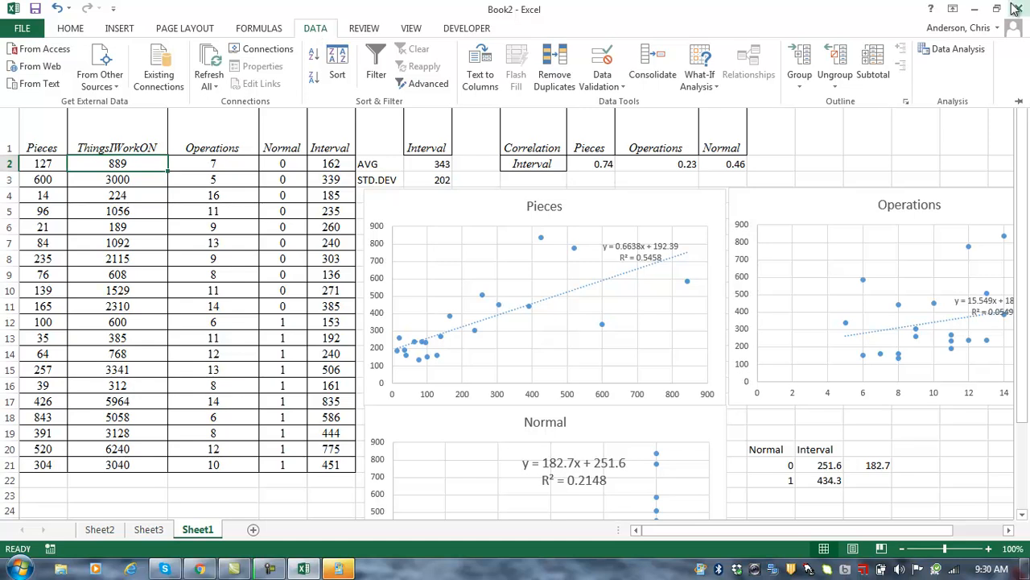
Step: Choose the Correlation tool from the Data Analysis list
{"action": "left_click", "coordinate": [947, 48]}
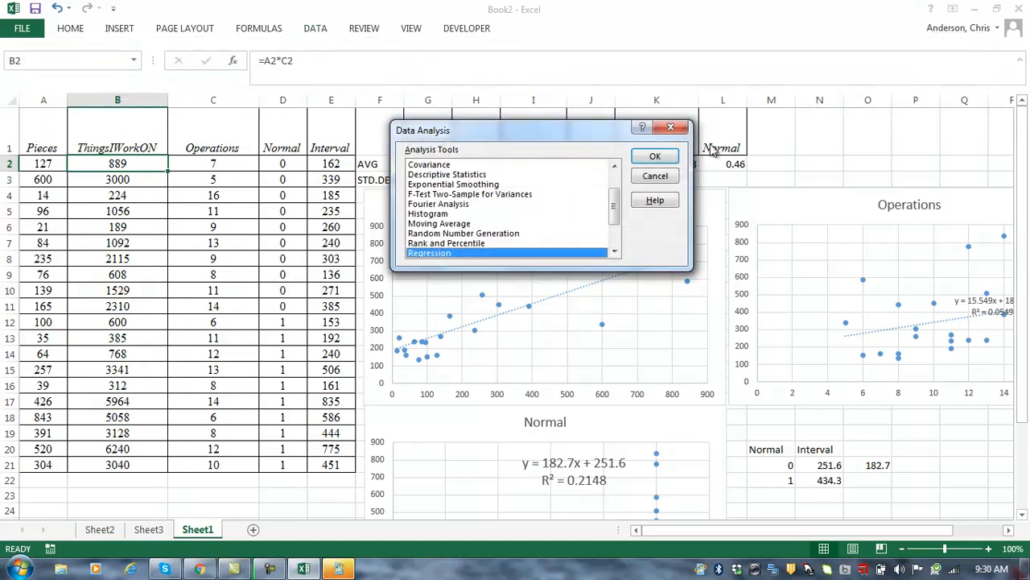
{"action": "left_click", "coordinate": [614, 166]}
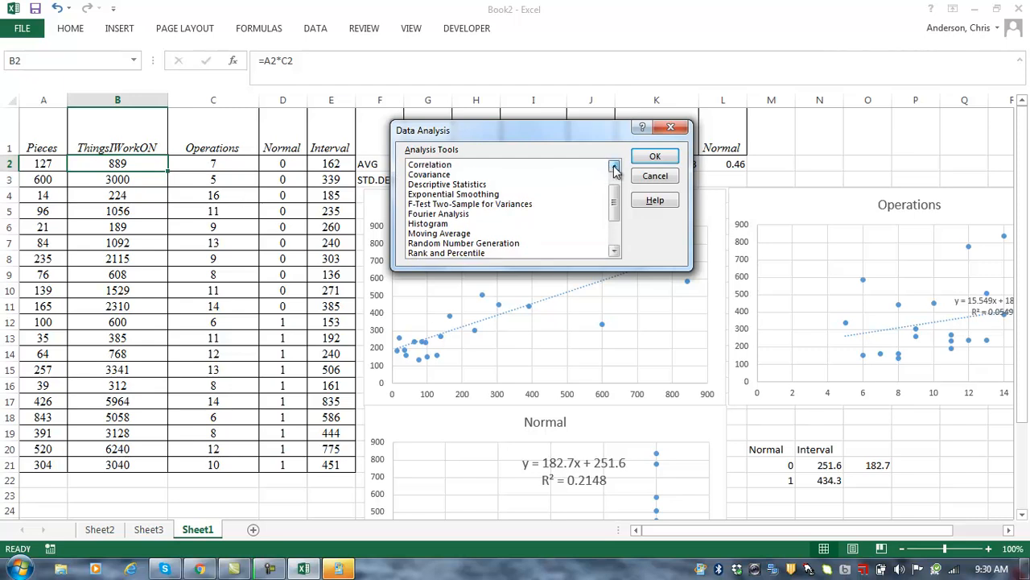
{"action": "double_click", "coordinate": [613, 166]}
{"action": "left_click", "coordinate": [436, 185]}
{"action": "left_click", "coordinate": [655, 157]}
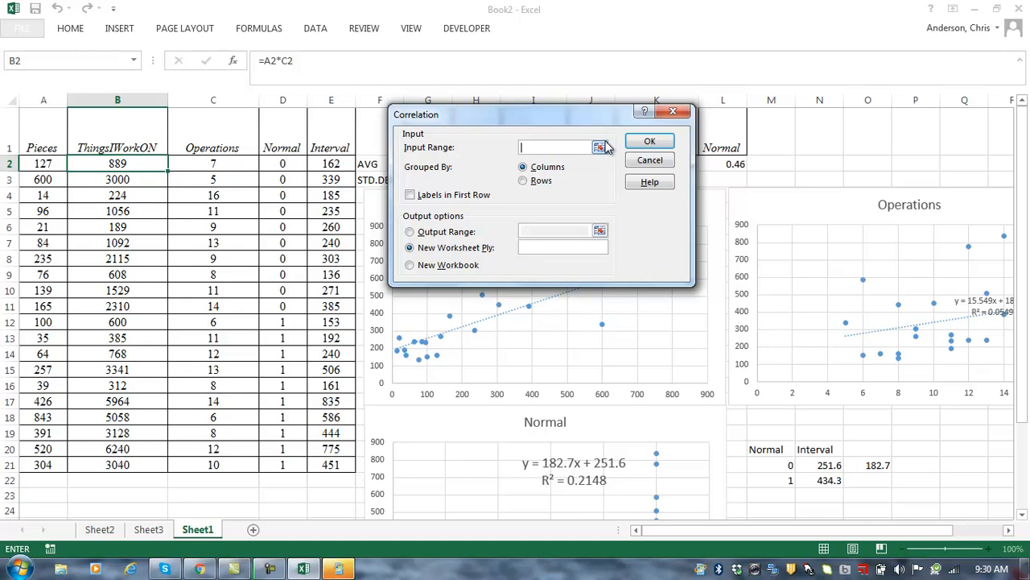
Step: Correlate input range $A$1:$E$21 with first-row labels into a new worksheet
{"action": "left_click", "coordinate": [600, 147]}
{"action": "left_click", "coordinate": [50, 133]}
{"action": "key", "text": "shift+Right"}
{"action": "key", "text": "shift+Right"}
{"action": "key", "text": "shift+Right"}
{"action": "key", "text": "shift+Right"}
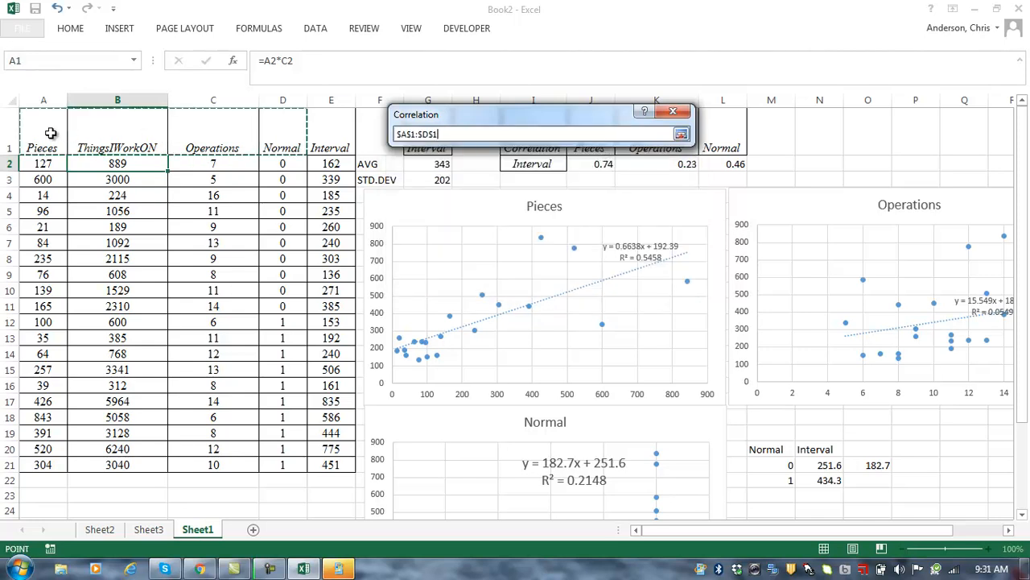
{"action": "key", "text": "ctrl+shift+Down"}
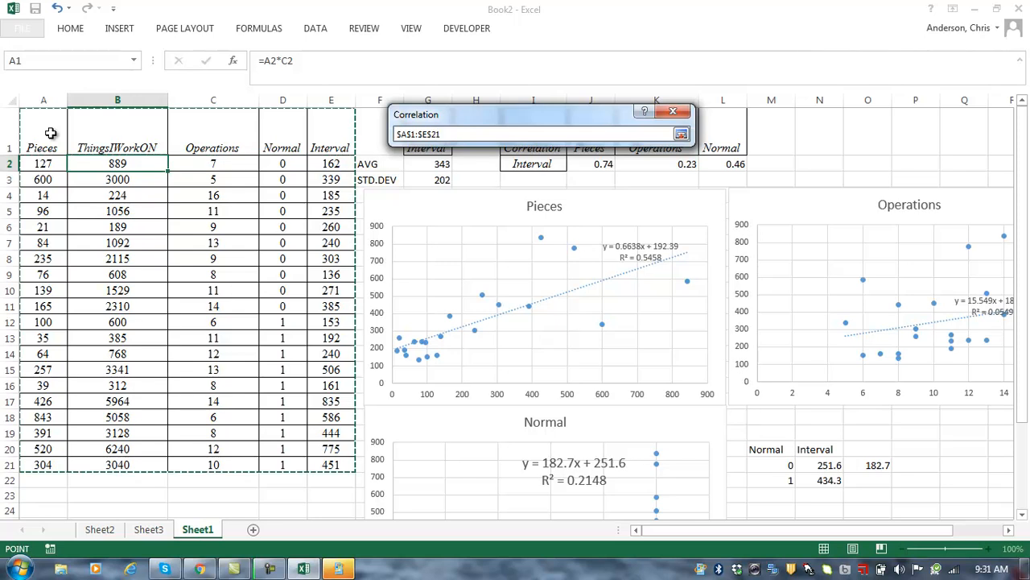
{"action": "key", "text": "Return"}
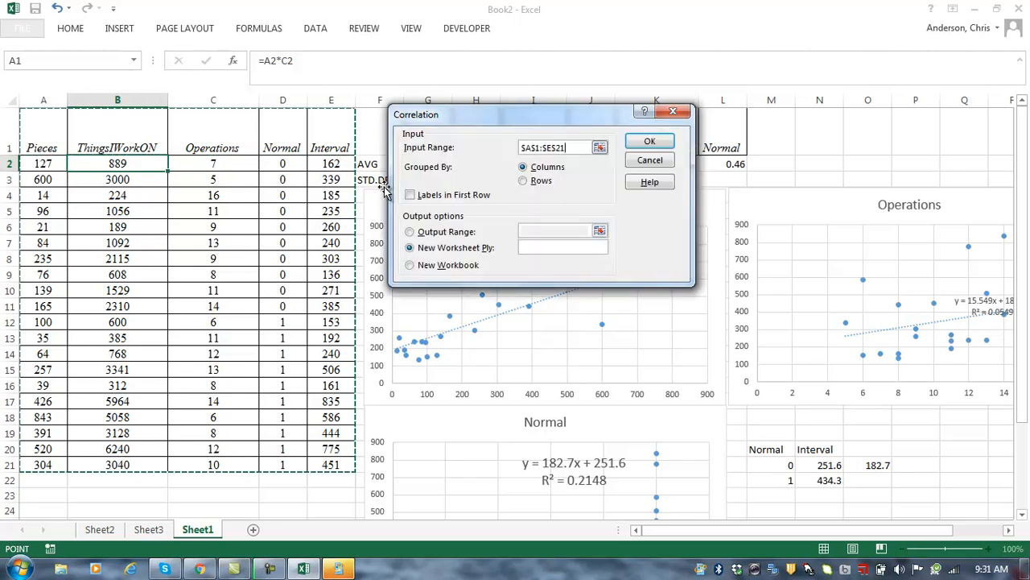
{"action": "left_click", "coordinate": [411, 196]}
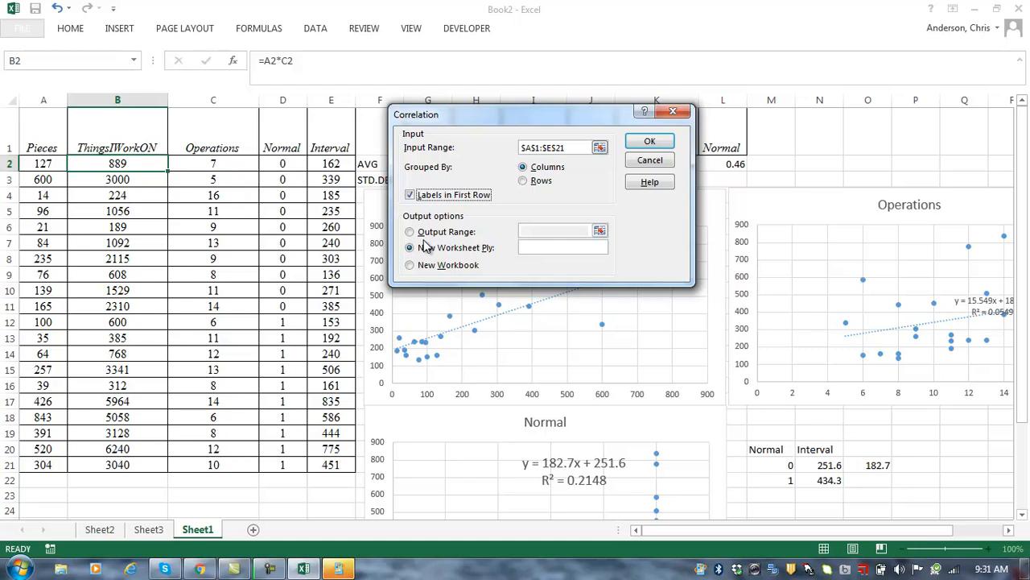
{"action": "left_click", "coordinate": [652, 143]}
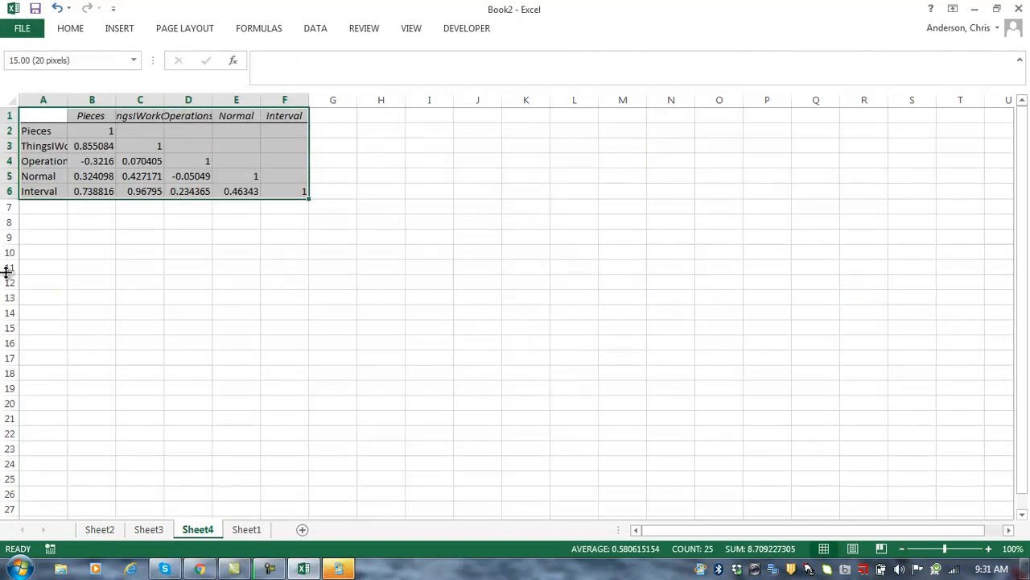
Step: Widen columns A and C of the correlation matrix, undoing the final width change
{"action": "left_click_drag", "start_coordinate": [67, 96], "coordinate": [106, 97]}
{"action": "left_click_drag", "start_coordinate": [203, 98], "coordinate": [294, 102]}
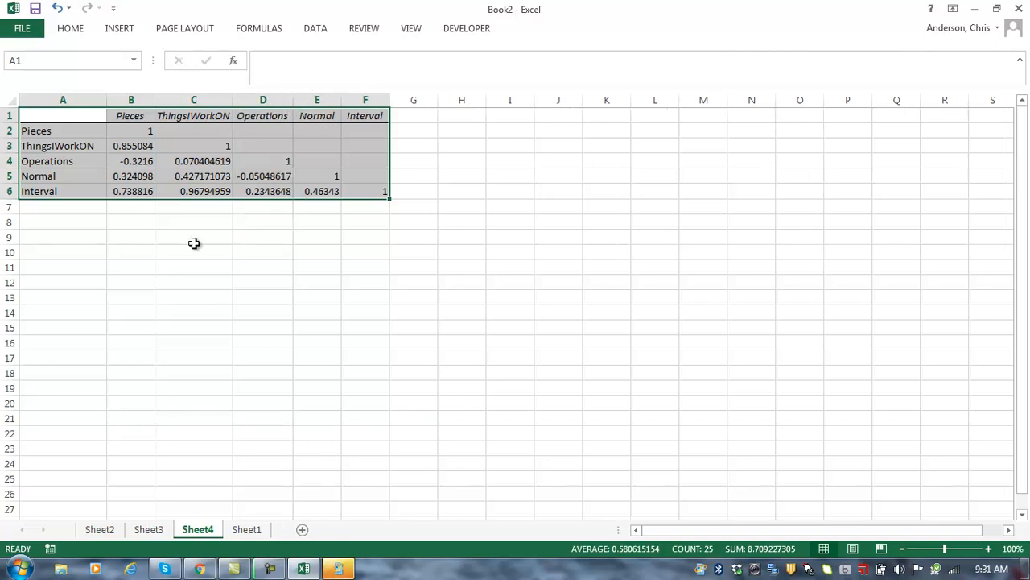
{"action": "left_click", "coordinate": [195, 248]}
{"action": "left_click", "coordinate": [128, 194]}
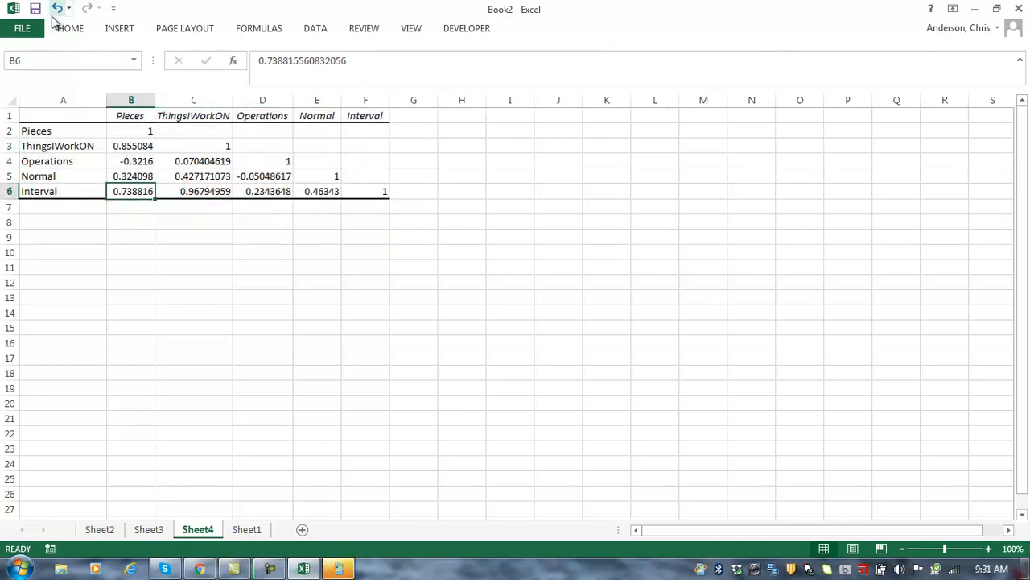
{"action": "left_click", "coordinate": [57, 8]}
Step: Bold the Interval correlations in B6, D6 and E6, and widen the Operations column
{"action": "left_click", "coordinate": [67, 32]}
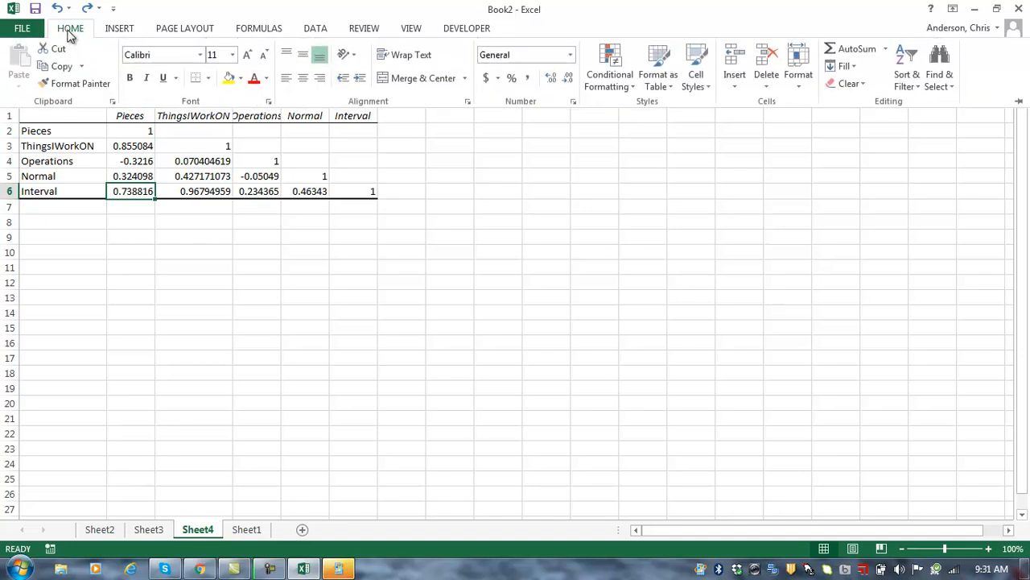
{"action": "left_click", "coordinate": [130, 77]}
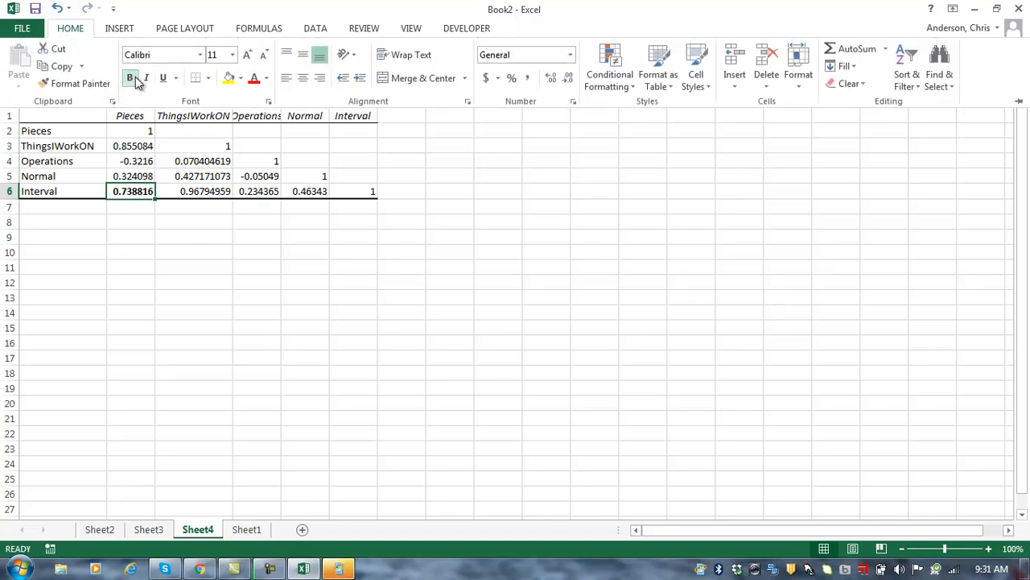
{"action": "left_click", "coordinate": [257, 195]}
{"action": "left_click", "coordinate": [253, 193]}
{"action": "left_click", "coordinate": [70, 33]}
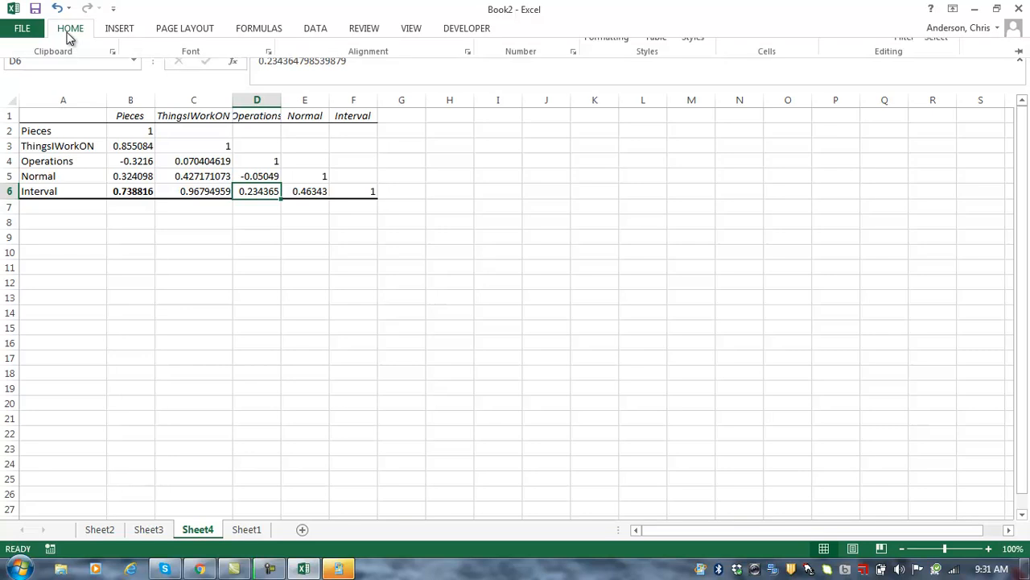
{"action": "left_click", "coordinate": [130, 78]}
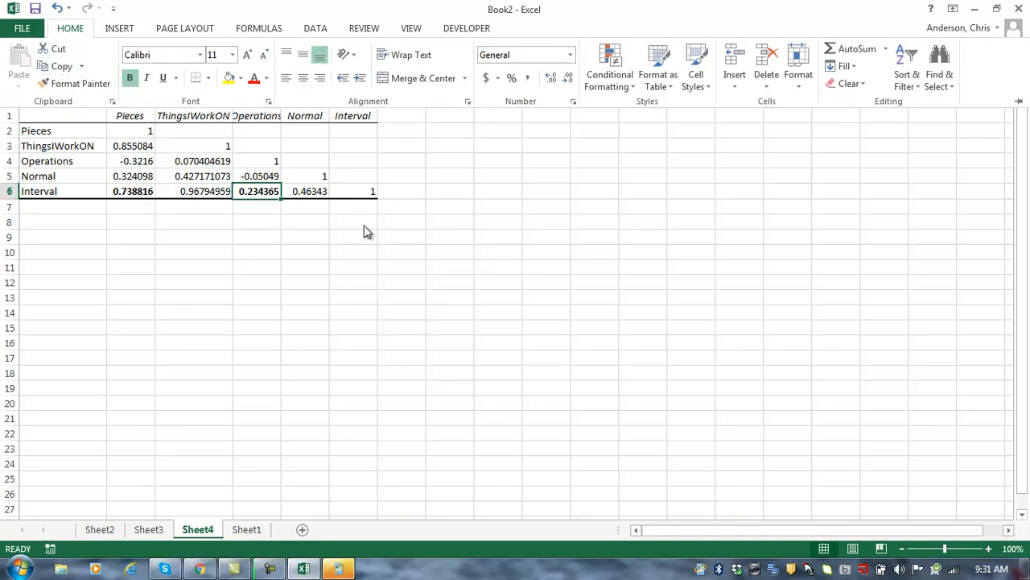
{"action": "left_click", "coordinate": [314, 197]}
{"action": "left_click", "coordinate": [302, 188]}
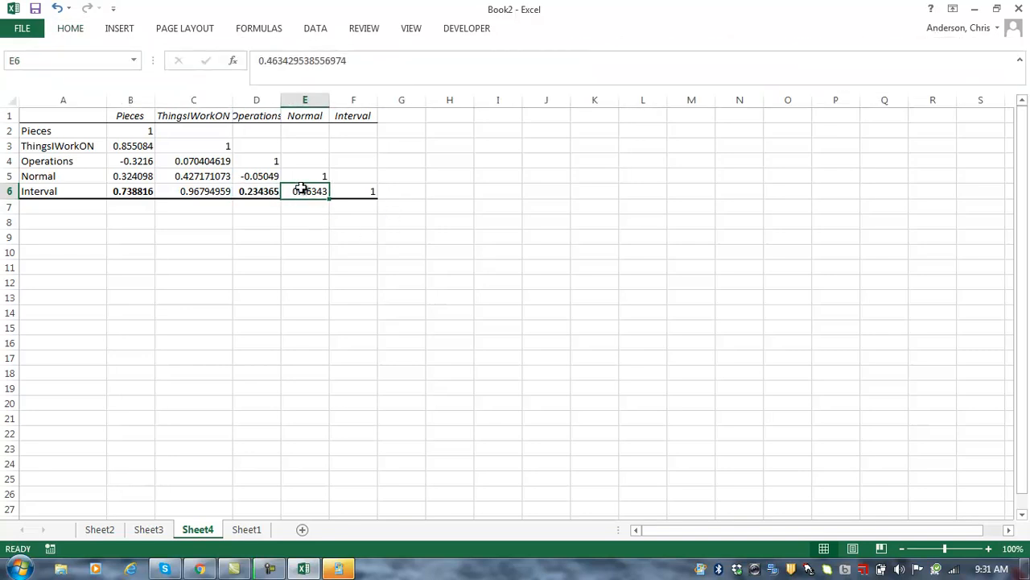
{"action": "left_click", "coordinate": [70, 30]}
{"action": "left_click", "coordinate": [130, 77]}
{"action": "left_click", "coordinate": [184, 226]}
{"action": "left_click", "coordinate": [209, 239]}
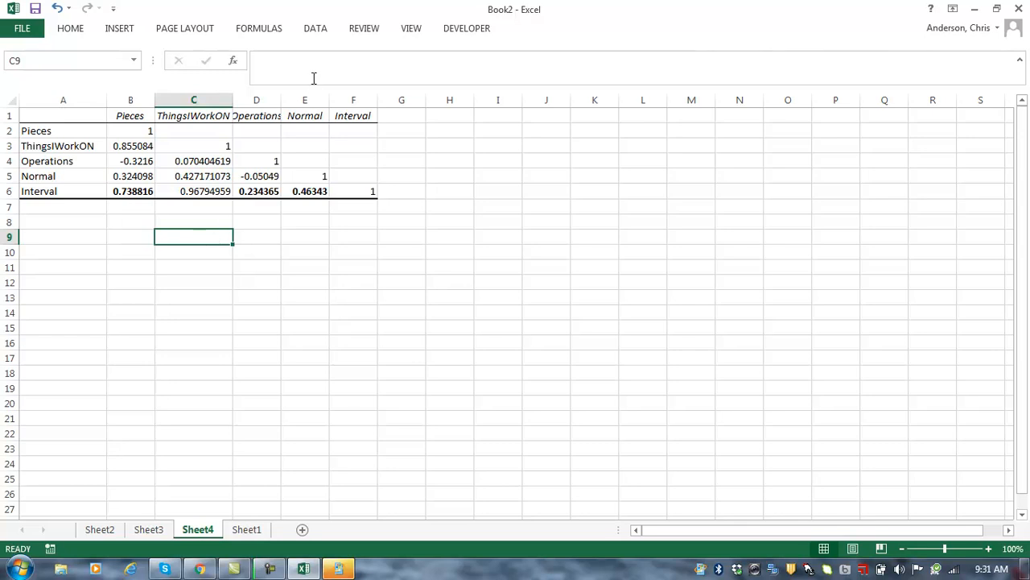
{"action": "left_click_drag", "start_coordinate": [280, 100], "coordinate": [294, 100]}
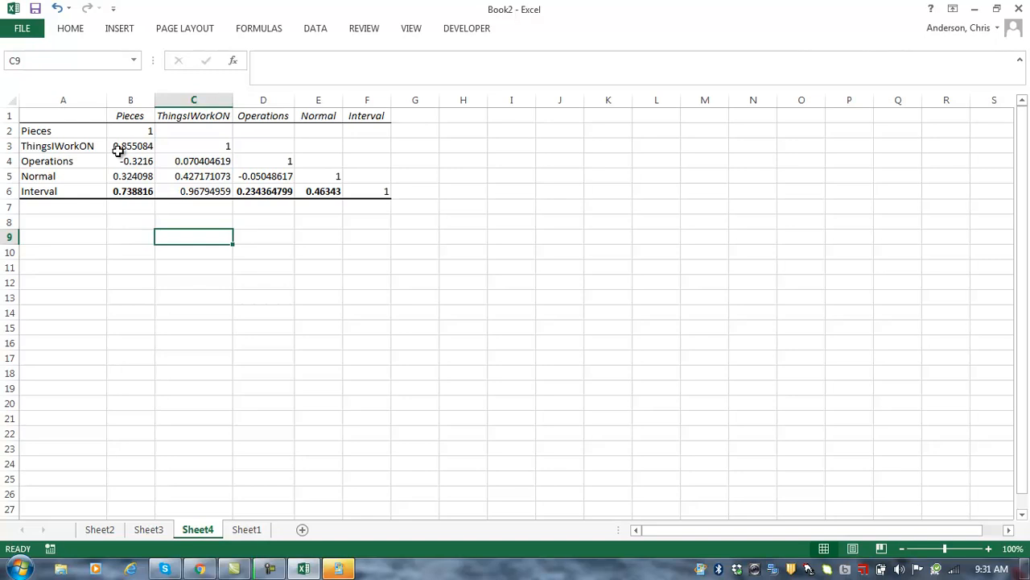
Step: Set the C6 (0.9679496) and B3 (0.855) correlations to 14-point font
{"action": "left_click", "coordinate": [195, 195]}
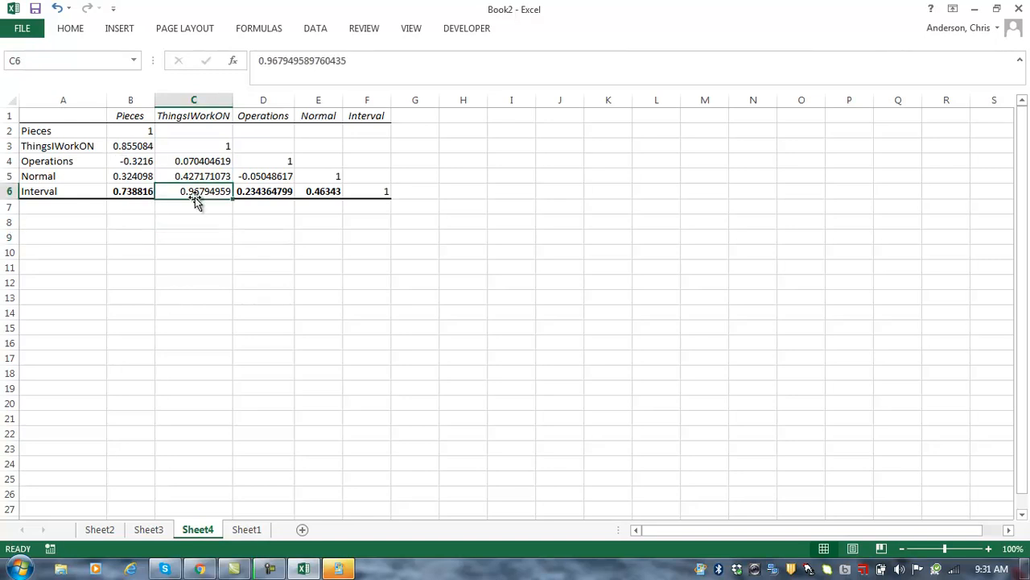
{"action": "left_click", "coordinate": [70, 32]}
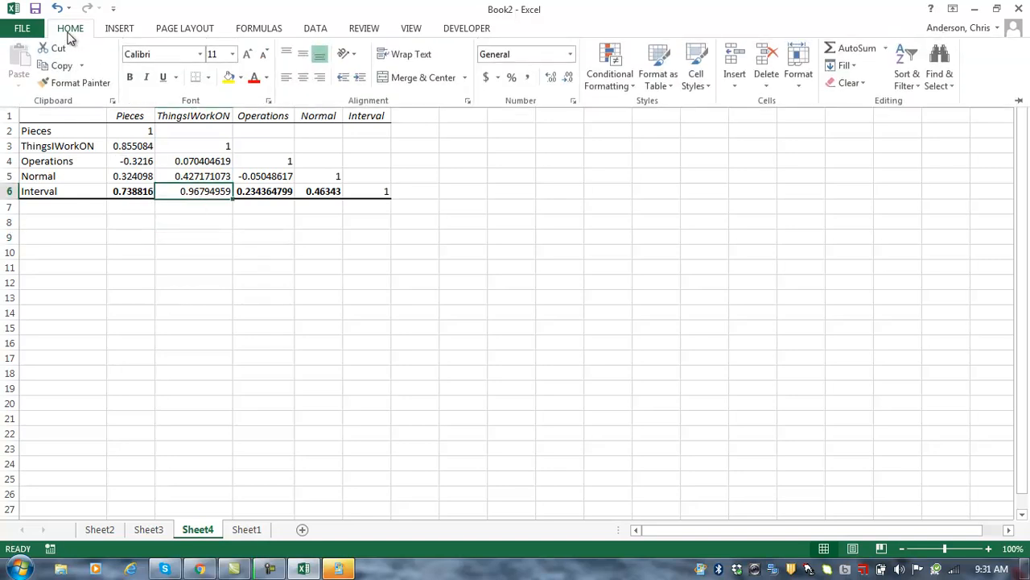
{"action": "left_click", "coordinate": [231, 55]}
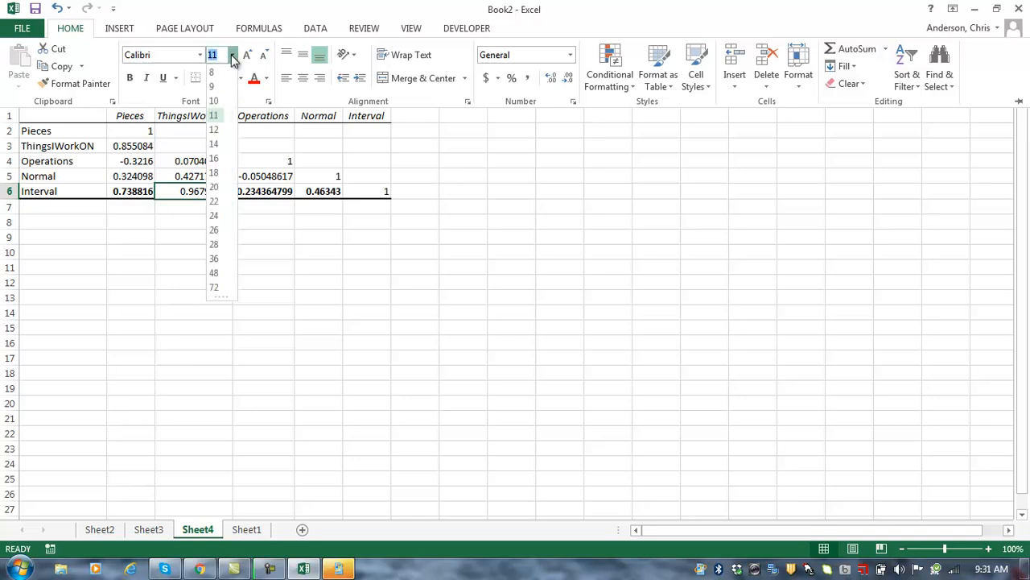
{"action": "left_click", "coordinate": [220, 145]}
{"action": "left_click", "coordinate": [193, 227]}
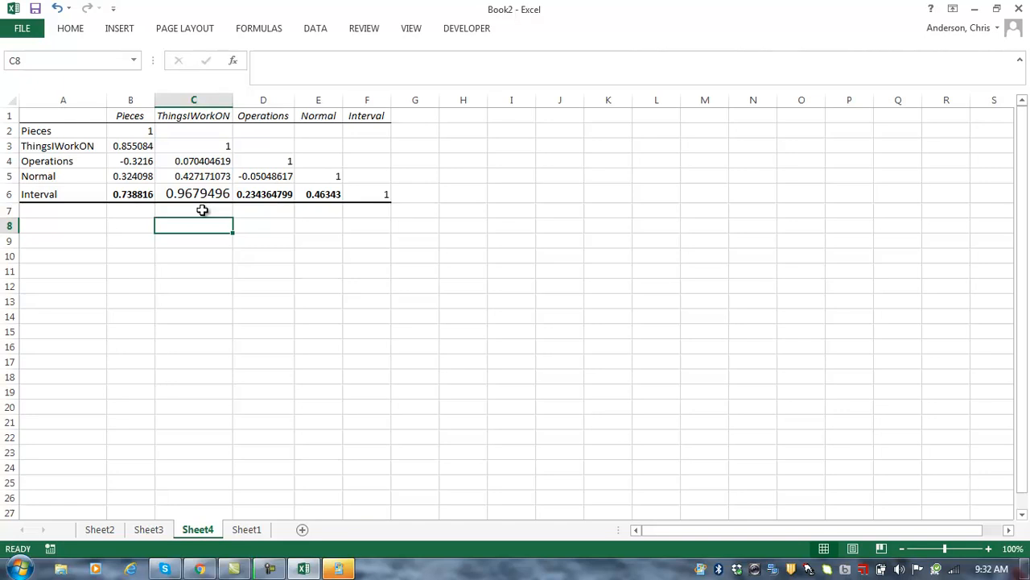
{"action": "left_click", "coordinate": [131, 145]}
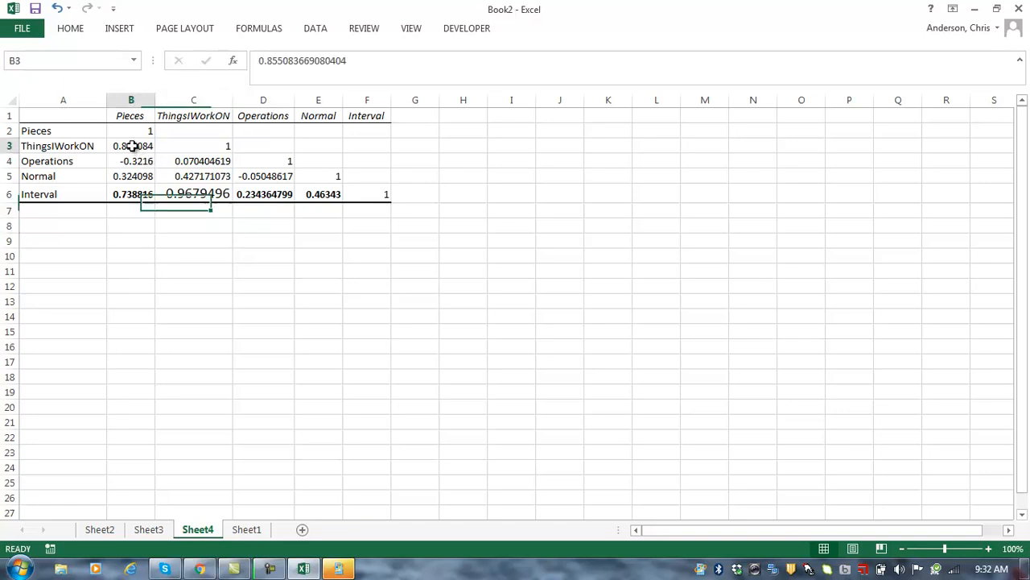
{"action": "left_click", "coordinate": [73, 29]}
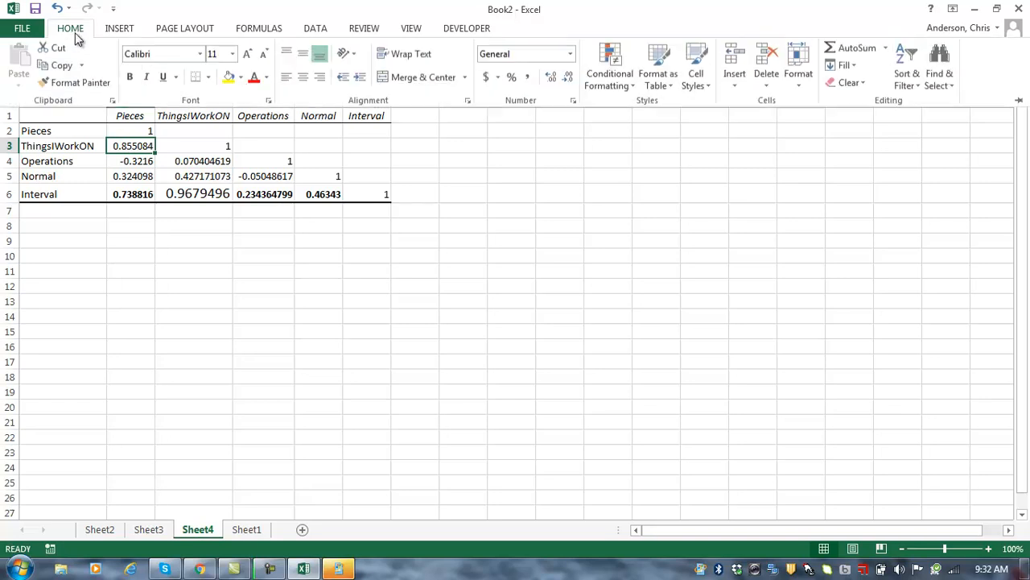
{"action": "left_click", "coordinate": [232, 56]}
{"action": "left_click", "coordinate": [215, 143]}
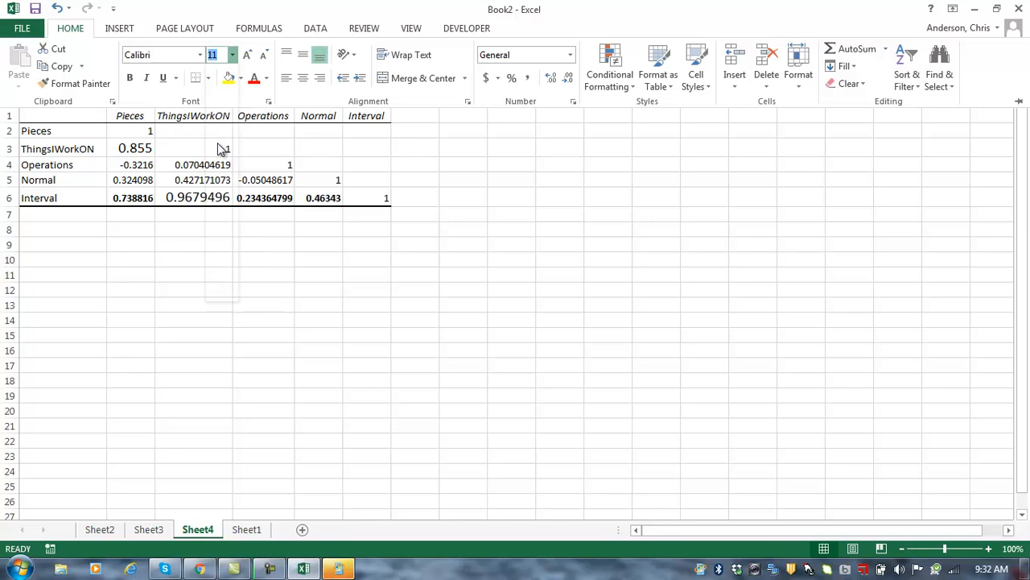
{"action": "left_click", "coordinate": [166, 245]}
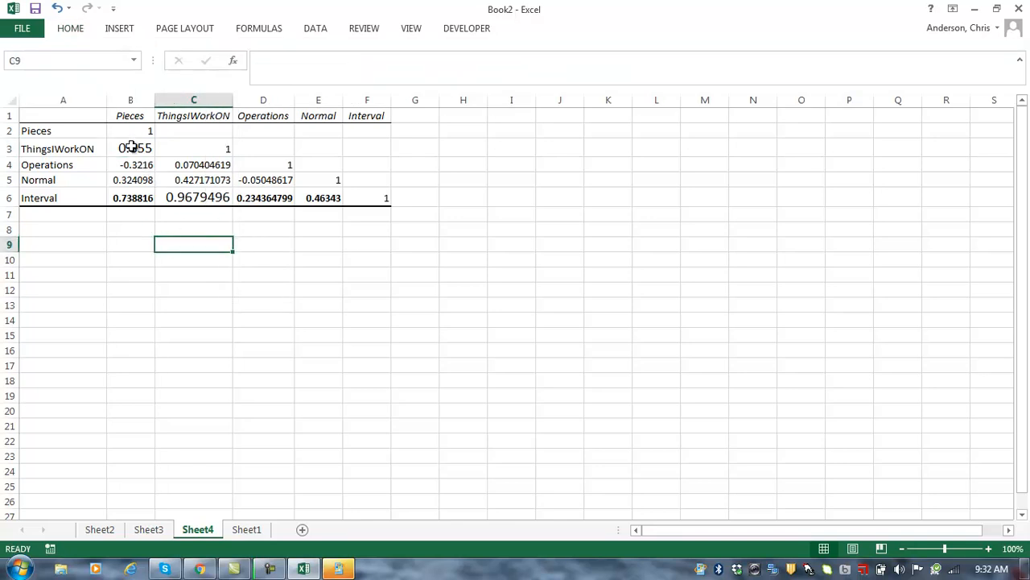
{"action": "left_click", "coordinate": [131, 115]}
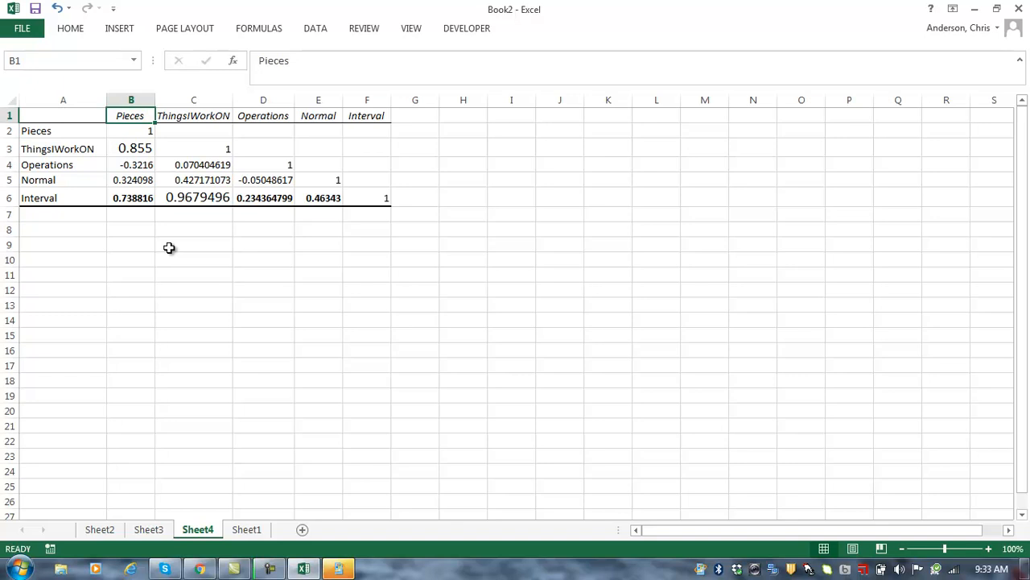
Step: Review the Sheet4 correlations, including 0.855 and Interval versus Pieces and ThingsIWorkON, then return to Sheet1
{"action": "left_click", "coordinate": [133, 148]}
{"action": "left_click", "coordinate": [133, 115]}
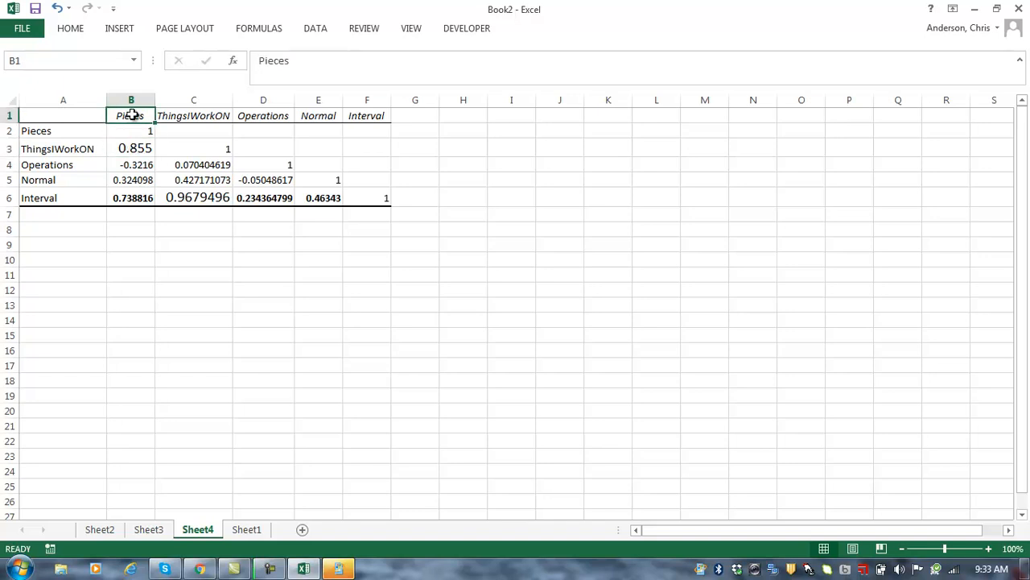
{"action": "left_click", "coordinate": [63, 146]}
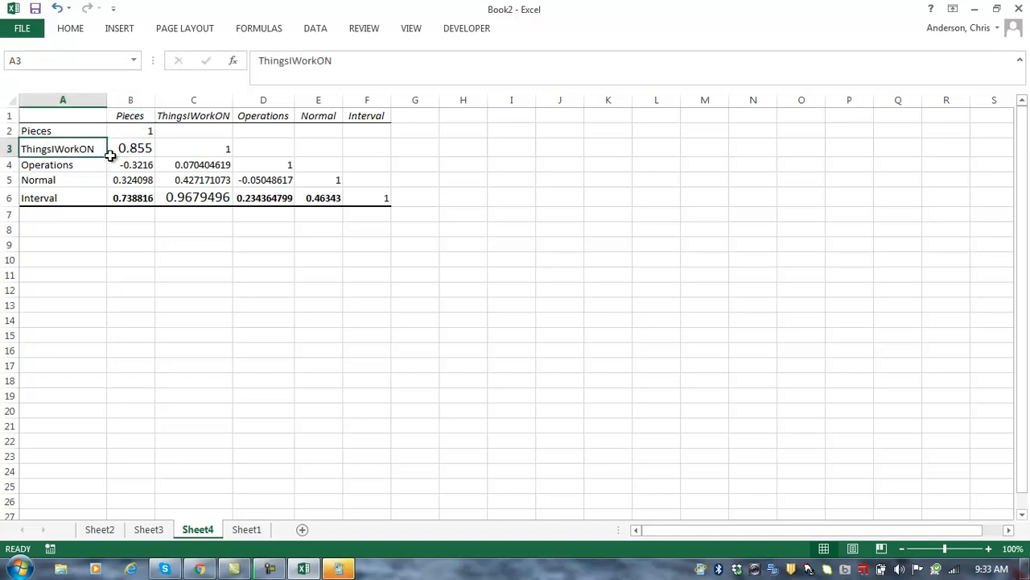
{"action": "left_click", "coordinate": [142, 118]}
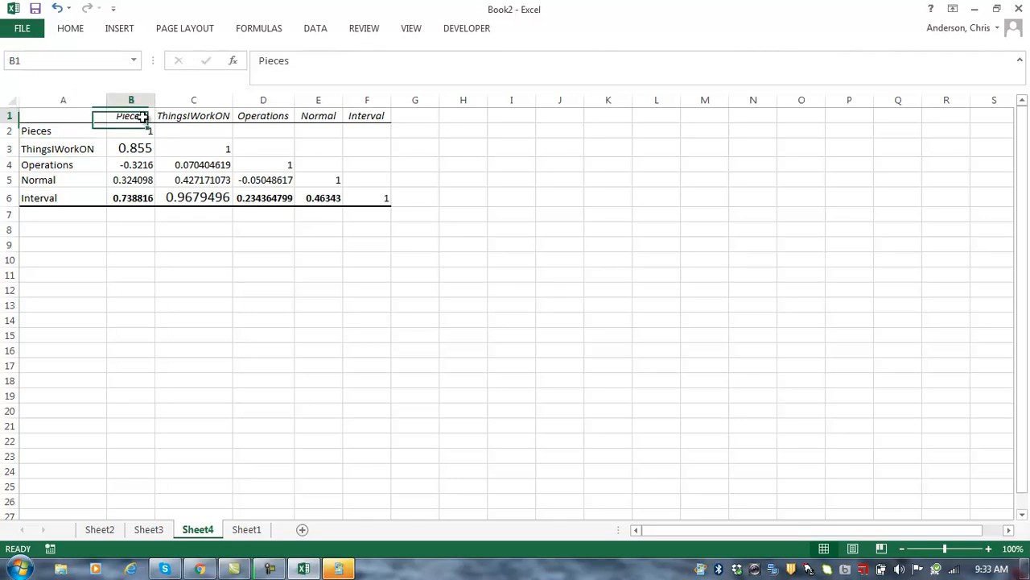
{"action": "left_click", "coordinate": [131, 198]}
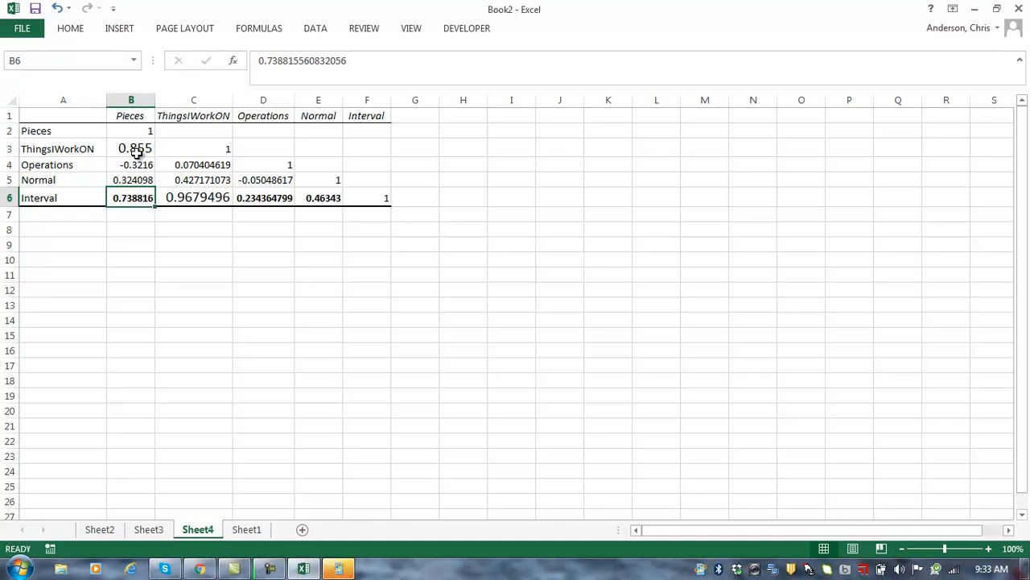
{"action": "left_click", "coordinate": [196, 201]}
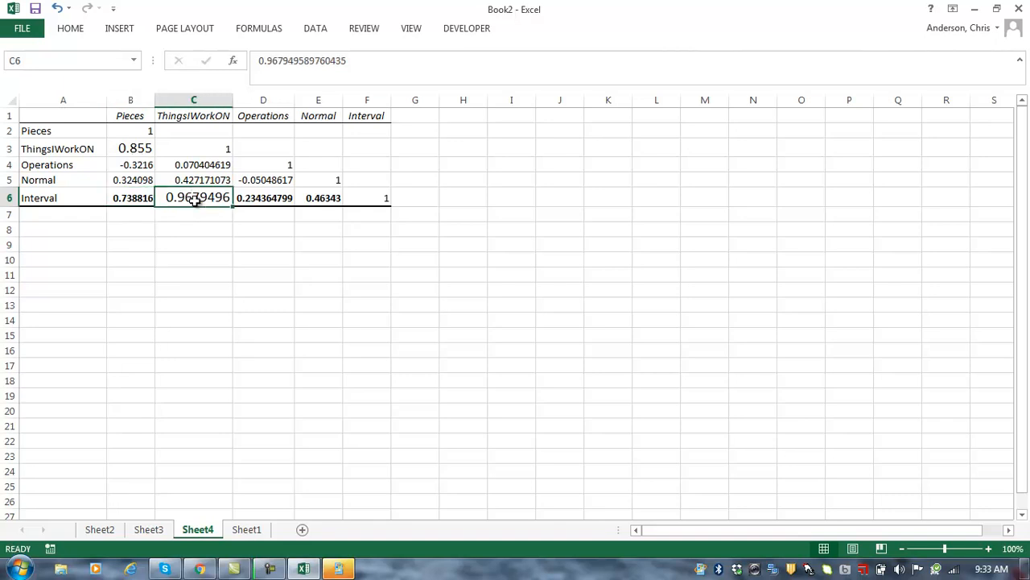
{"action": "left_click", "coordinate": [132, 201]}
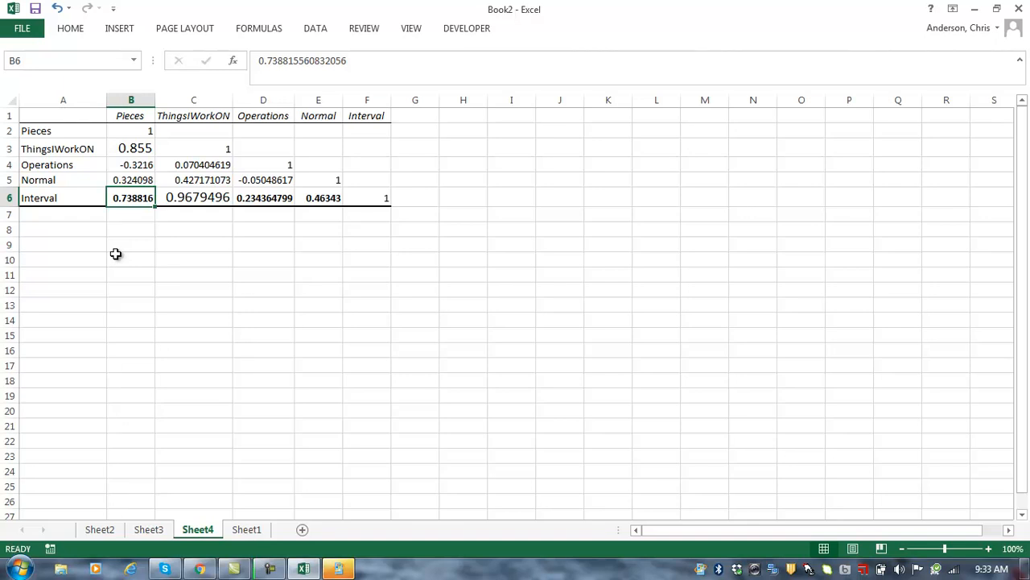
{"action": "left_click", "coordinate": [211, 165]}
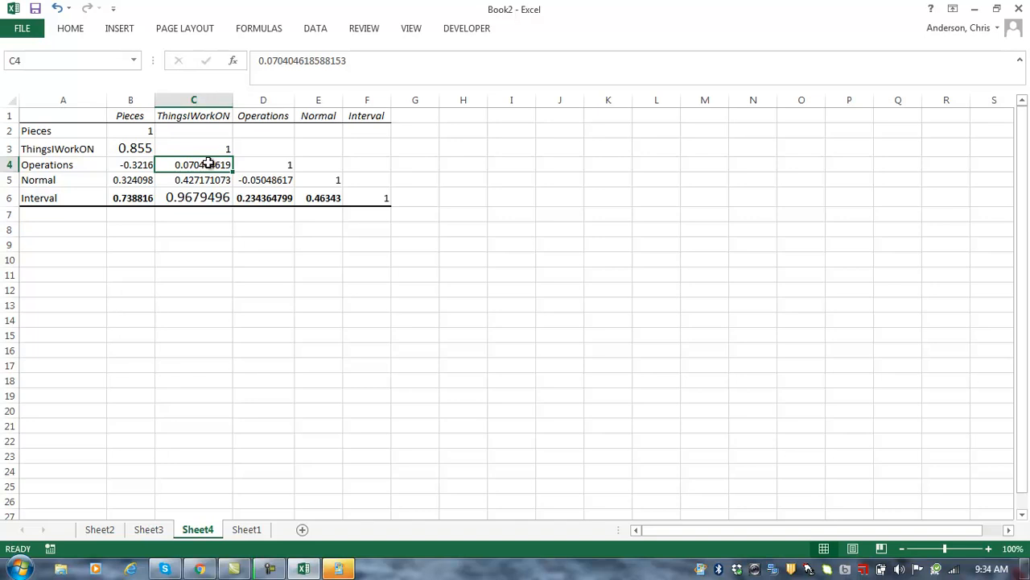
{"action": "left_click", "coordinate": [185, 201]}
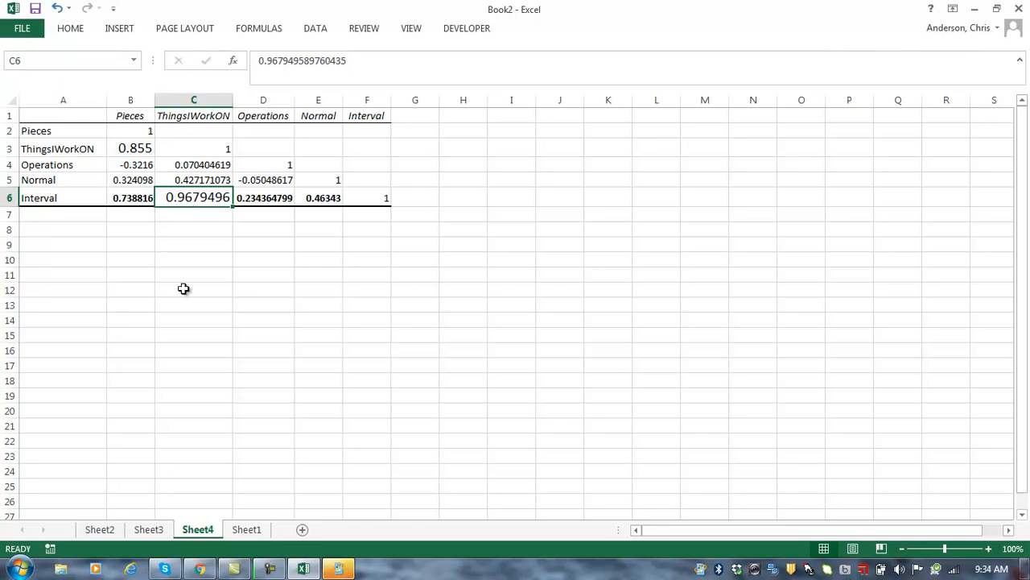
{"action": "left_click", "coordinate": [233, 536]}
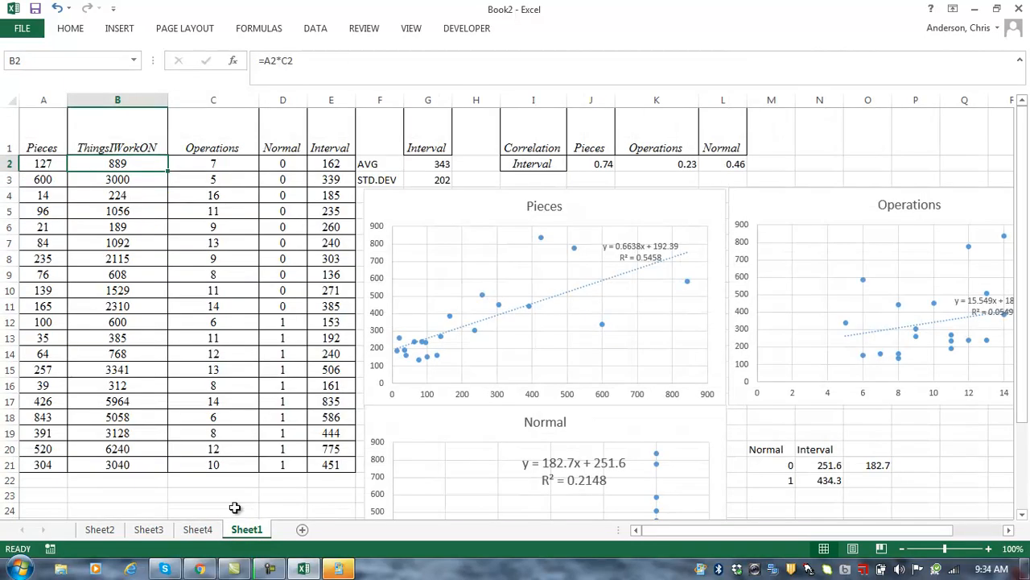
Step: Choose the Regression tool from Data Analysis
{"action": "left_click", "coordinate": [309, 28]}
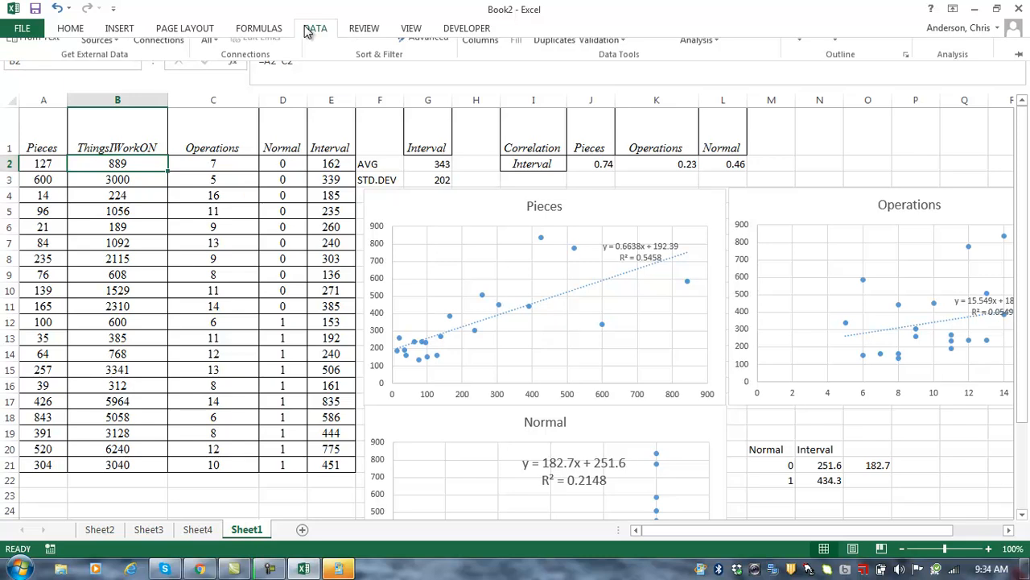
{"action": "left_click", "coordinate": [950, 55]}
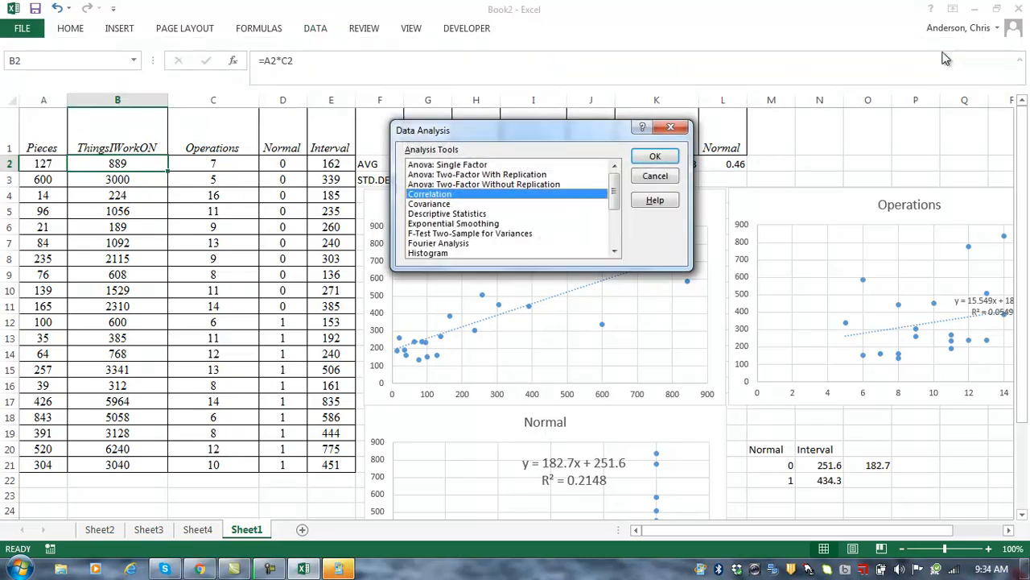
{"action": "left_click", "coordinate": [614, 252]}
{"action": "left_click", "coordinate": [614, 252]}
{"action": "left_click", "coordinate": [614, 252]}
{"action": "left_click", "coordinate": [614, 252]}
{"action": "left_click", "coordinate": [470, 254]}
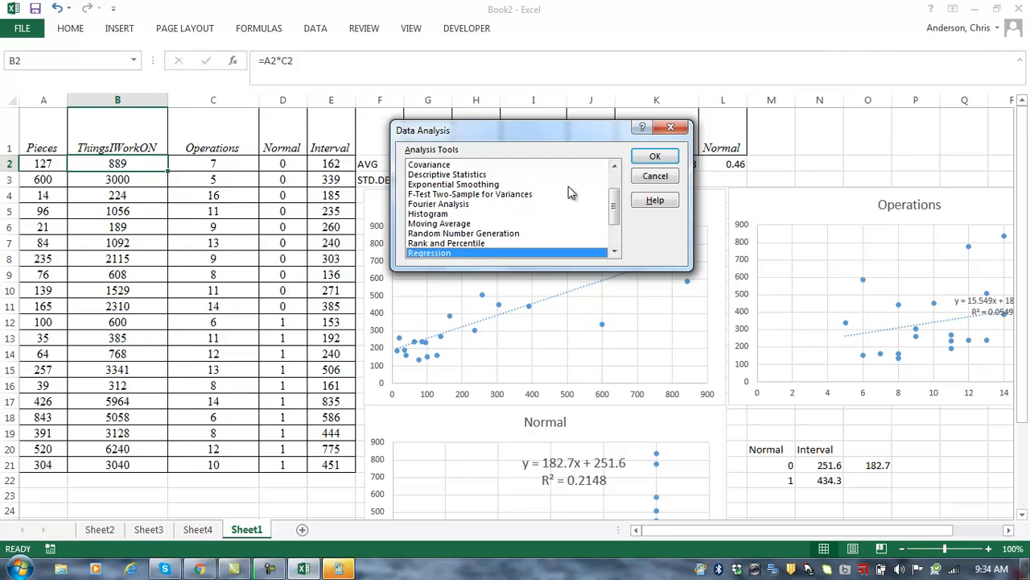
{"action": "left_click", "coordinate": [654, 157]}
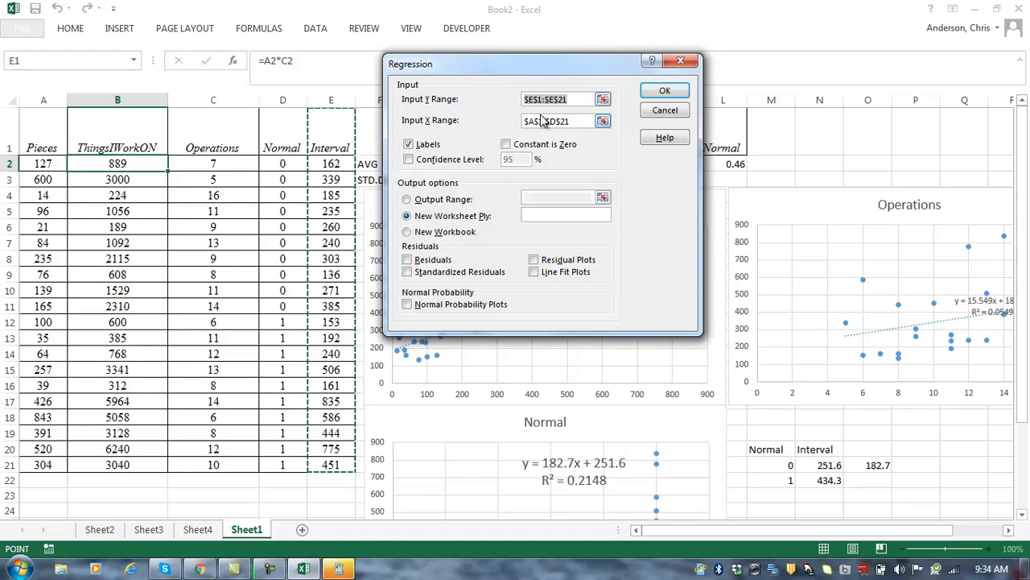
Step: Regress Interval ($E$1:$E$21) on $B$1:$D$21 with labels, output to a new worksheet
{"action": "left_click", "coordinate": [603, 122]}
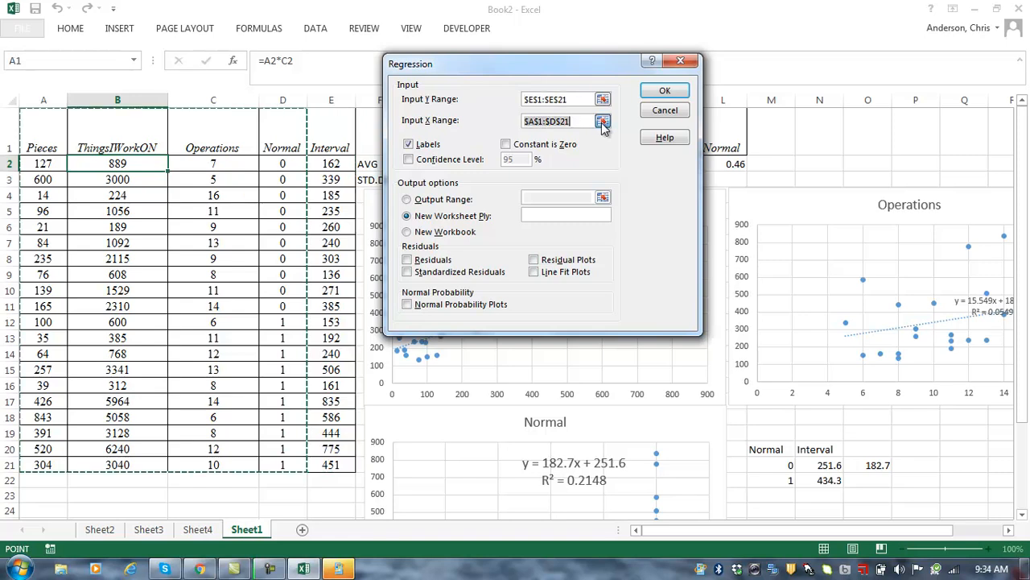
{"action": "left_click", "coordinate": [603, 122]}
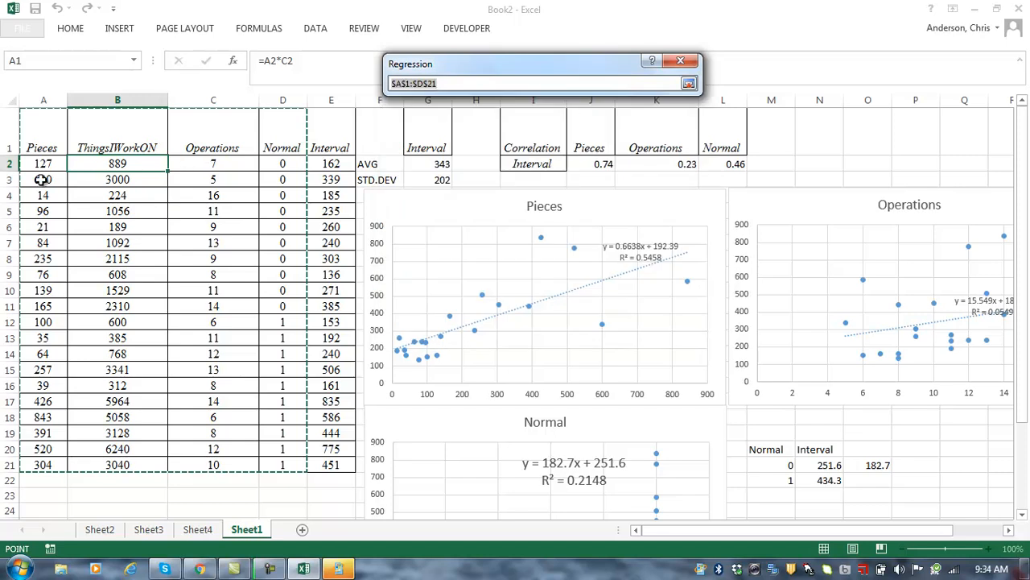
{"action": "left_click", "coordinate": [102, 132]}
{"action": "key", "text": "shift+Right"}
{"action": "key", "text": "shift+Right"}
{"action": "key", "text": "ctrl+shift+Down"}
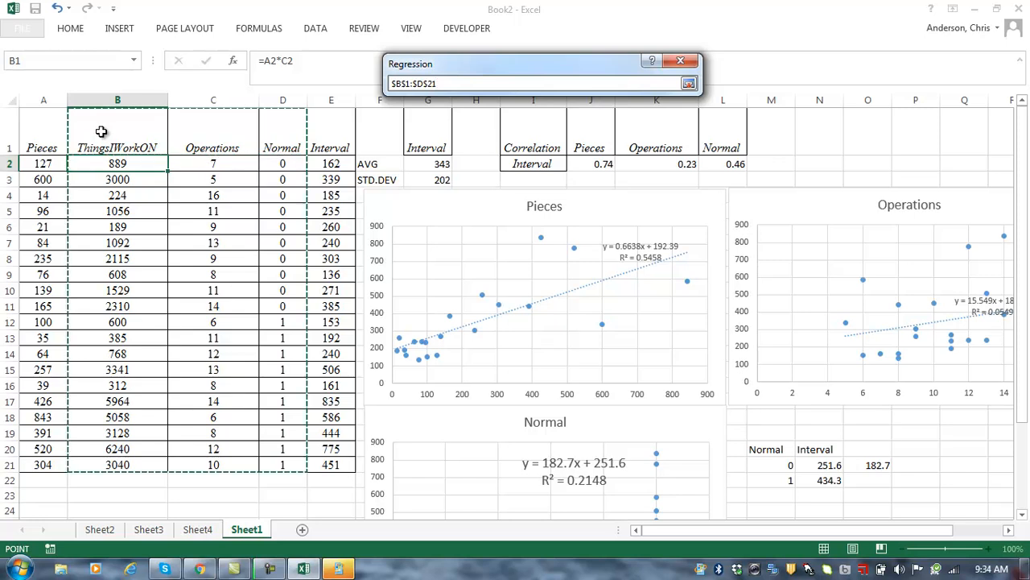
{"action": "key", "text": "Return"}
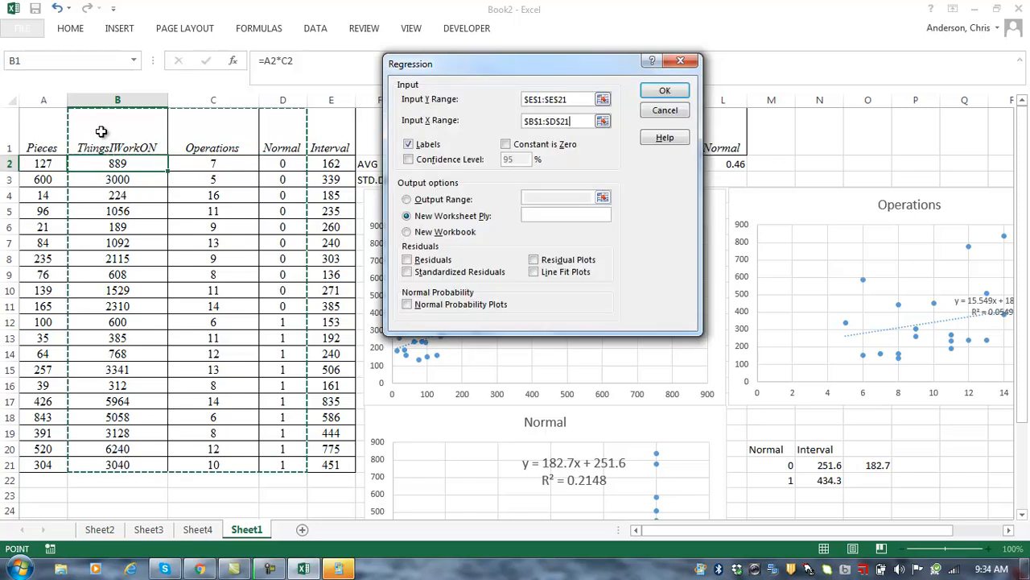
{"action": "left_click", "coordinate": [646, 91]}
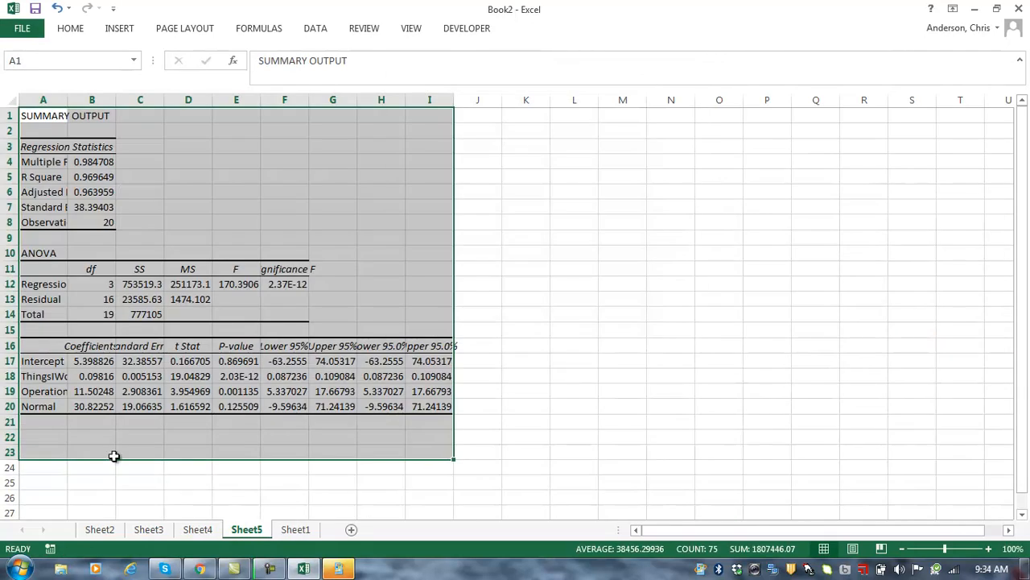
Step: Widen column A and set the R Square value in B5 to 14-point font
{"action": "left_click", "coordinate": [113, 456]}
{"action": "left_click_drag", "start_coordinate": [69, 99], "coordinate": [191, 100]}
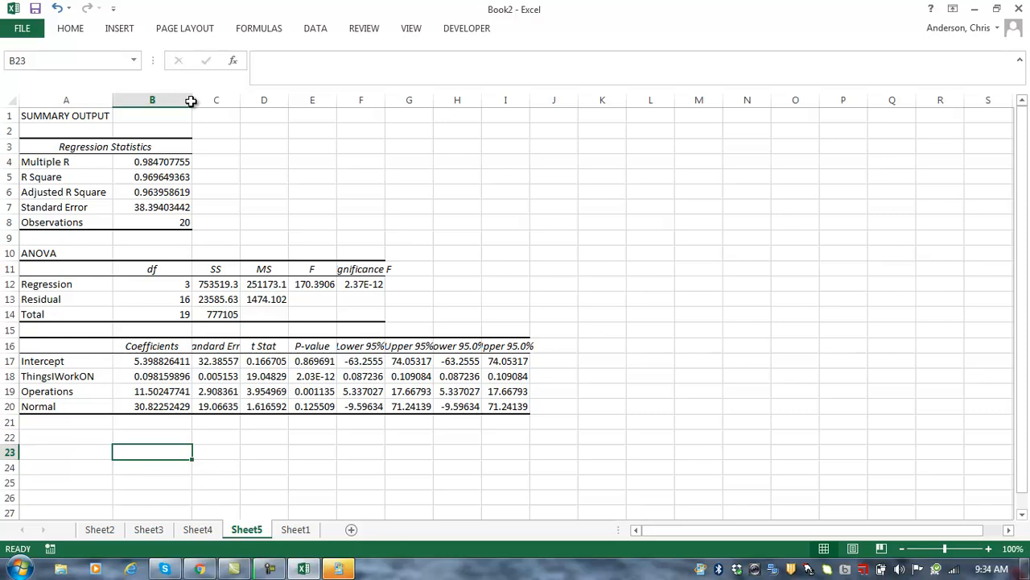
{"action": "left_click", "coordinate": [176, 179]}
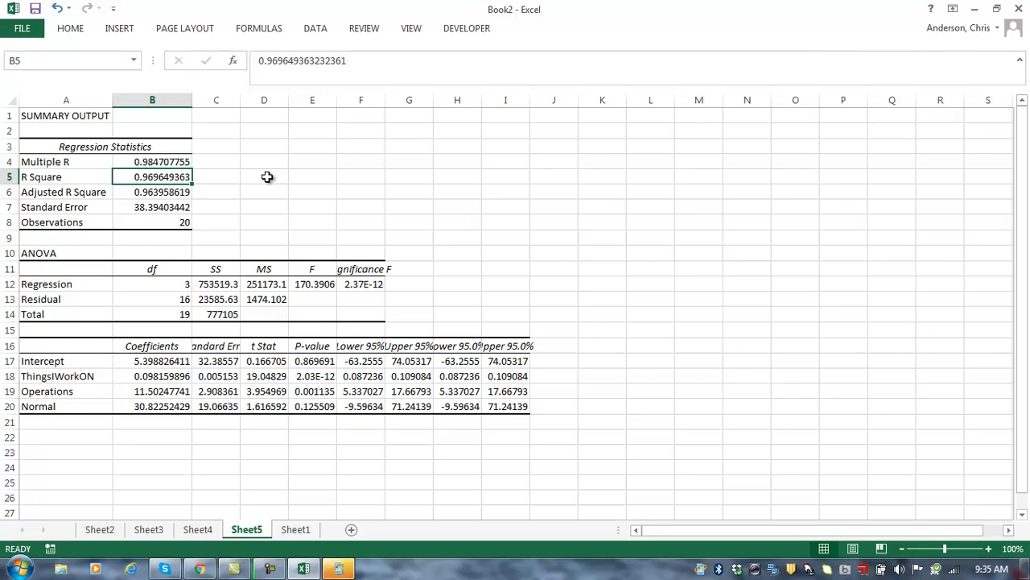
{"action": "left_click", "coordinate": [68, 30]}
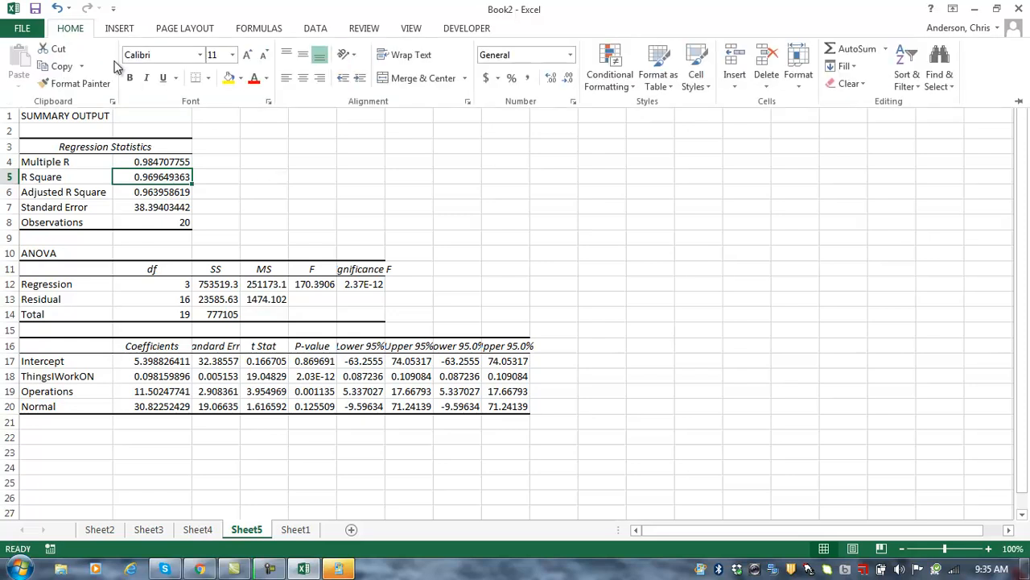
{"action": "left_click", "coordinate": [232, 55]}
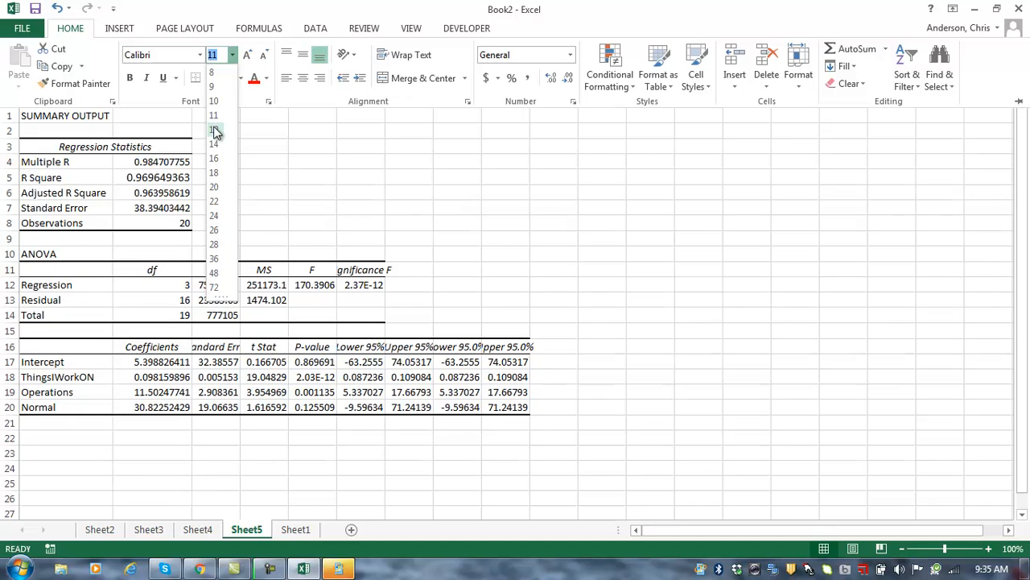
{"action": "left_click", "coordinate": [216, 144]}
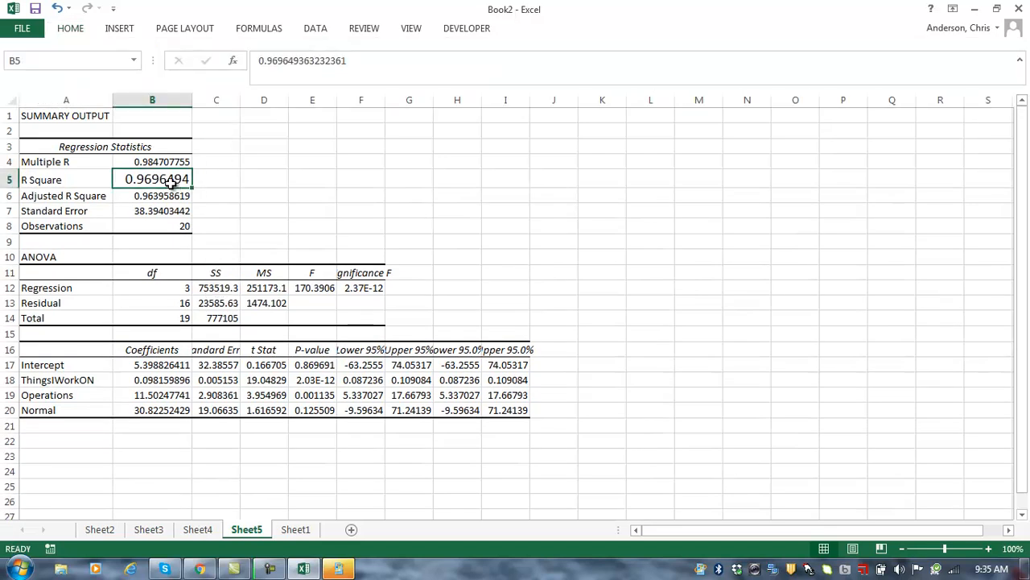
Step: Set the four regression coefficients in B17:B20 to 14-point font
{"action": "left_click_drag", "start_coordinate": [152, 369], "coordinate": [157, 410]}
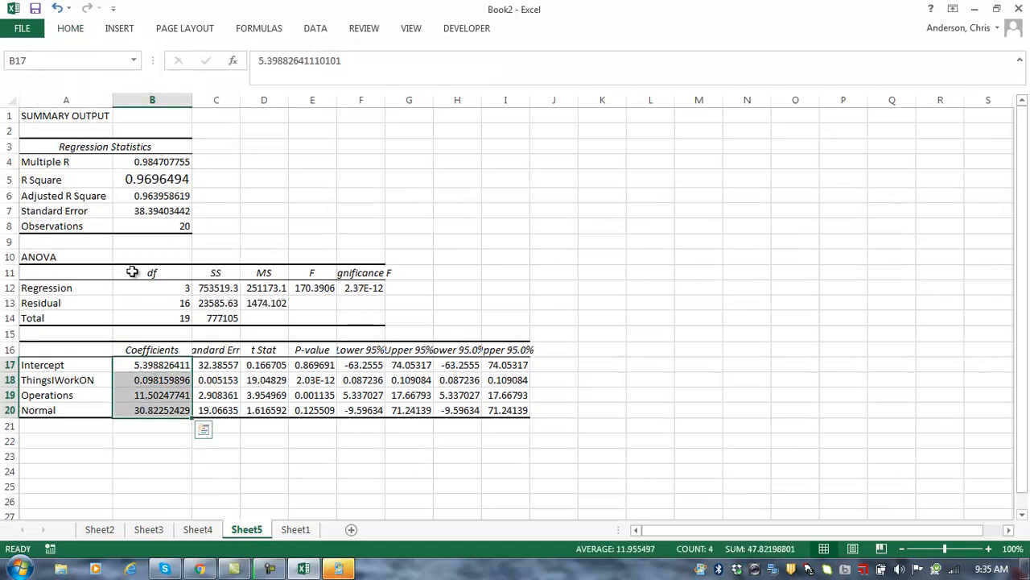
{"action": "left_click", "coordinate": [73, 29]}
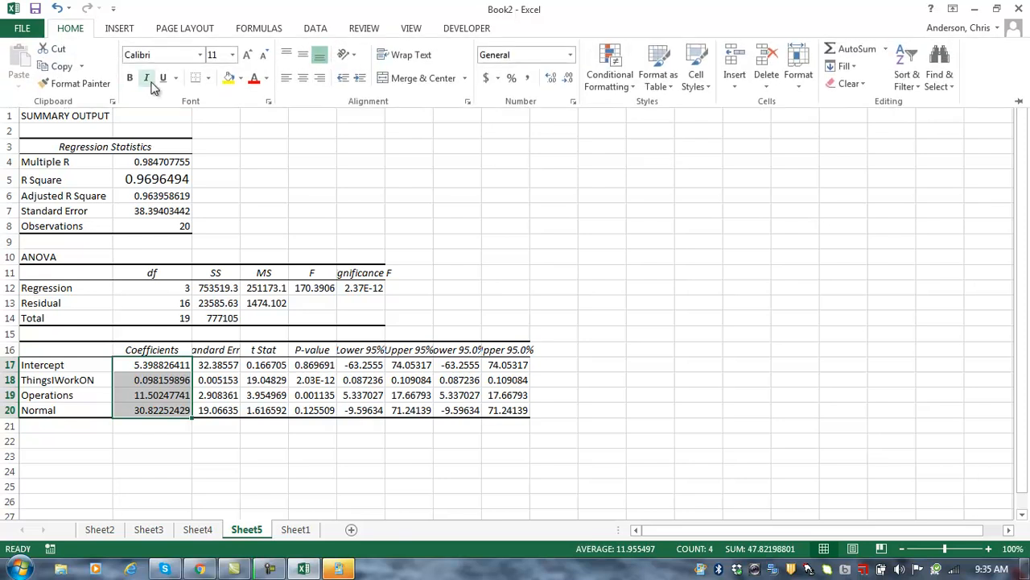
{"action": "left_click", "coordinate": [232, 55]}
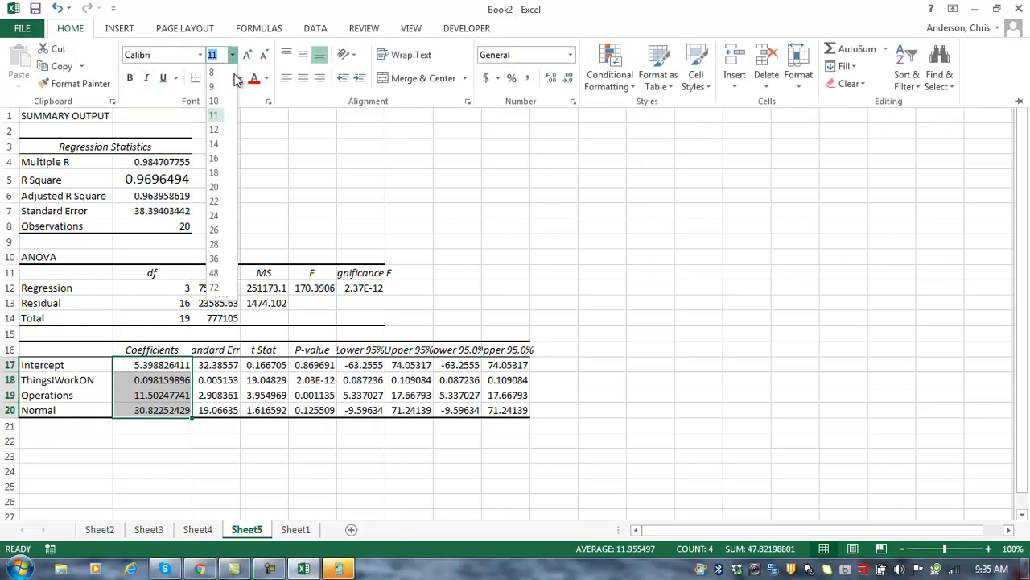
{"action": "left_click", "coordinate": [220, 141]}
{"action": "left_click", "coordinate": [329, 177]}
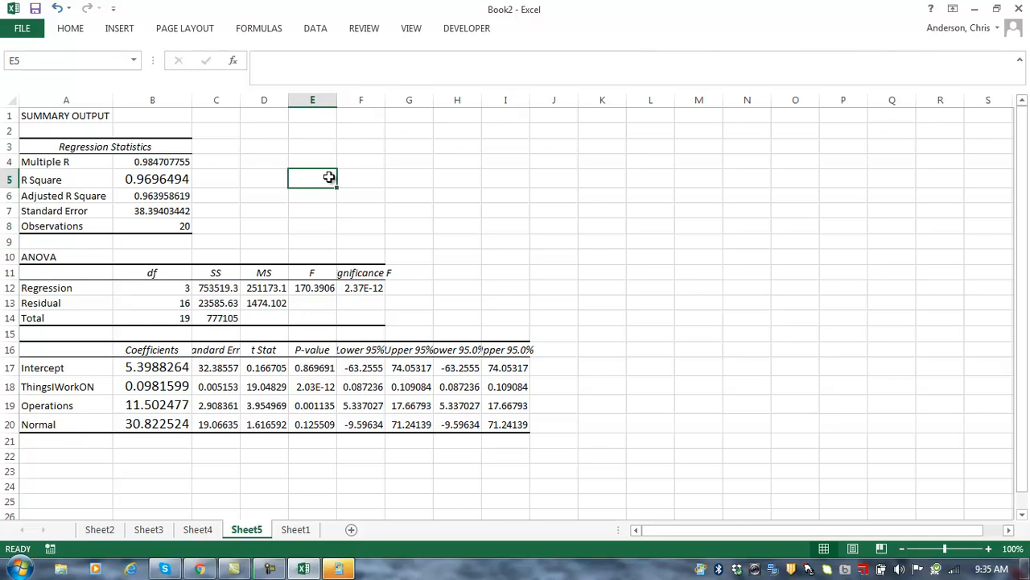
Step: Enter 'Interval=5.4*0.0981*TIWO+11.5*Operation+30.8*Normal' in D5, correcting the typos
{"action": "left_click", "coordinate": [272, 176]}
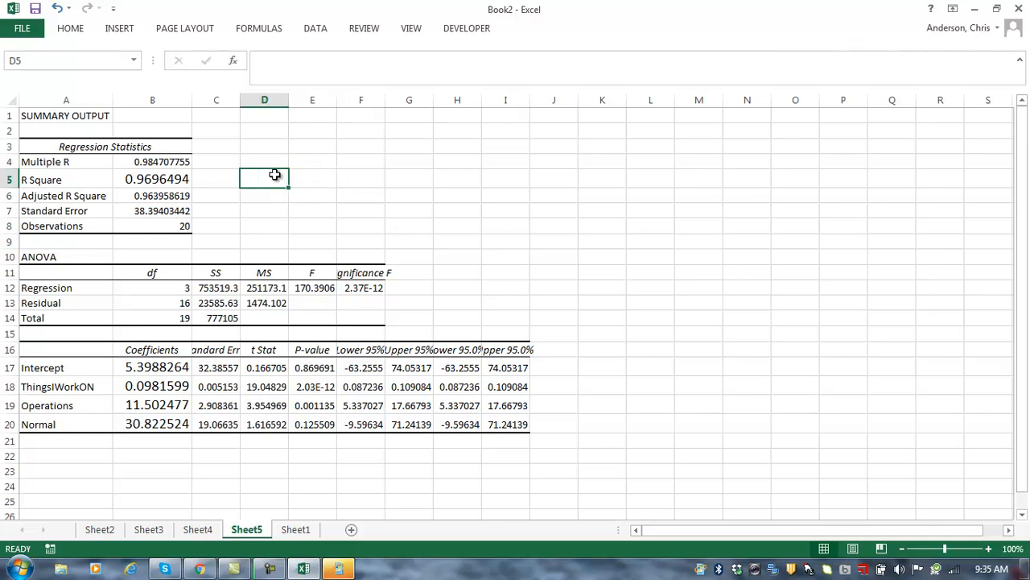
{"action": "type", "text": "In"}
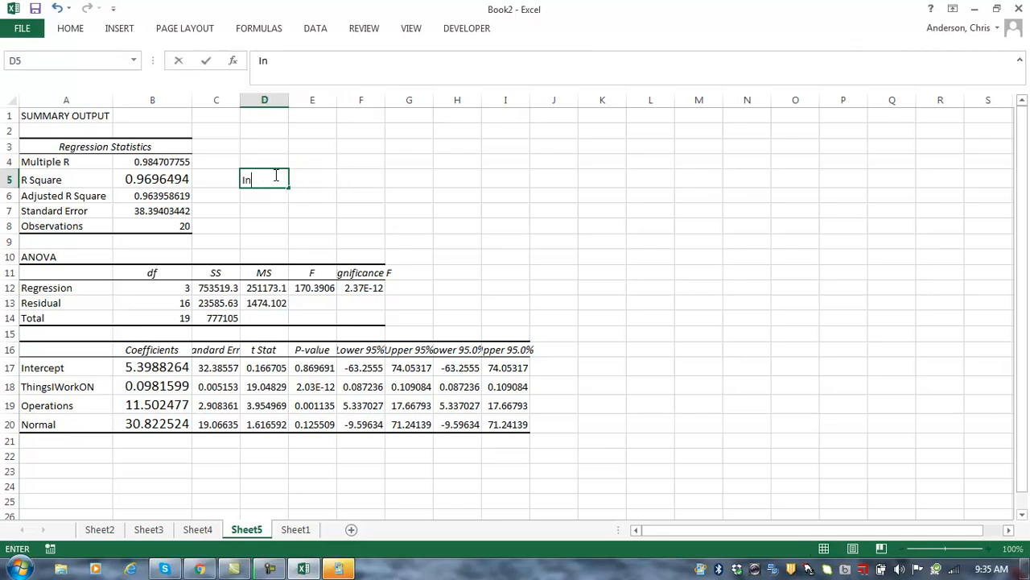
{"action": "type", "text": "terval=5.4"}
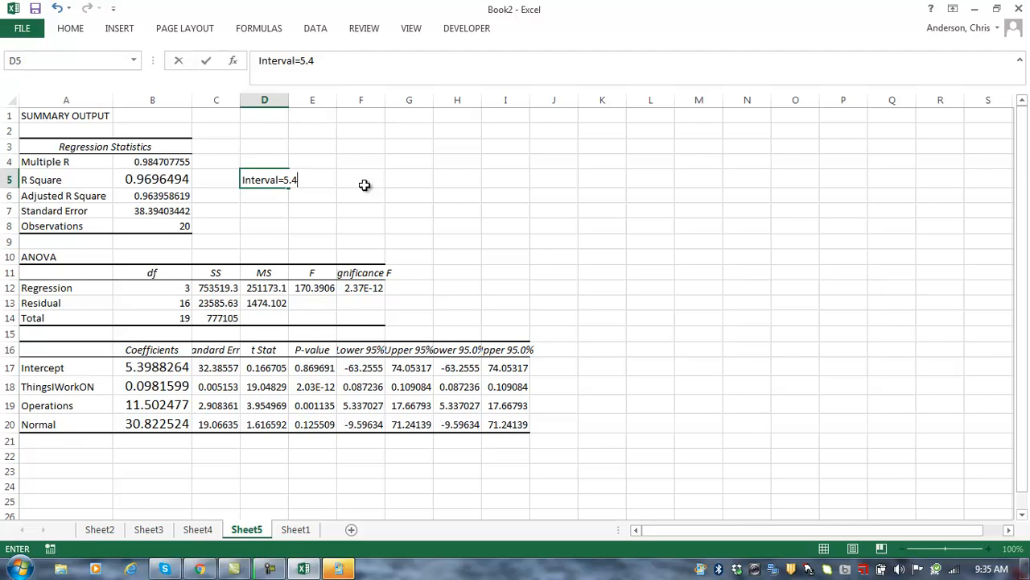
{"action": "type", "text": "*0.981*TIWO"}
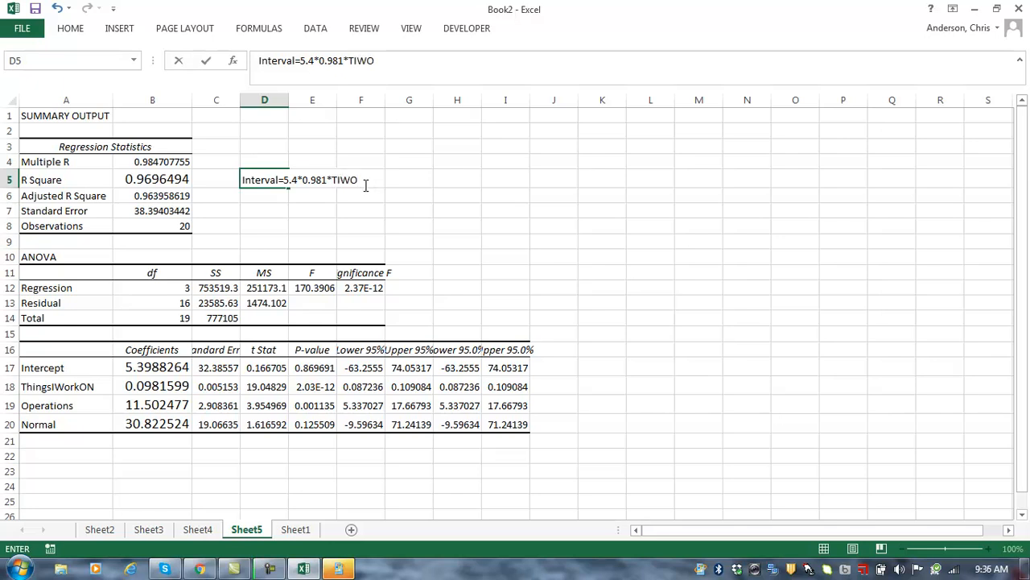
{"action": "left_click", "coordinate": [312, 181]}
{"action": "type", "text": "0981*TIWO"}
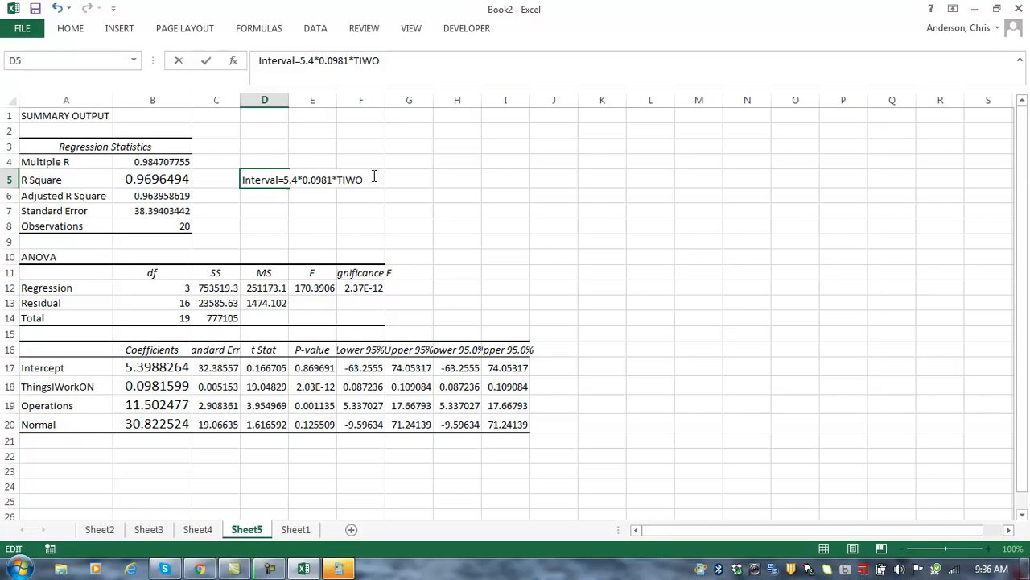
{"action": "type", "text": "+11.5*Operation"}
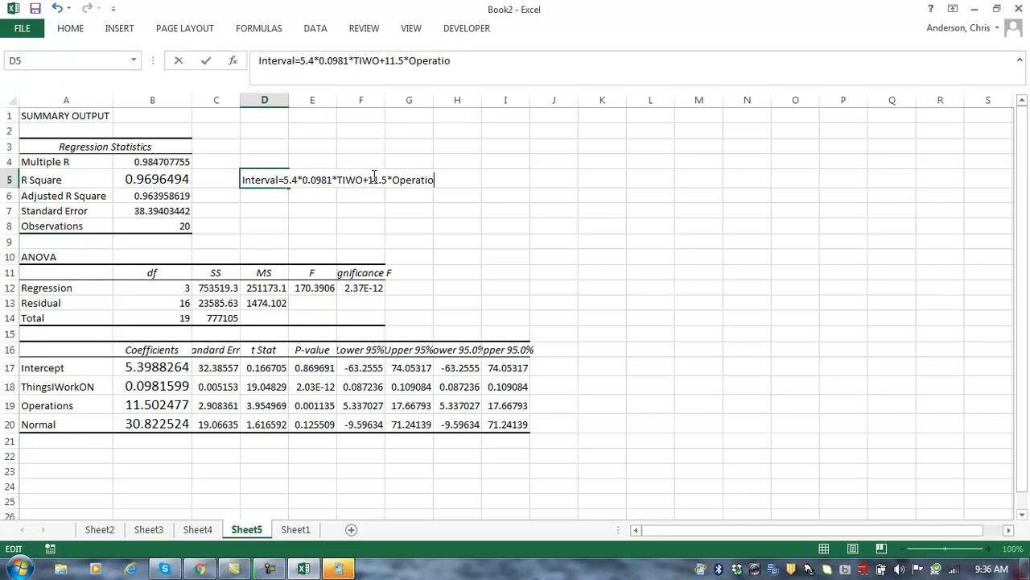
{"action": "type", "text": "30.8*Norn"}
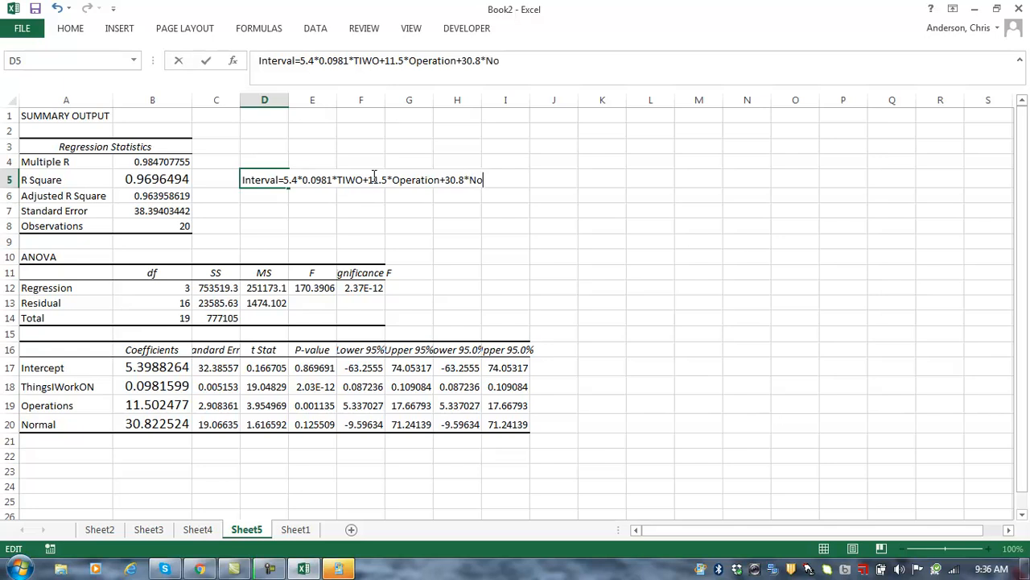
{"action": "key", "text": "BackSpace"}
{"action": "type", "text": "mal"}
{"action": "key", "text": "Return"}
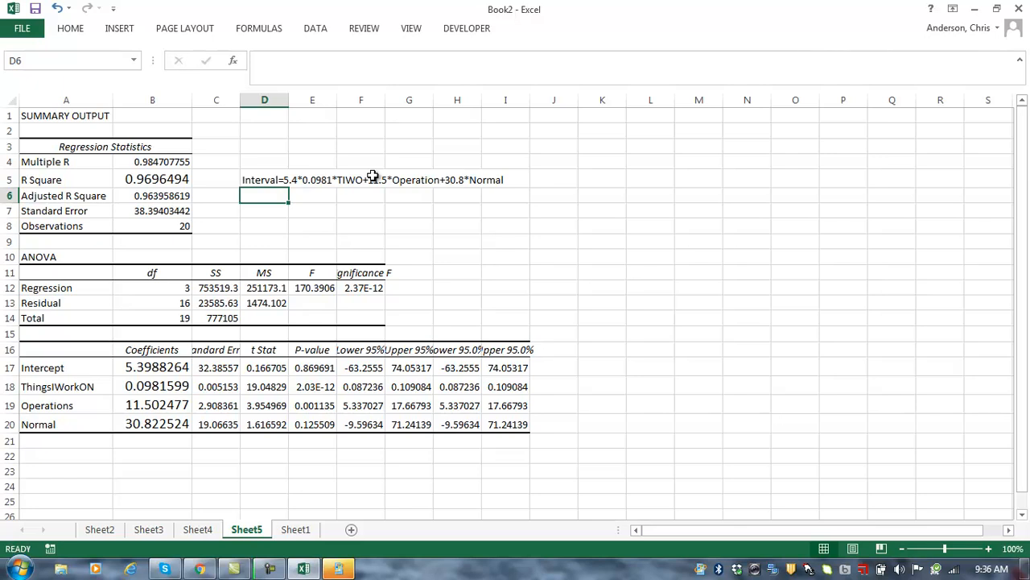
{"action": "key", "text": "Left"}
{"action": "key", "text": "Down"}
Step: Enter 500 in D7 with the label 'pieces' in E7
{"action": "key", "text": "Right"}
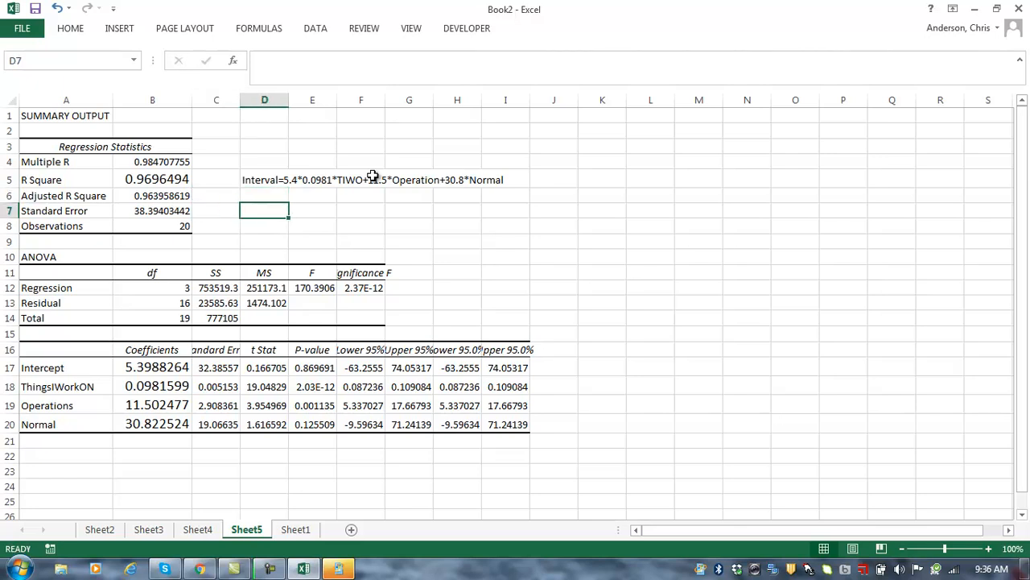
{"action": "type", "text": "500"}
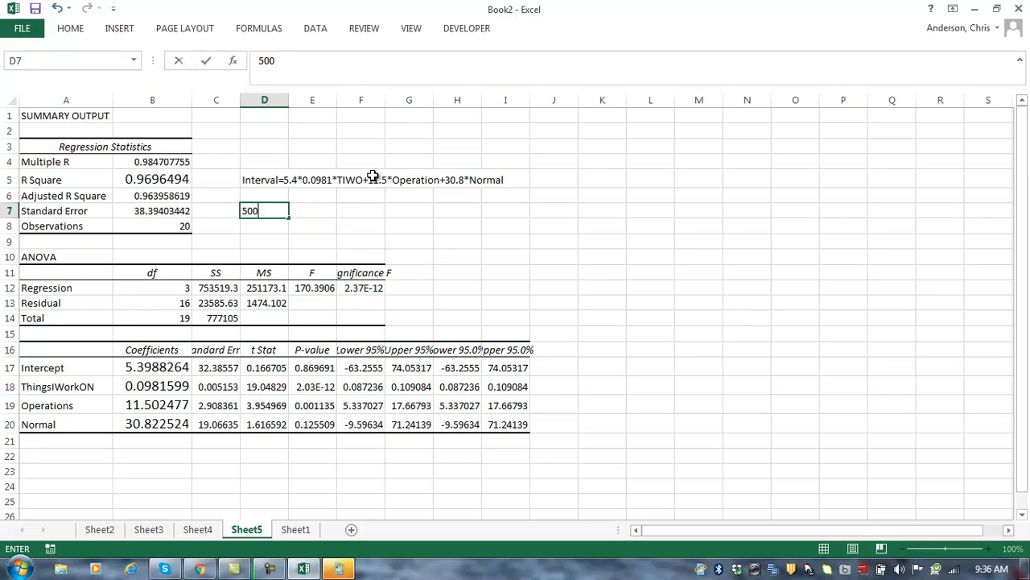
{"action": "type", "text": " piec"}
{"action": "key", "text": "BackSpace"}
{"action": "key", "text": "BackSpace"}
{"action": "key", "text": "BackSpace"}
{"action": "key", "text": "BackSpace"}
{"action": "key", "text": "Return"}
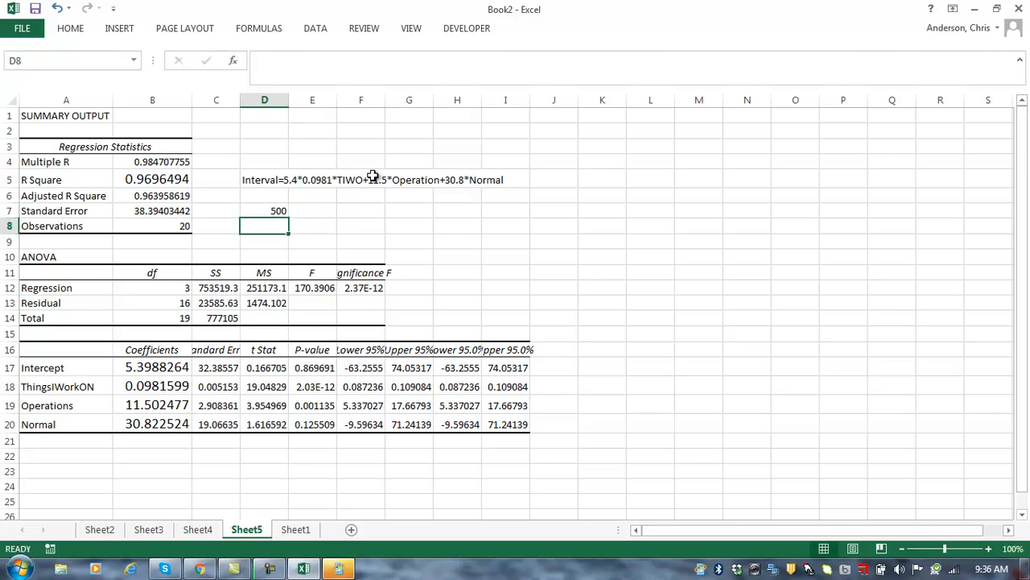
{"action": "key", "text": "Page_Down"}
{"action": "key", "text": "Up"}
{"action": "key", "text": "Up"}
{"action": "key", "text": "Up"}
{"action": "key", "text": "Up"}
{"action": "key", "text": "Up"}
{"action": "key", "text": "Up"}
{"action": "key", "text": "Up"}
{"action": "key", "text": "Up"}
{"action": "key", "text": "Up"}
{"action": "key", "text": "Up"}
{"action": "key", "text": "Up"}
{"action": "key", "text": "Up"}
{"action": "key", "text": "Up"}
{"action": "key", "text": "Up"}
{"action": "key", "text": "Up"}
{"action": "key", "text": "Up"}
{"action": "key", "text": "Up"}
{"action": "key", "text": "Up"}
{"action": "key", "text": "Up"}
{"action": "key", "text": "Up"}
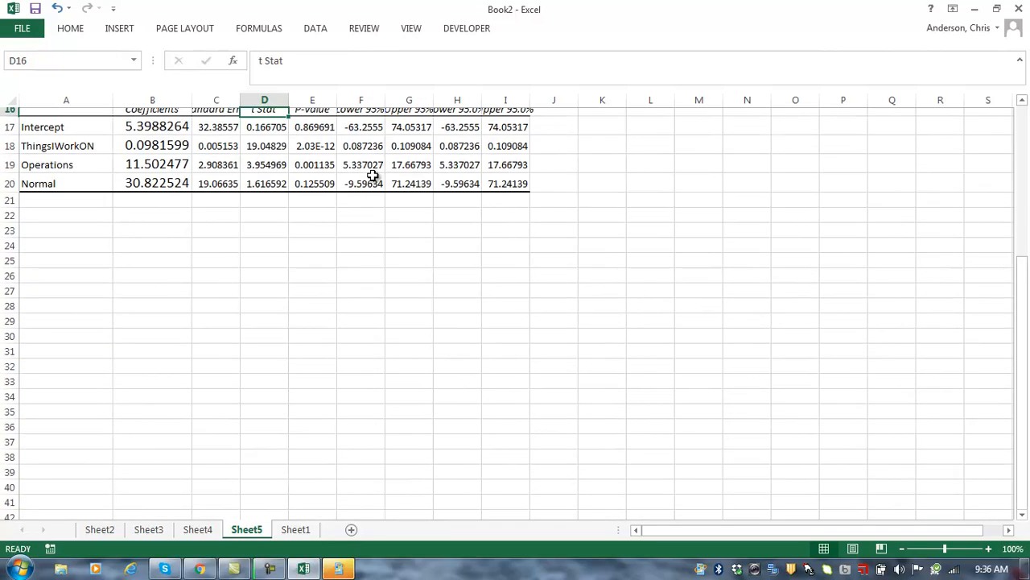
{"action": "key", "text": "Up"}
{"action": "key", "text": "Up"}
{"action": "key", "text": "Down"}
{"action": "key", "text": "Down"}
{"action": "key", "text": "Right"}
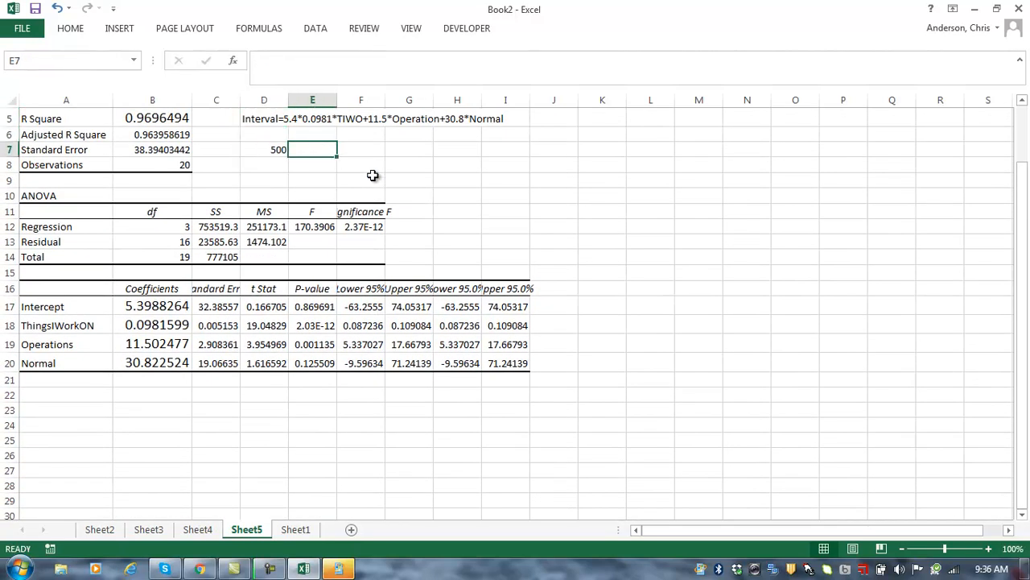
{"action": "type", "text": "pieces"}
{"action": "key", "text": "Return"}
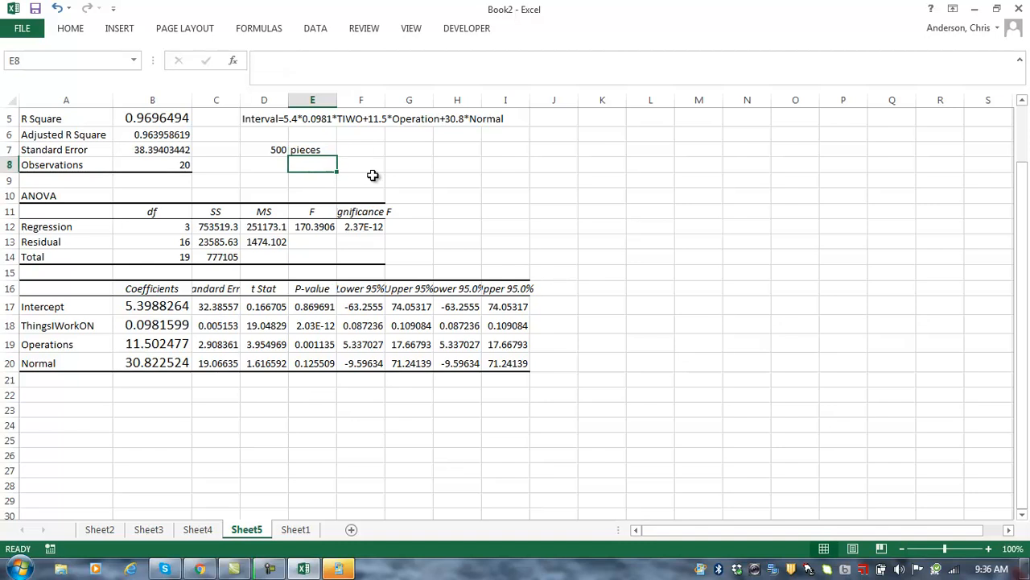
Step: Enter 7 in D8 with the label 'operation' in E8
{"action": "key", "text": "Left"}
{"action": "type", "text": "7"}
{"action": "key", "text": "Right"}
{"action": "type", "text": "operation"}
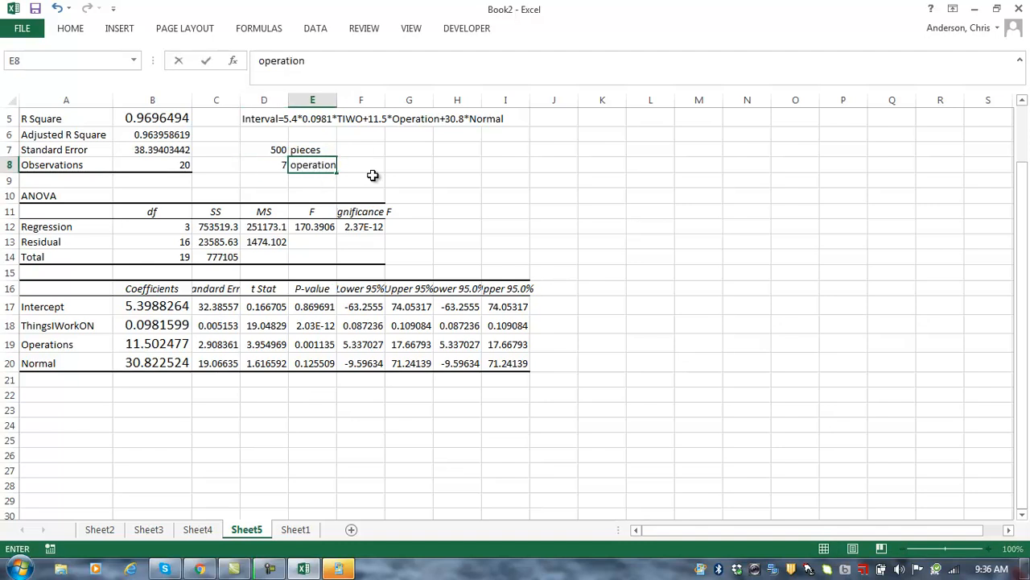
{"action": "key", "text": "Return"}
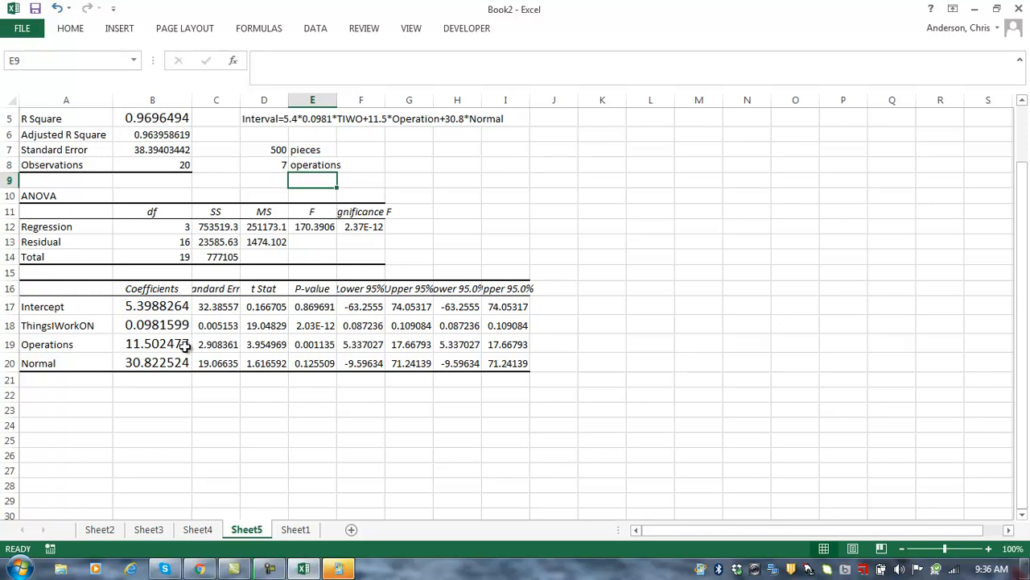
Step: Copy the coefficient labels Intercept through Normal from A17:A20 to A22:A25
{"action": "left_click", "coordinate": [74, 407]}
{"action": "key", "text": "Right"}
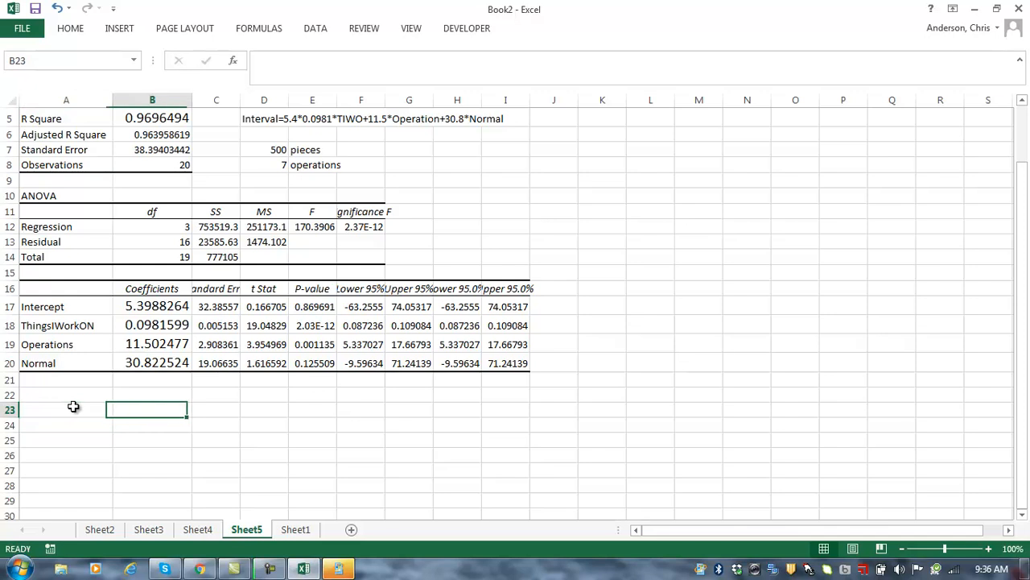
{"action": "key", "text": "Left"}
{"action": "key", "text": "Up"}
{"action": "key", "text": "Up"}
{"action": "key", "text": "Up"}
{"action": "key", "text": "Up"}
{"action": "key", "text": "Up"}
{"action": "key", "text": "Up"}
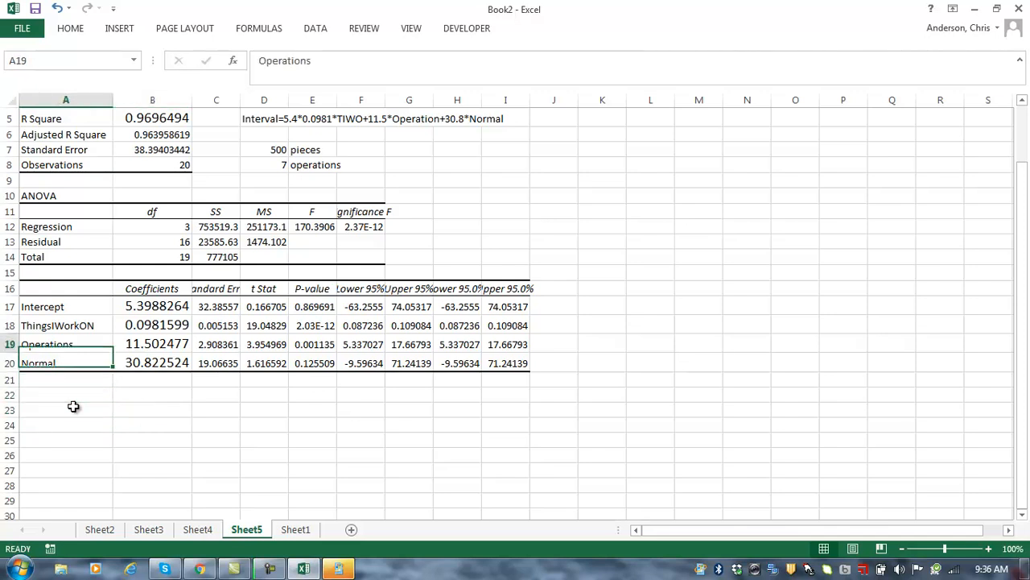
{"action": "key", "text": "shift+Down"}
{"action": "key", "text": "shift+Down"}
{"action": "key", "text": "shift+Down"}
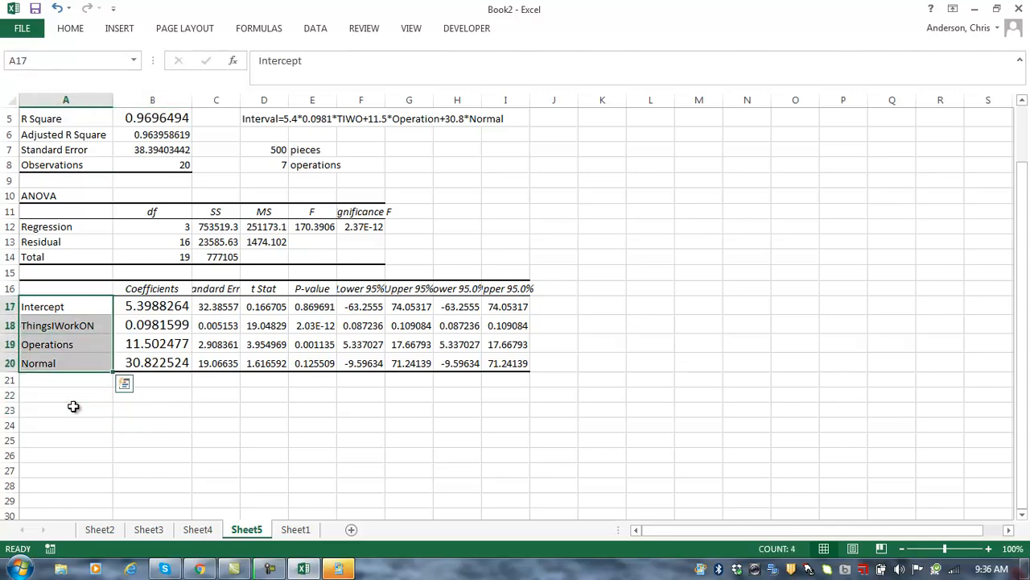
{"action": "key", "text": "ctrl+c"}
{"action": "key", "text": "Down"}
{"action": "key", "text": "Down"}
{"action": "key", "text": "Down"}
{"action": "key", "text": "Down"}
{"action": "key", "text": "Down"}
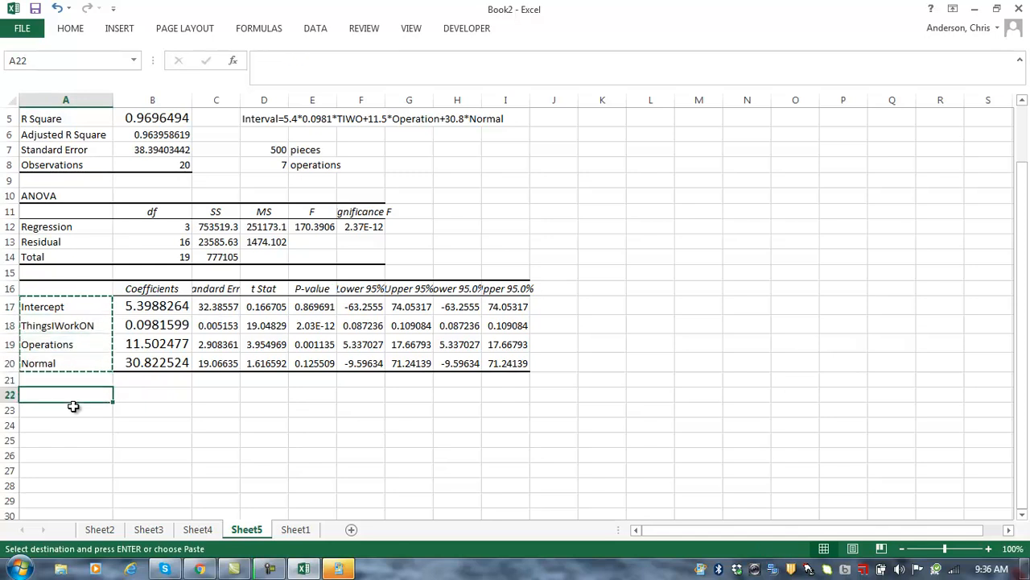
{"action": "key", "text": "ctrl+v"}
Step: Enter the example inputs 1, =500*7, 7 and 1 in B22:B25
{"action": "key", "text": "Right"}
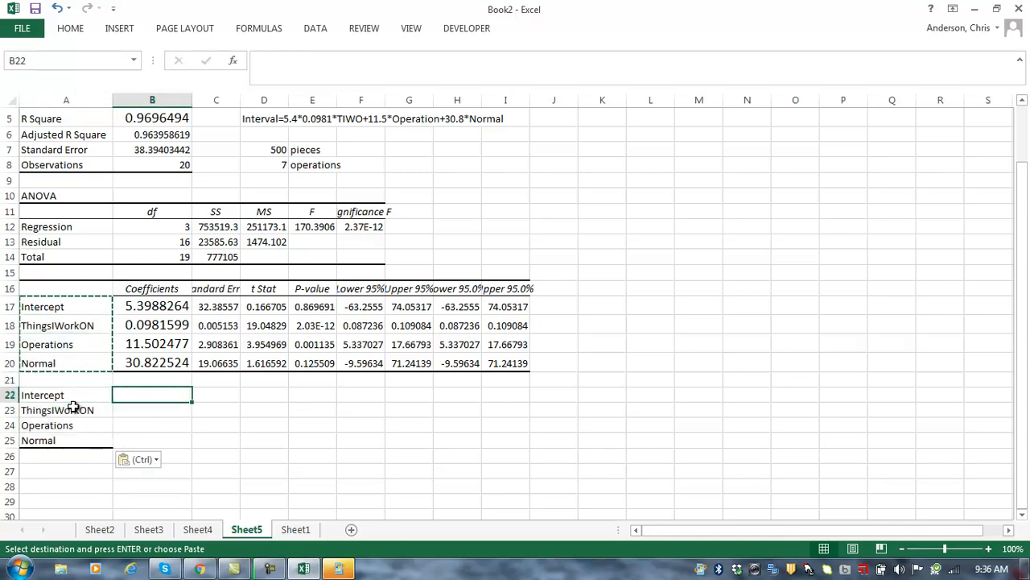
{"action": "type", "text": "1"}
{"action": "key", "text": "Return"}
{"action": "type", "text": "="}
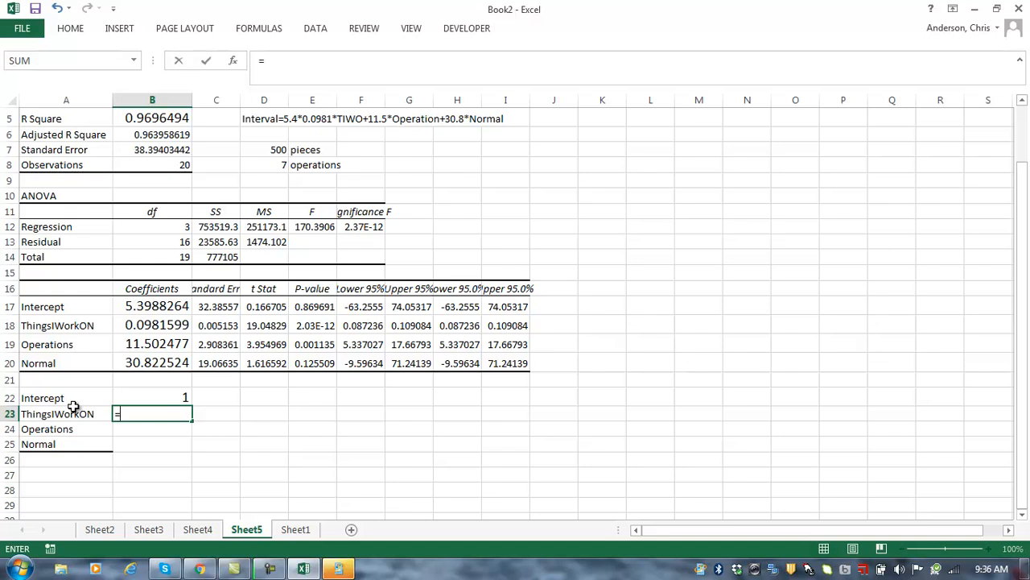
{"action": "type", "text": "500*7"}
{"action": "key", "text": "Return"}
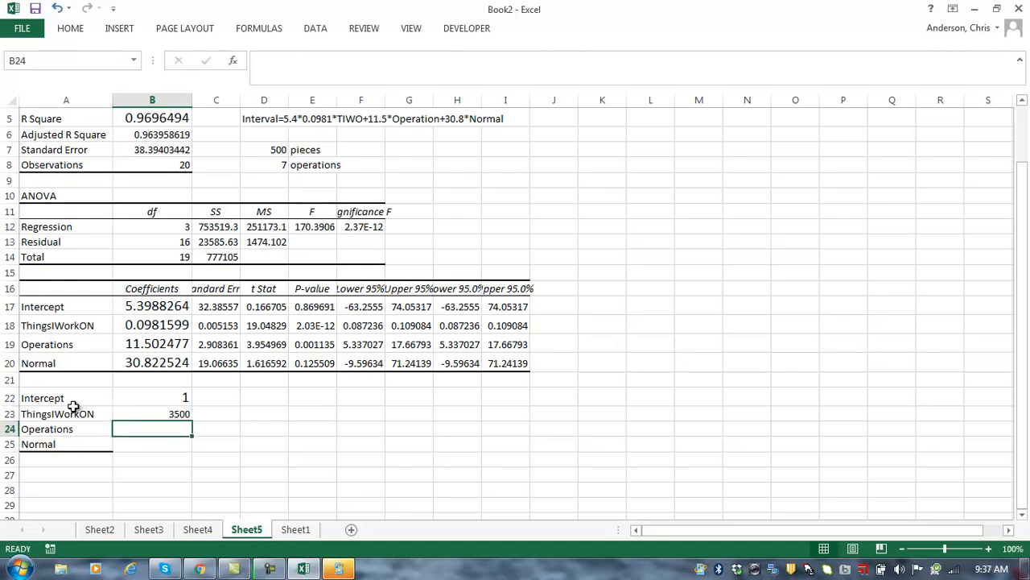
{"action": "type", "text": "7"}
{"action": "key", "text": "Return"}
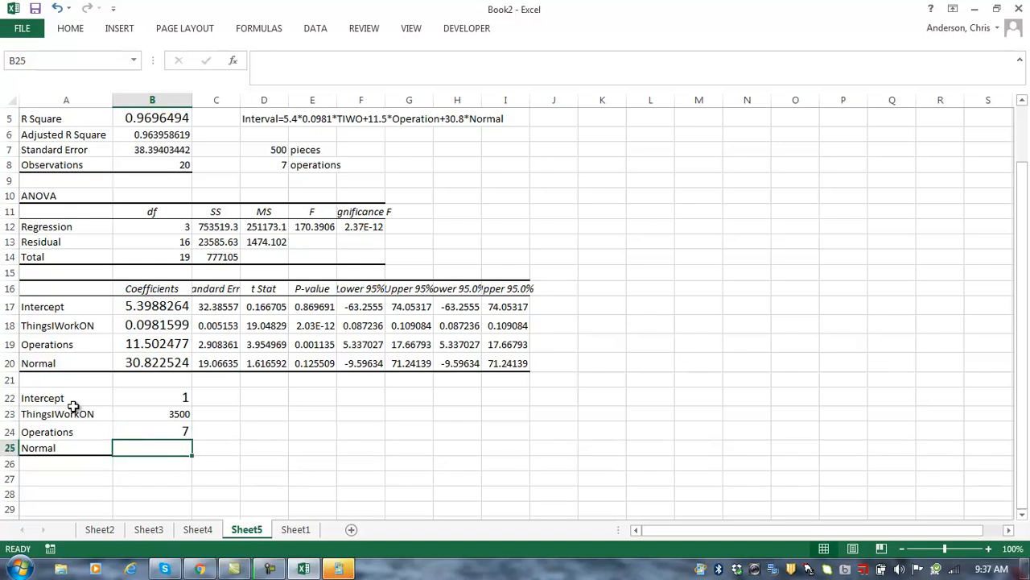
{"action": "type", "text": "1"}
{"action": "key", "text": "Tab"}
Step: Start a SUMPRODUCT formula in cell D22
{"action": "key", "text": "Up"}
{"action": "key", "text": "Up"}
{"action": "key", "text": "Up"}
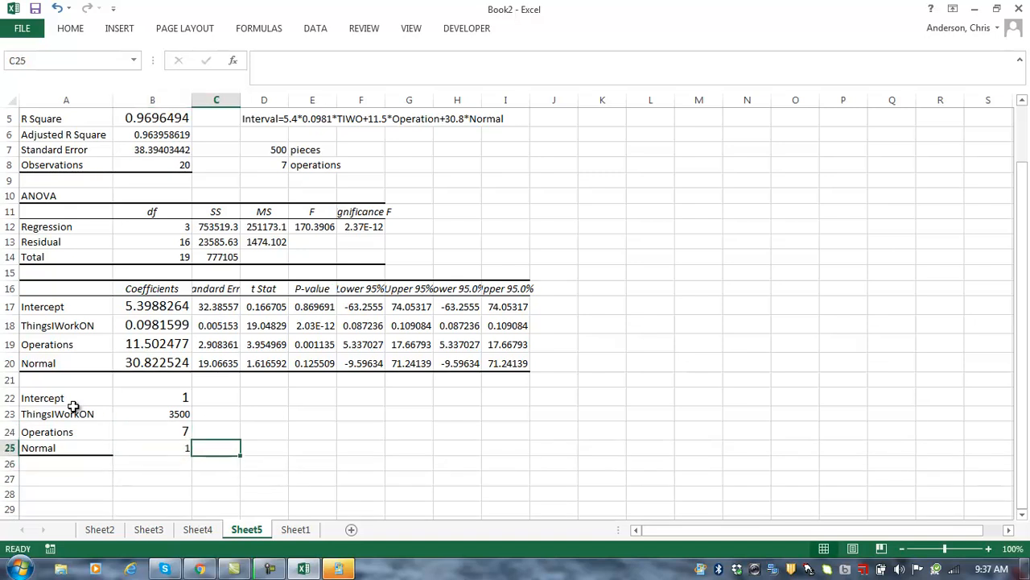
{"action": "key", "text": "Right"}
{"action": "type", "text": "=s"}
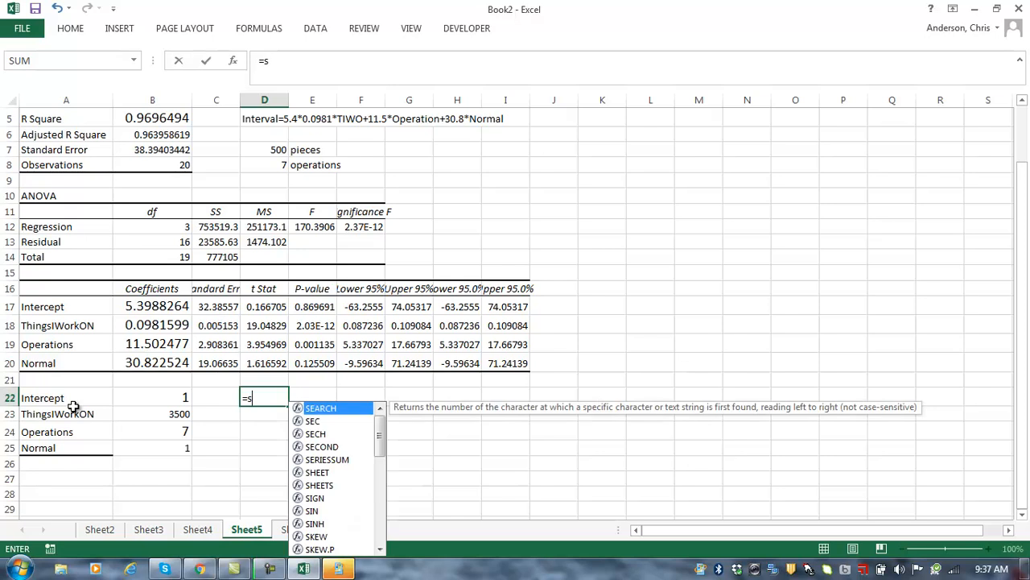
{"action": "type", "text": "umproduct"}
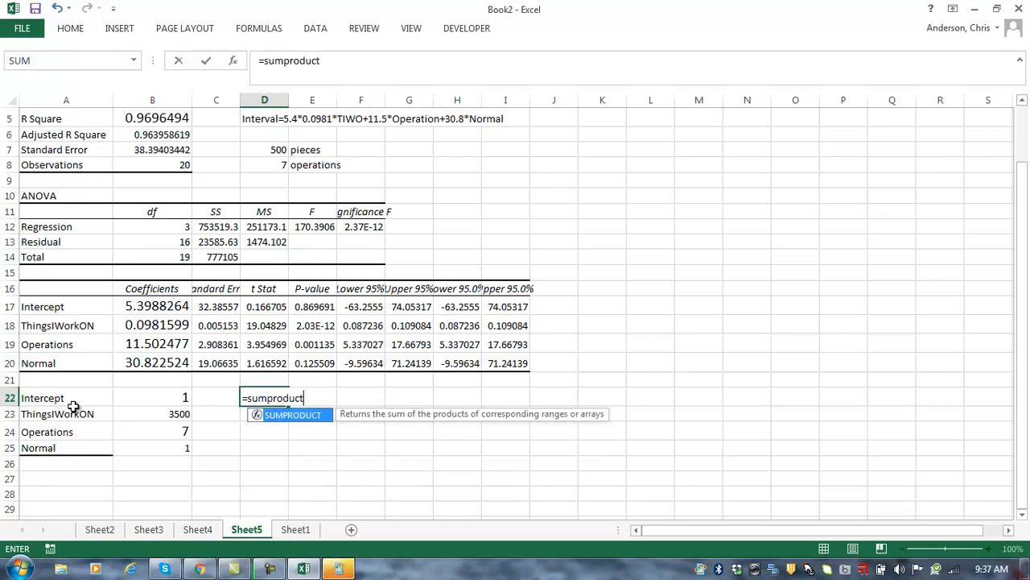
{"action": "type", "text": "("}
Step: Complete D22 as =SUMPRODUCT(B22:B25,B17:B20), predicting 460.2983
{"action": "left_click_drag", "start_coordinate": [152, 398], "coordinate": [154, 447]}
{"action": "type", "text": ","}
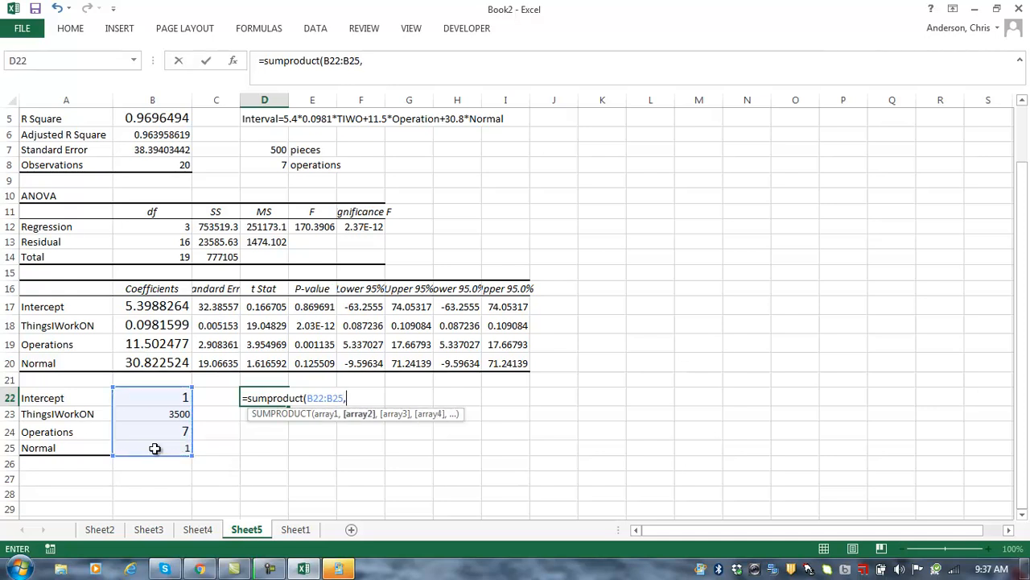
{"action": "left_click_drag", "start_coordinate": [149, 306], "coordinate": [153, 356]}
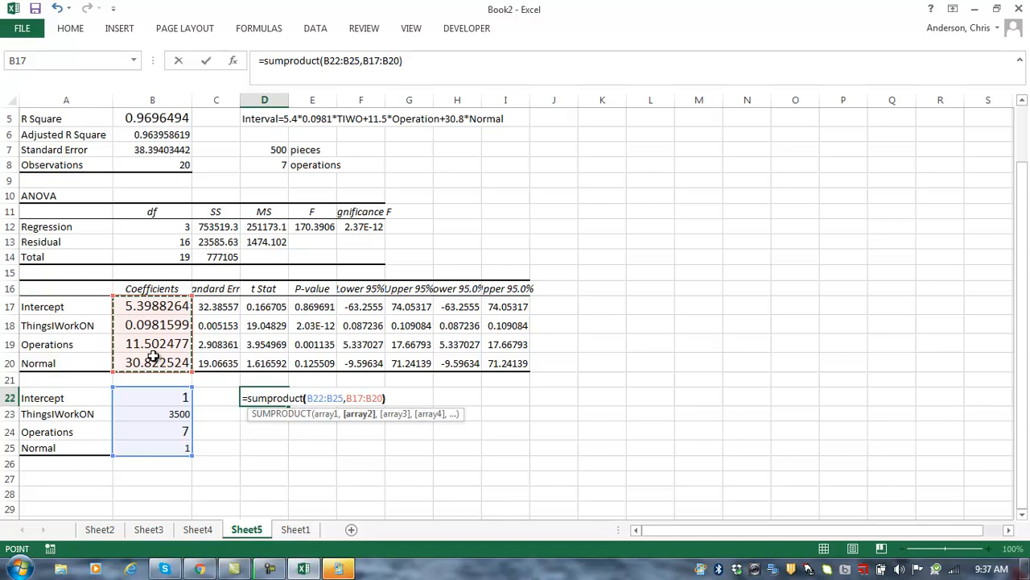
{"action": "key", "text": "Return"}
{"action": "key", "text": "Up"}
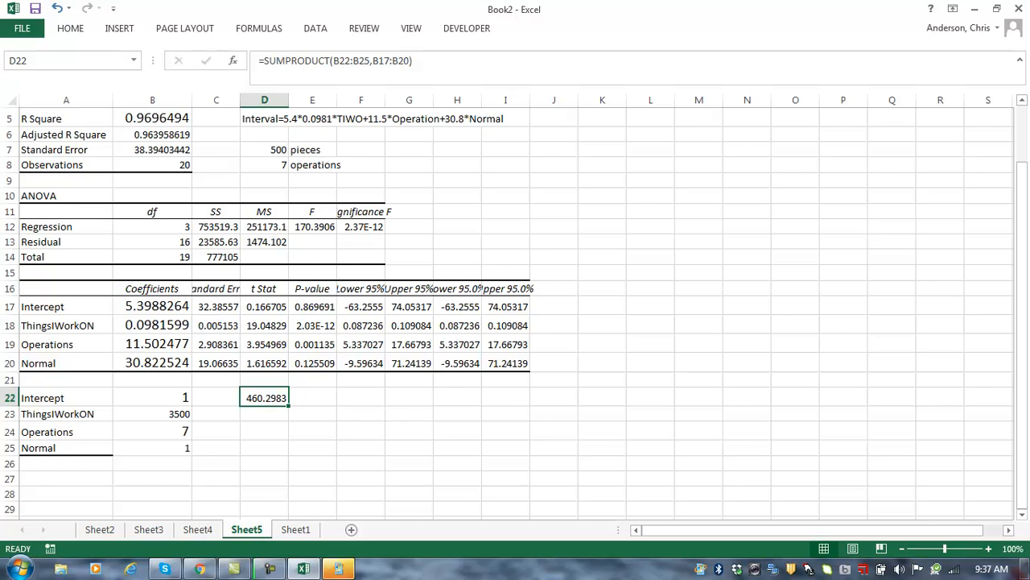
{"action": "left_click_drag", "start_coordinate": [1022, 262], "coordinate": [1022, 225]}
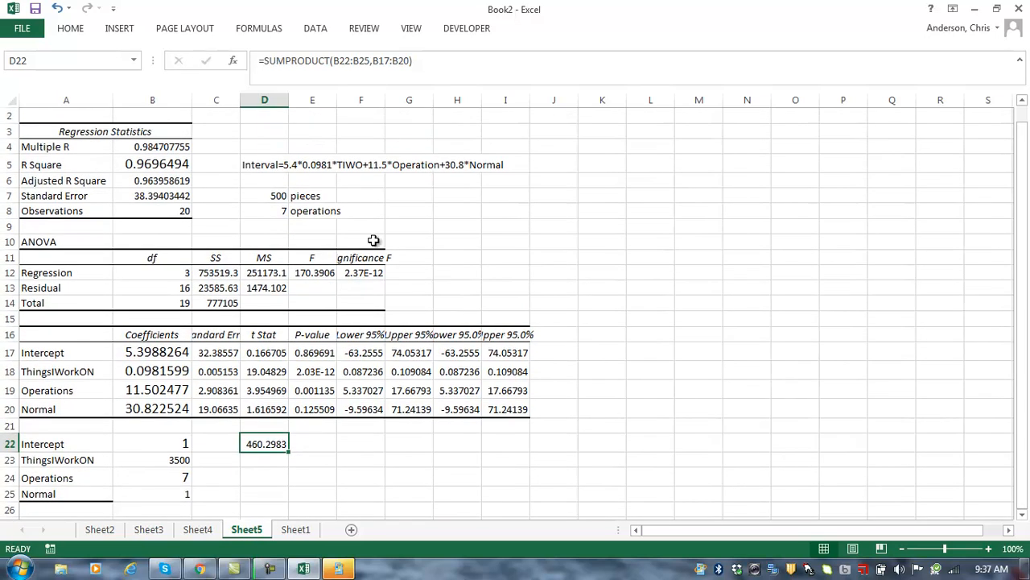
Step: Set the Standard Error value in B7 to 14-point font
{"action": "left_click", "coordinate": [134, 198]}
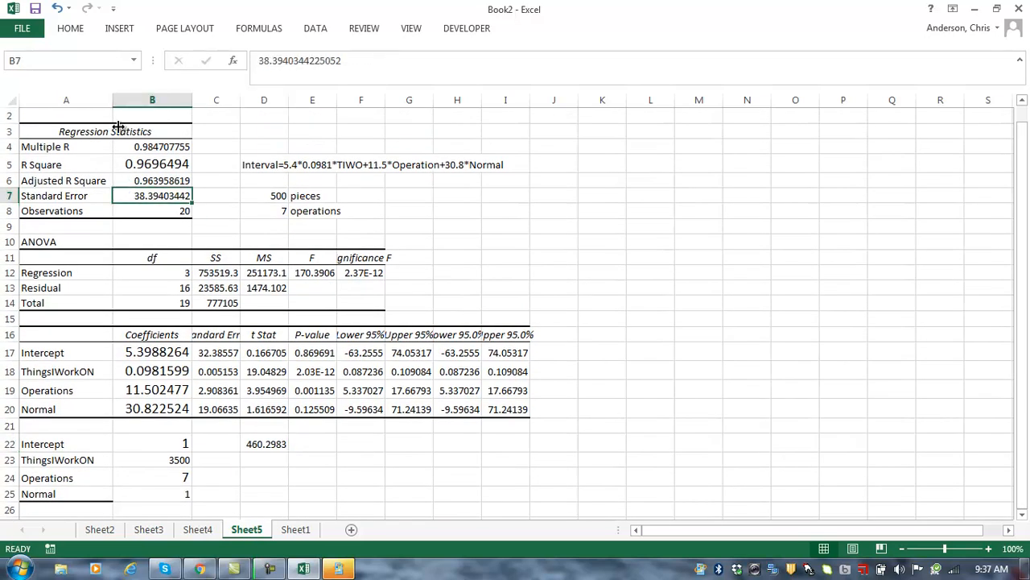
{"action": "left_click", "coordinate": [83, 26]}
{"action": "left_click", "coordinate": [235, 54]}
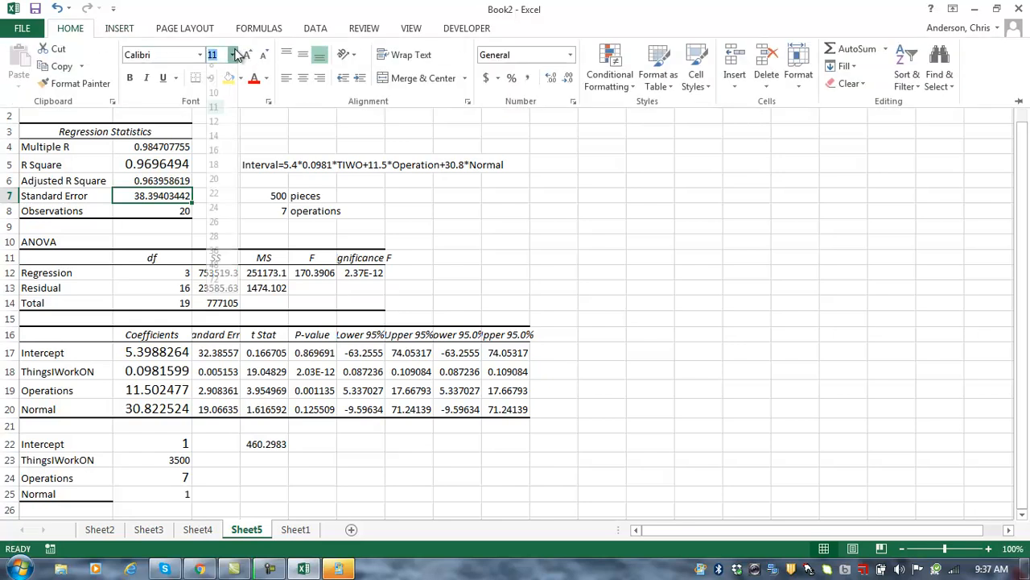
{"action": "left_click", "coordinate": [215, 139]}
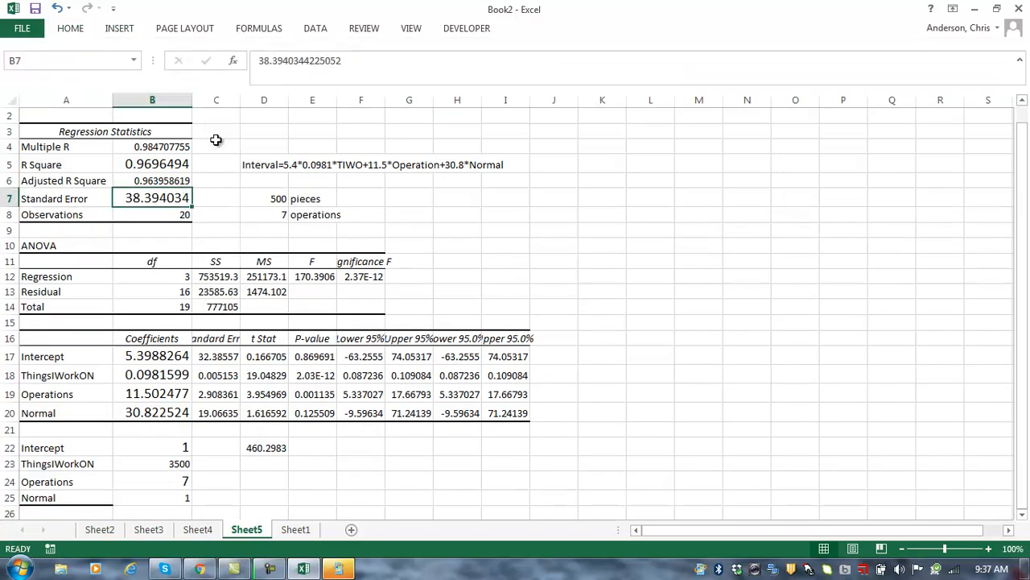
{"action": "left_click", "coordinate": [268, 476]}
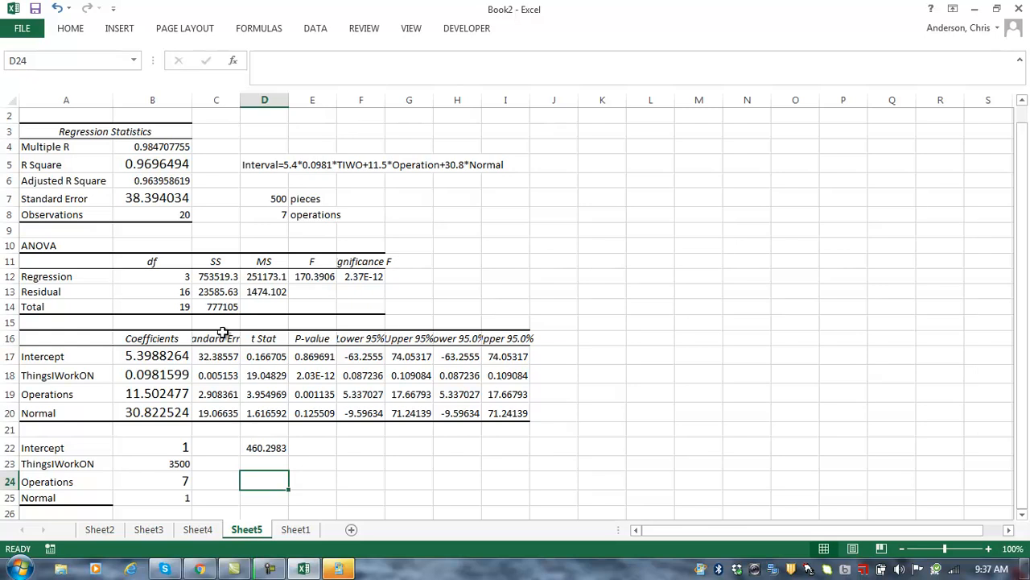
Step: Write 'standard deviation of residuals (actual-predicted)' in G7 beside the Standard Error
{"action": "left_click", "coordinate": [412, 196]}
{"action": "type", "text": "sta"}
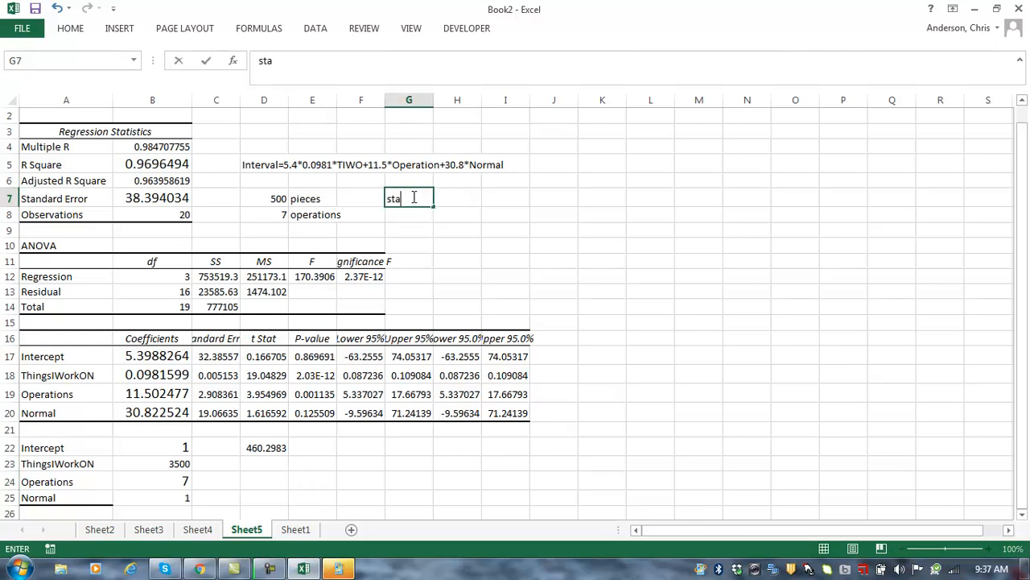
{"action": "type", "text": "ndard devia"}
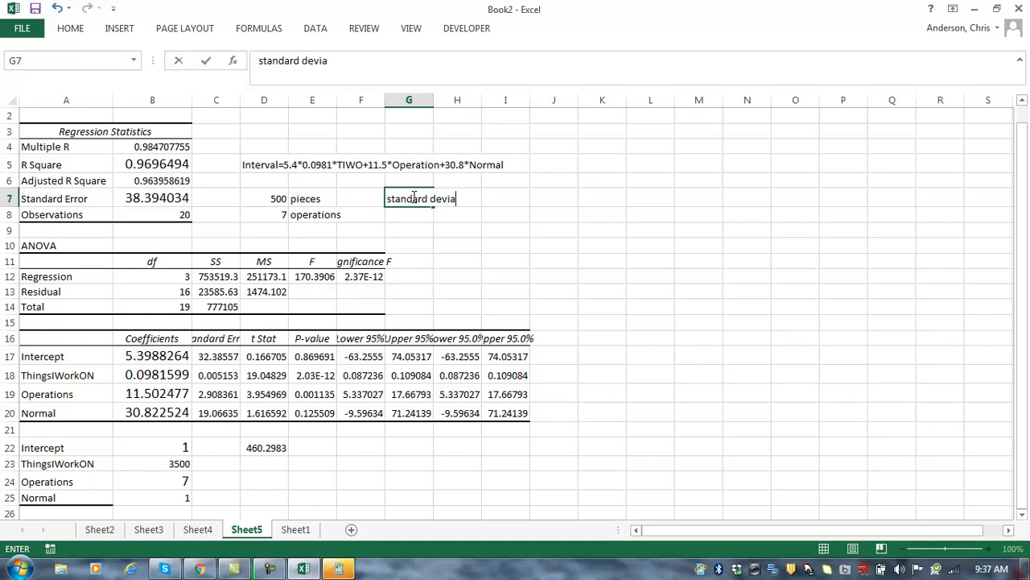
{"action": "key", "text": "BackSpace"}
{"action": "type", "text": "tion of res"}
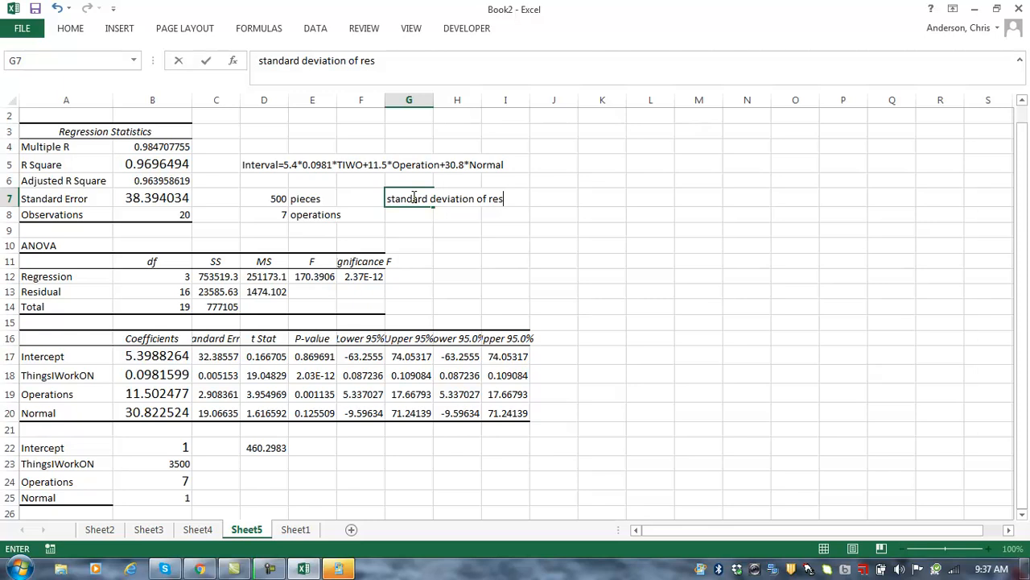
{"action": "type", "text": "iduals (actu"}
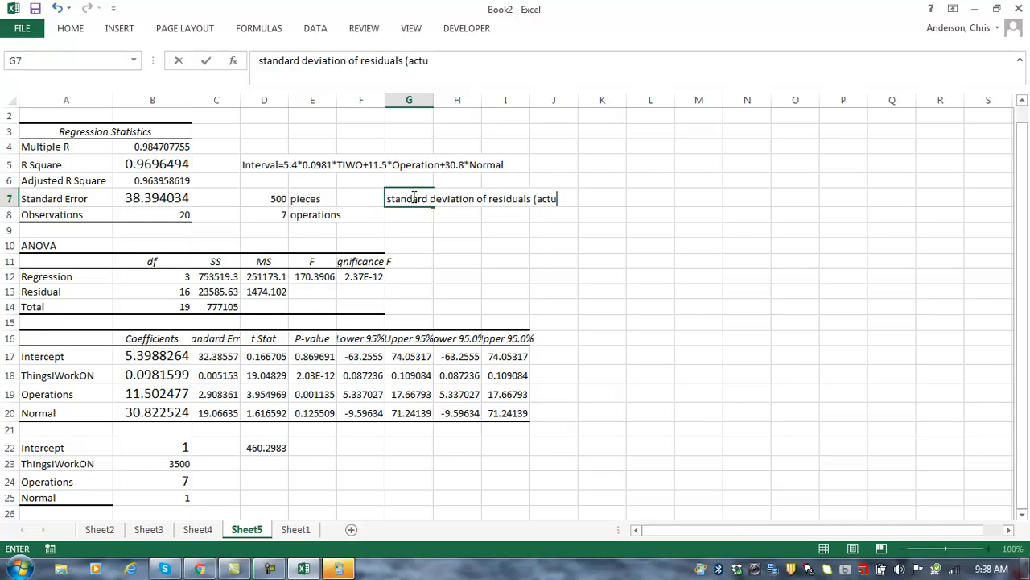
{"action": "type", "text": "al-predicted)"}
{"action": "key", "text": "Return"}
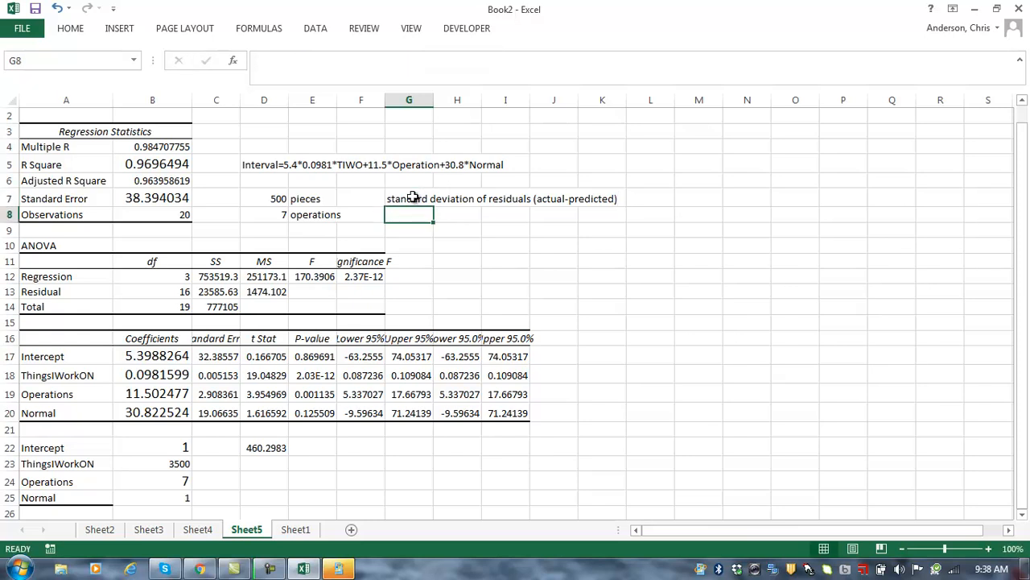
{"action": "left_click", "coordinate": [128, 198]}
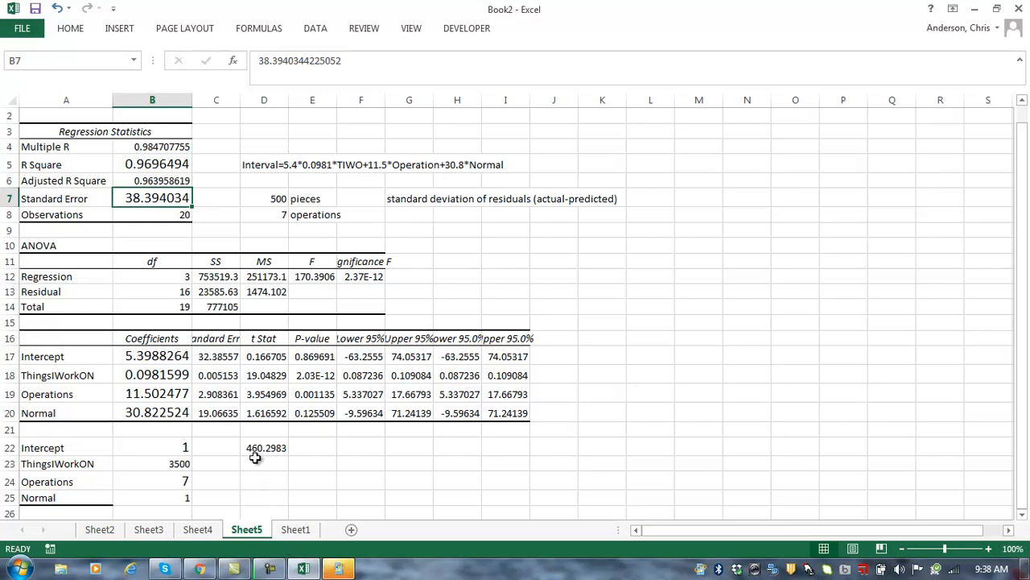
Step: Label C22 'AVG' and C23 'Std.Dev'
{"action": "left_click", "coordinate": [227, 449]}
{"action": "type", "text": "AVG"}
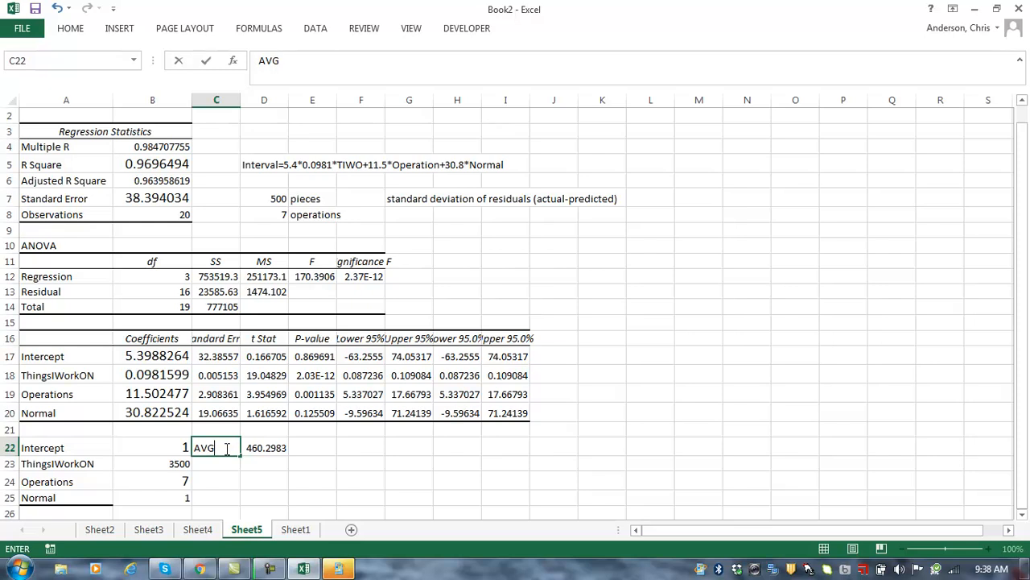
{"action": "key", "text": "Return"}
{"action": "key", "text": "Page_Down"}
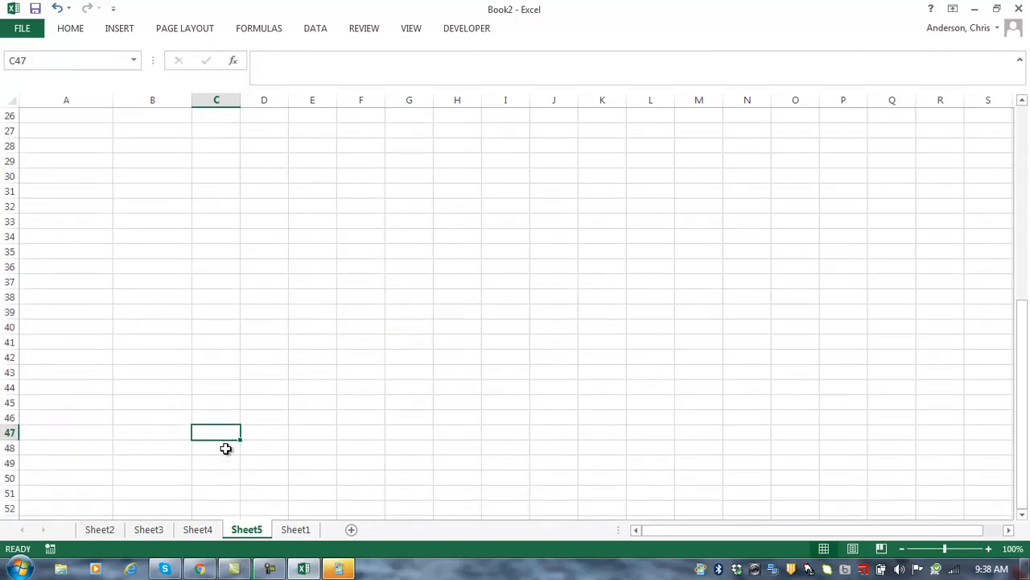
{"action": "key", "text": "ctrl+Up"}
{"action": "key", "text": "ctrl+Up"}
{"action": "key", "text": "Down"}
{"action": "key", "text": "Down"}
{"action": "key", "text": "Down"}
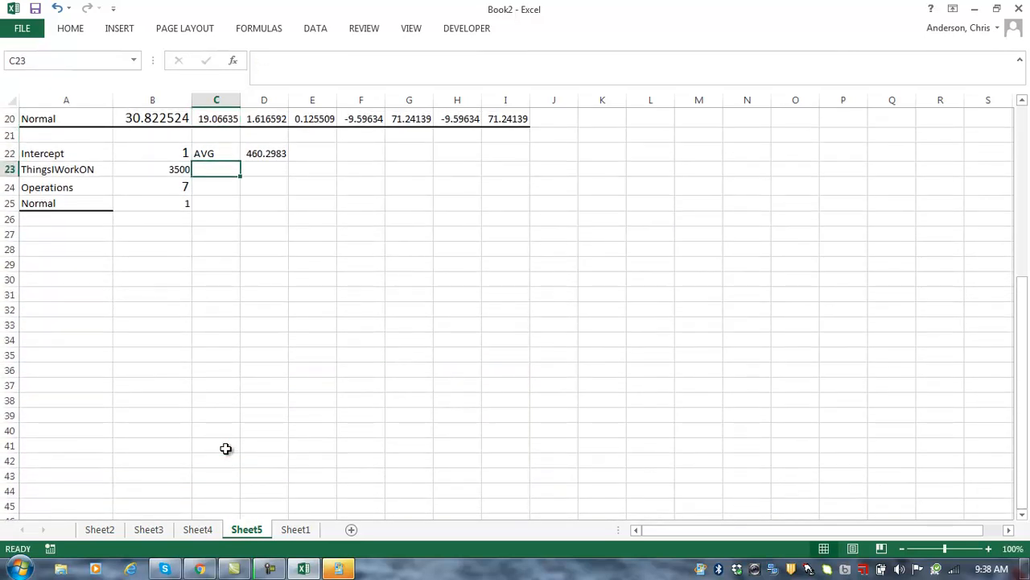
{"action": "type", "text": "Std.Dev"}
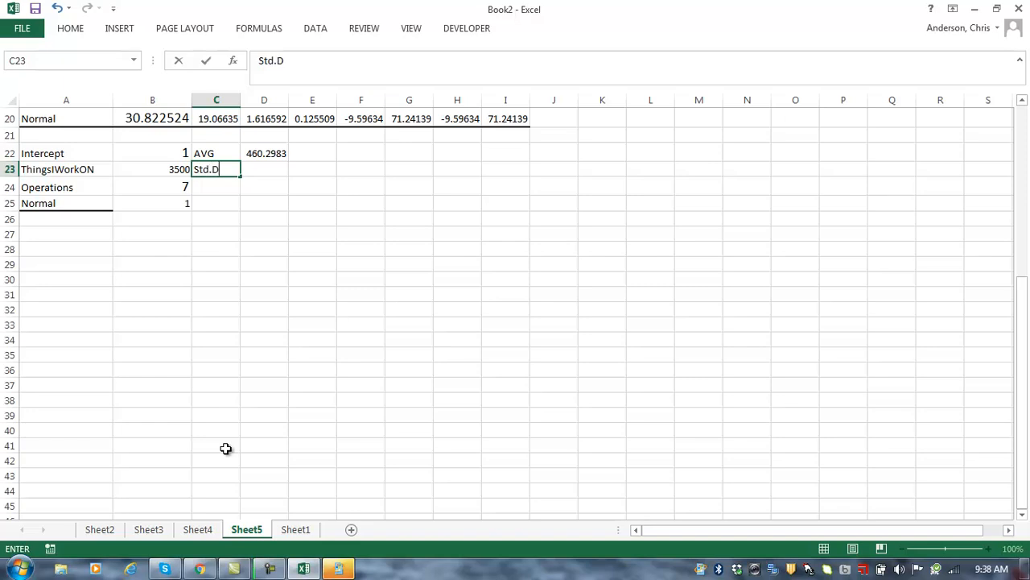
{"action": "key", "text": "Return"}
Step: Set D23 to =B7, showing the standard error 38.39403, then go to Sheet1
{"action": "key", "text": "Page_Down"}
{"action": "key", "text": "Up"}
{"action": "key", "text": "Page_Up"}
{"action": "key", "text": "ctrl+Up"}
{"action": "key", "text": "ctrl+Up"}
{"action": "key", "text": "ctrl+Up"}
{"action": "key", "text": "ctrl+Up"}
{"action": "key", "text": "ctrl+Up"}
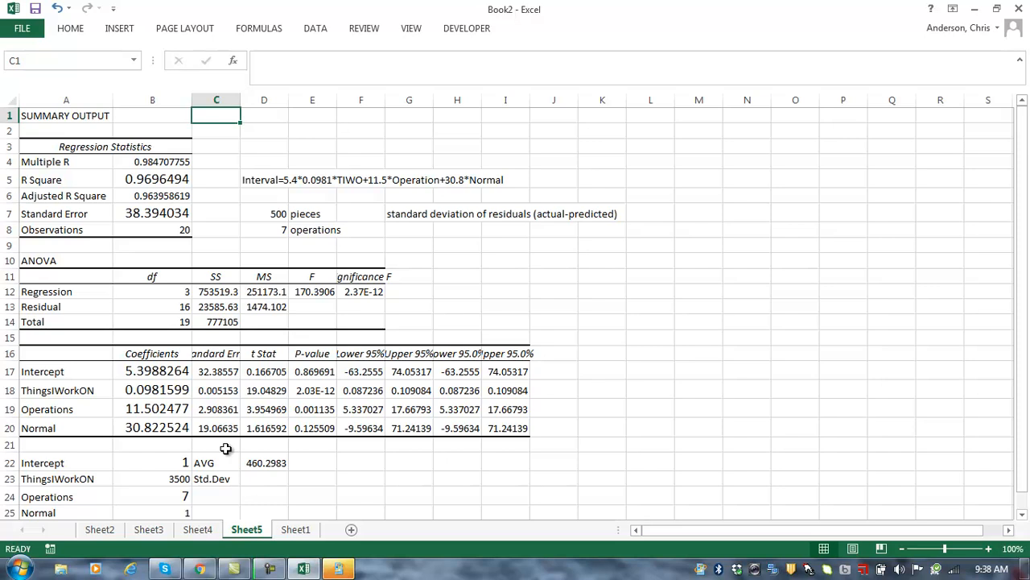
{"action": "left_click", "coordinate": [257, 478]}
{"action": "type", "text": "="}
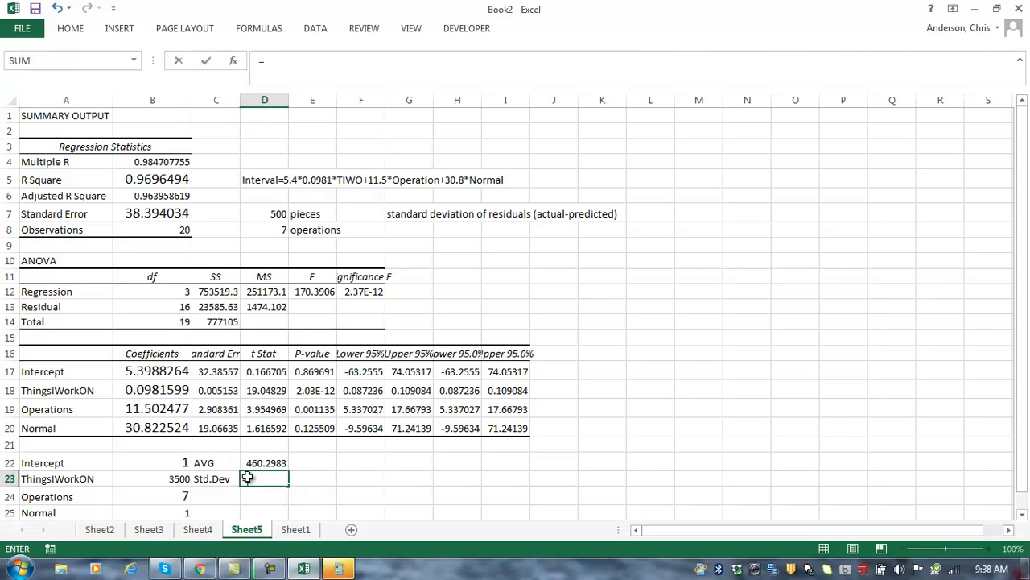
{"action": "left_click", "coordinate": [154, 211]}
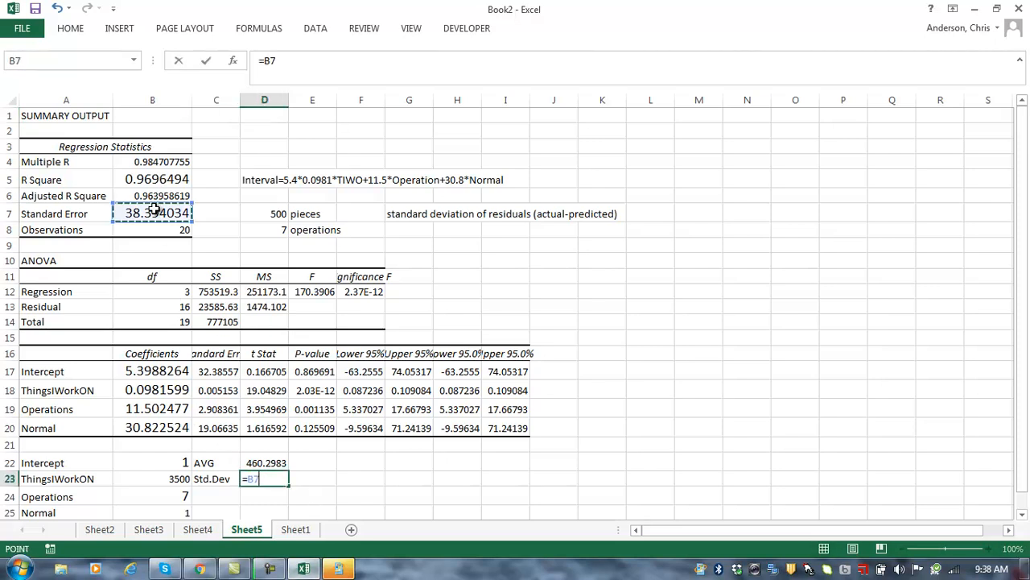
{"action": "key", "text": "Return"}
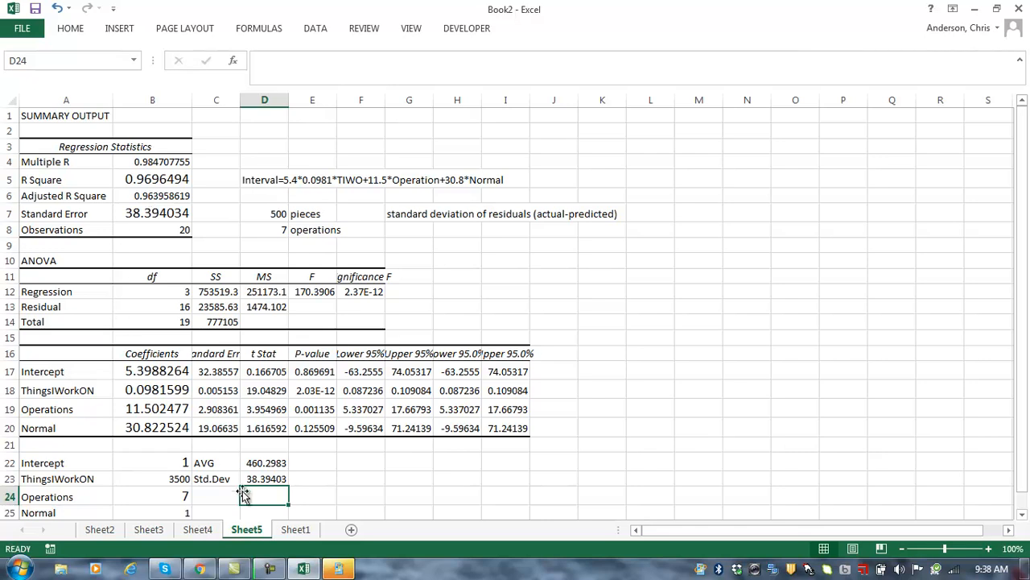
{"action": "left_click", "coordinate": [288, 533]}
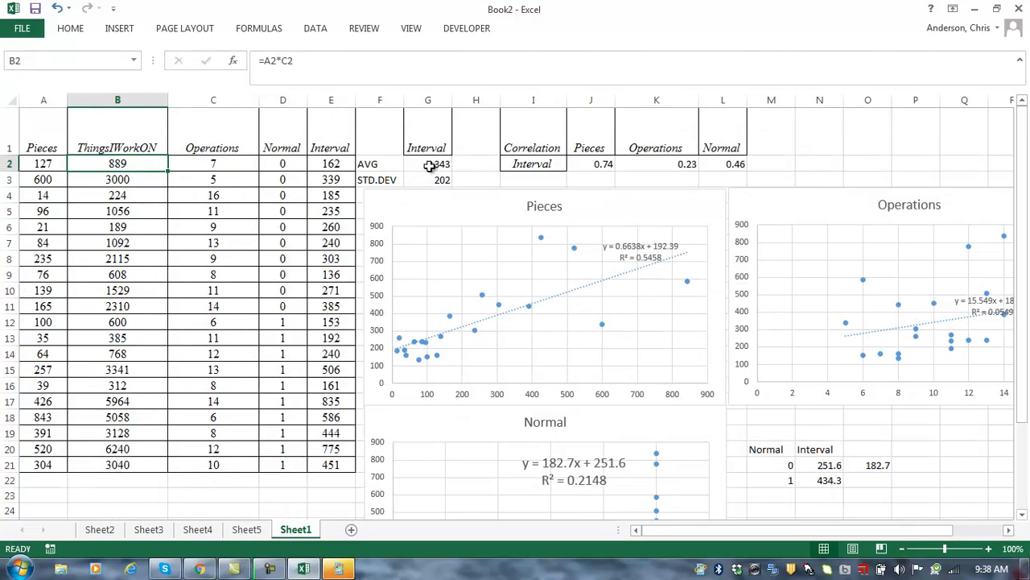
Step: Paste Sheet1's Interval average and standard deviation as values into Sheet5 E22:E23
{"action": "left_click_drag", "start_coordinate": [429, 164], "coordinate": [430, 179]}
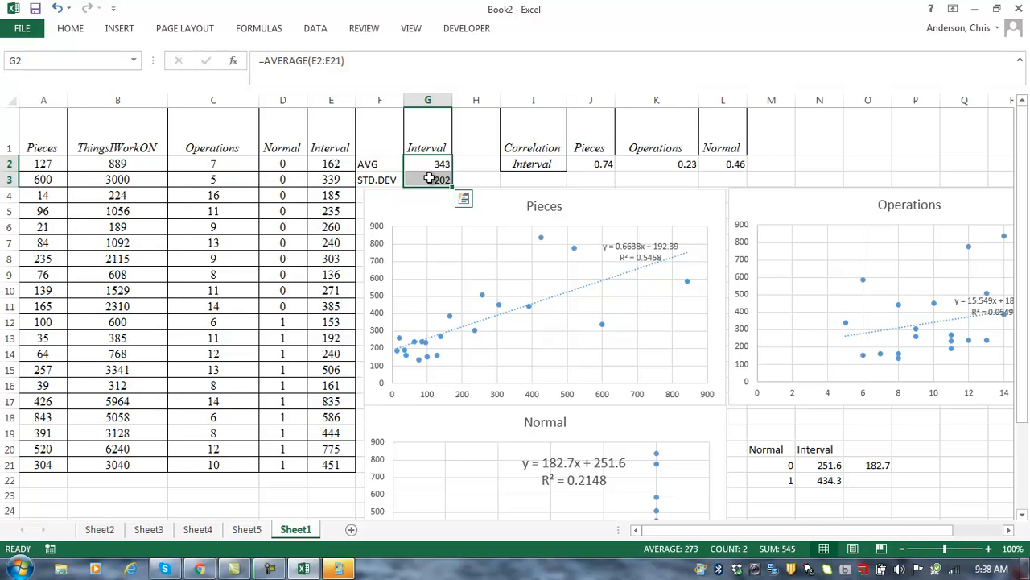
{"action": "key", "text": "ctrl+c"}
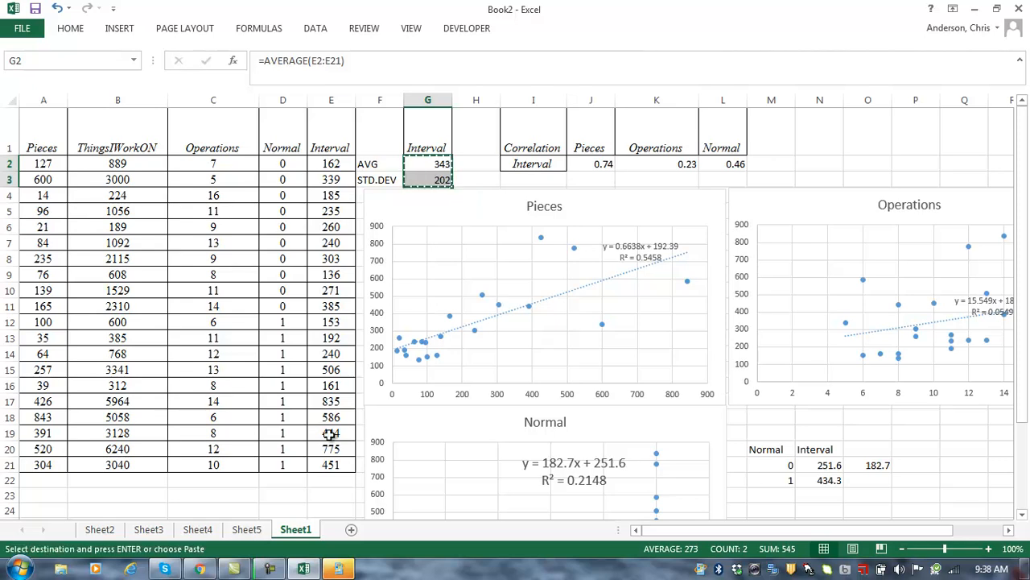
{"action": "left_click", "coordinate": [208, 531]}
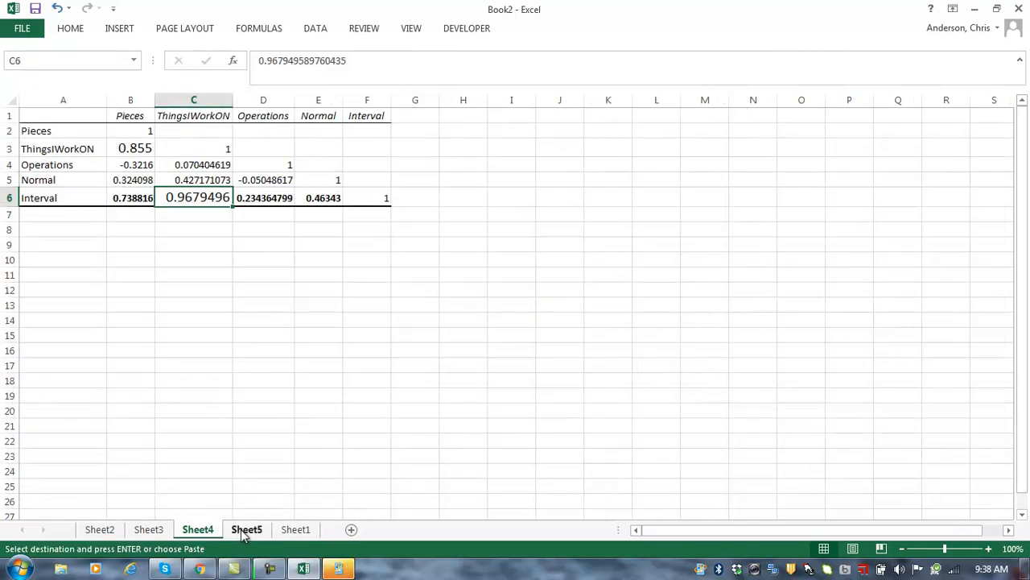
{"action": "left_click", "coordinate": [246, 530]}
{"action": "left_click", "coordinate": [307, 464]}
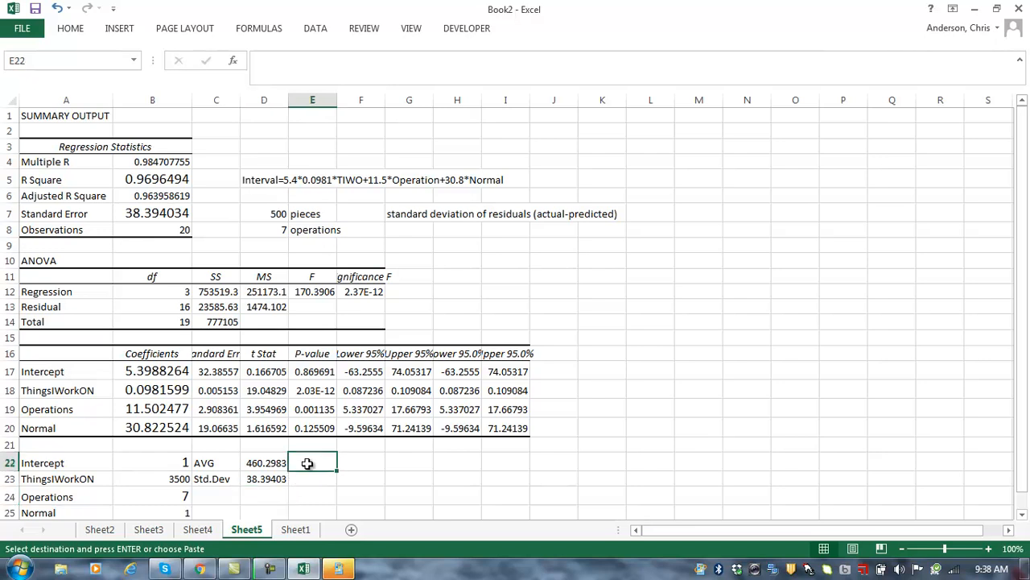
{"action": "right_click", "coordinate": [308, 464]}
{"action": "left_click", "coordinate": [364, 249]}
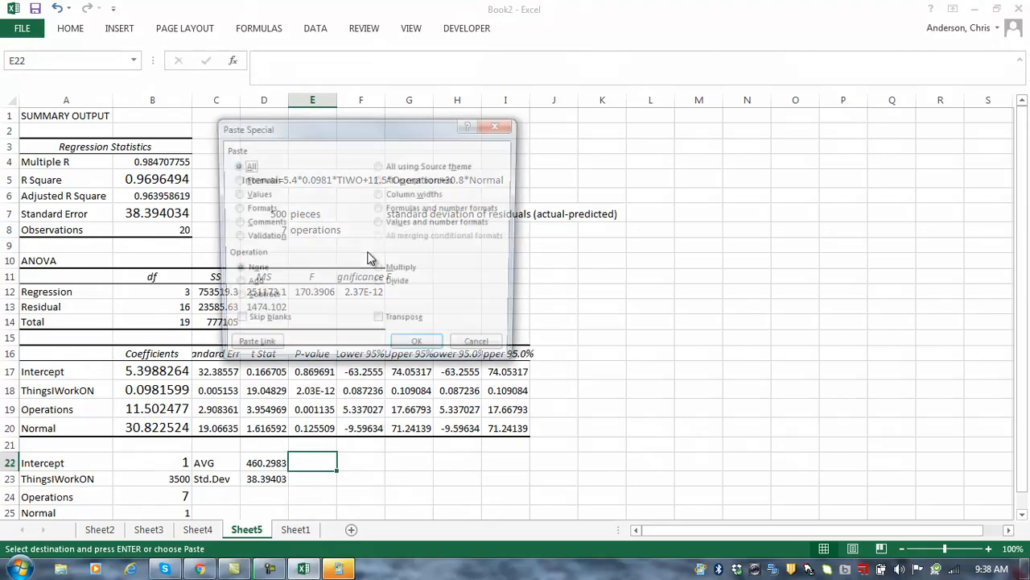
{"action": "left_click", "coordinate": [249, 196]}
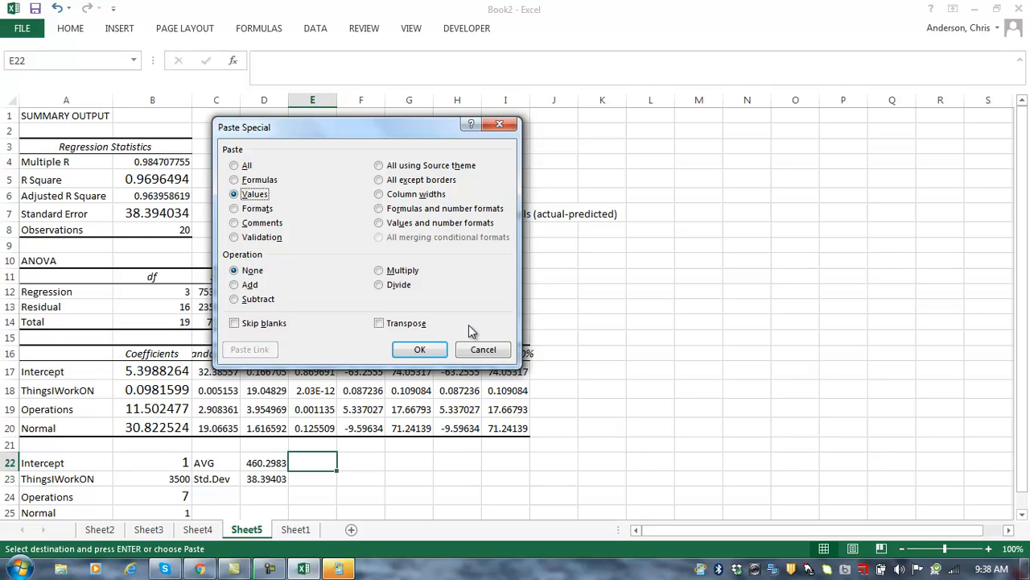
{"action": "left_click", "coordinate": [419, 349]}
{"action": "left_click", "coordinate": [370, 478]}
{"action": "key", "text": "Up"}
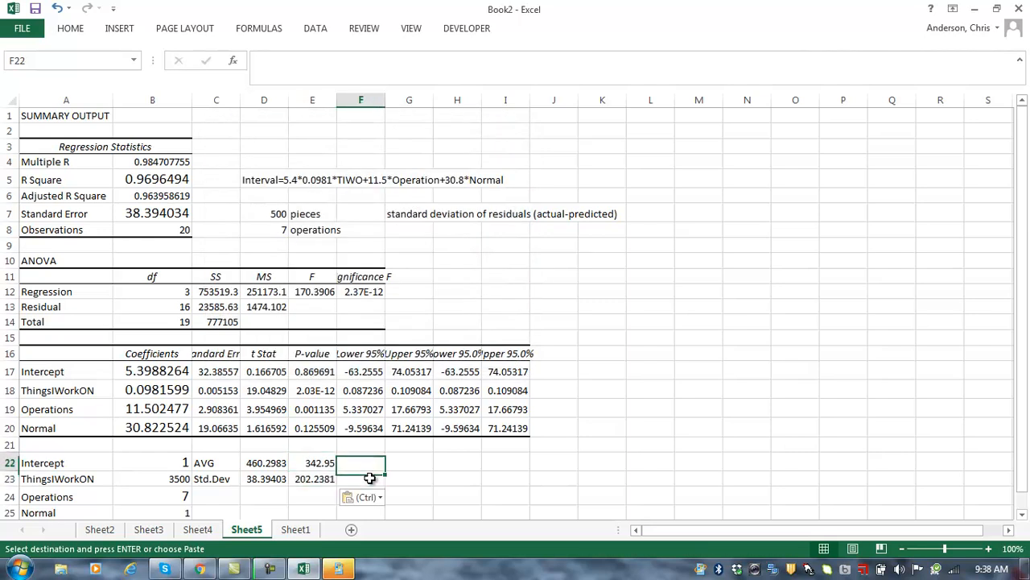
{"action": "key", "text": "Left"}
{"action": "key", "text": "Down"}
{"action": "key", "text": "Up"}
{"action": "key", "text": "Down"}
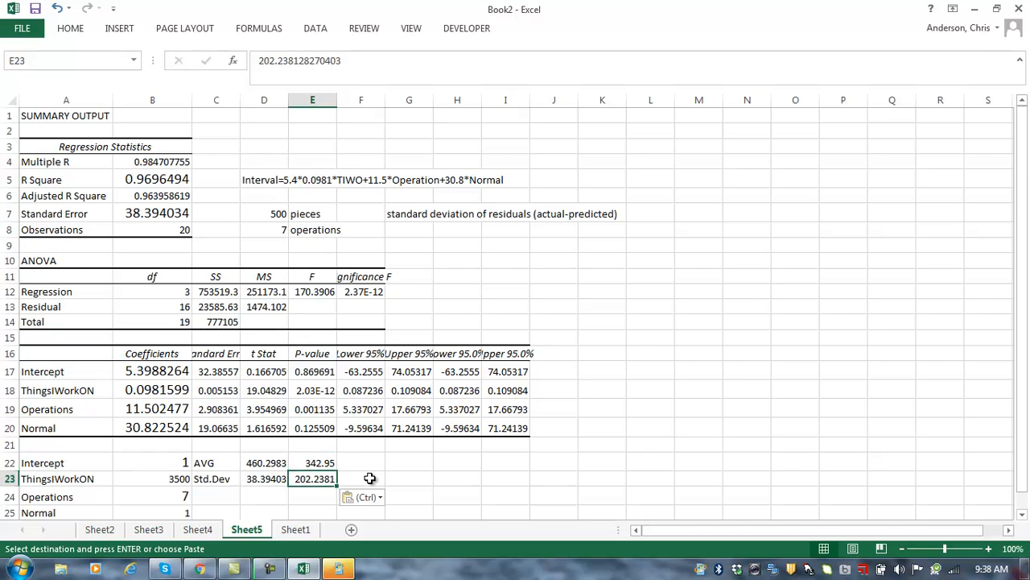
{"action": "key", "text": "Left"}
{"action": "key", "text": "Up"}
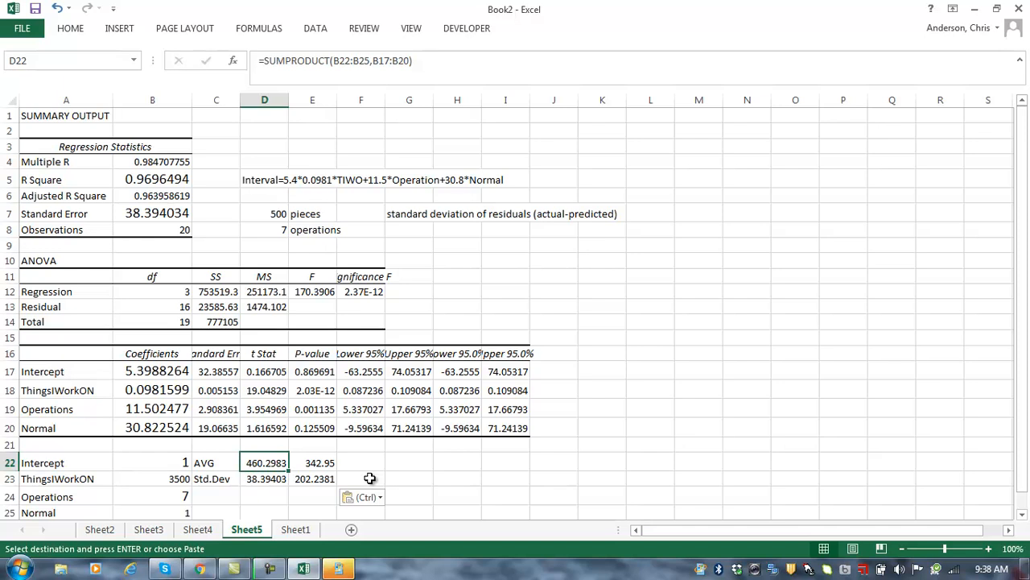
{"action": "key", "text": "Down"}
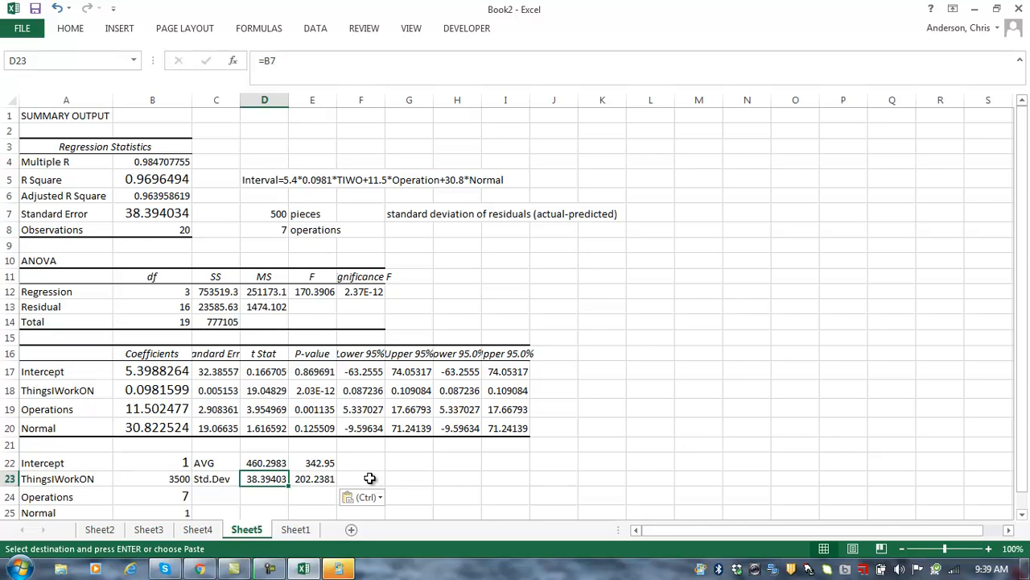
{"action": "key", "text": "Right"}
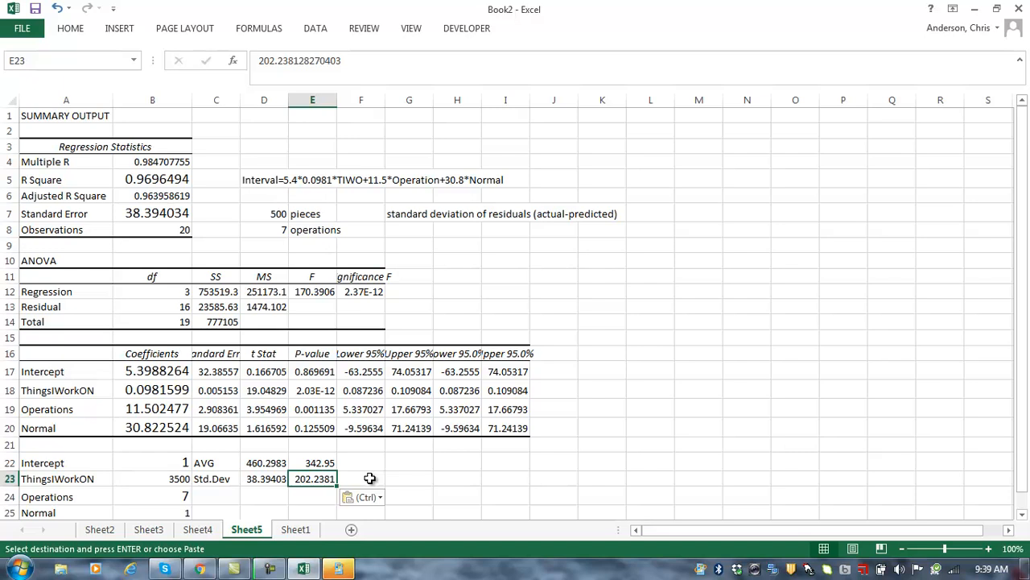
{"action": "left_click", "coordinate": [155, 183]}
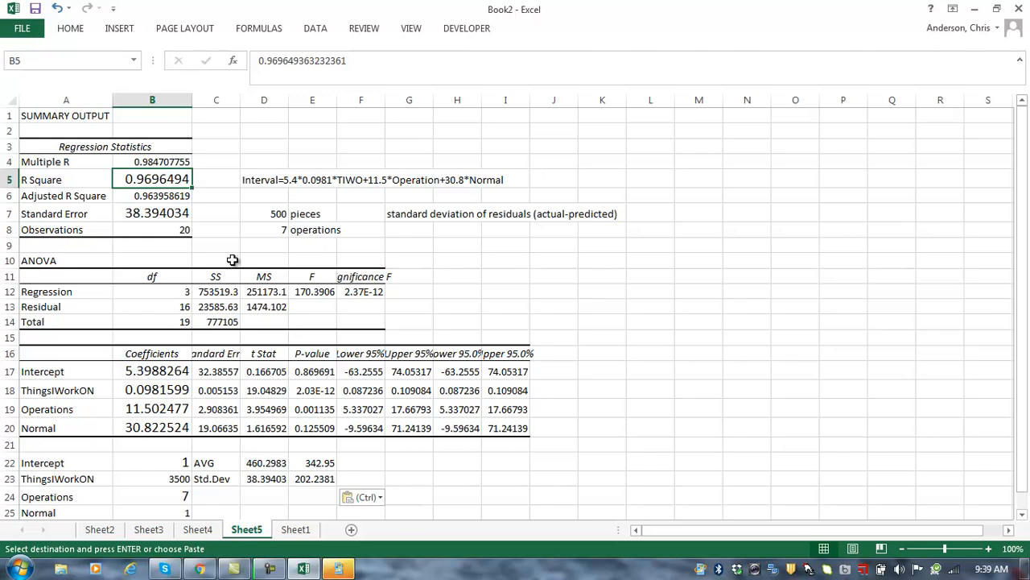
{"action": "left_click", "coordinate": [158, 366]}
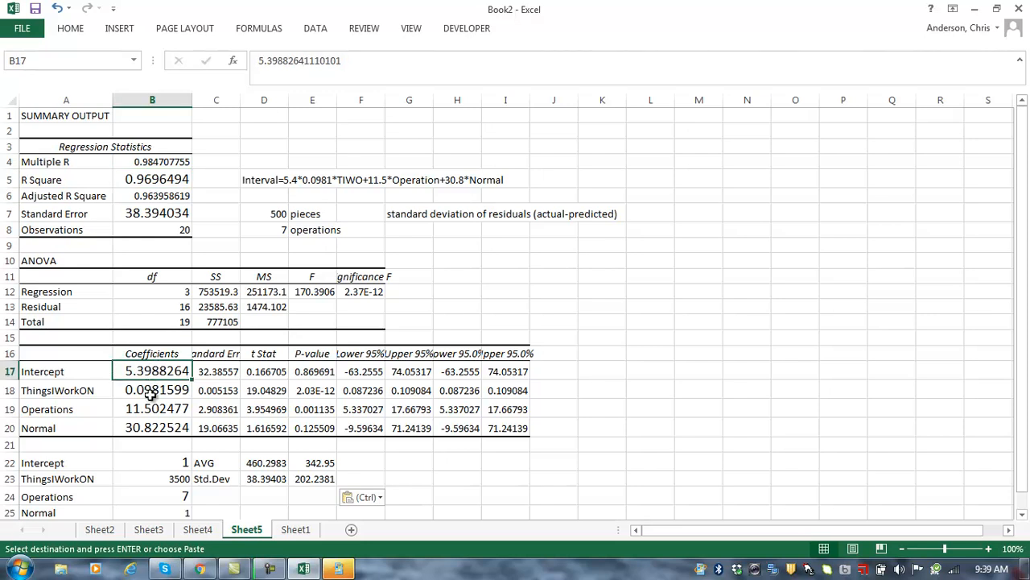
{"action": "left_click", "coordinate": [150, 390]}
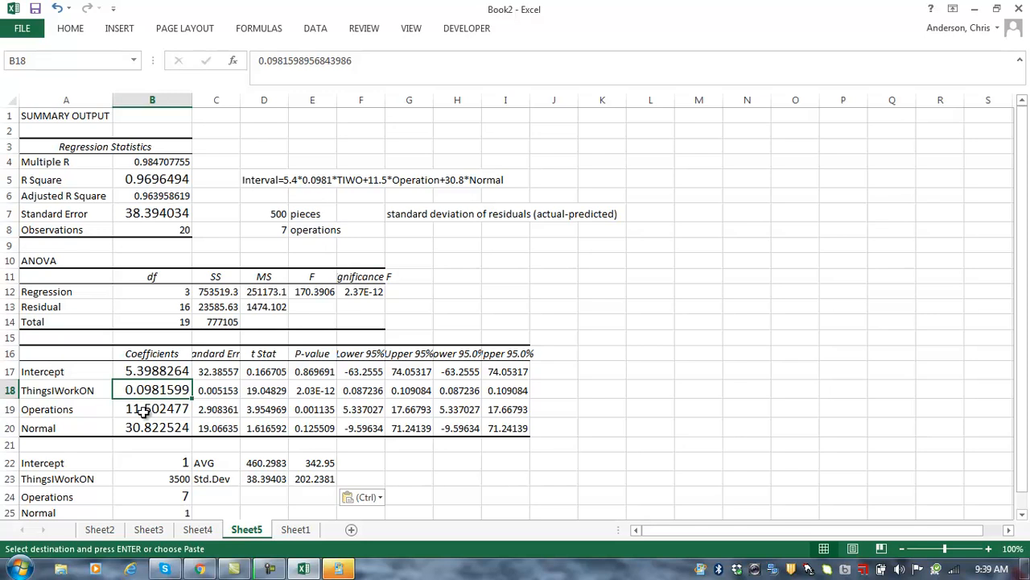
{"action": "left_click", "coordinate": [155, 408]}
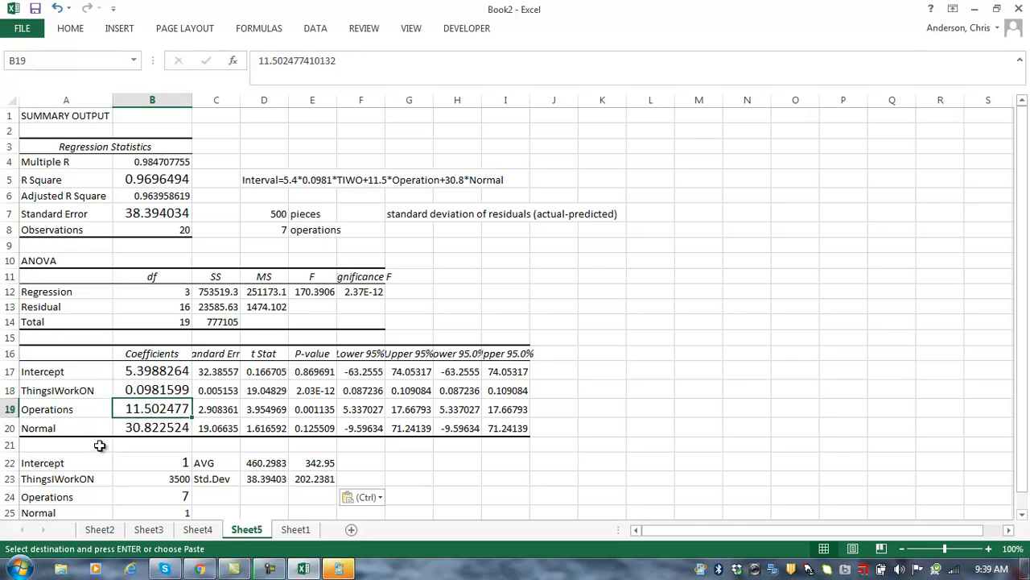